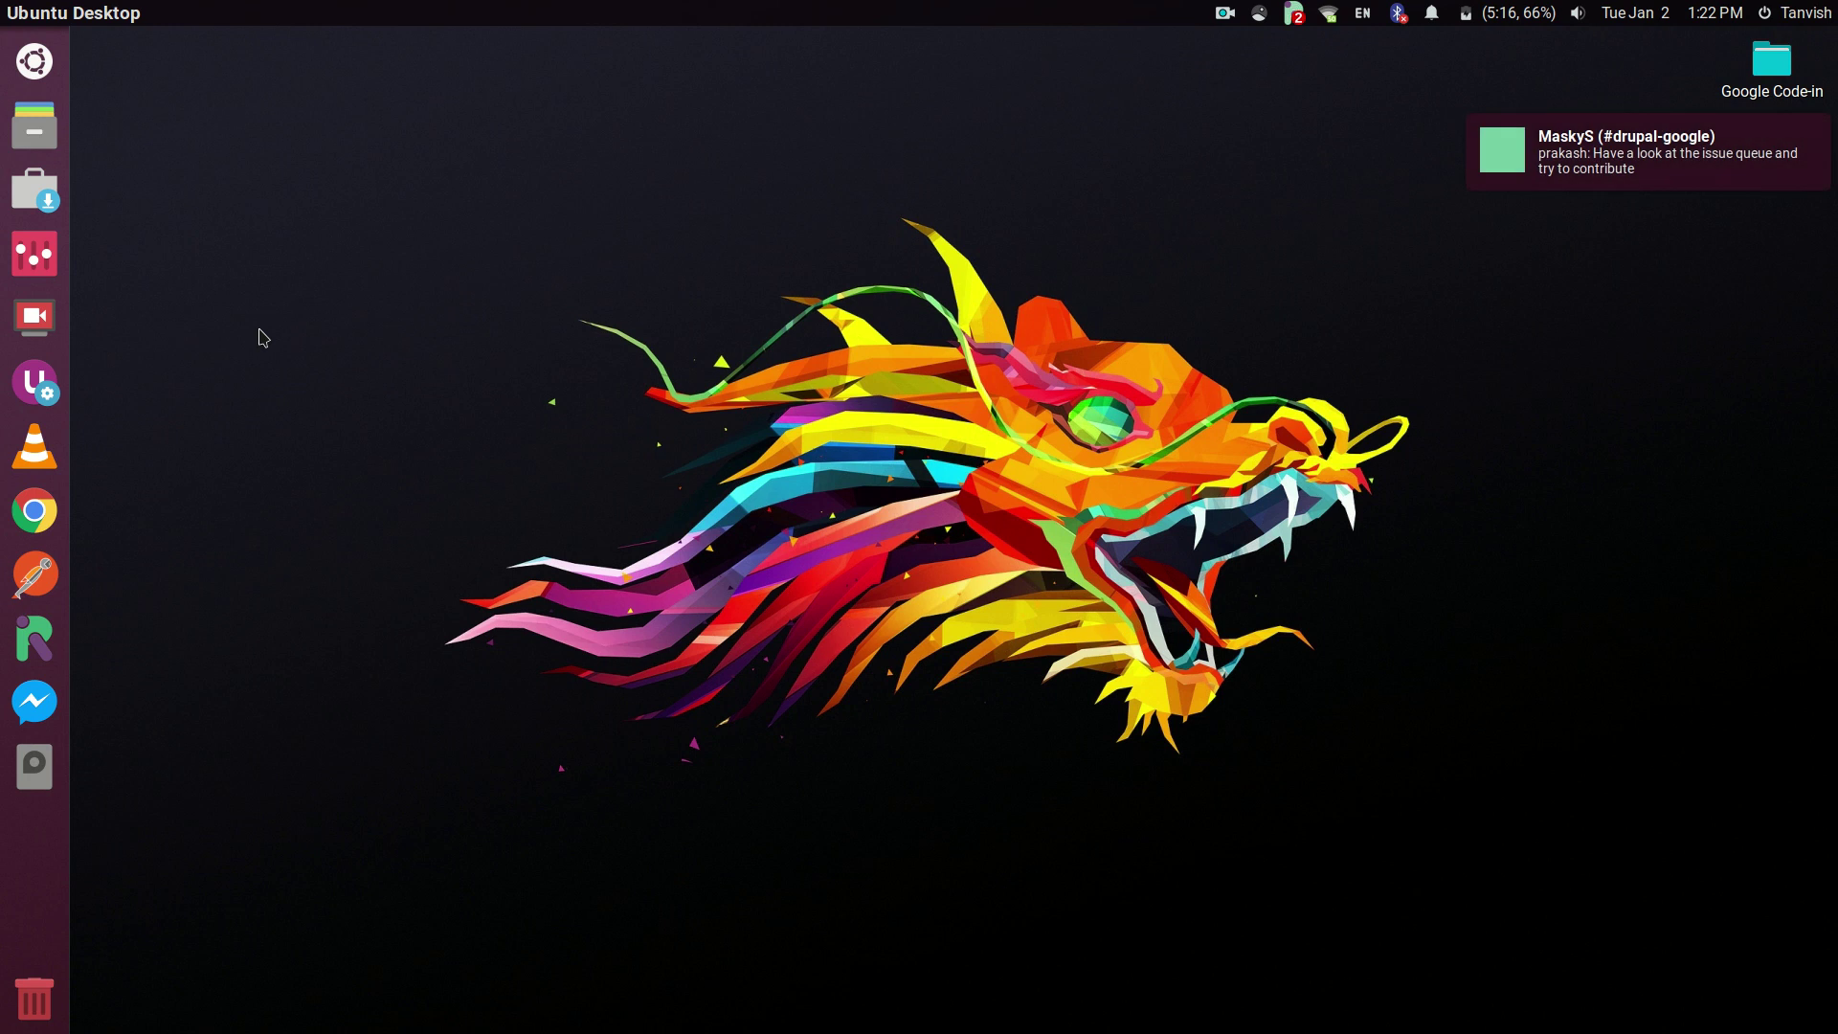
Quit the Riot chat app from its tray icon in the top panel
left_click(1281, 17)
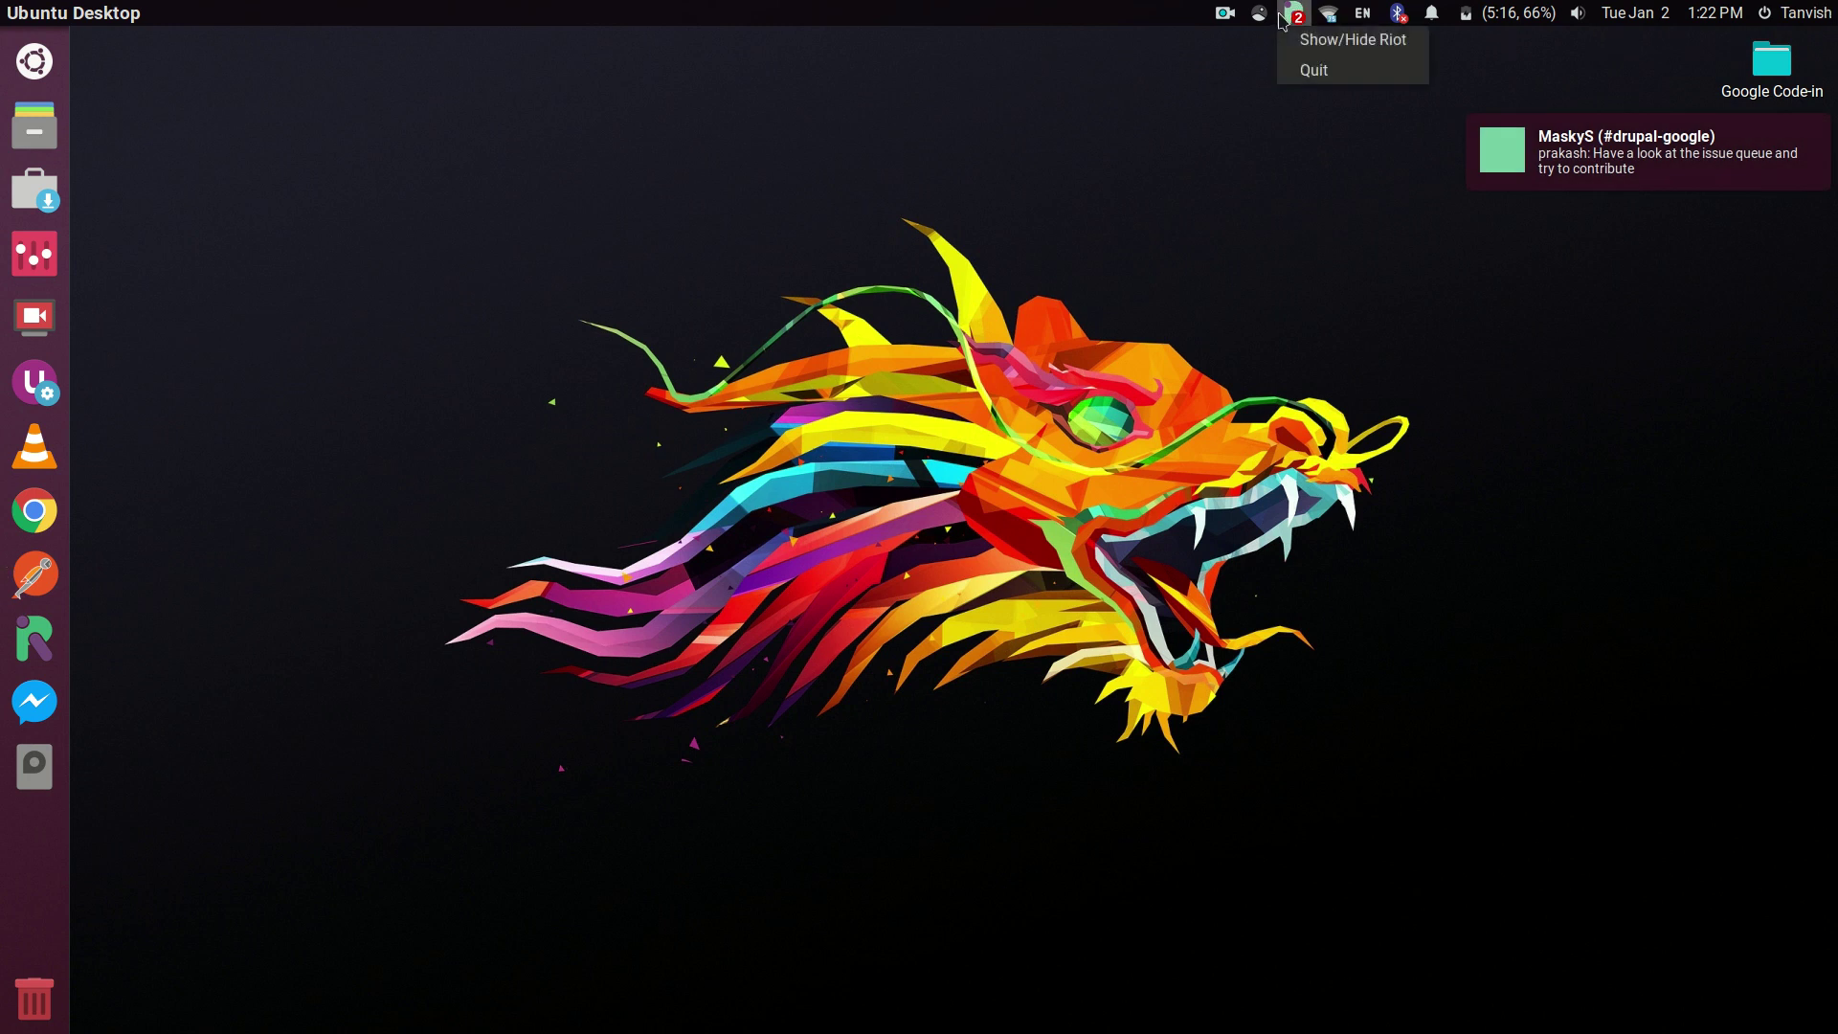
left_click(1304, 68)
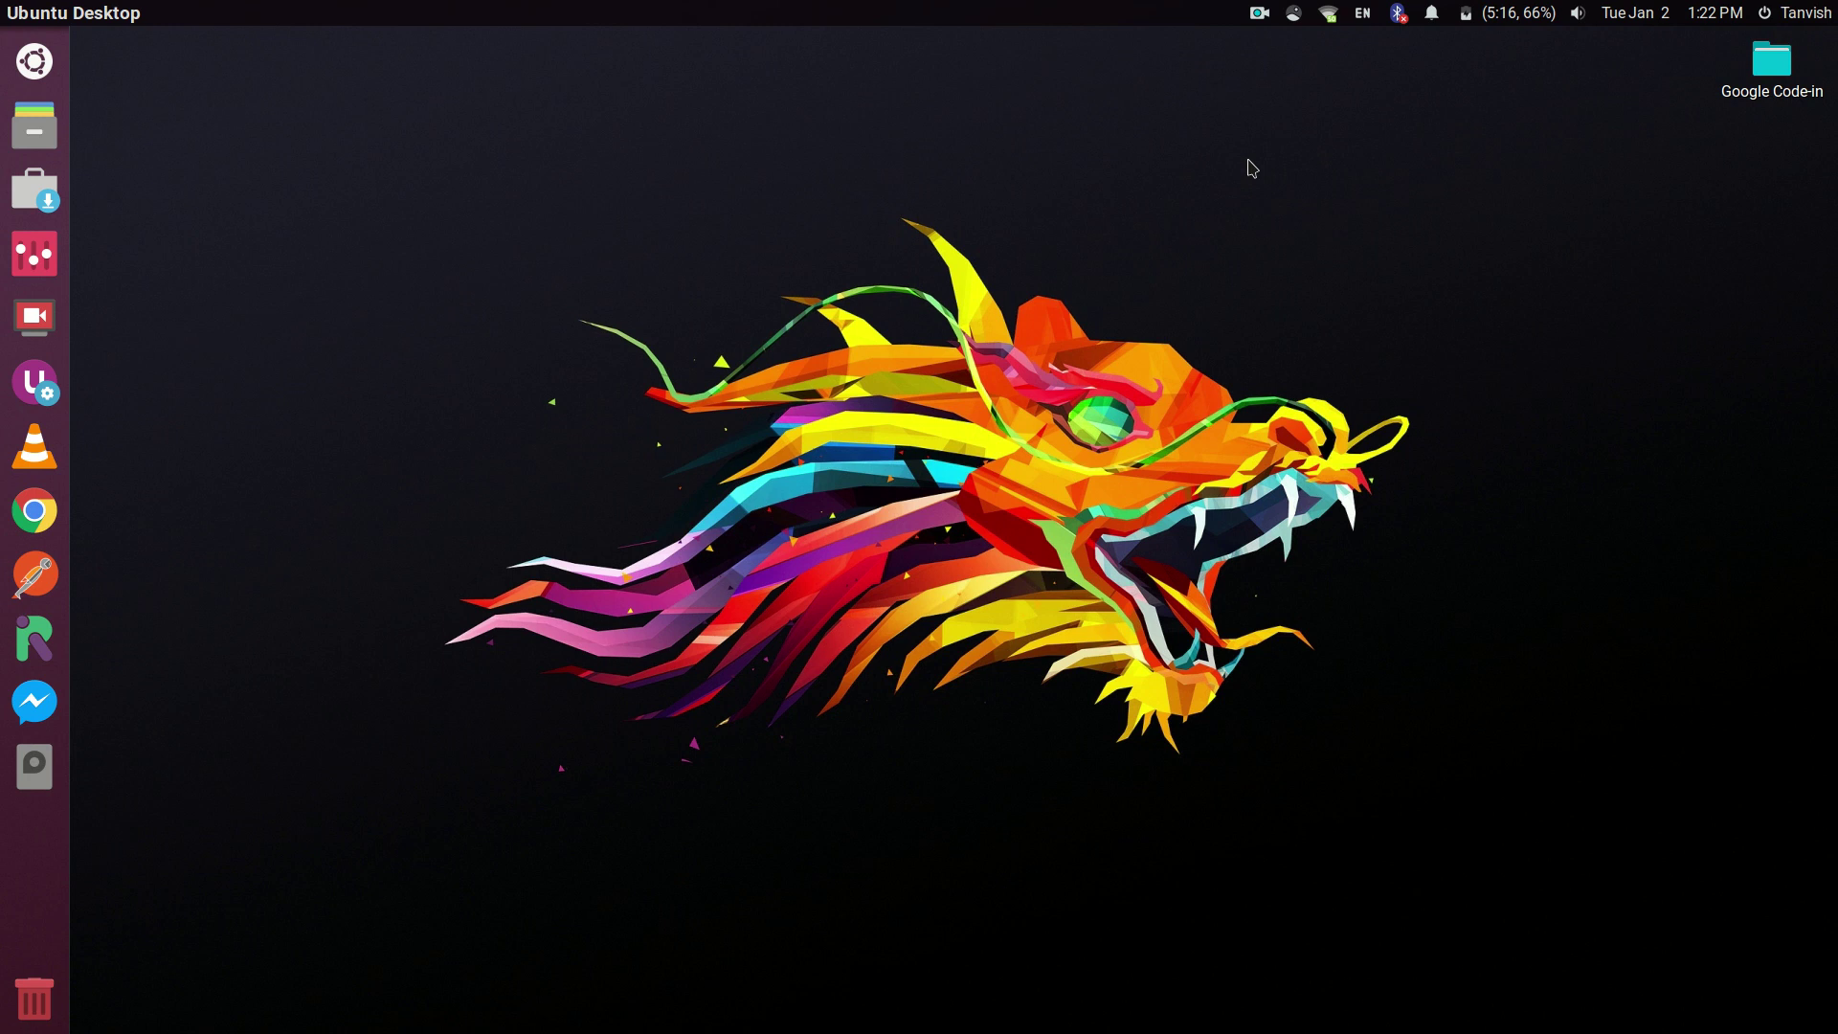
Launch the browser and load the tanvishis.me/cpanel login page
left_click(15, 525)
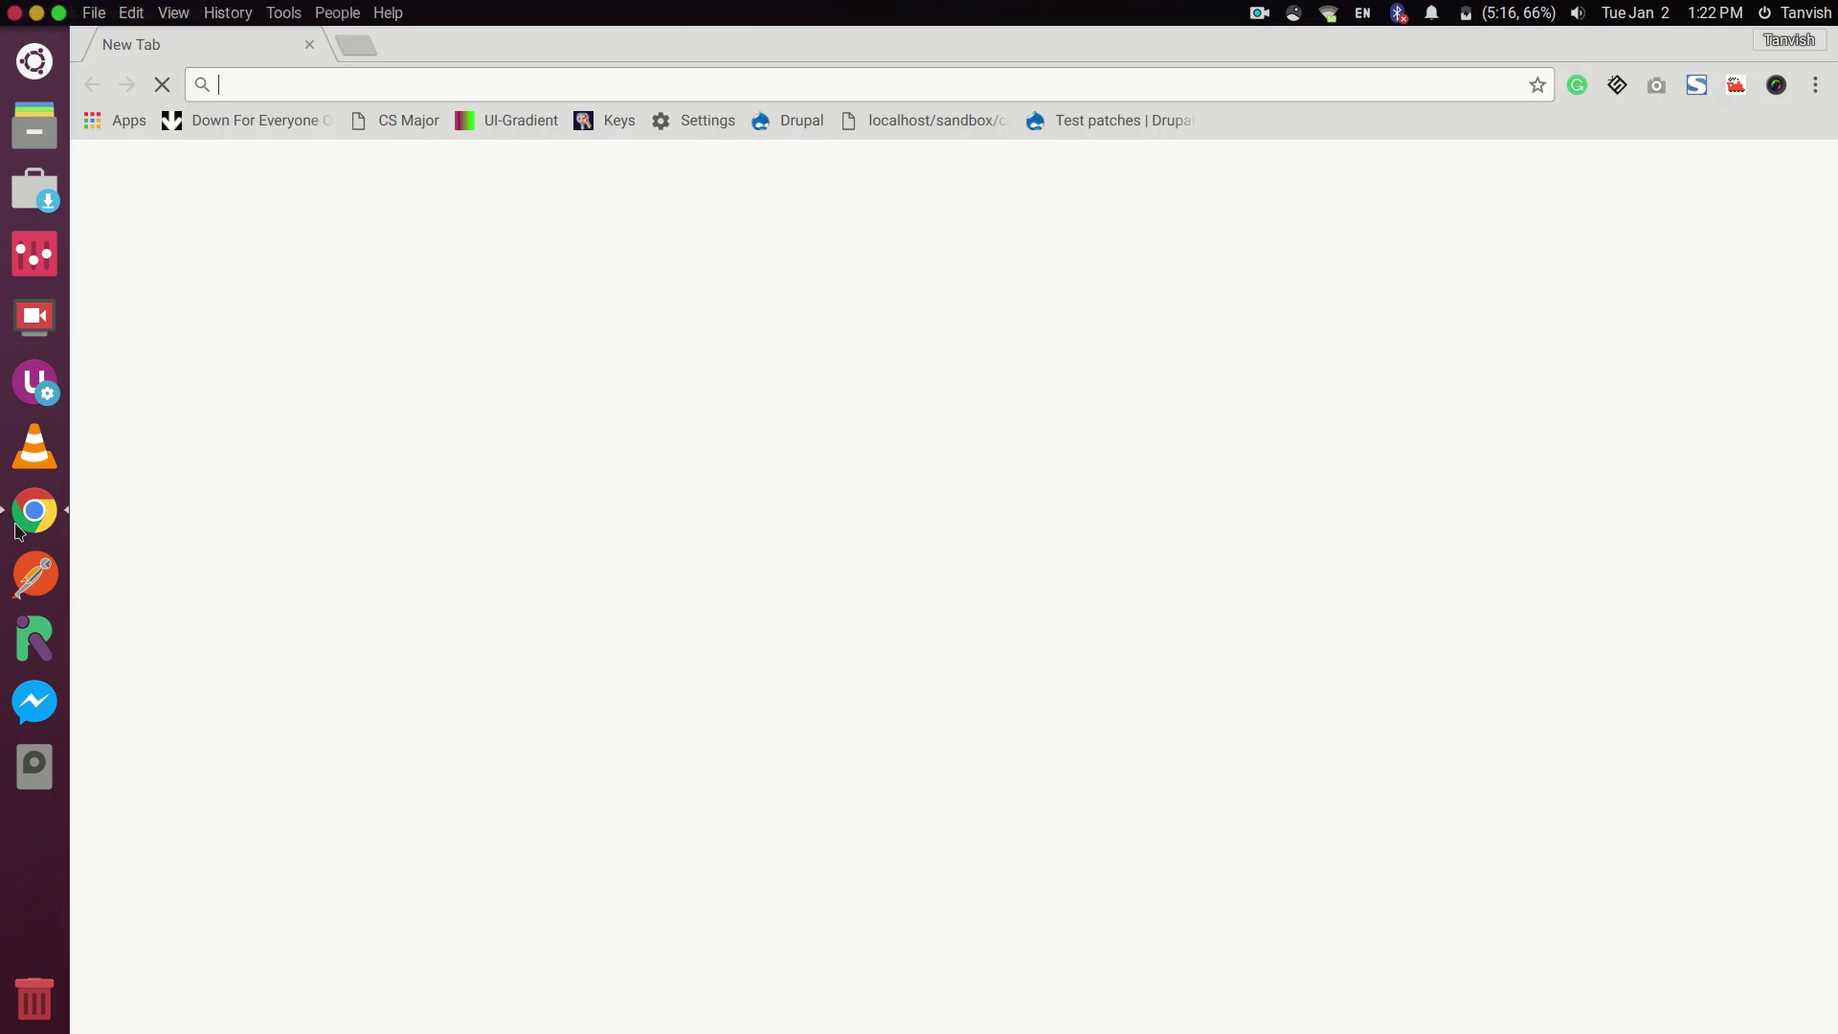
type("t")
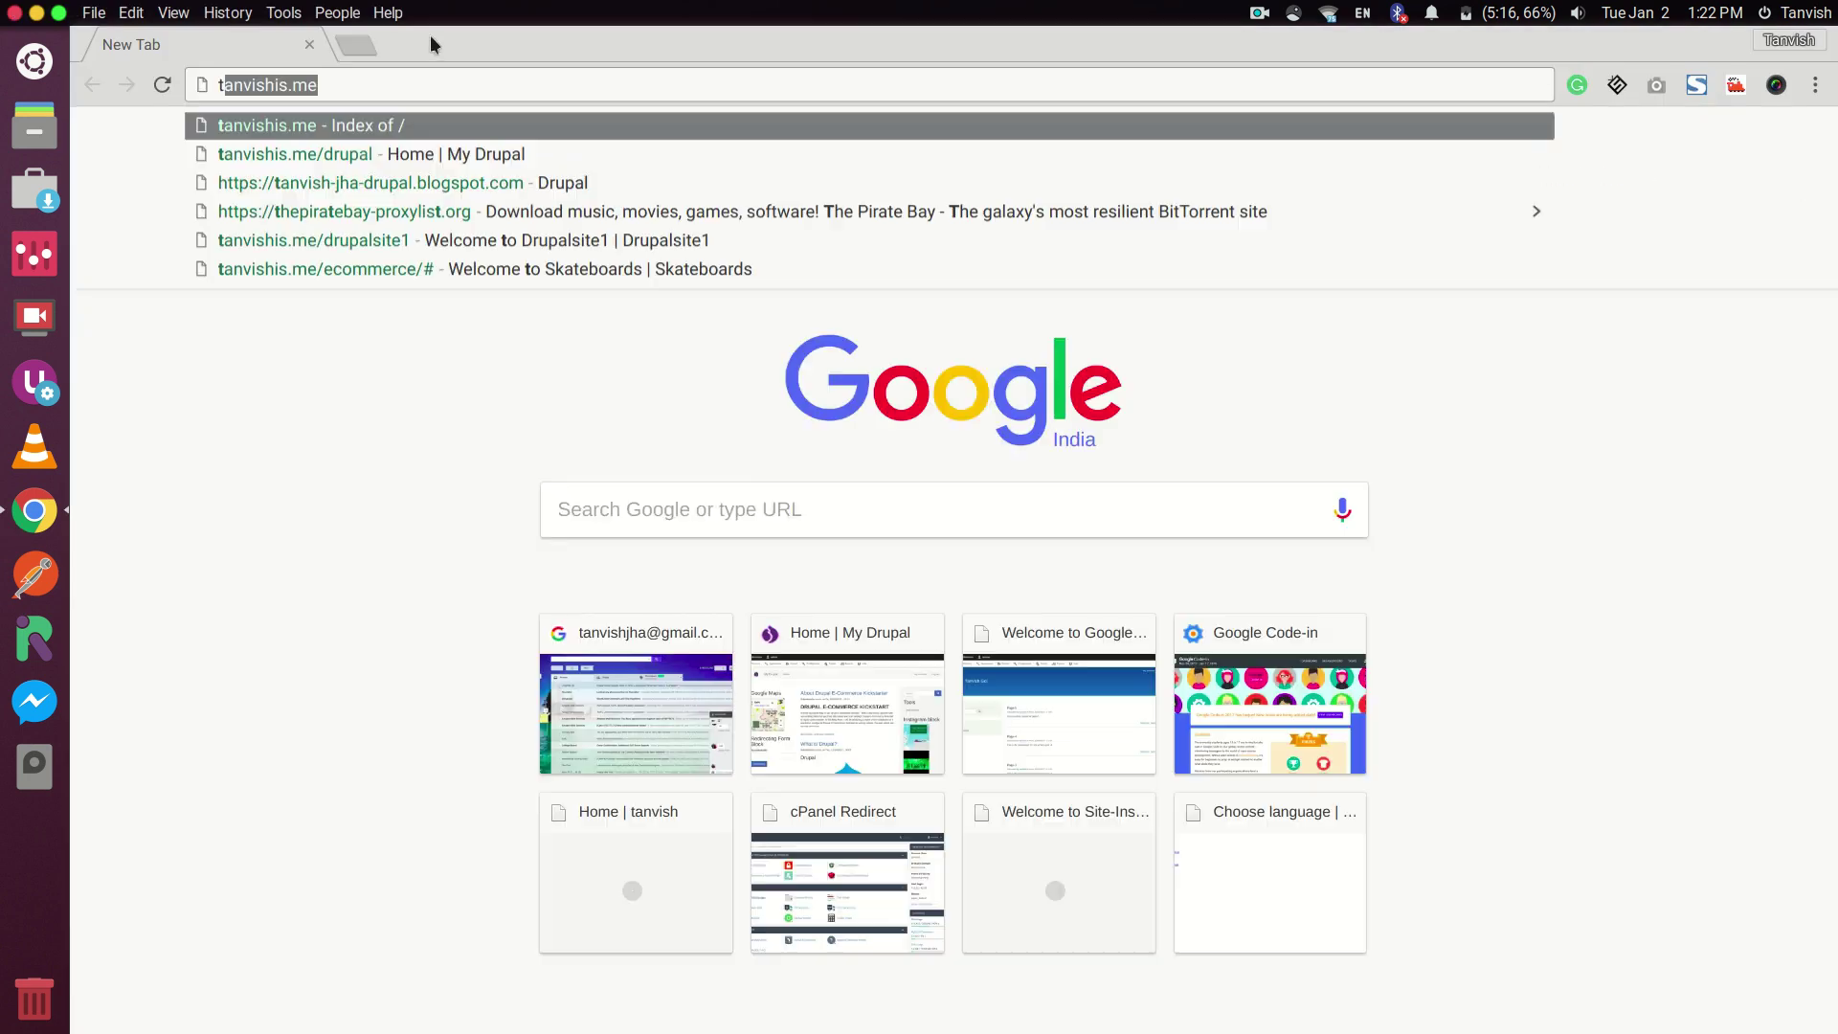
key("BackSpace")
key("BackSpace")
type("cp")
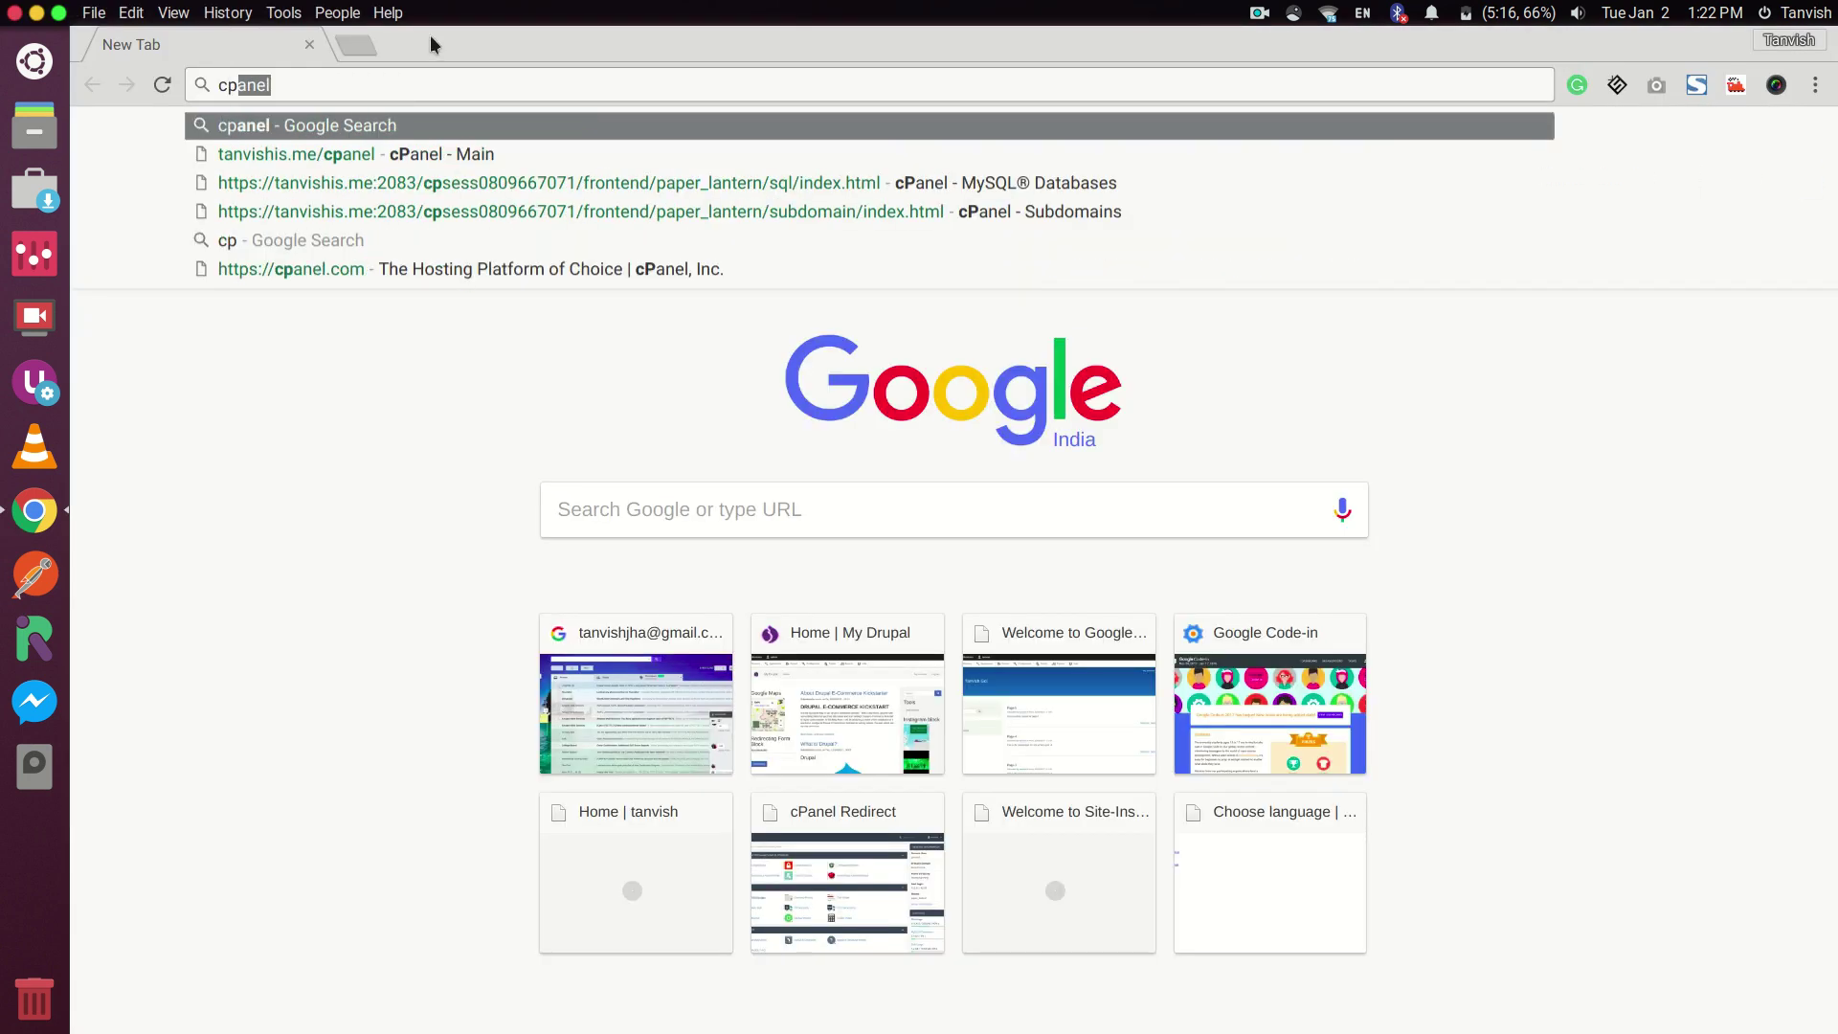
key("Down")
key("Return")
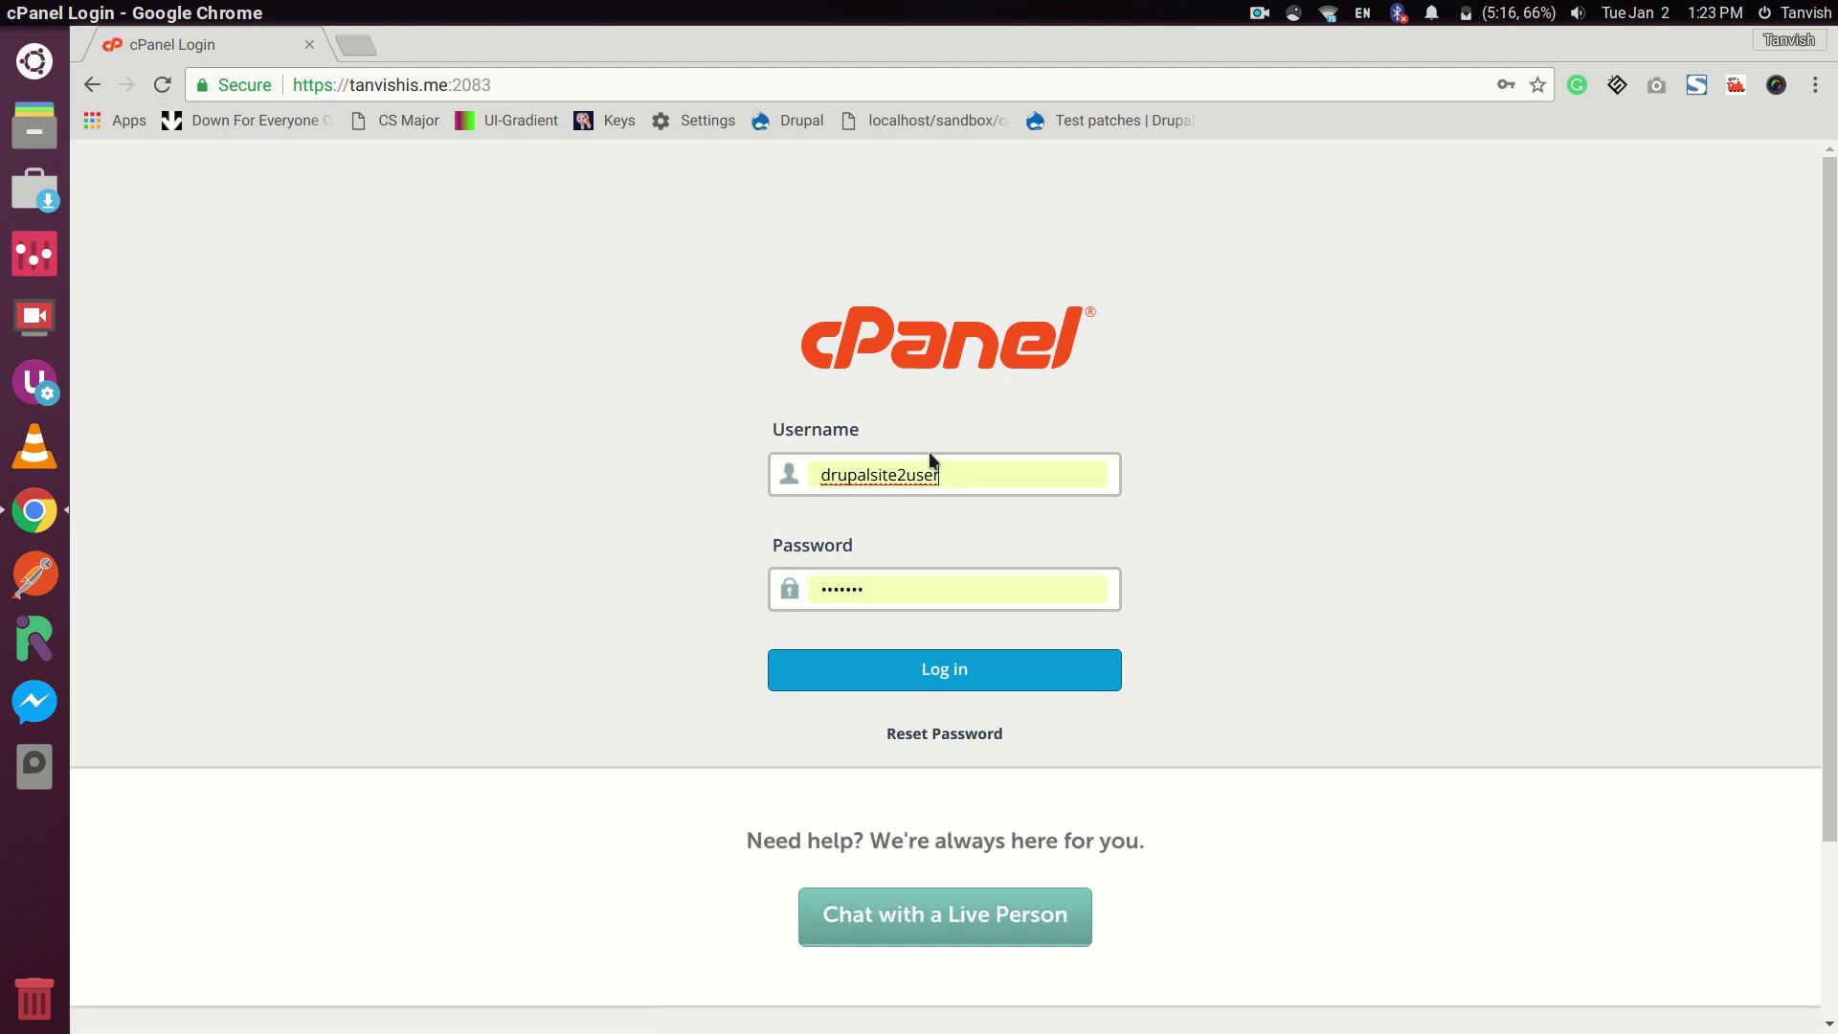
Sign in to cPanel with the saved account credentials
double_click(907, 477)
key("BackSpace")
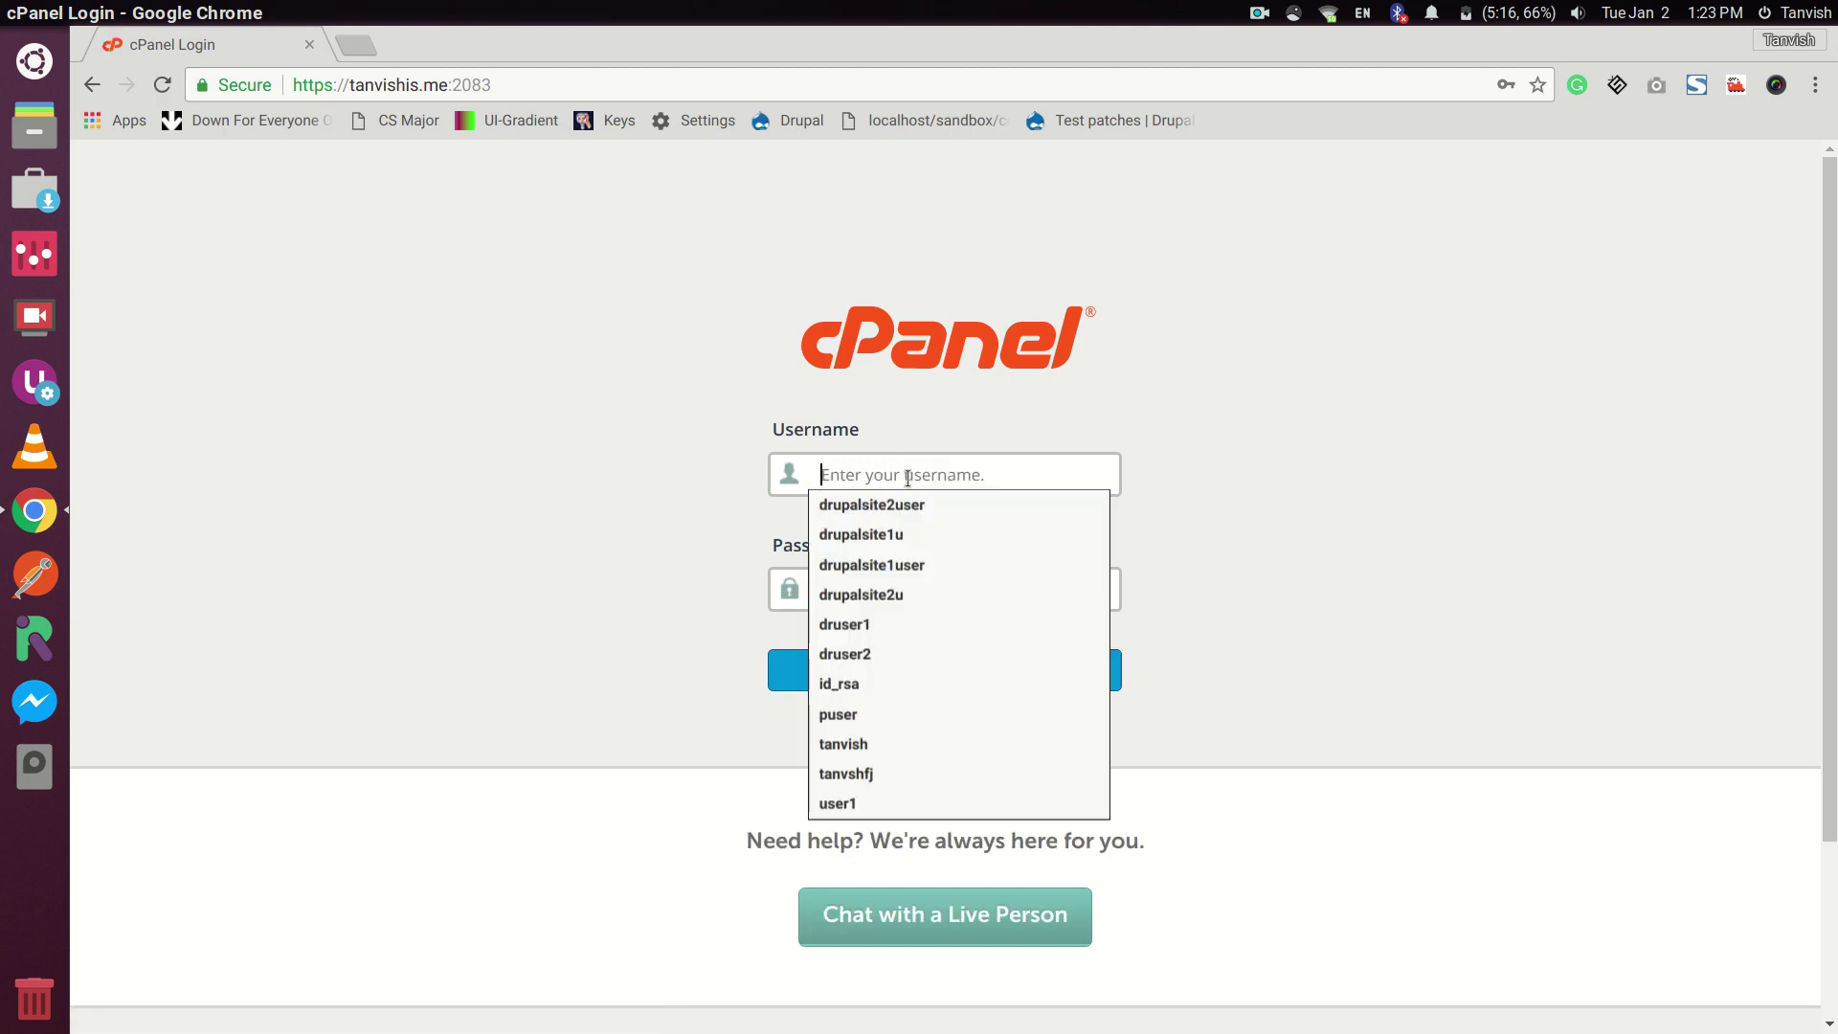
type("tanvshfj")
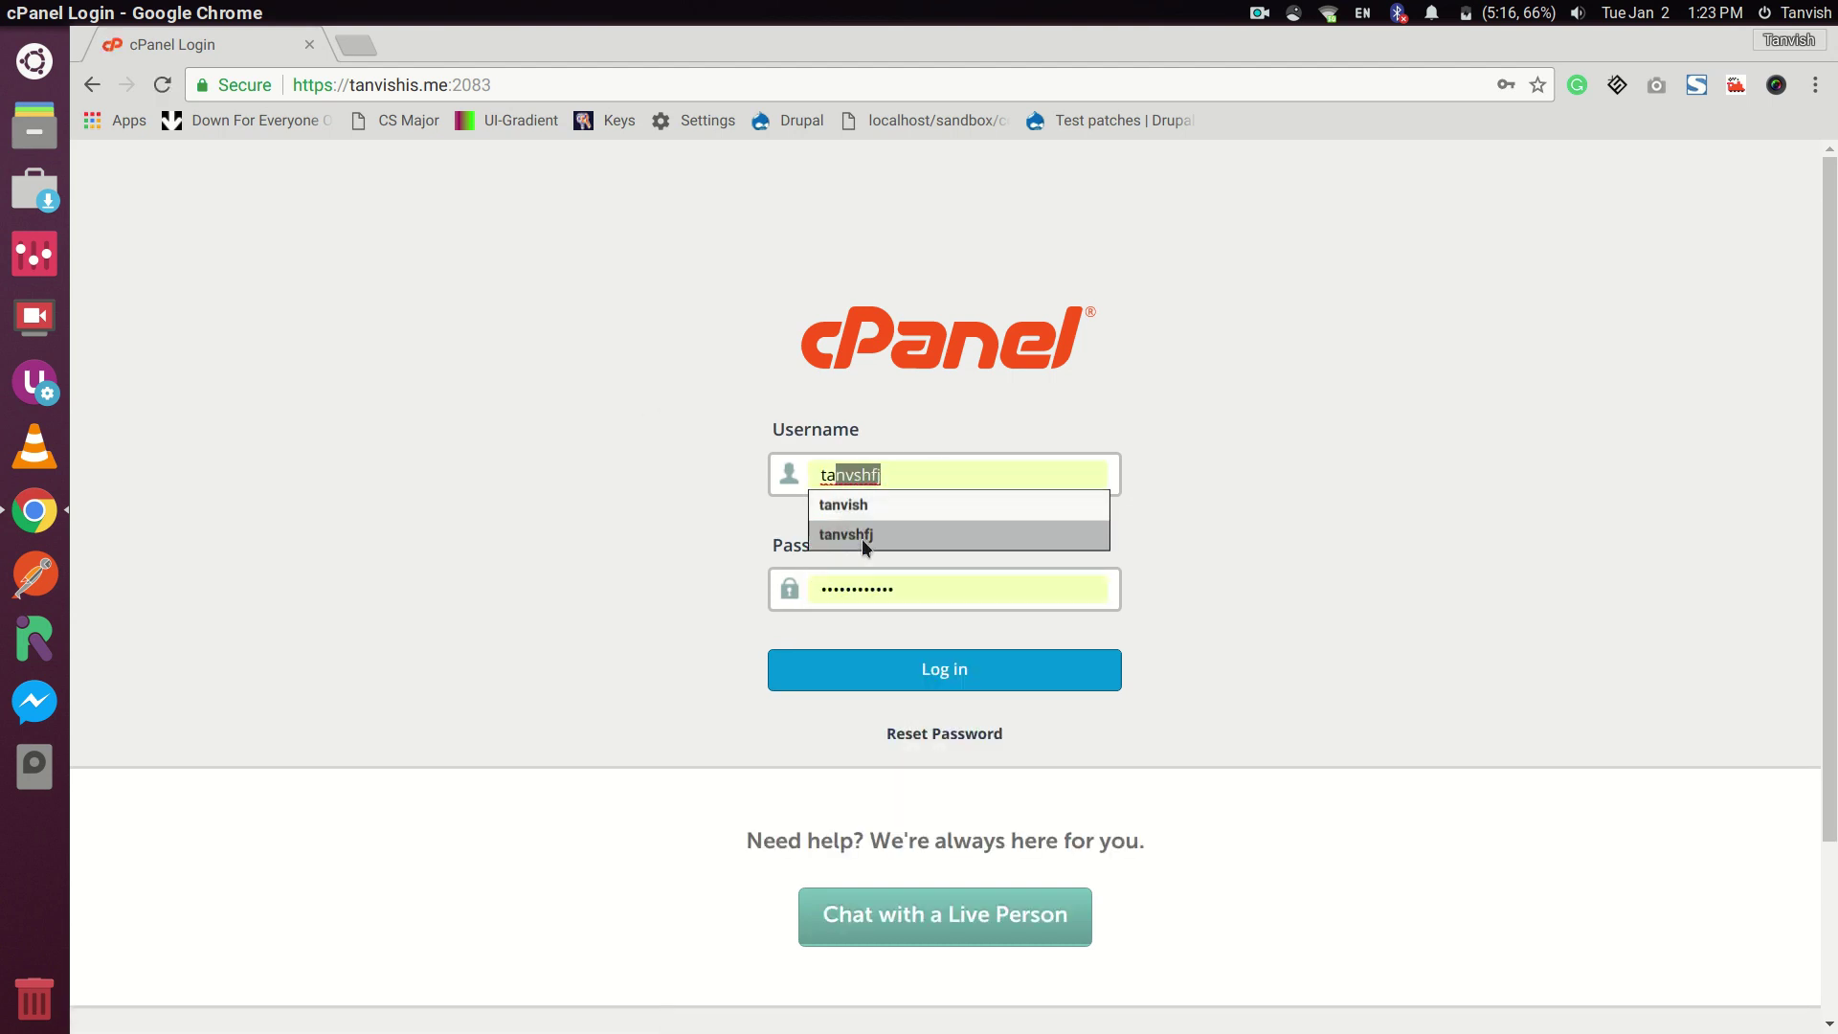
left_click(861, 538)
left_click(871, 669)
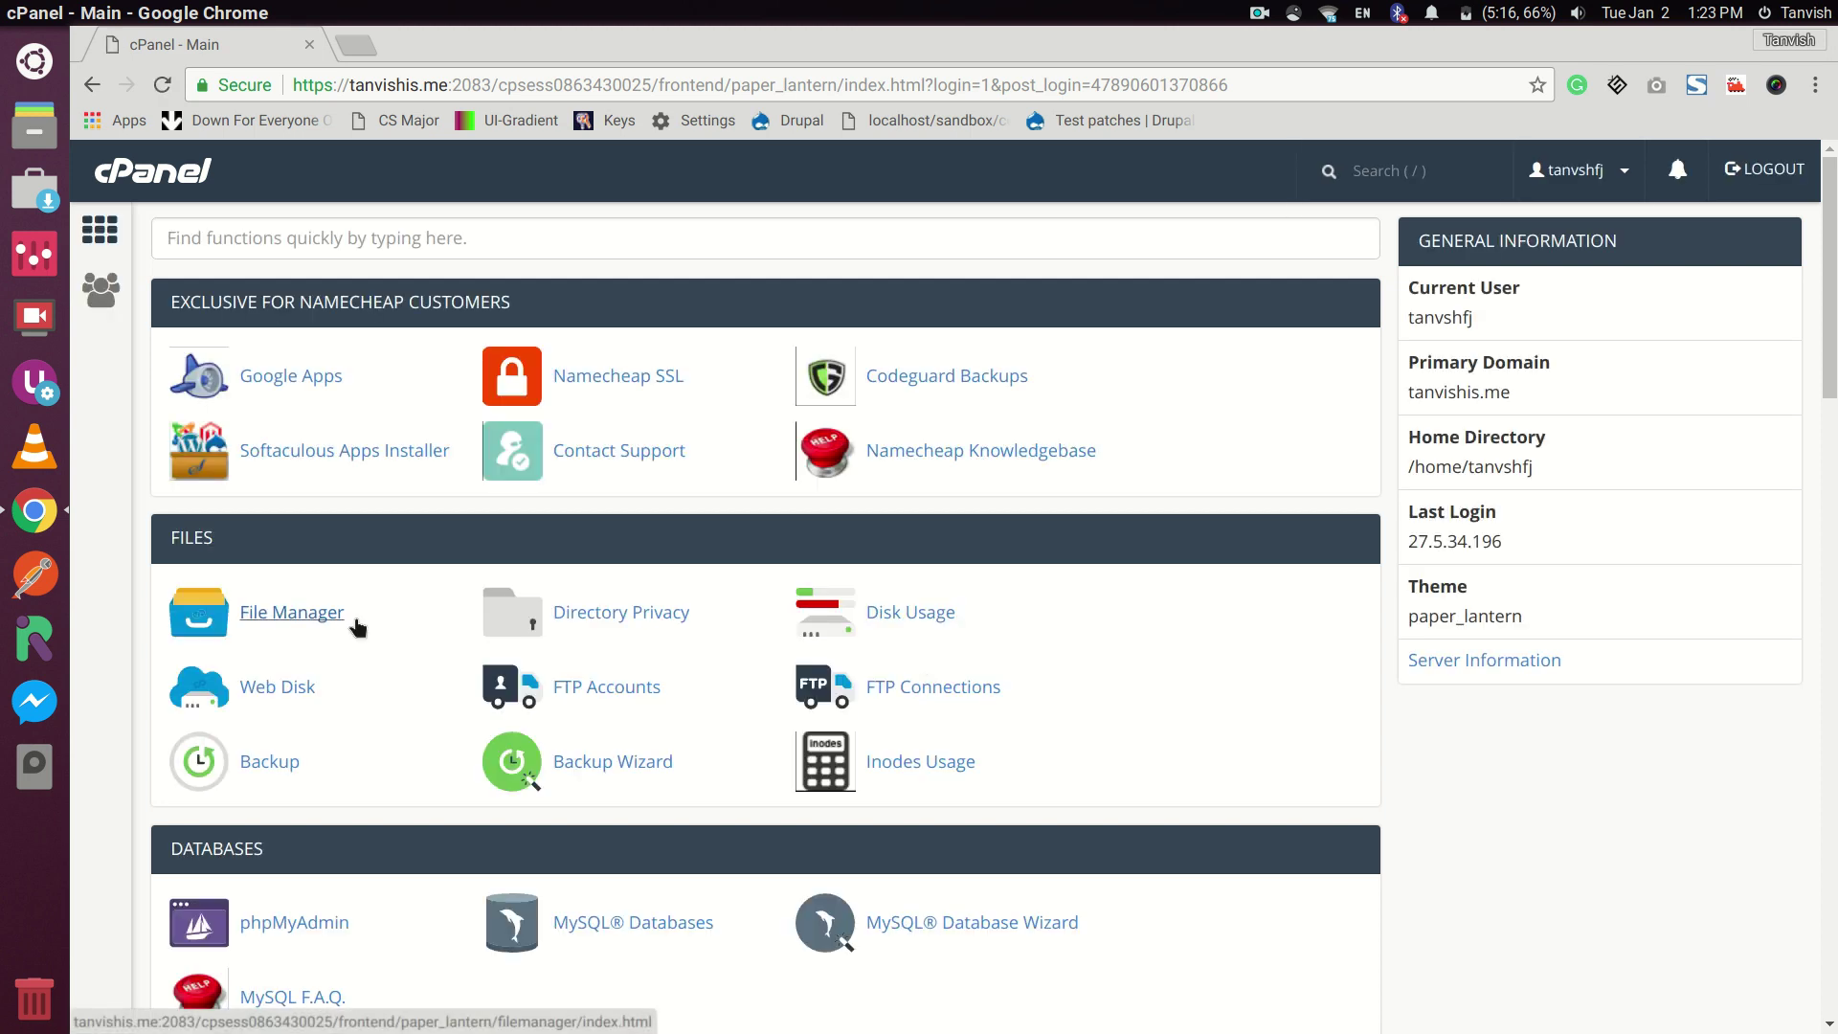
In File Manager, permanently delete drupal-8.4.3.tar.gz from public_html, skipping the trash
left_click(354, 622)
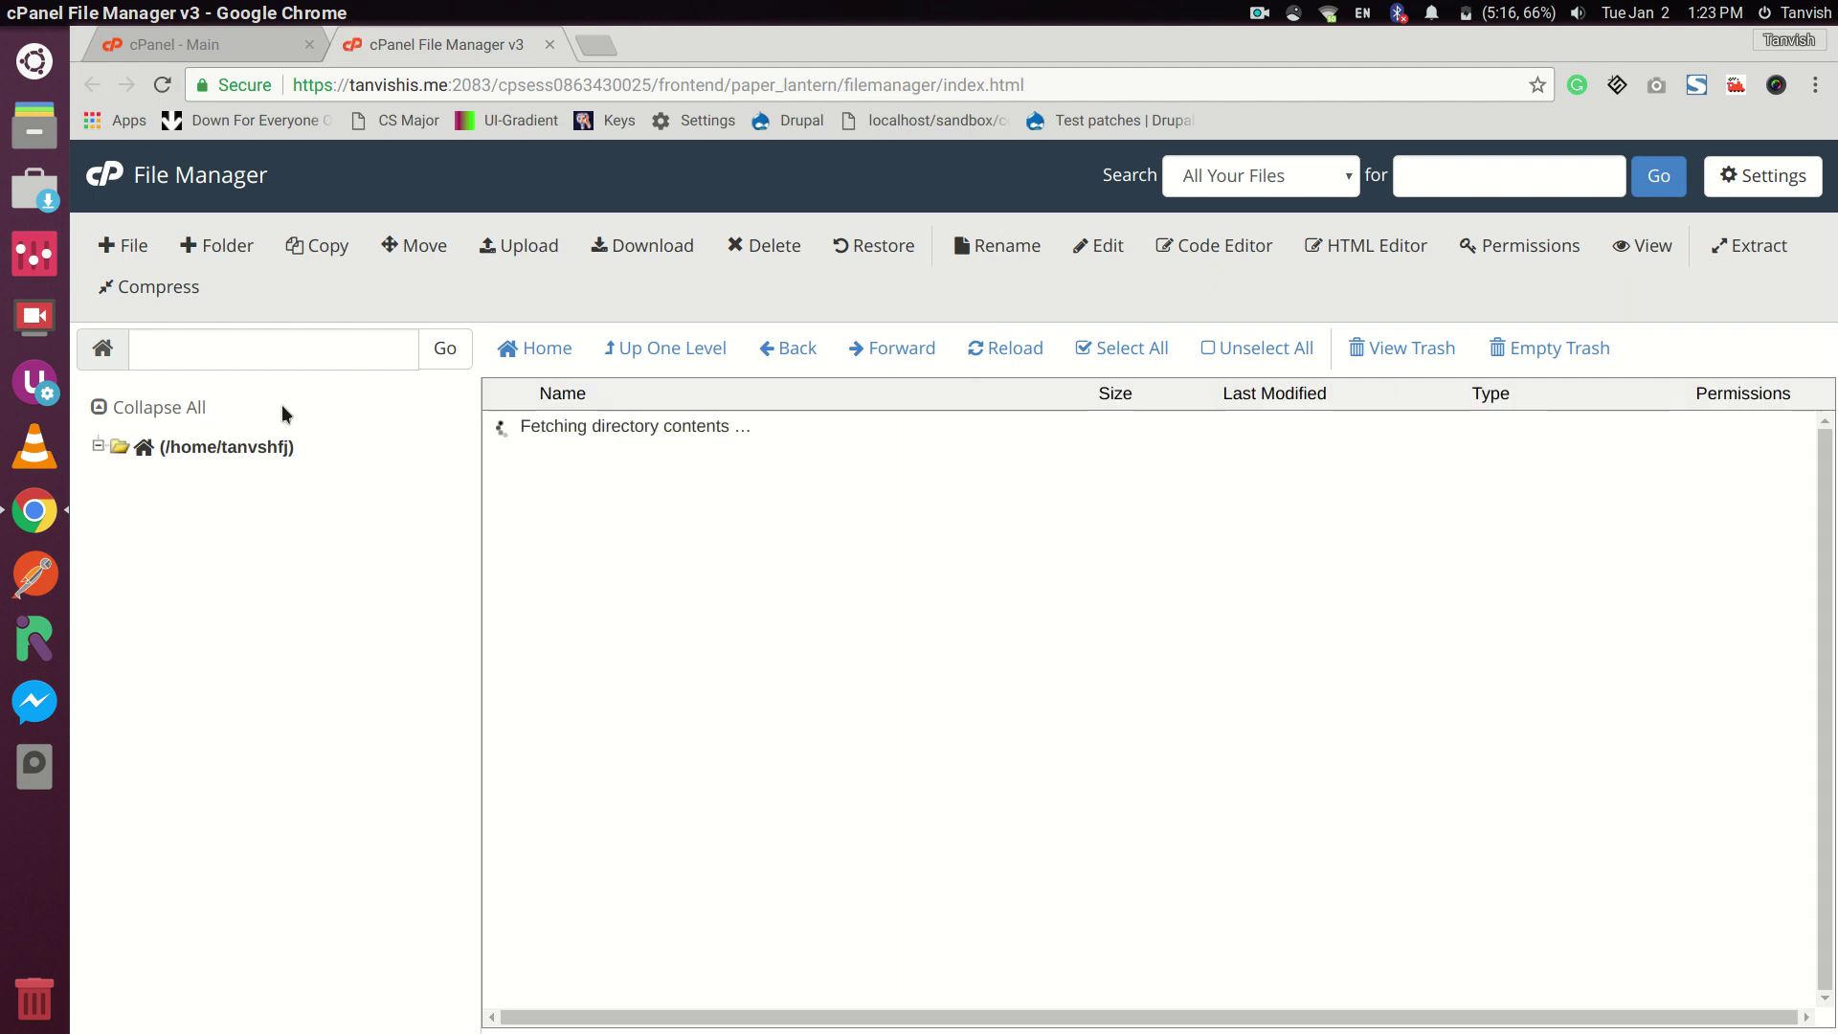
scroll(307, 689, "down", 1)
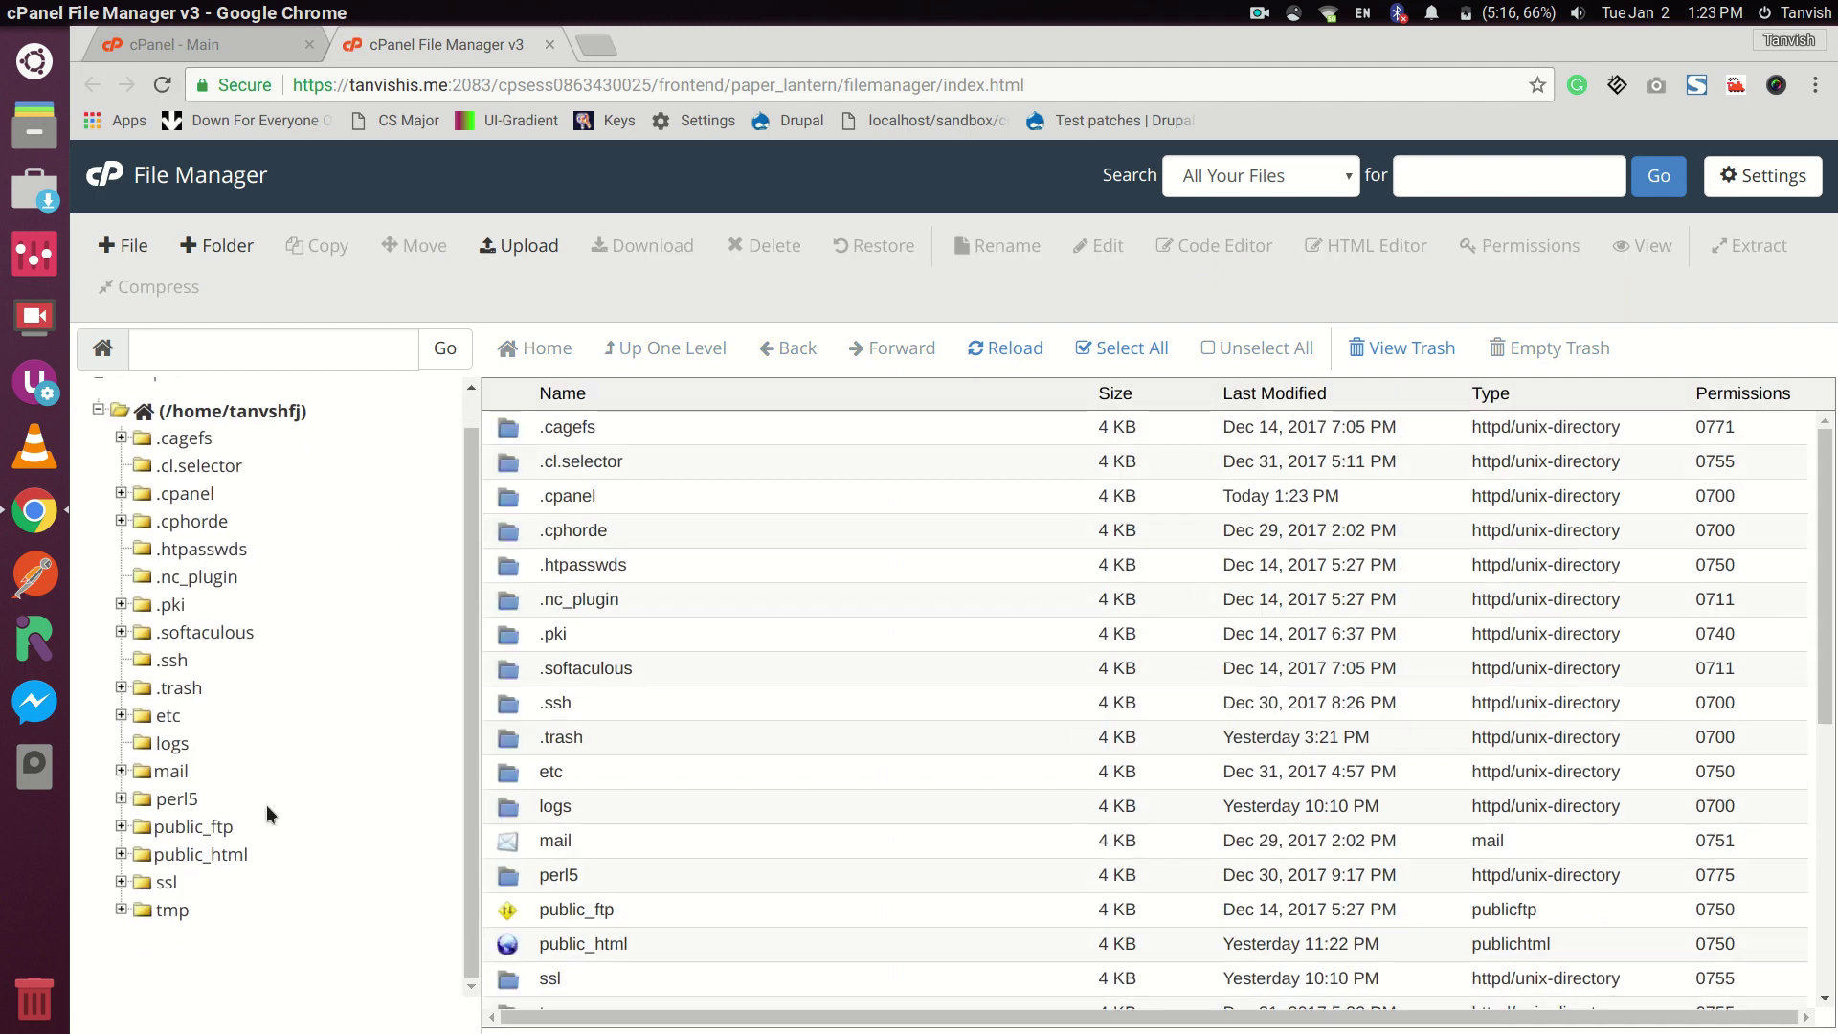
left_click(239, 858)
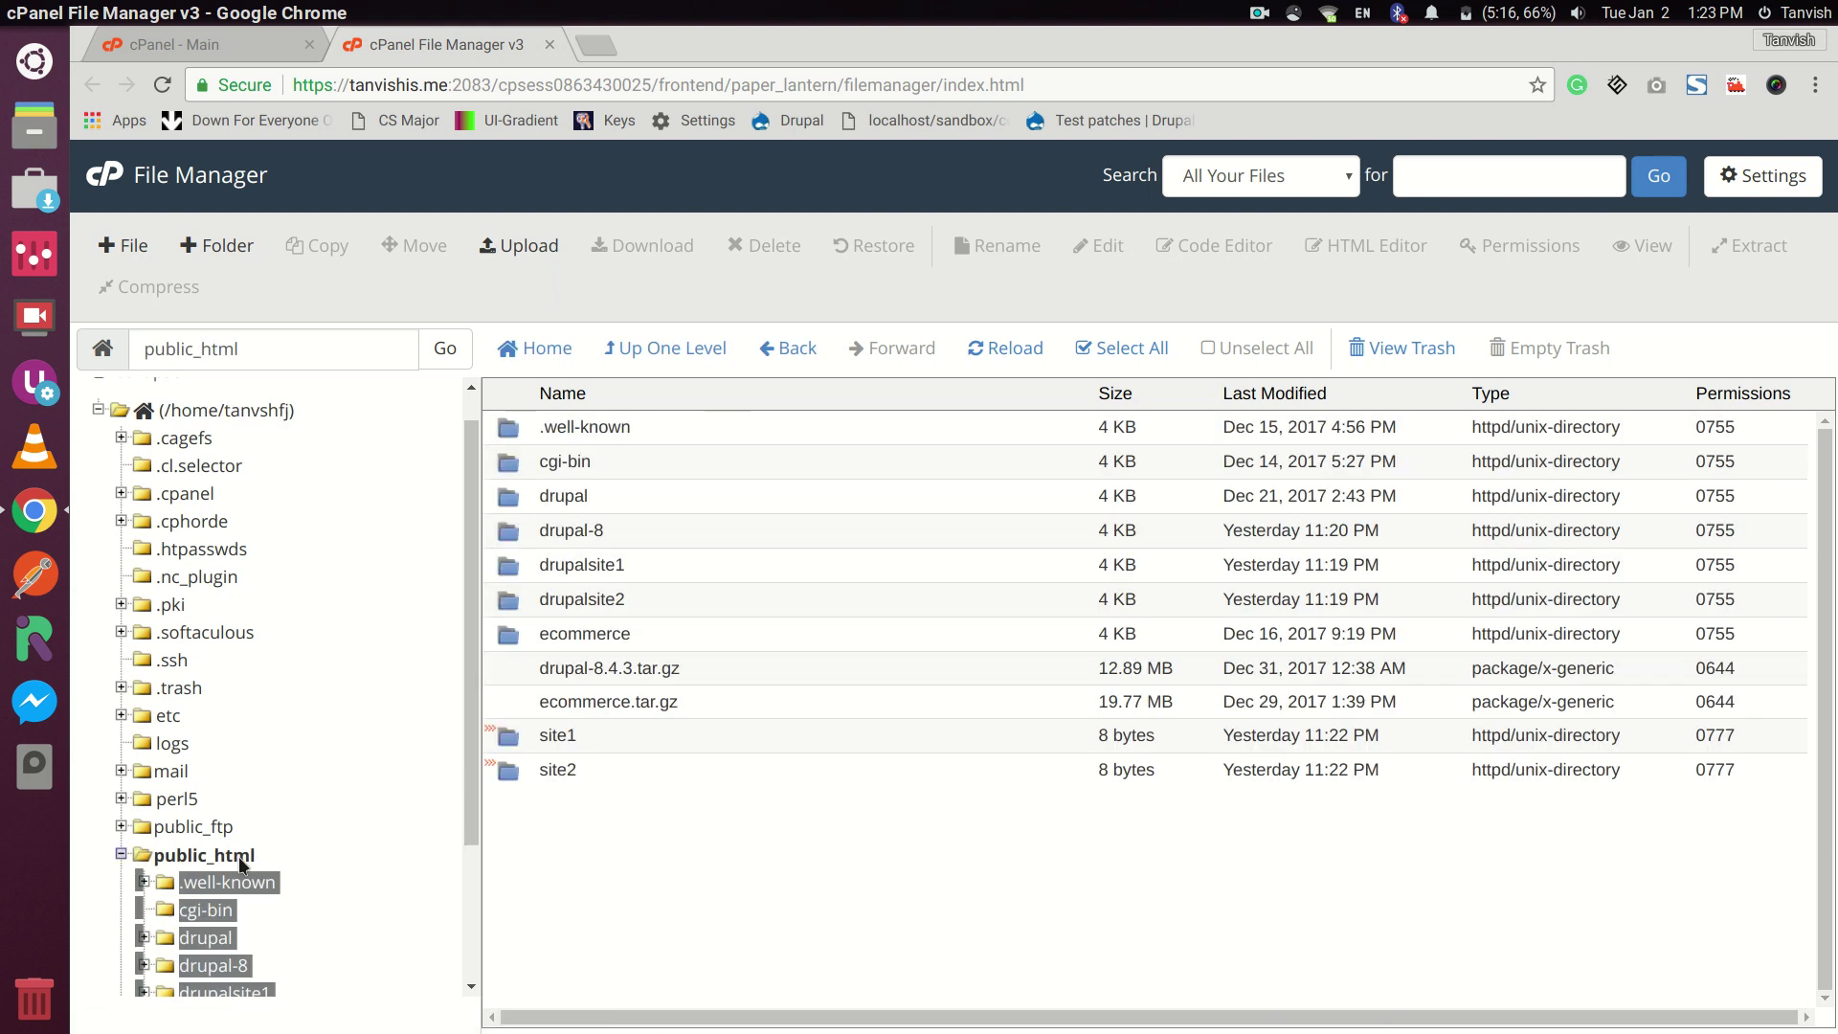
left_click(697, 664)
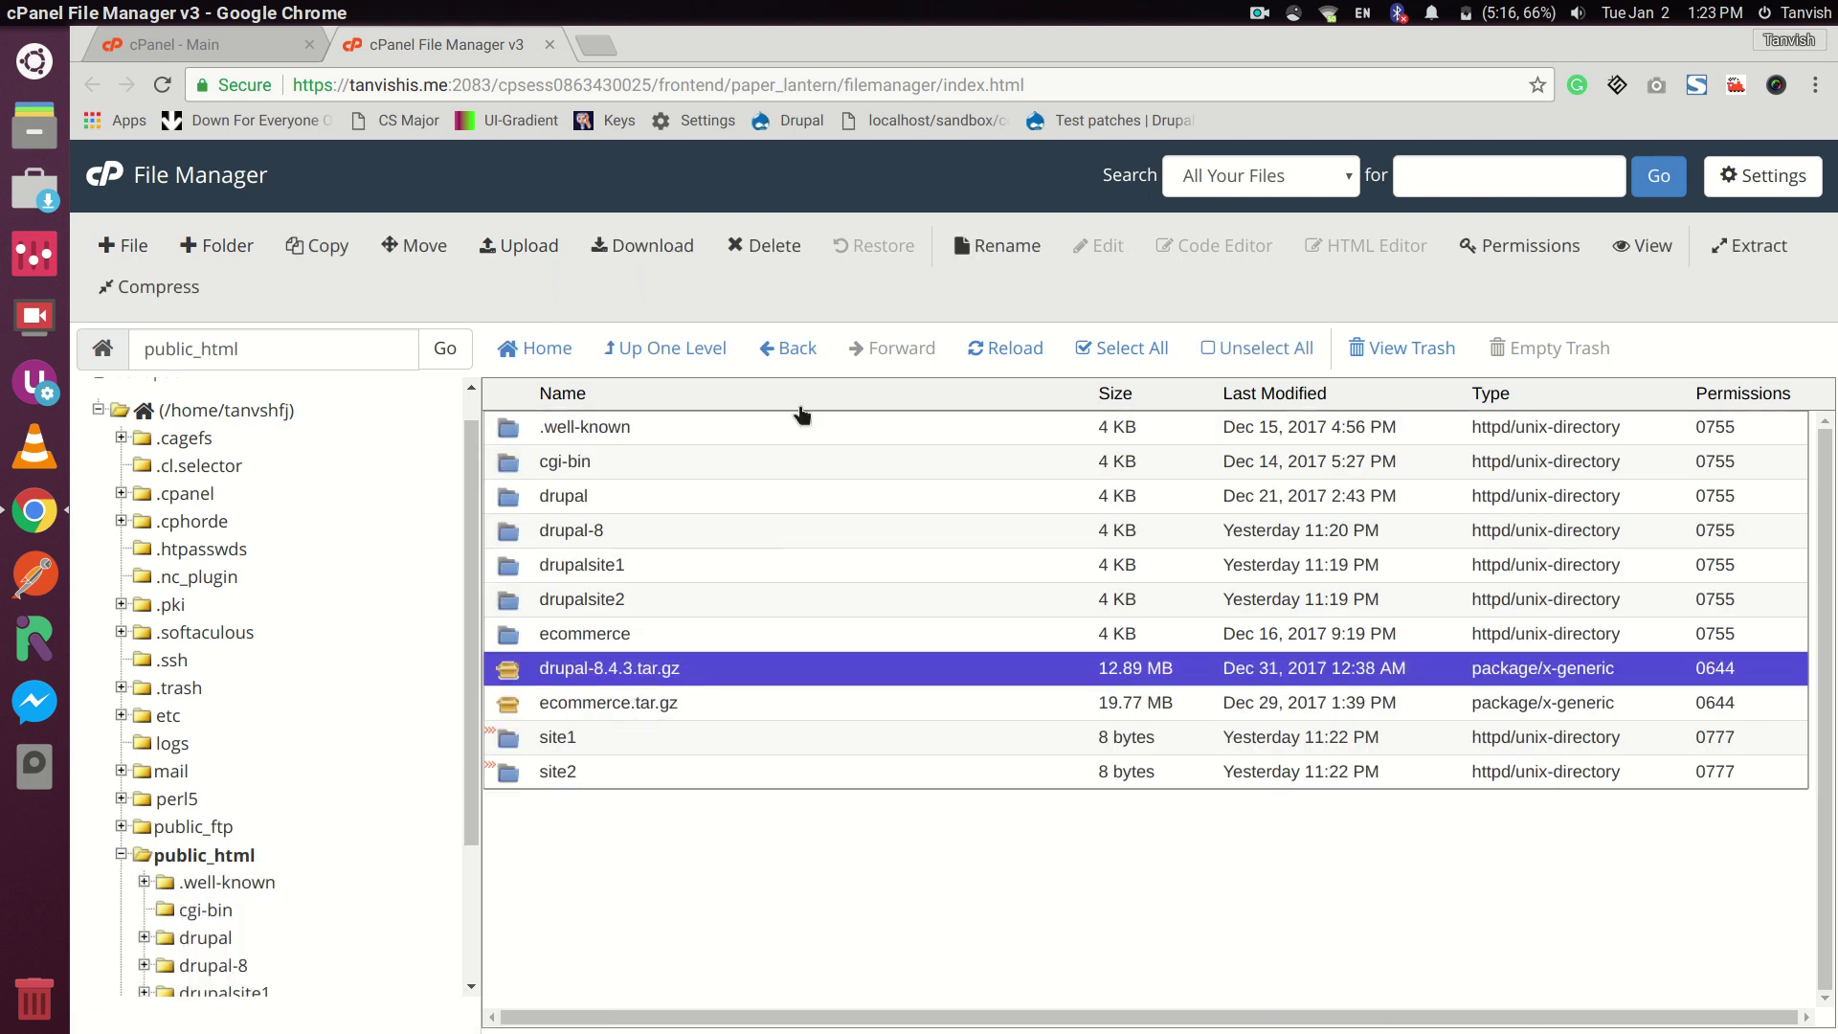
left_click(764, 250)
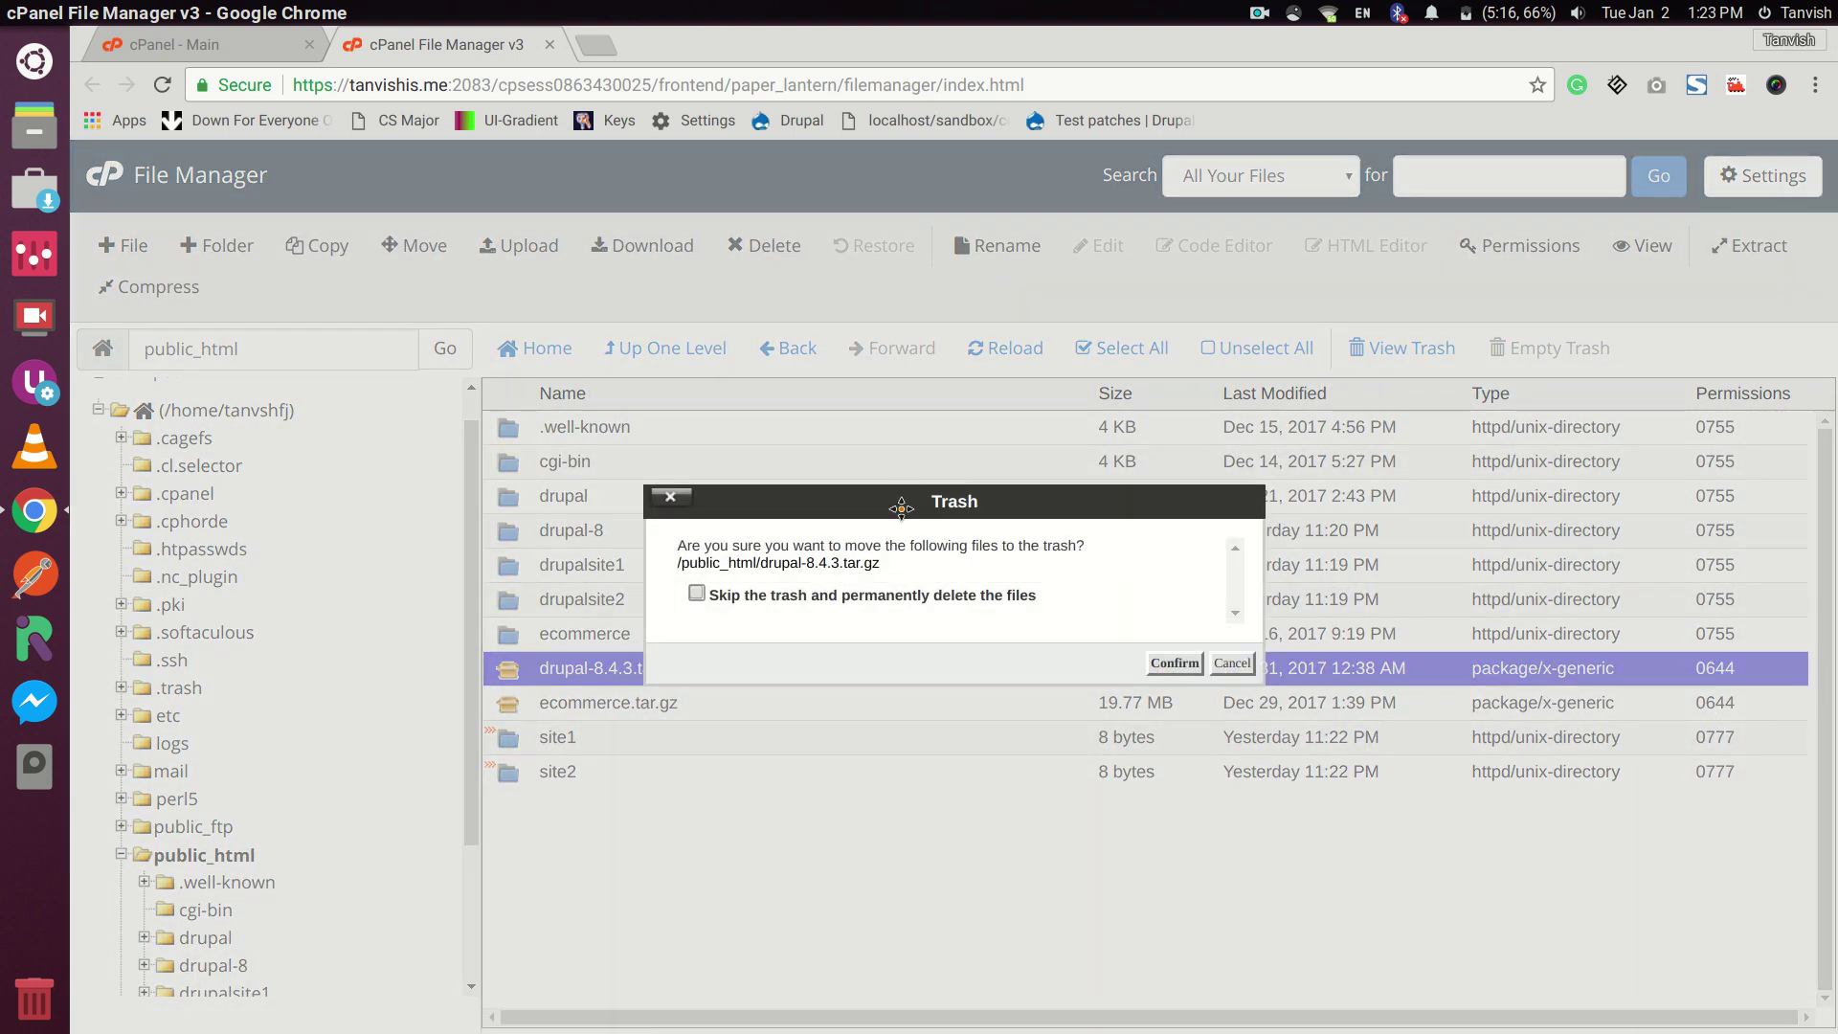
left_click(804, 595)
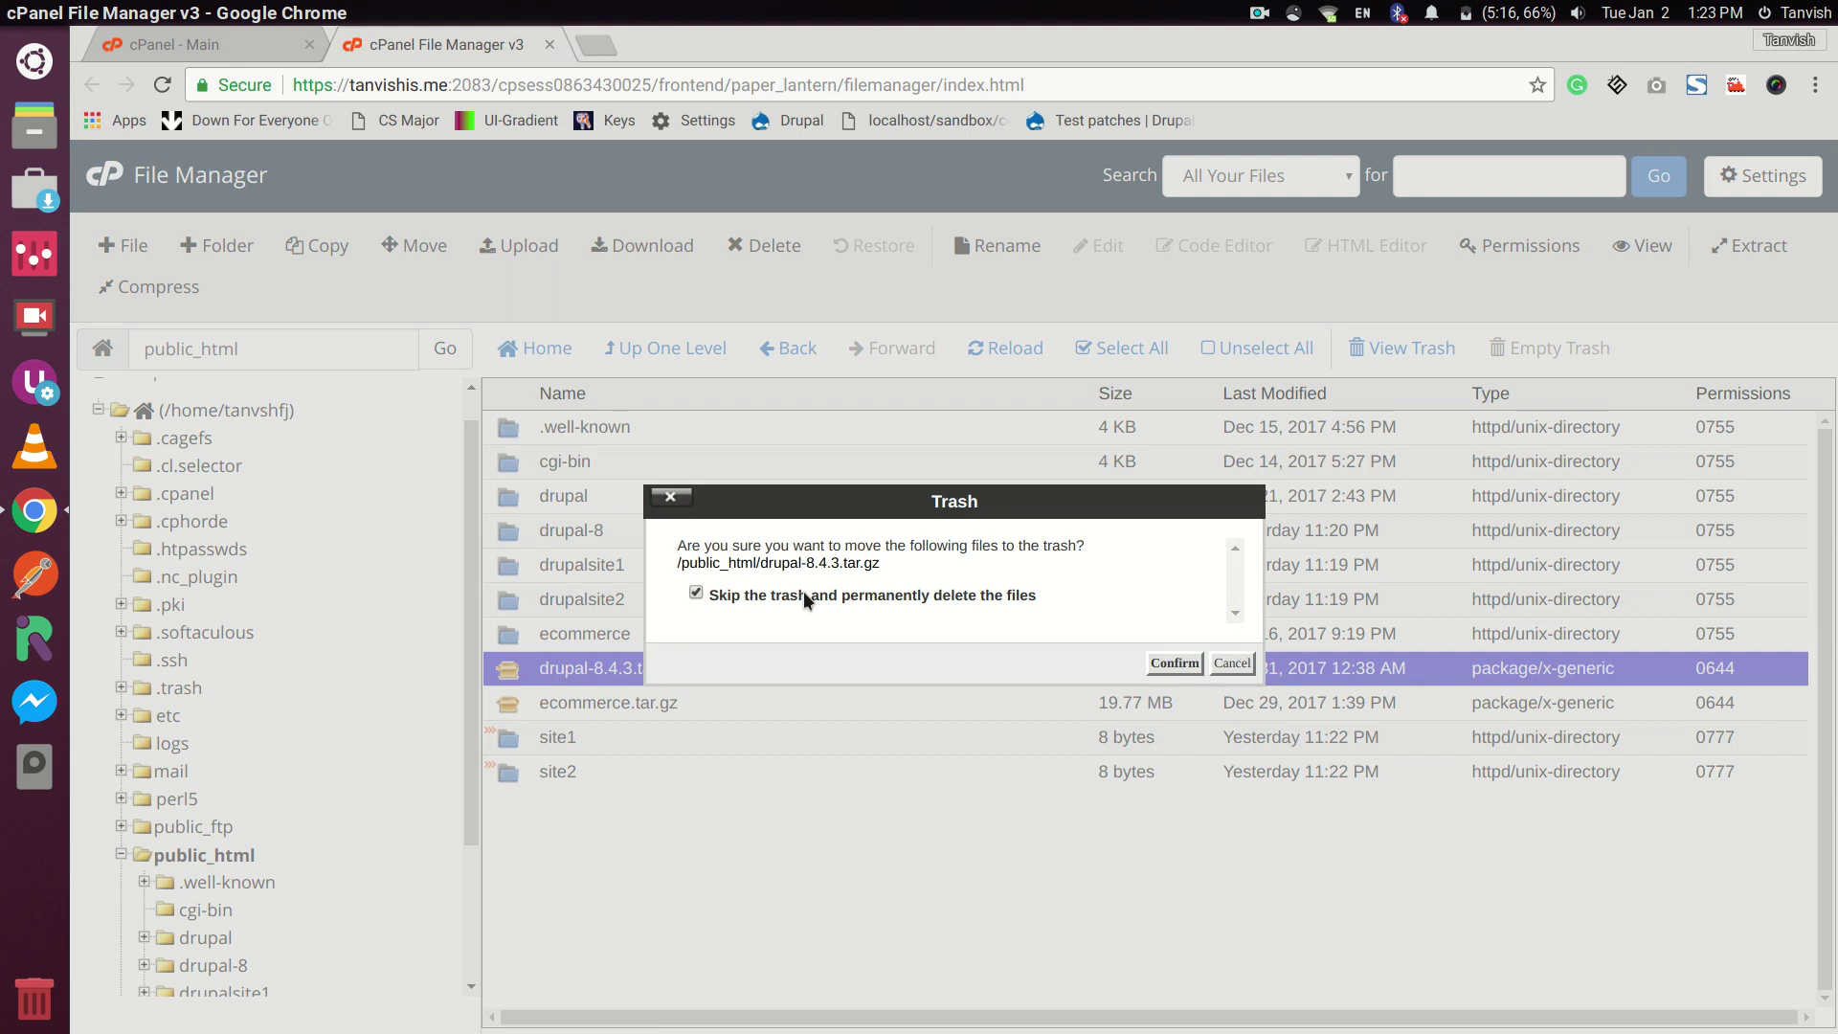
left_click(1166, 665)
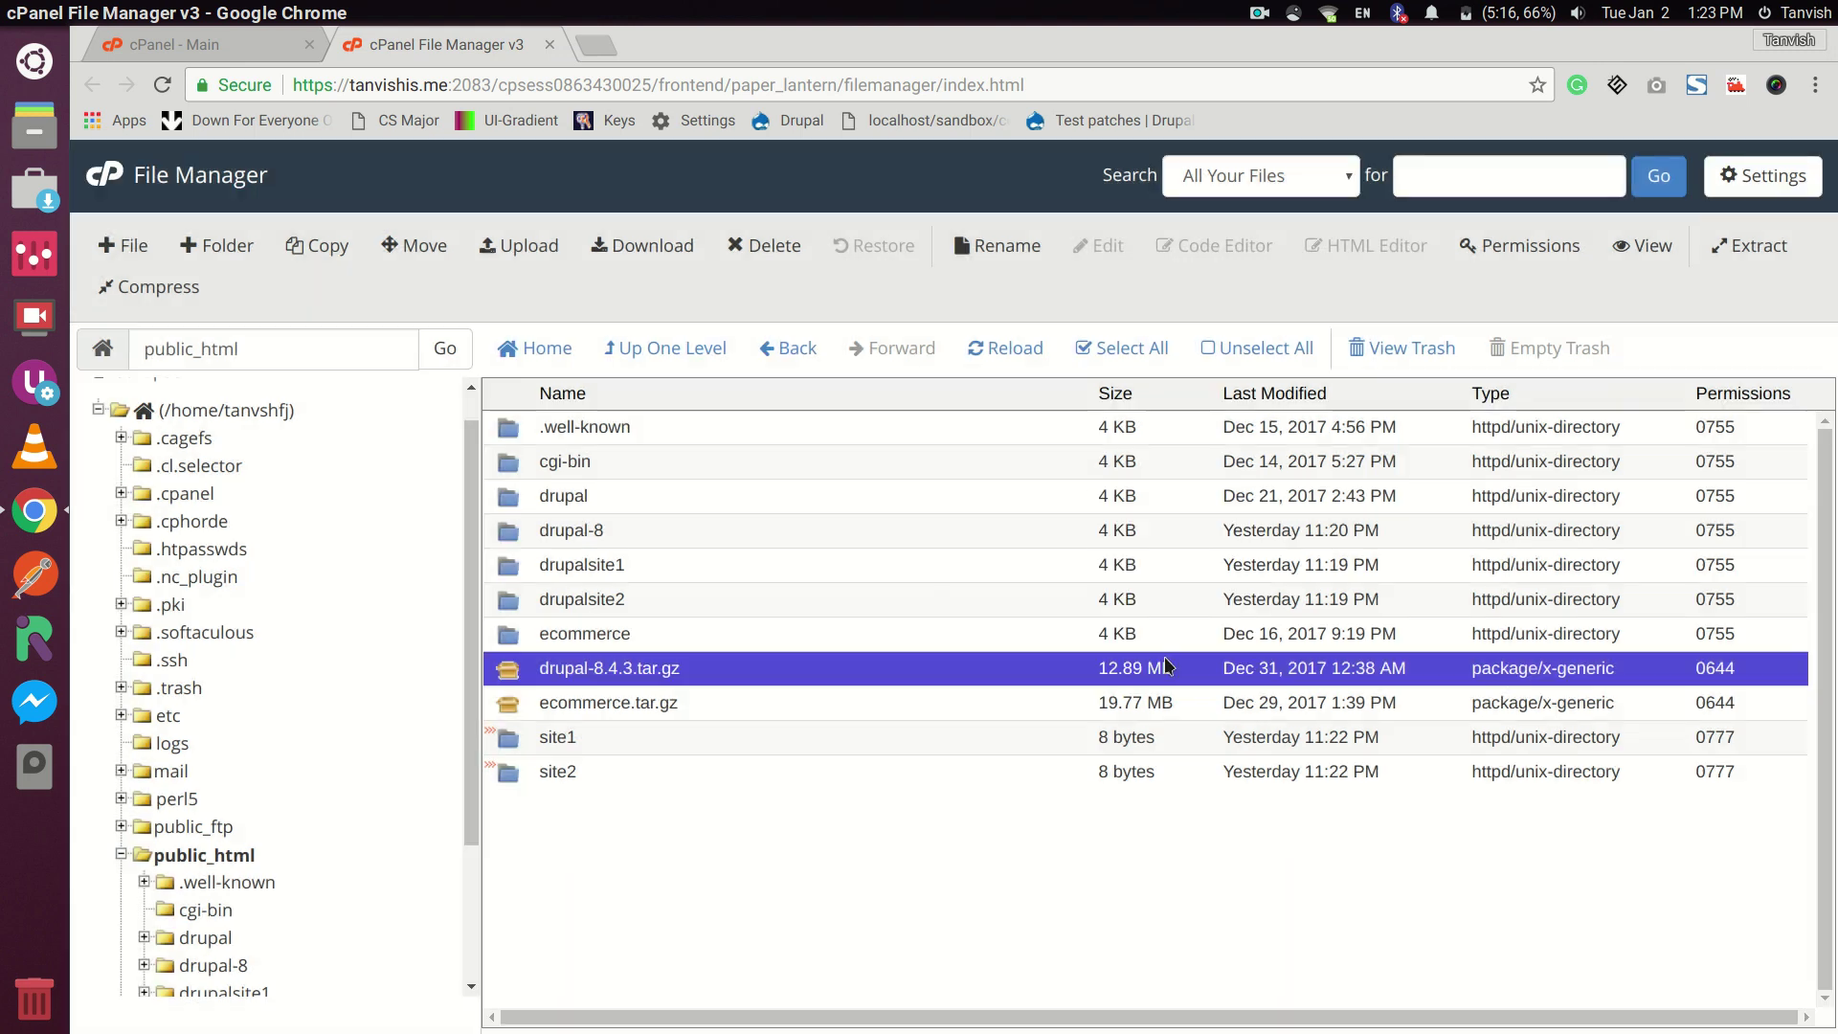
left_click(607, 38)
Download Drupal 8.4.3 from drupal.org/download, then switch back to the File Manager tab
type("drupal")
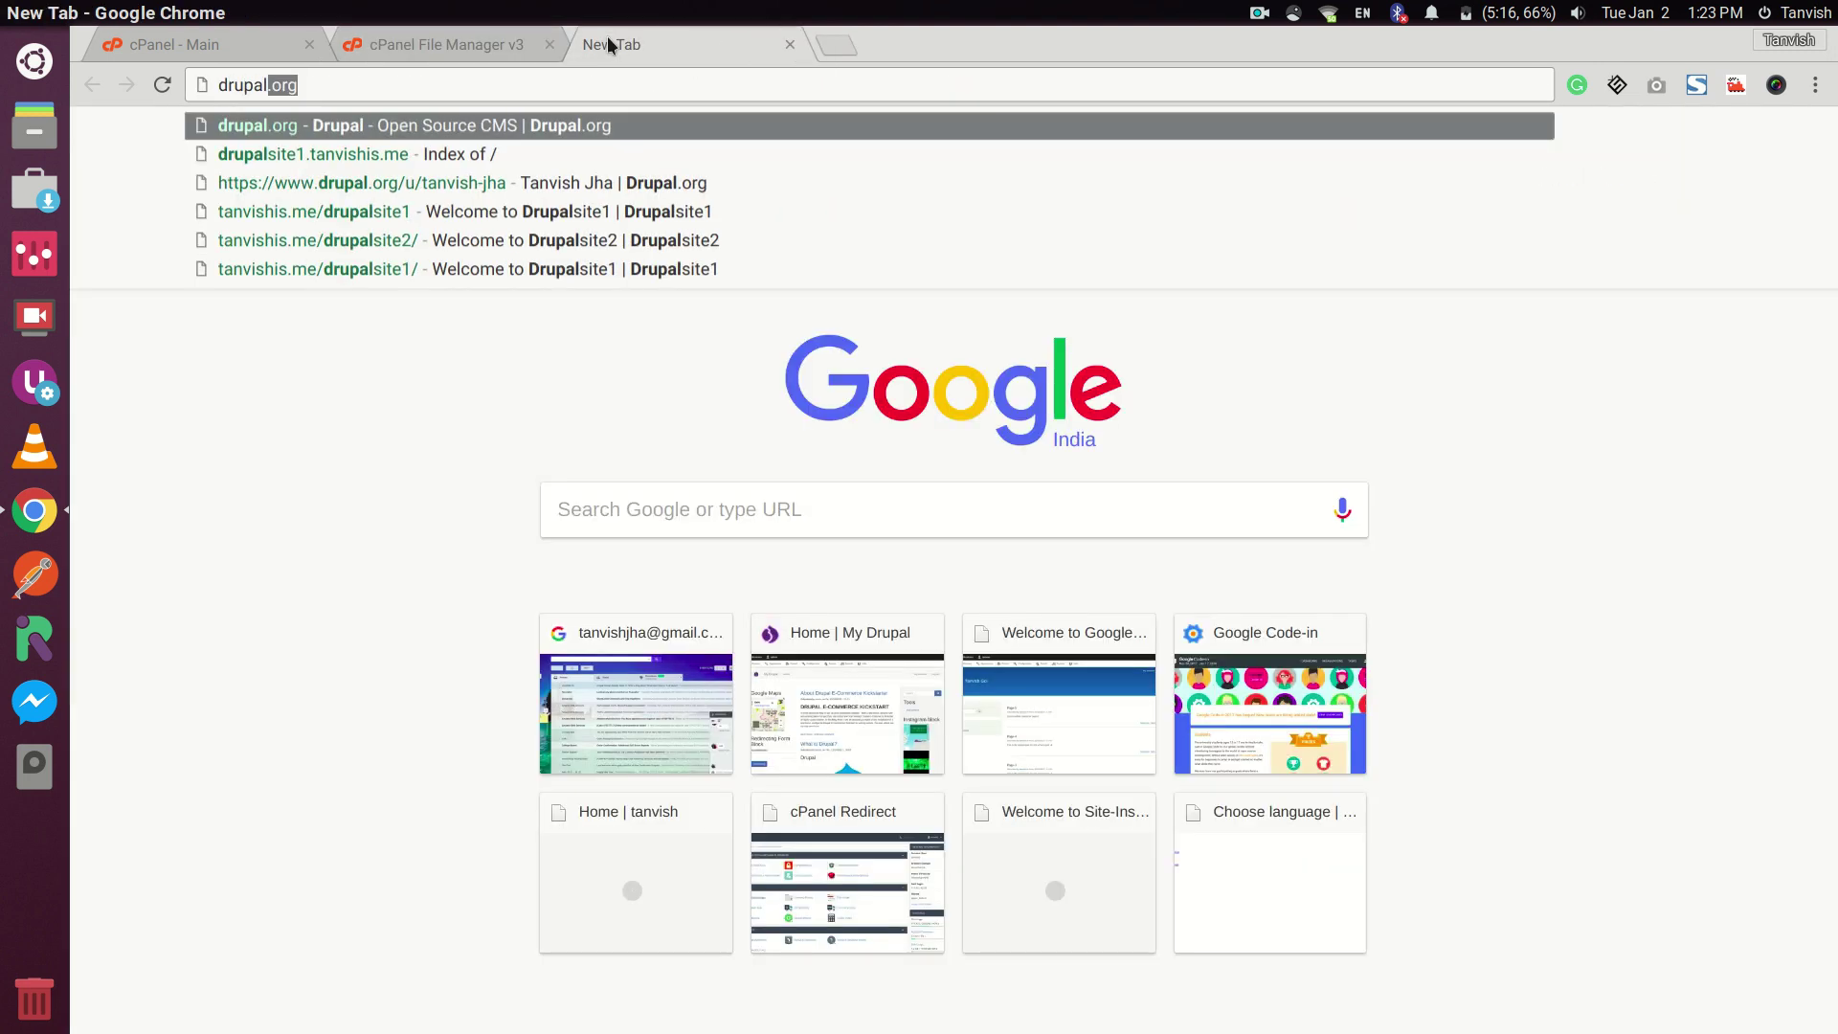
type(".org/d")
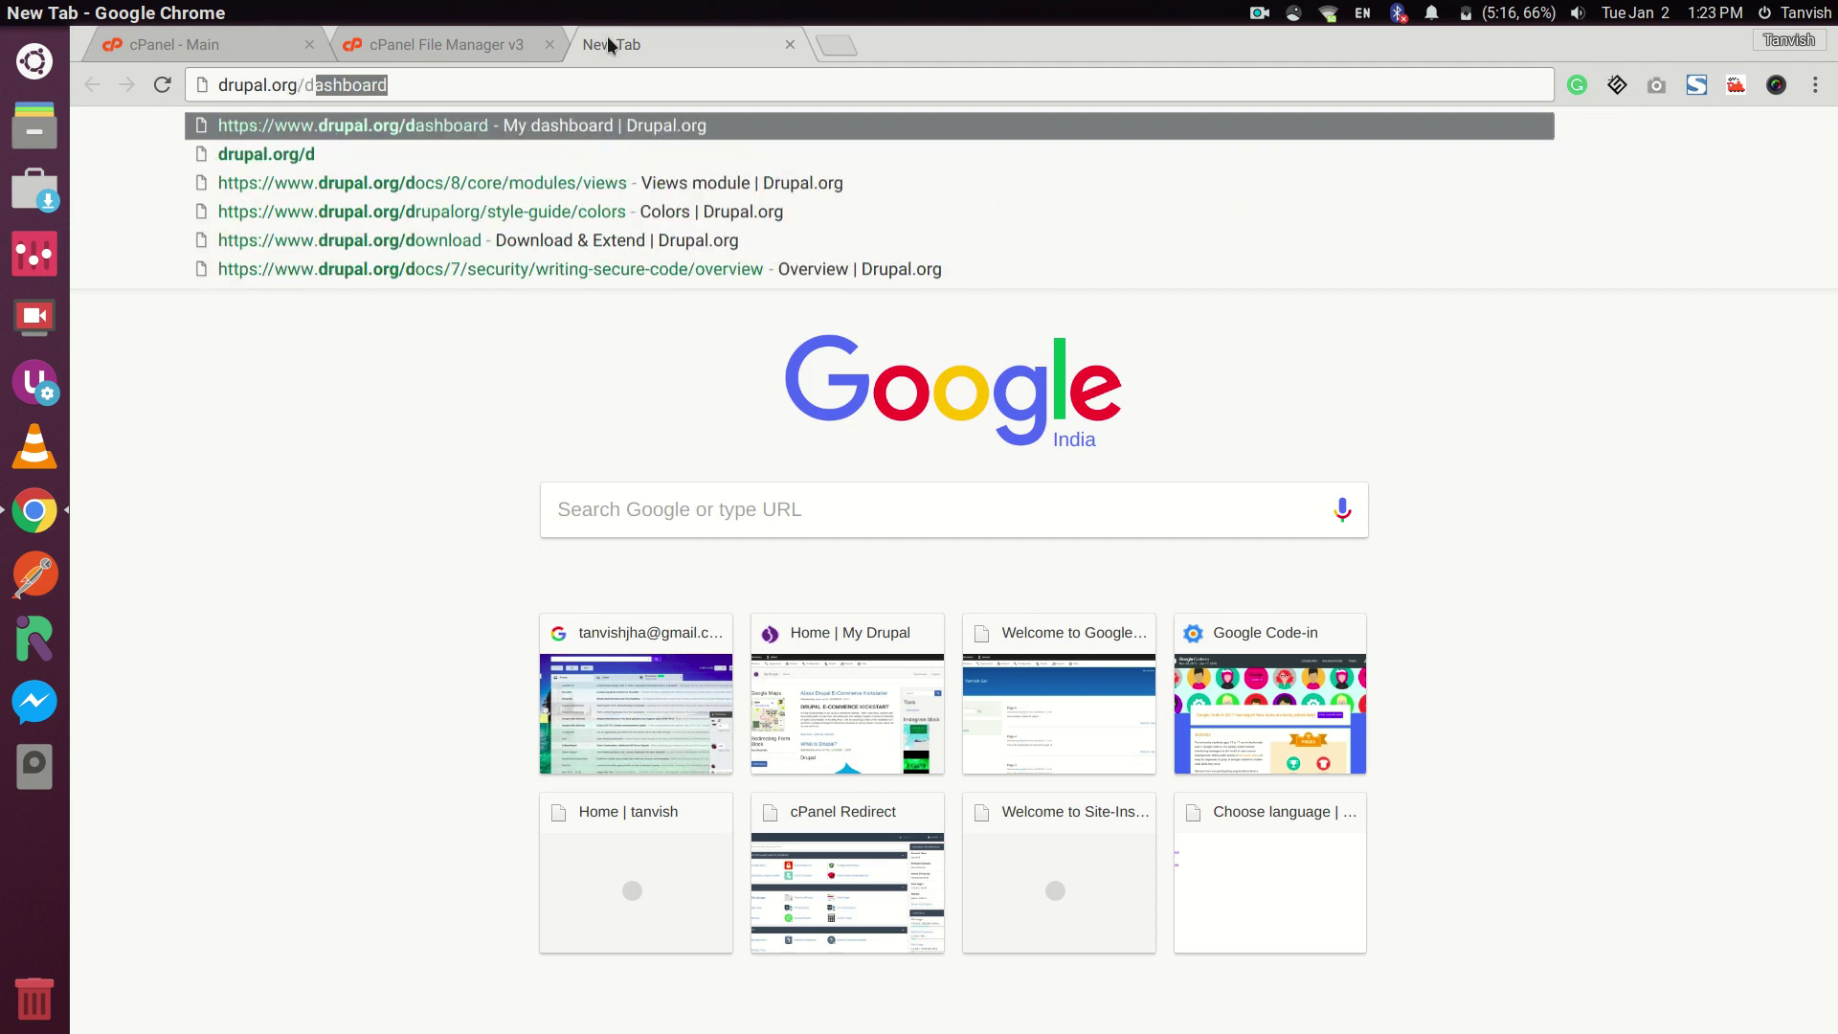
type("owl")
key("BackSpace")
key("BackSpace")
type("wl")
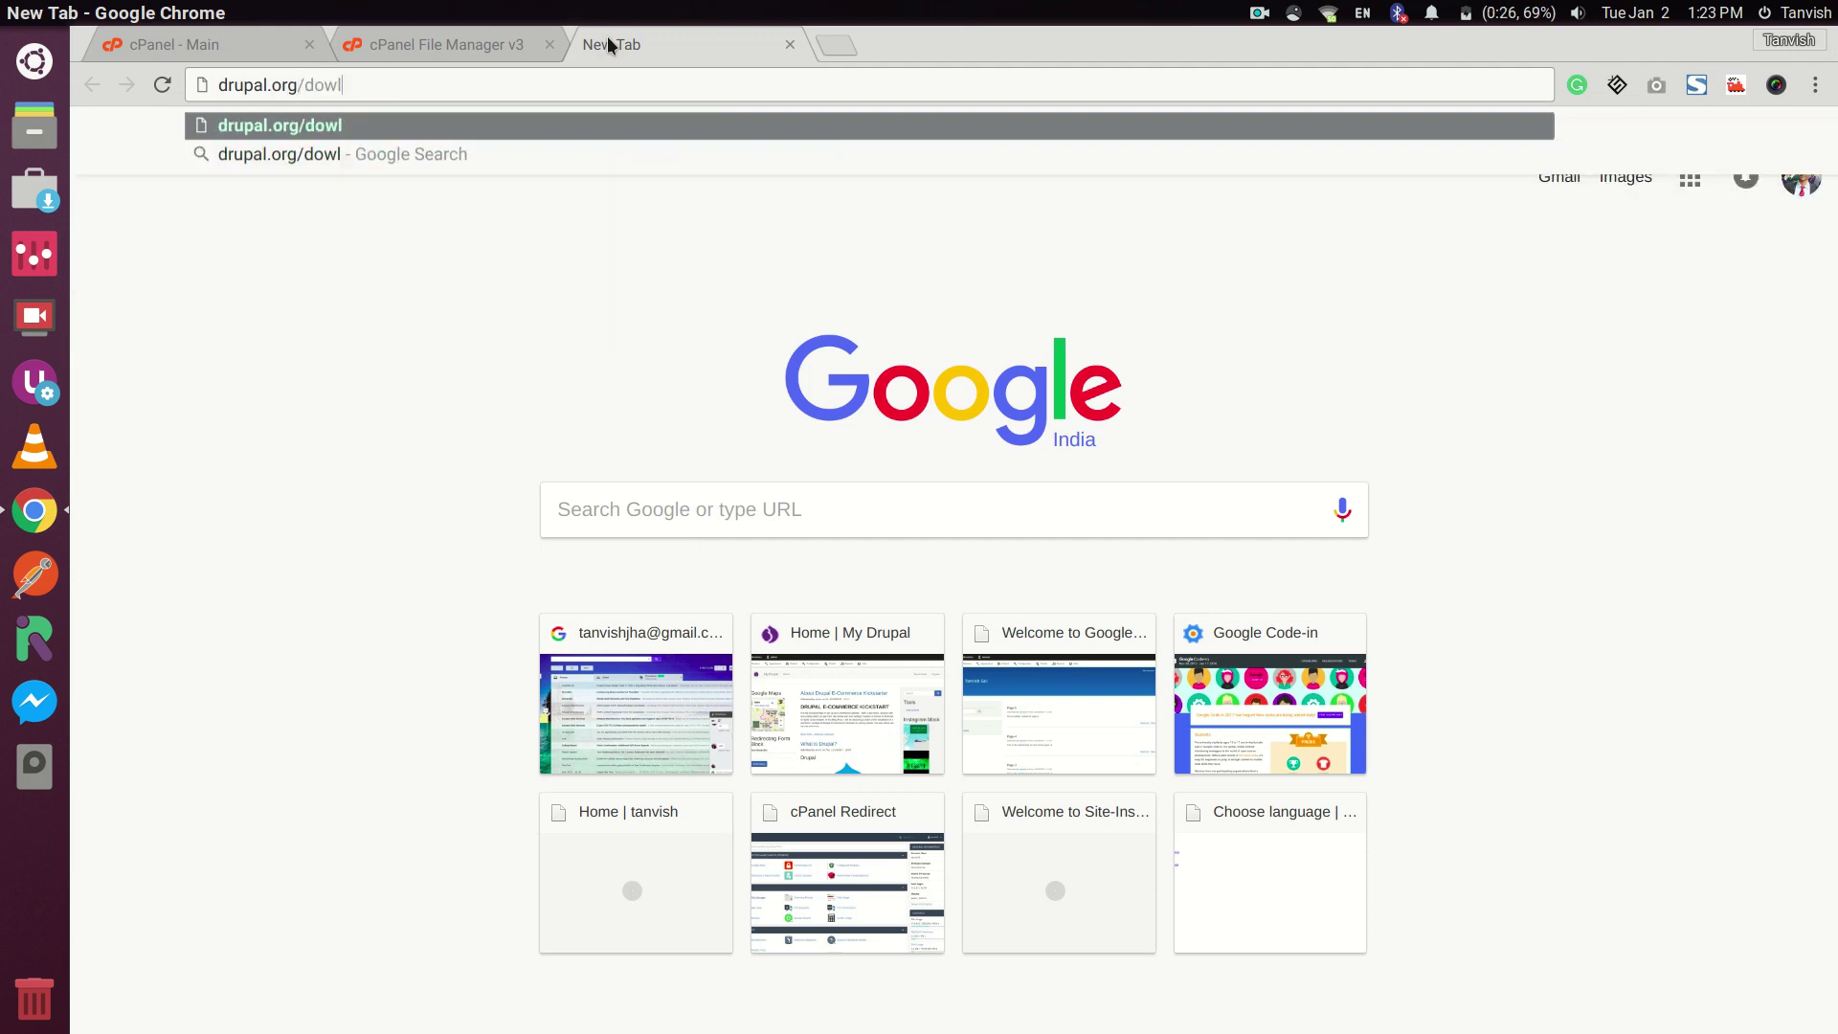
key("BackSpace")
type("nloa")
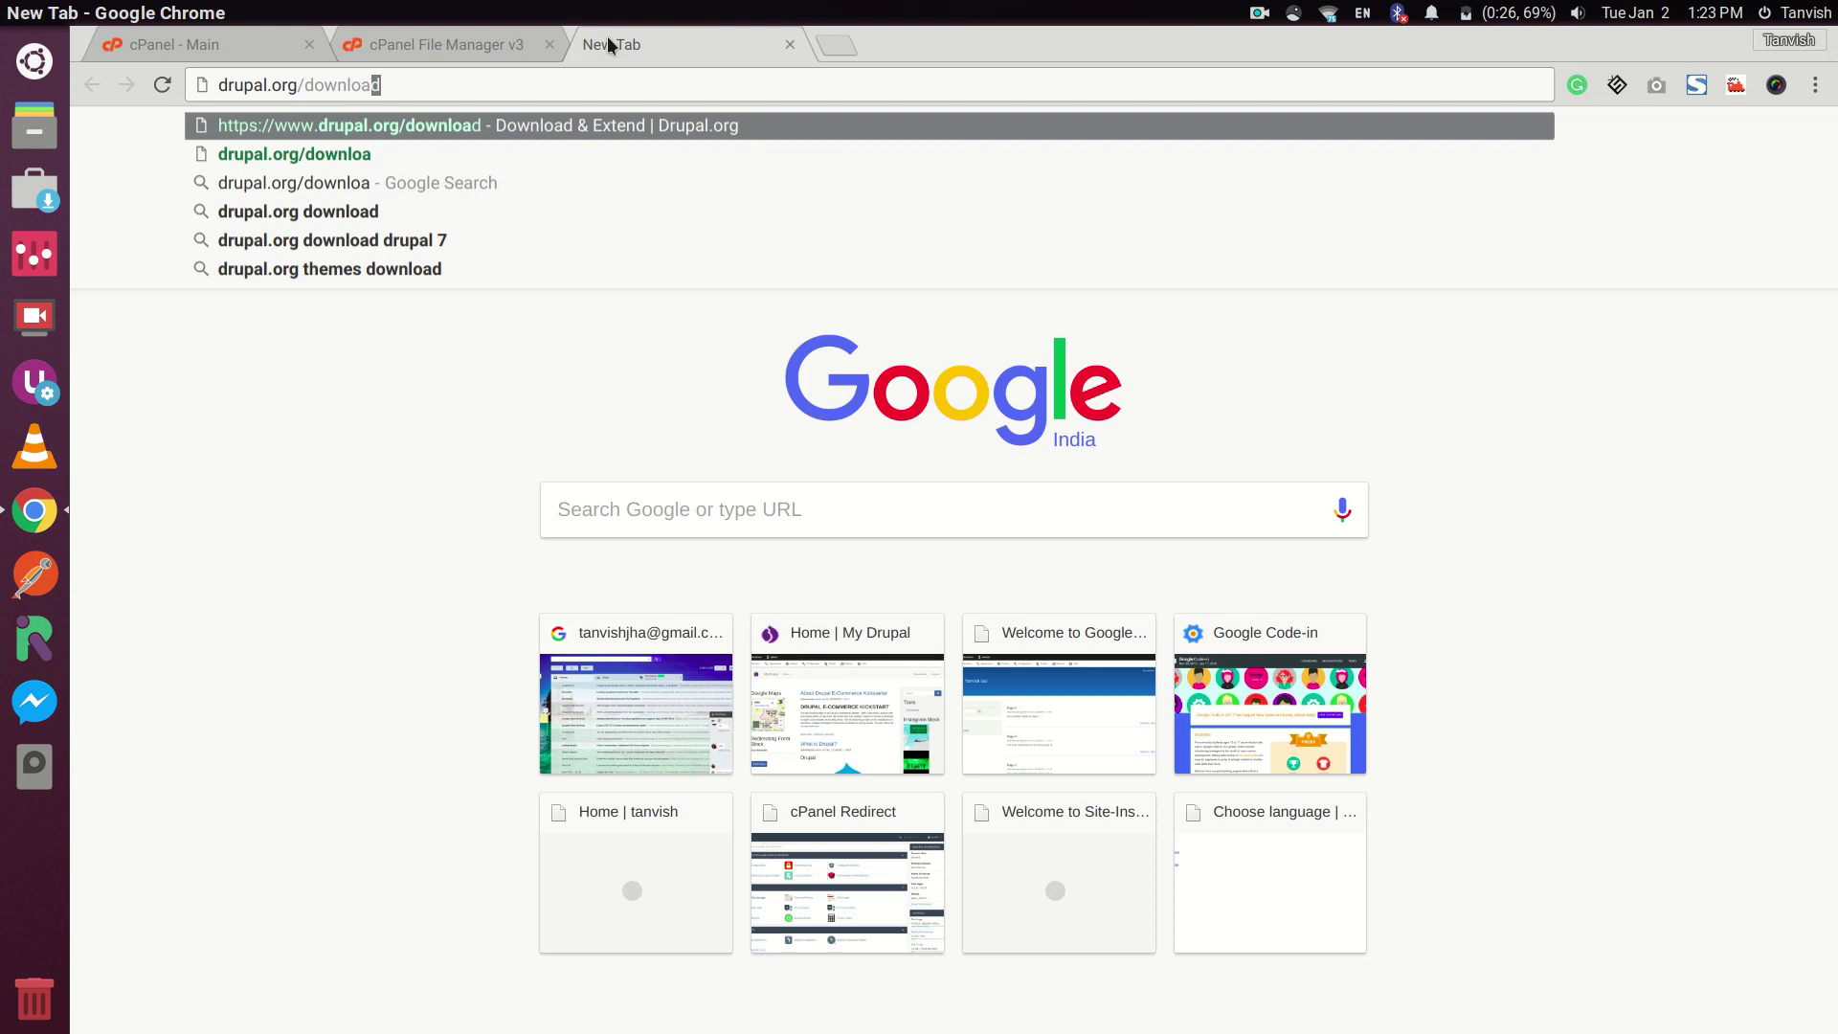
key("Return")
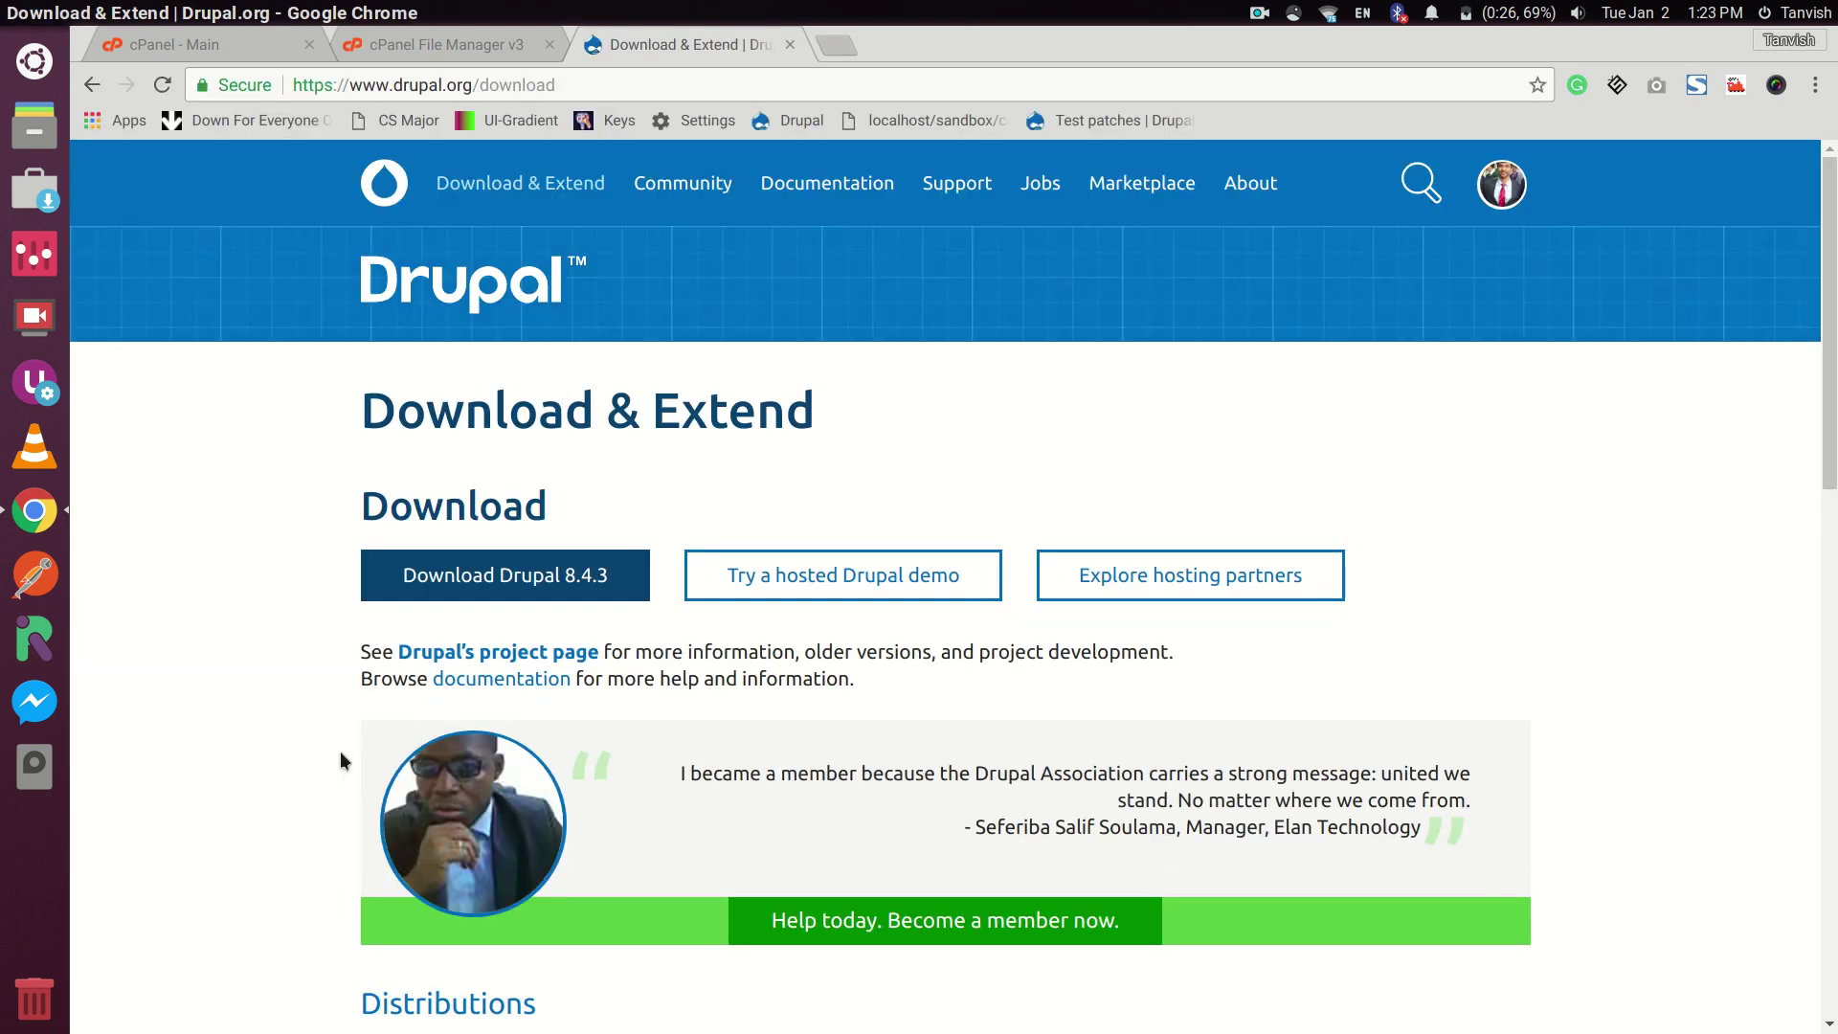
left_click(551, 595)
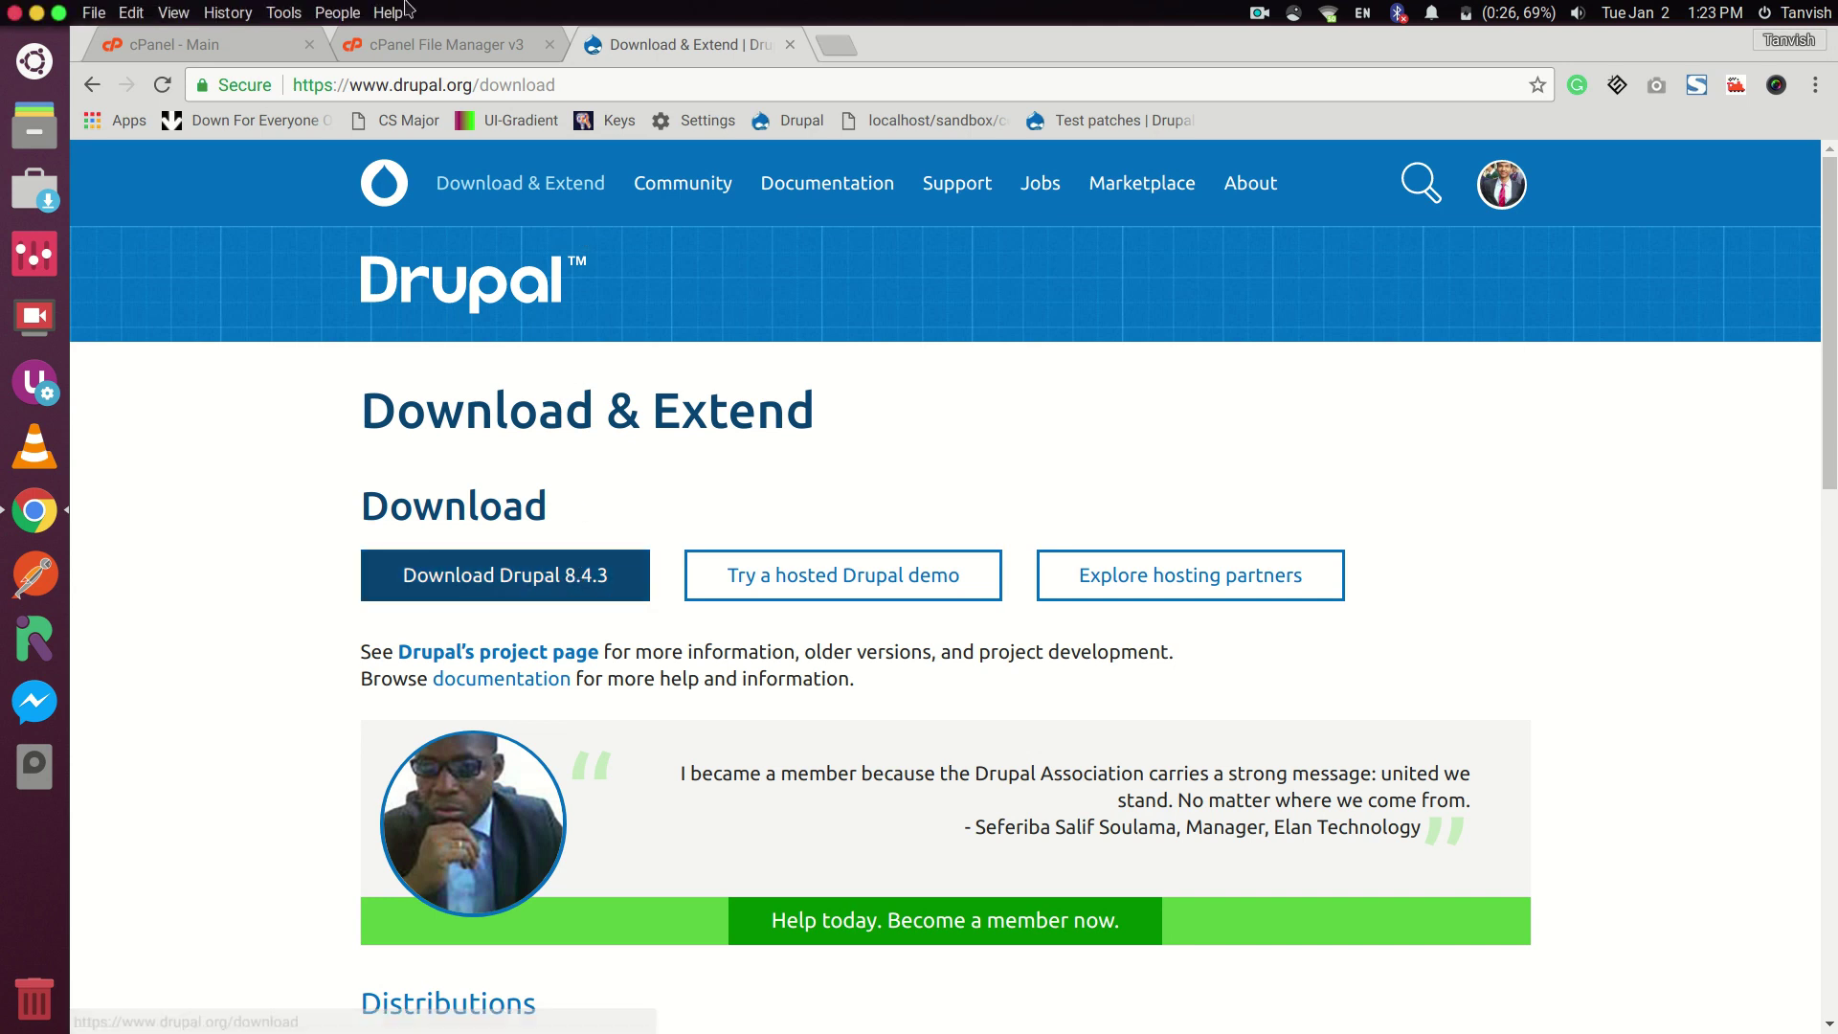
left_click(436, 44)
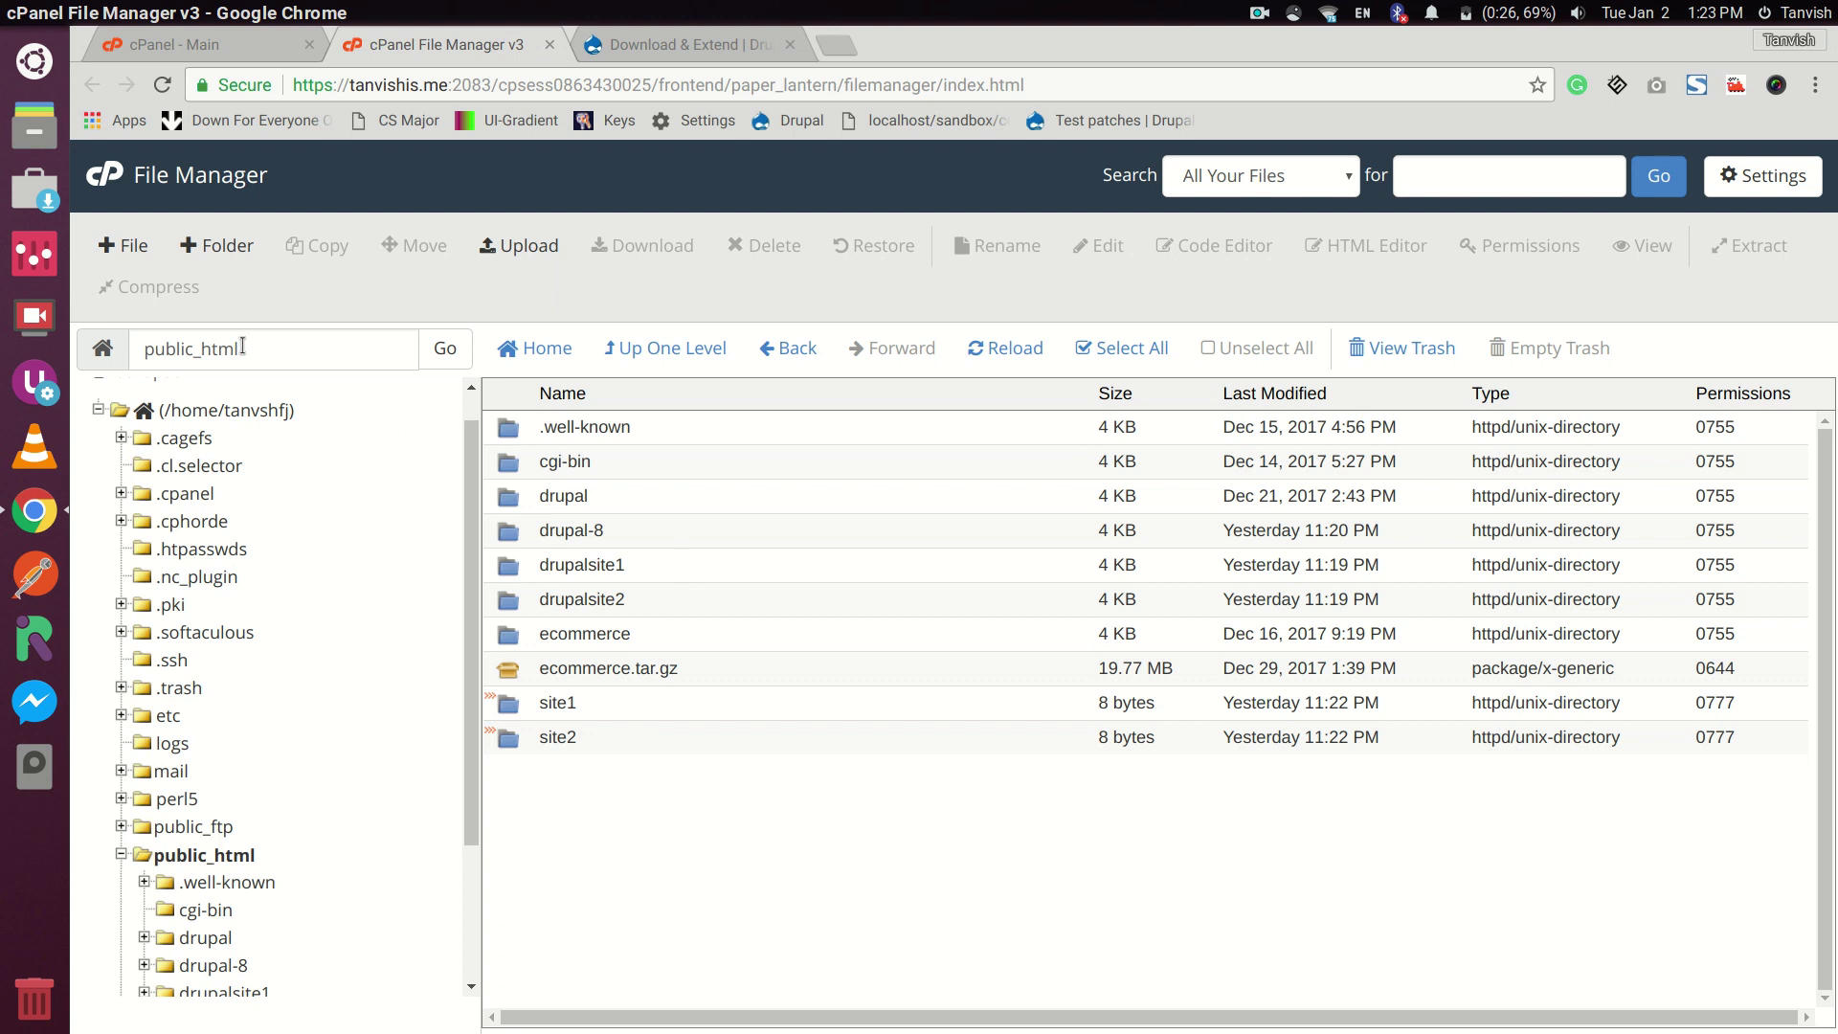
Upload drupal-8.4.3.tar.gz from the local Downloads folder, then go back to public_html
left_click(132, 251)
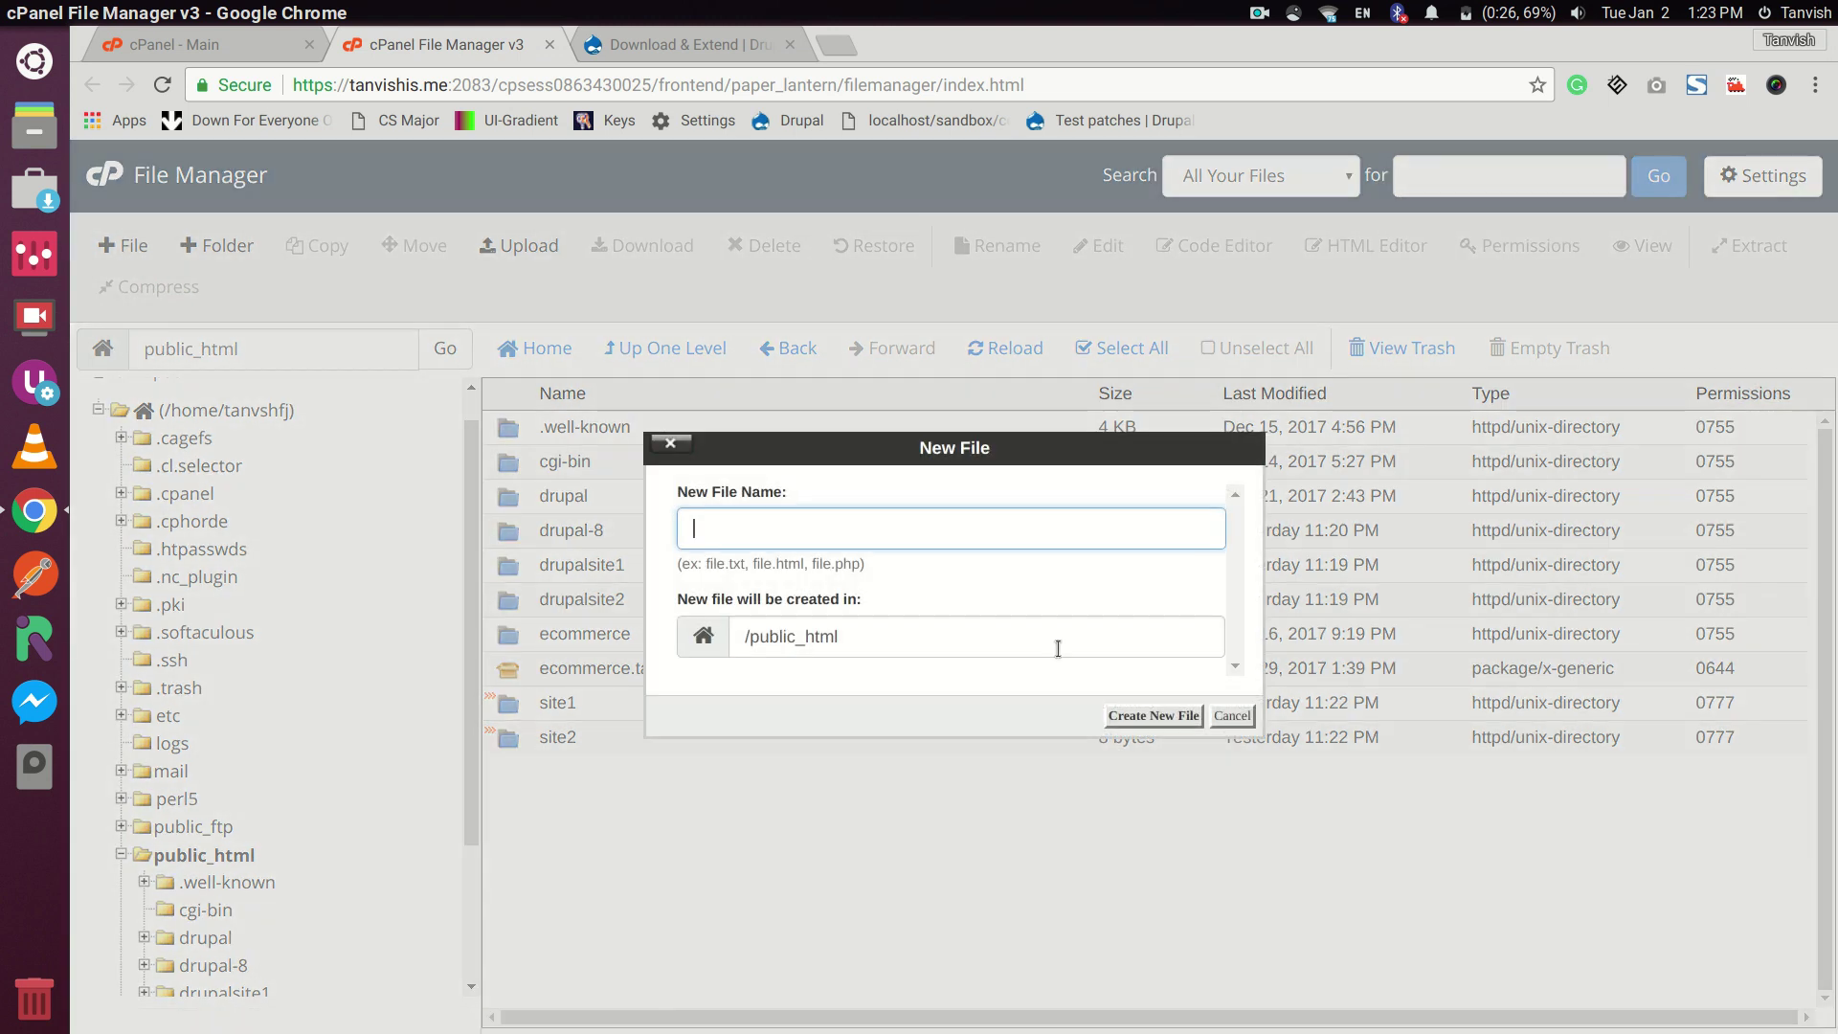
left_click(1233, 715)
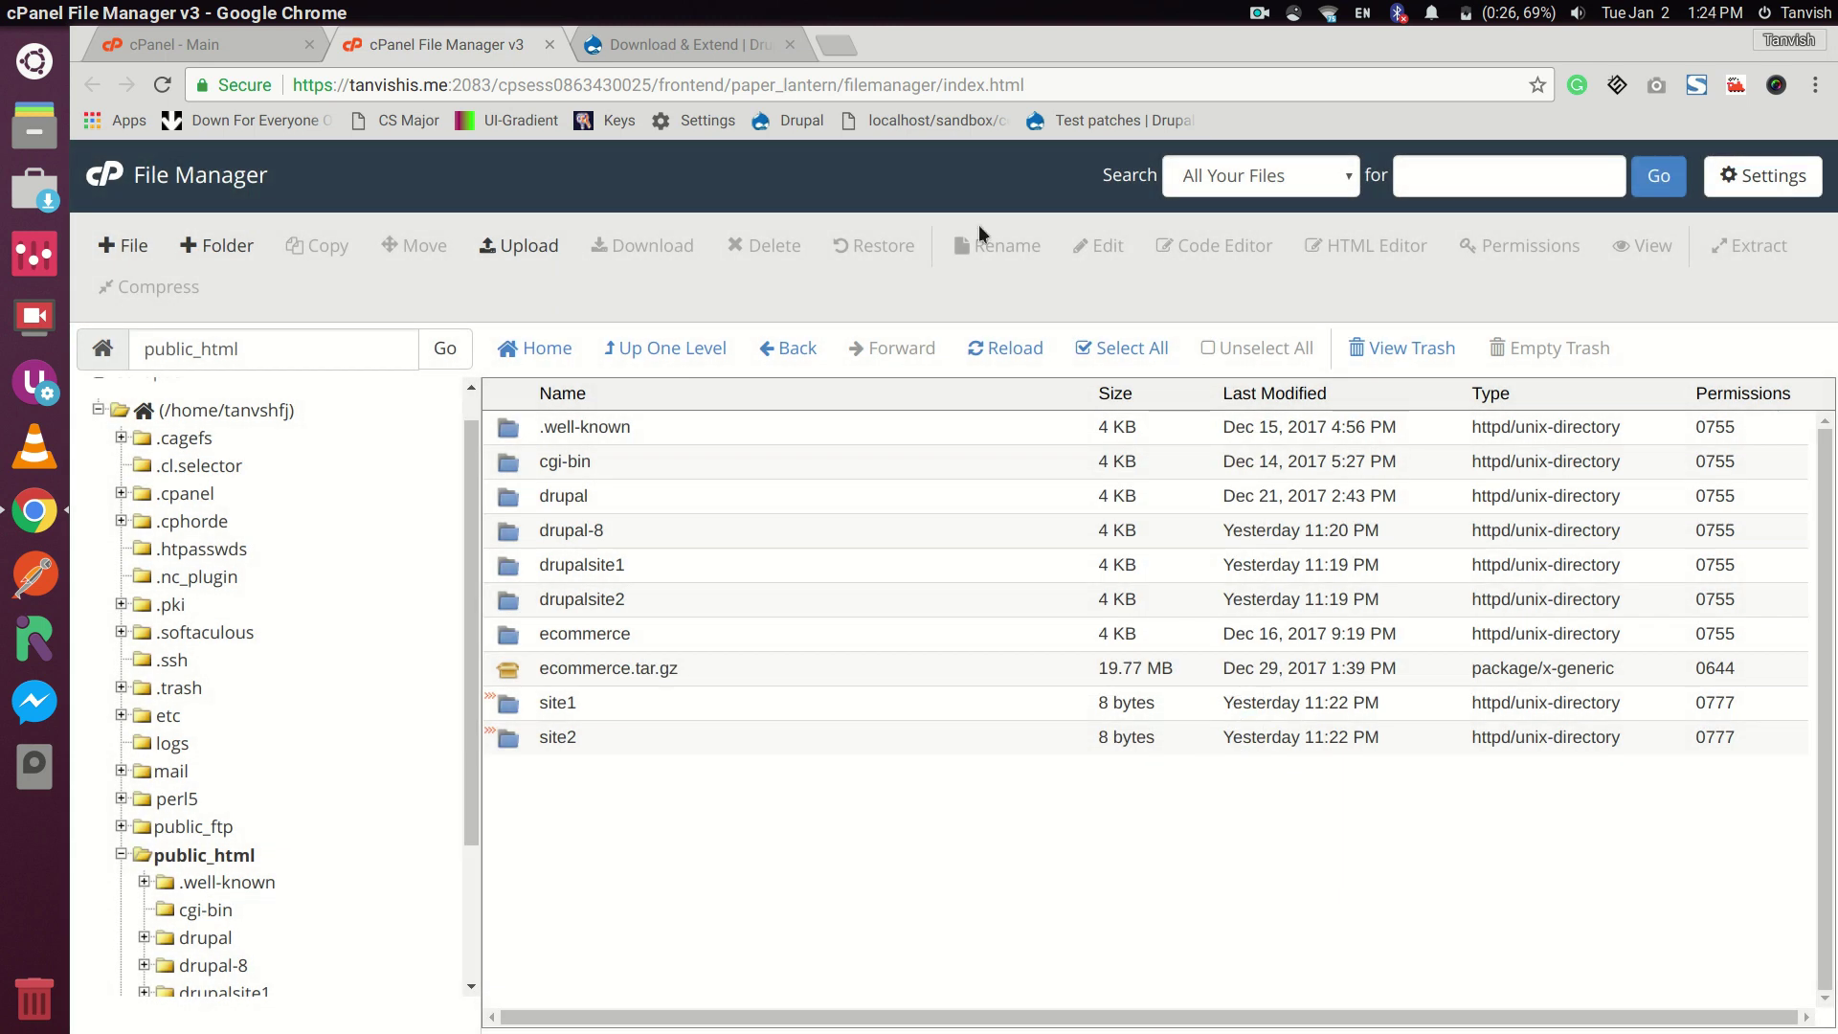
left_click(521, 256)
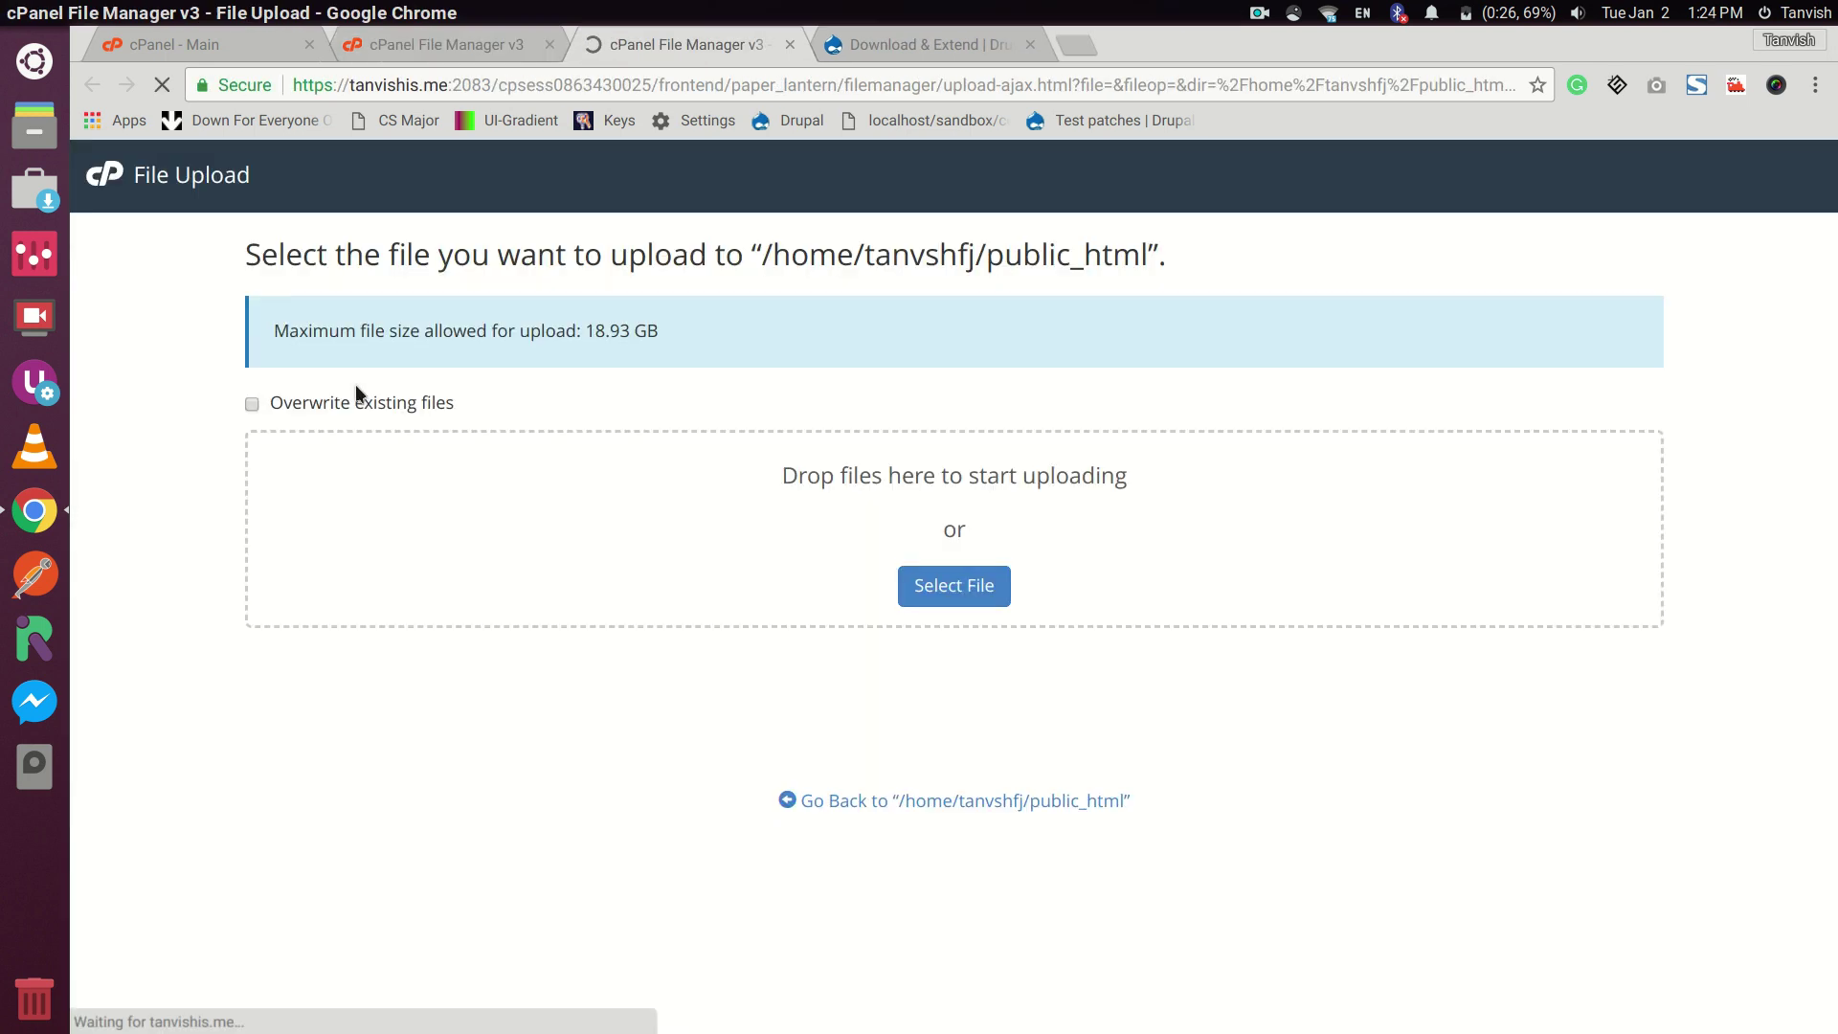
left_click(949, 583)
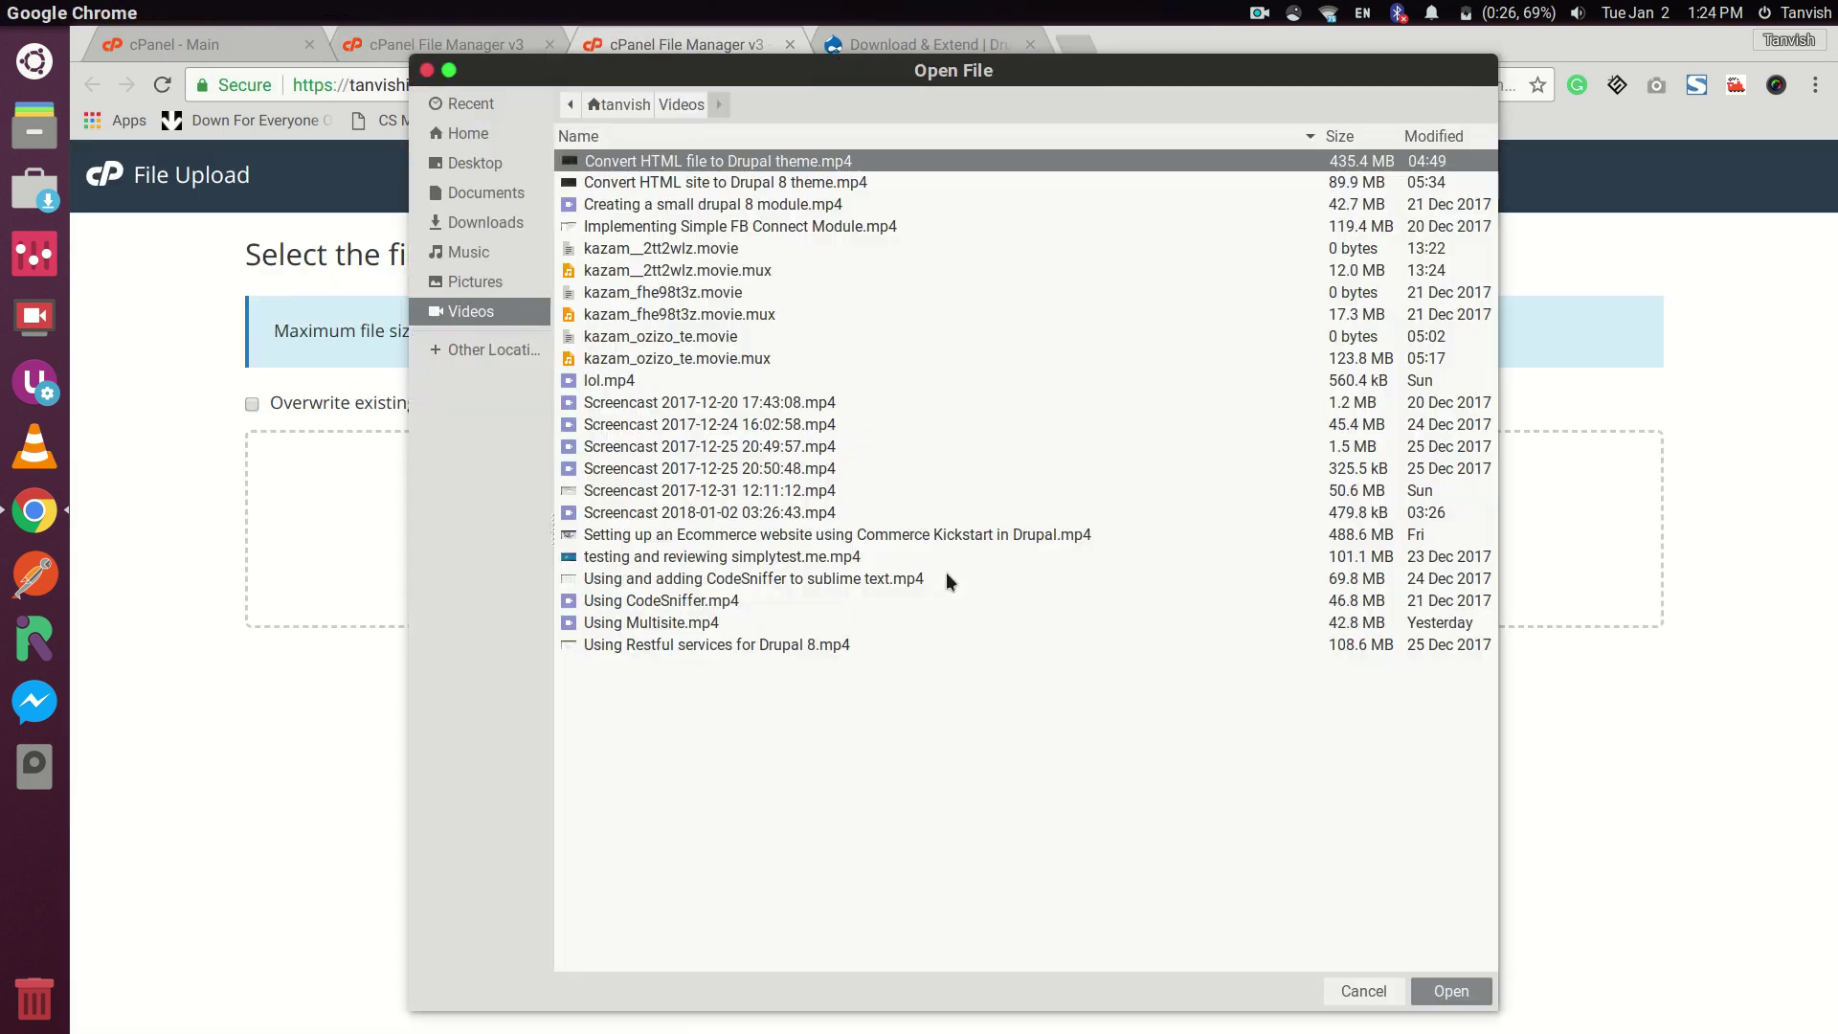
left_click(489, 218)
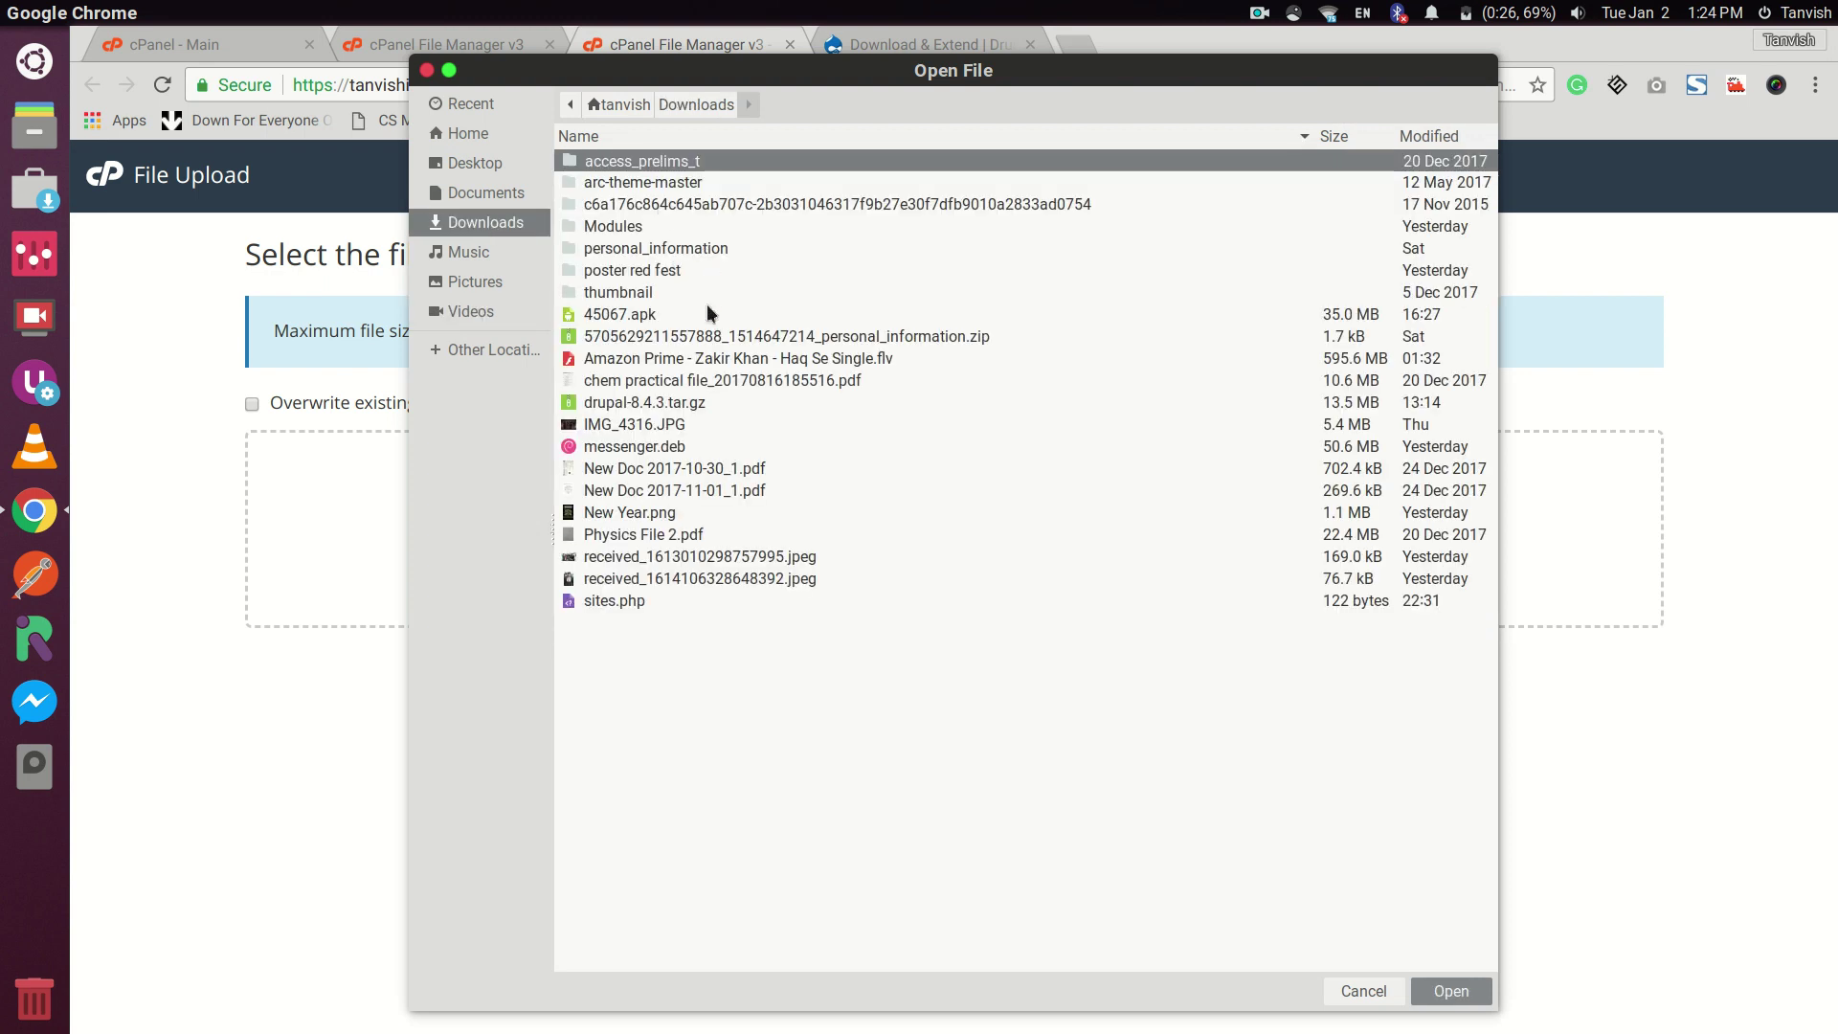
double_click(689, 401)
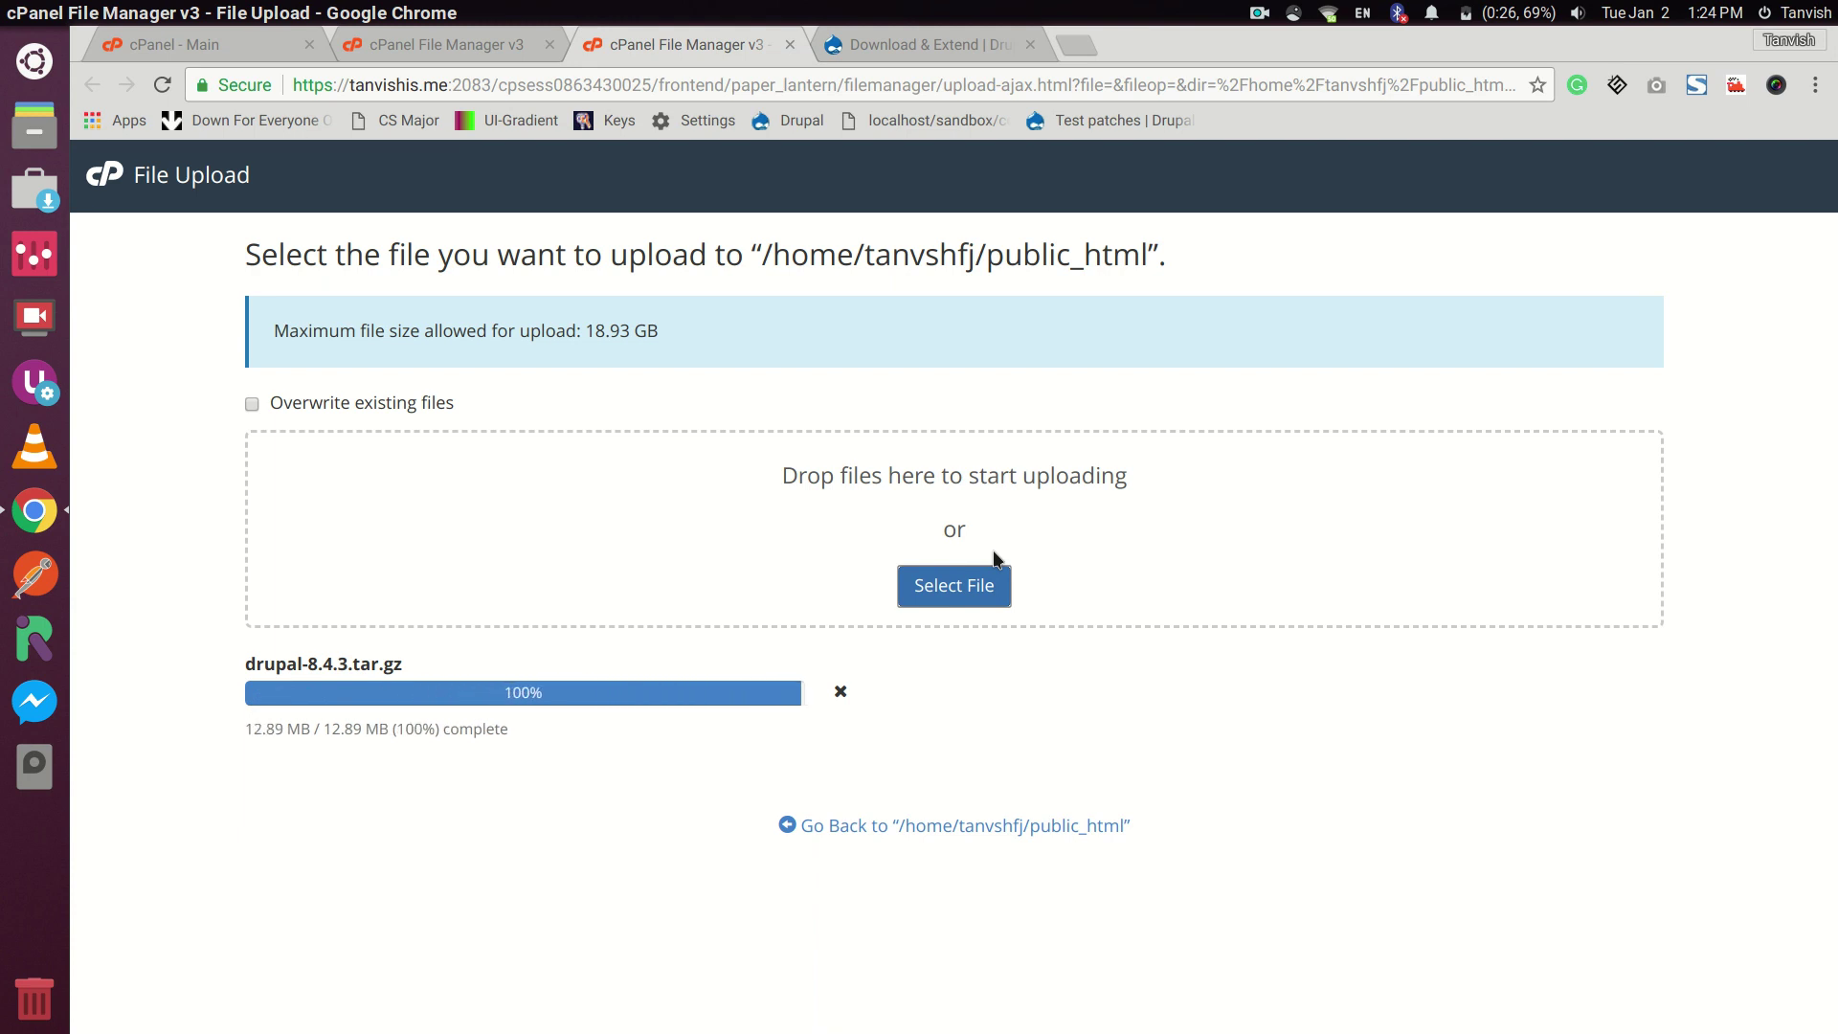
left_click(857, 827)
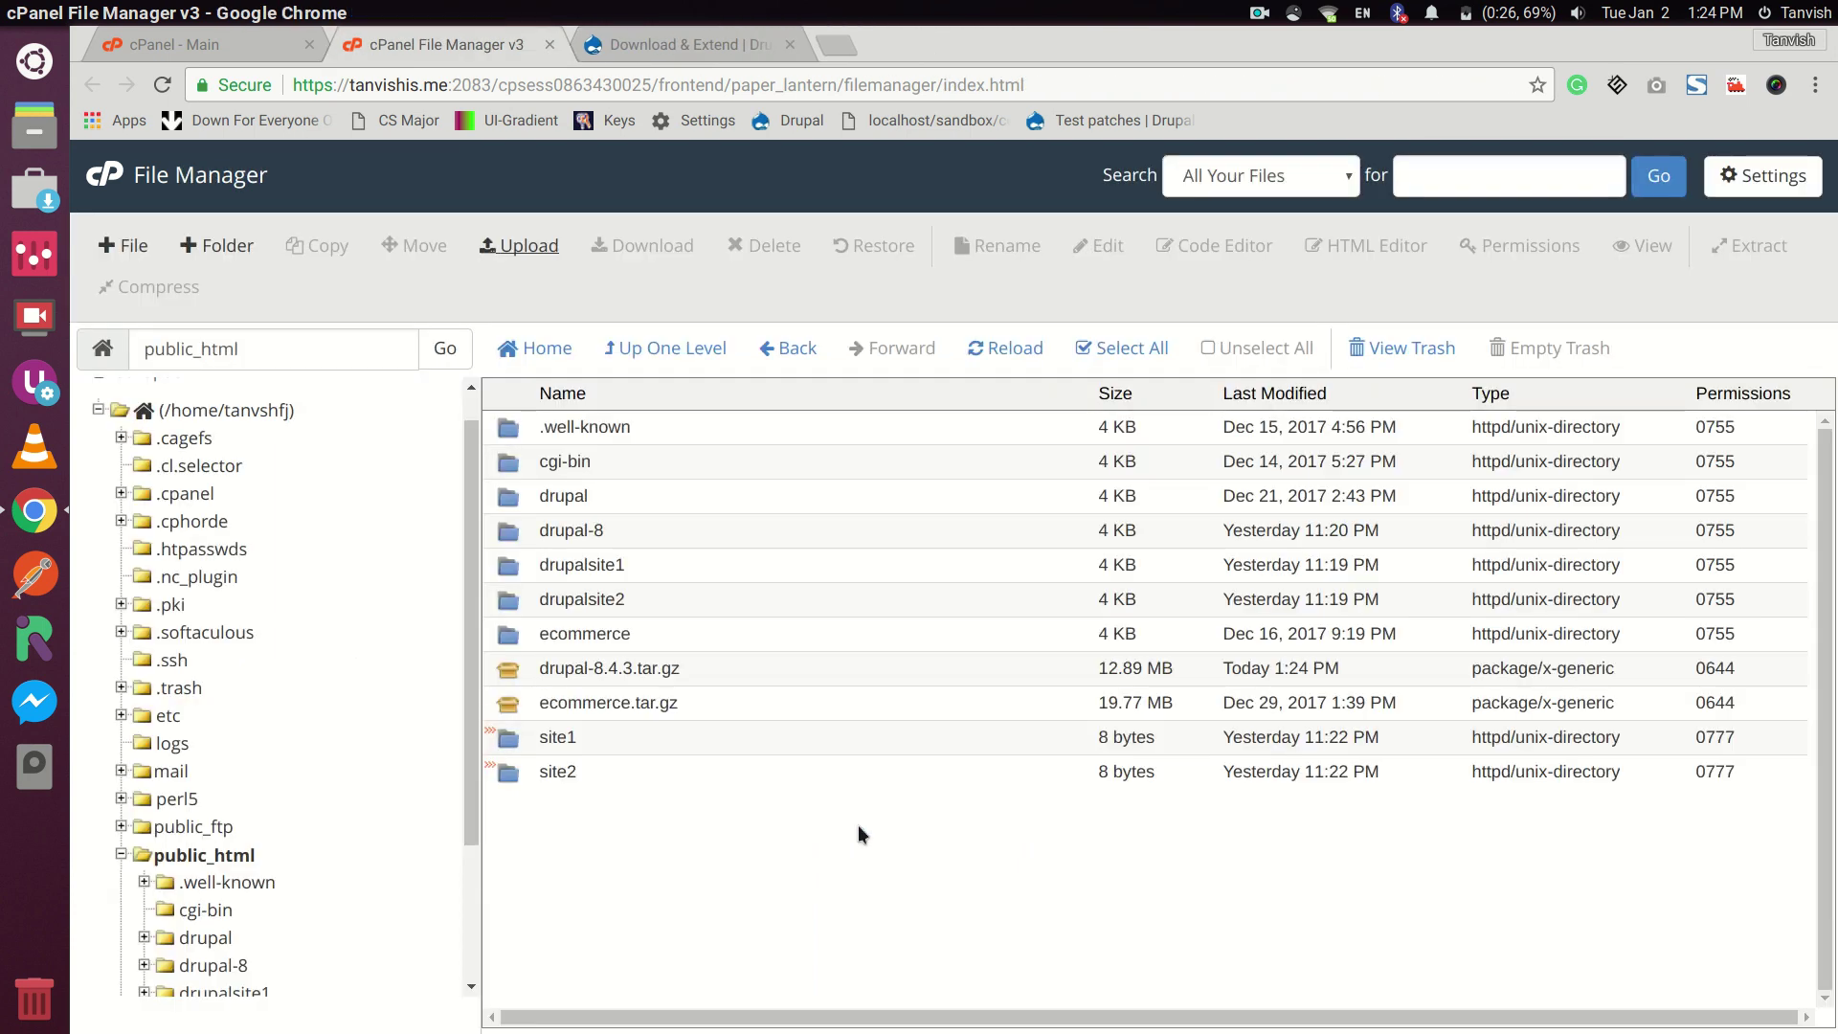
Extract drupal-8.4.3.tar.gz into /public_html and close the extraction results
left_click(963, 678)
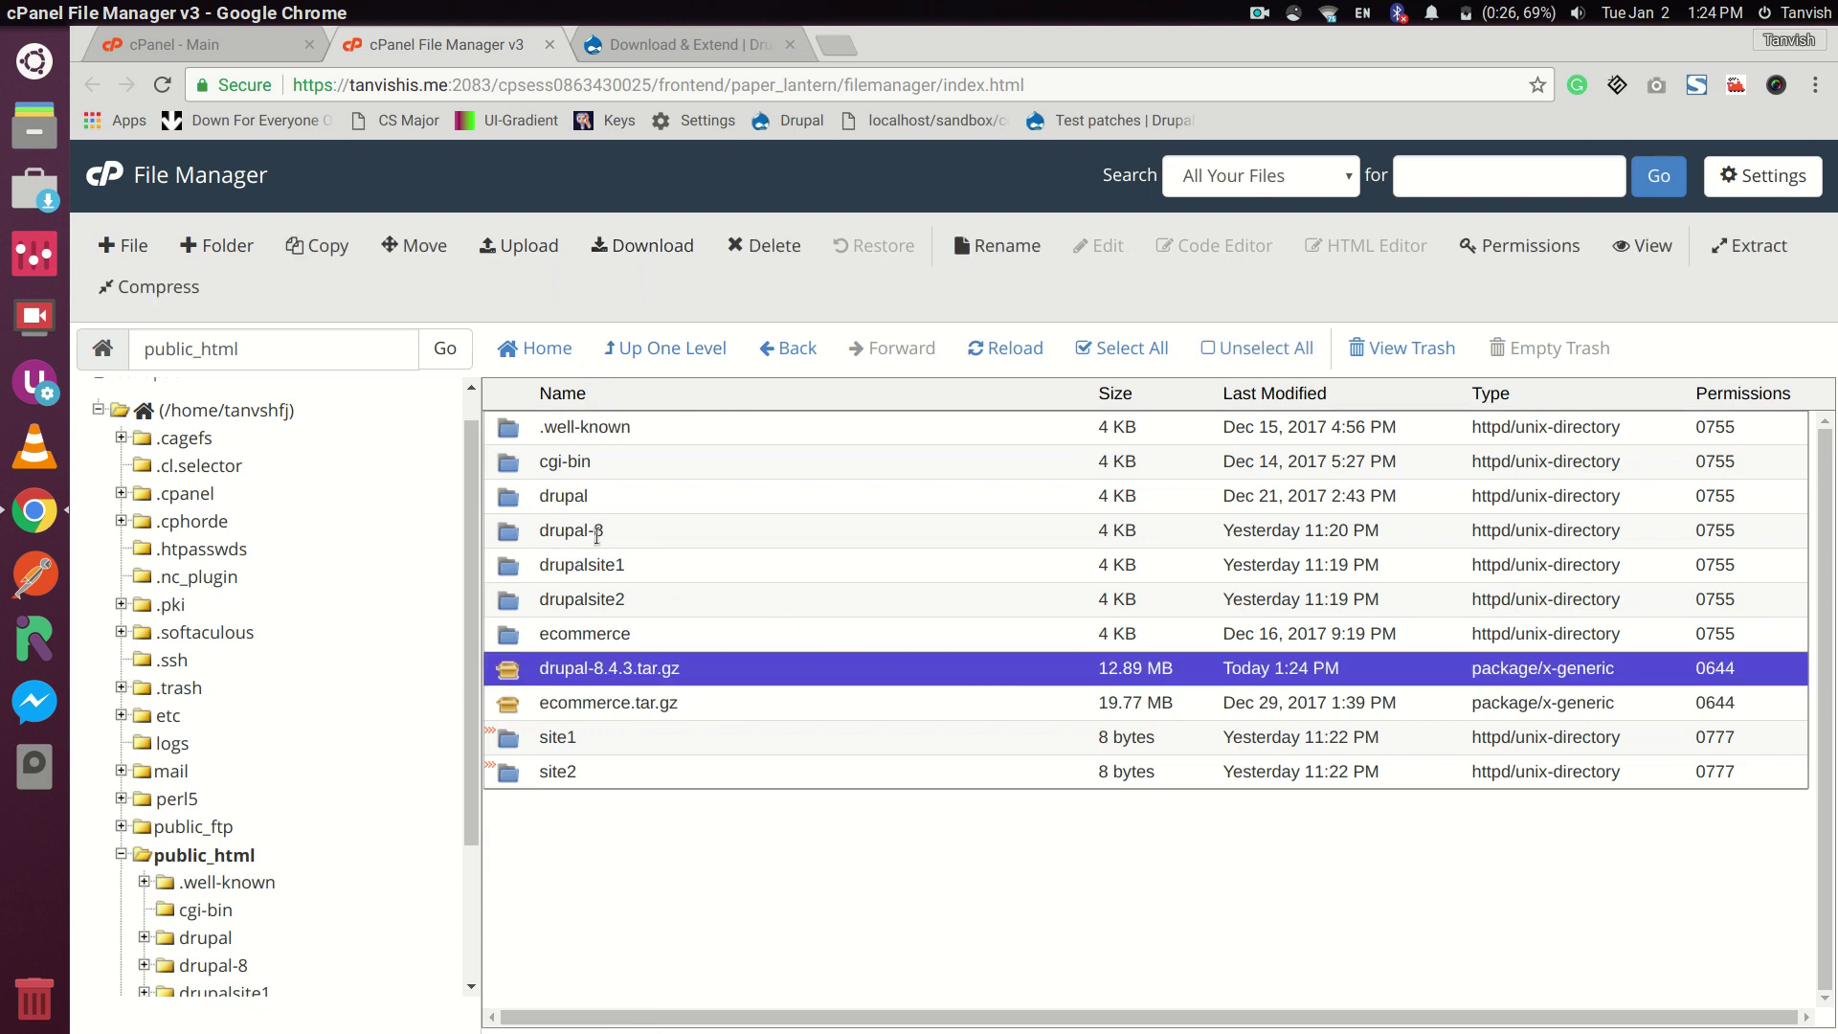
left_click(1757, 249)
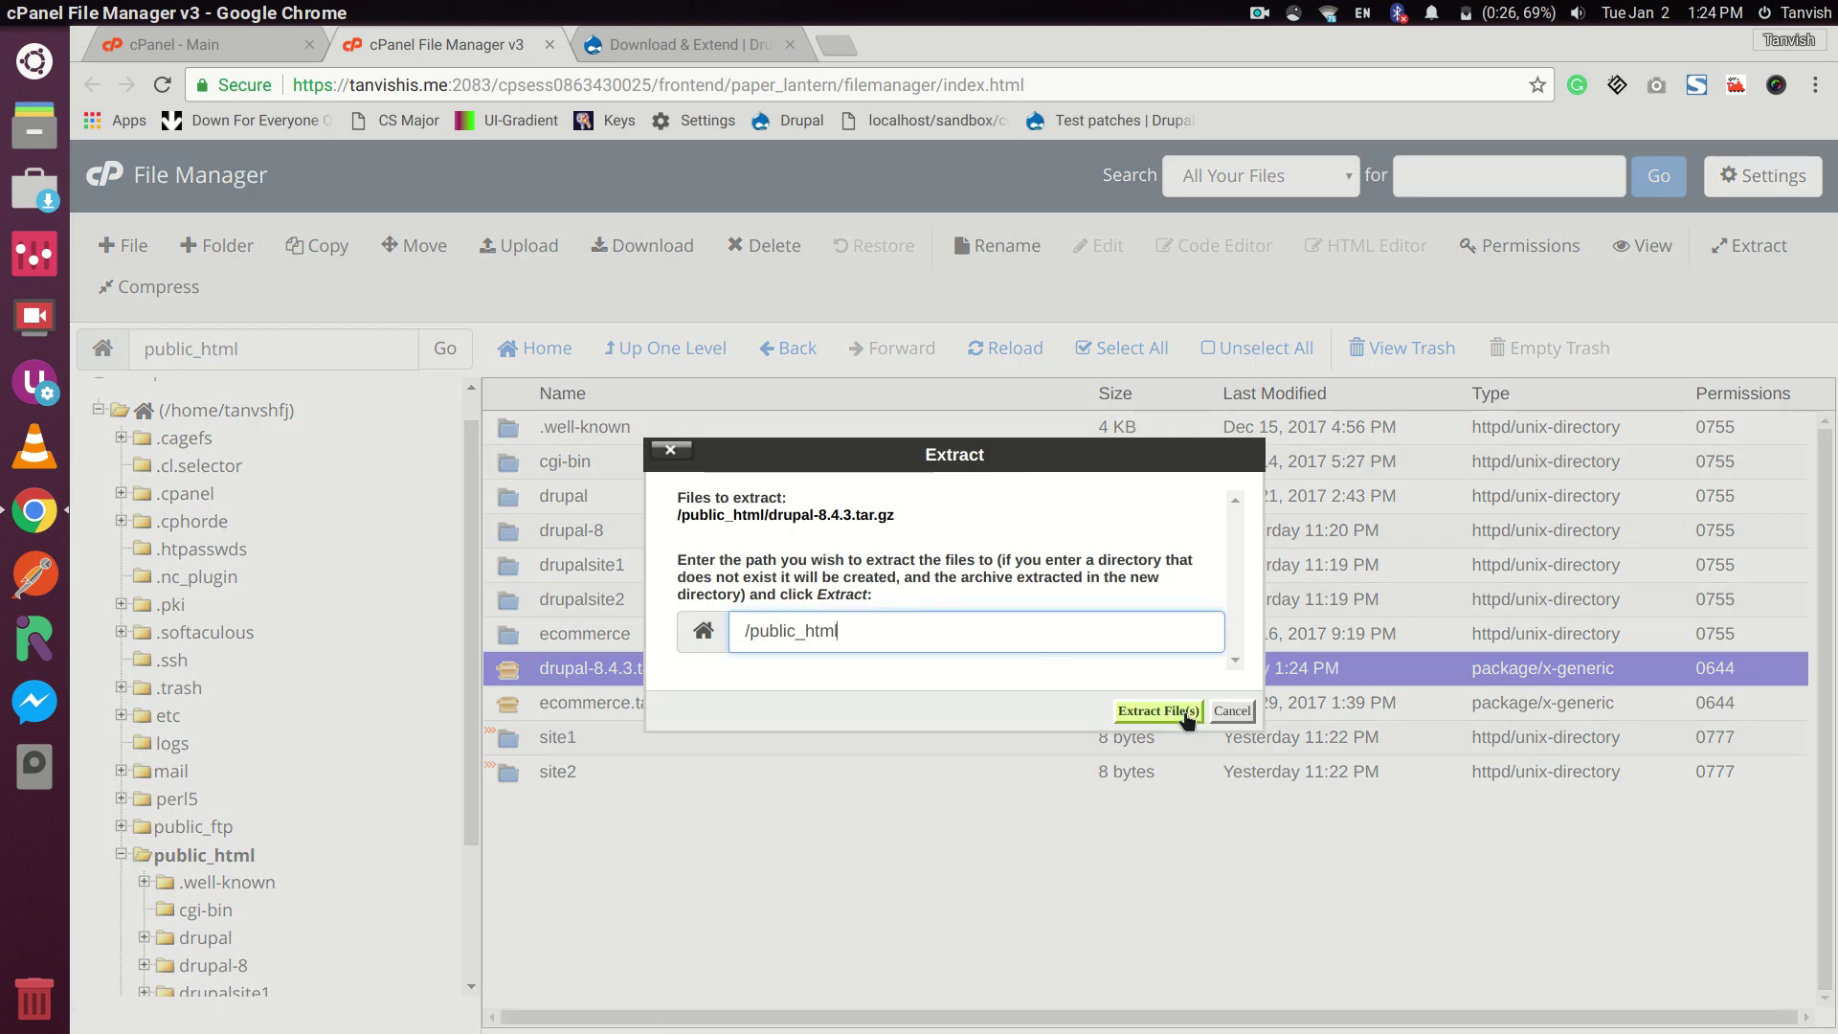
left_click(1187, 712)
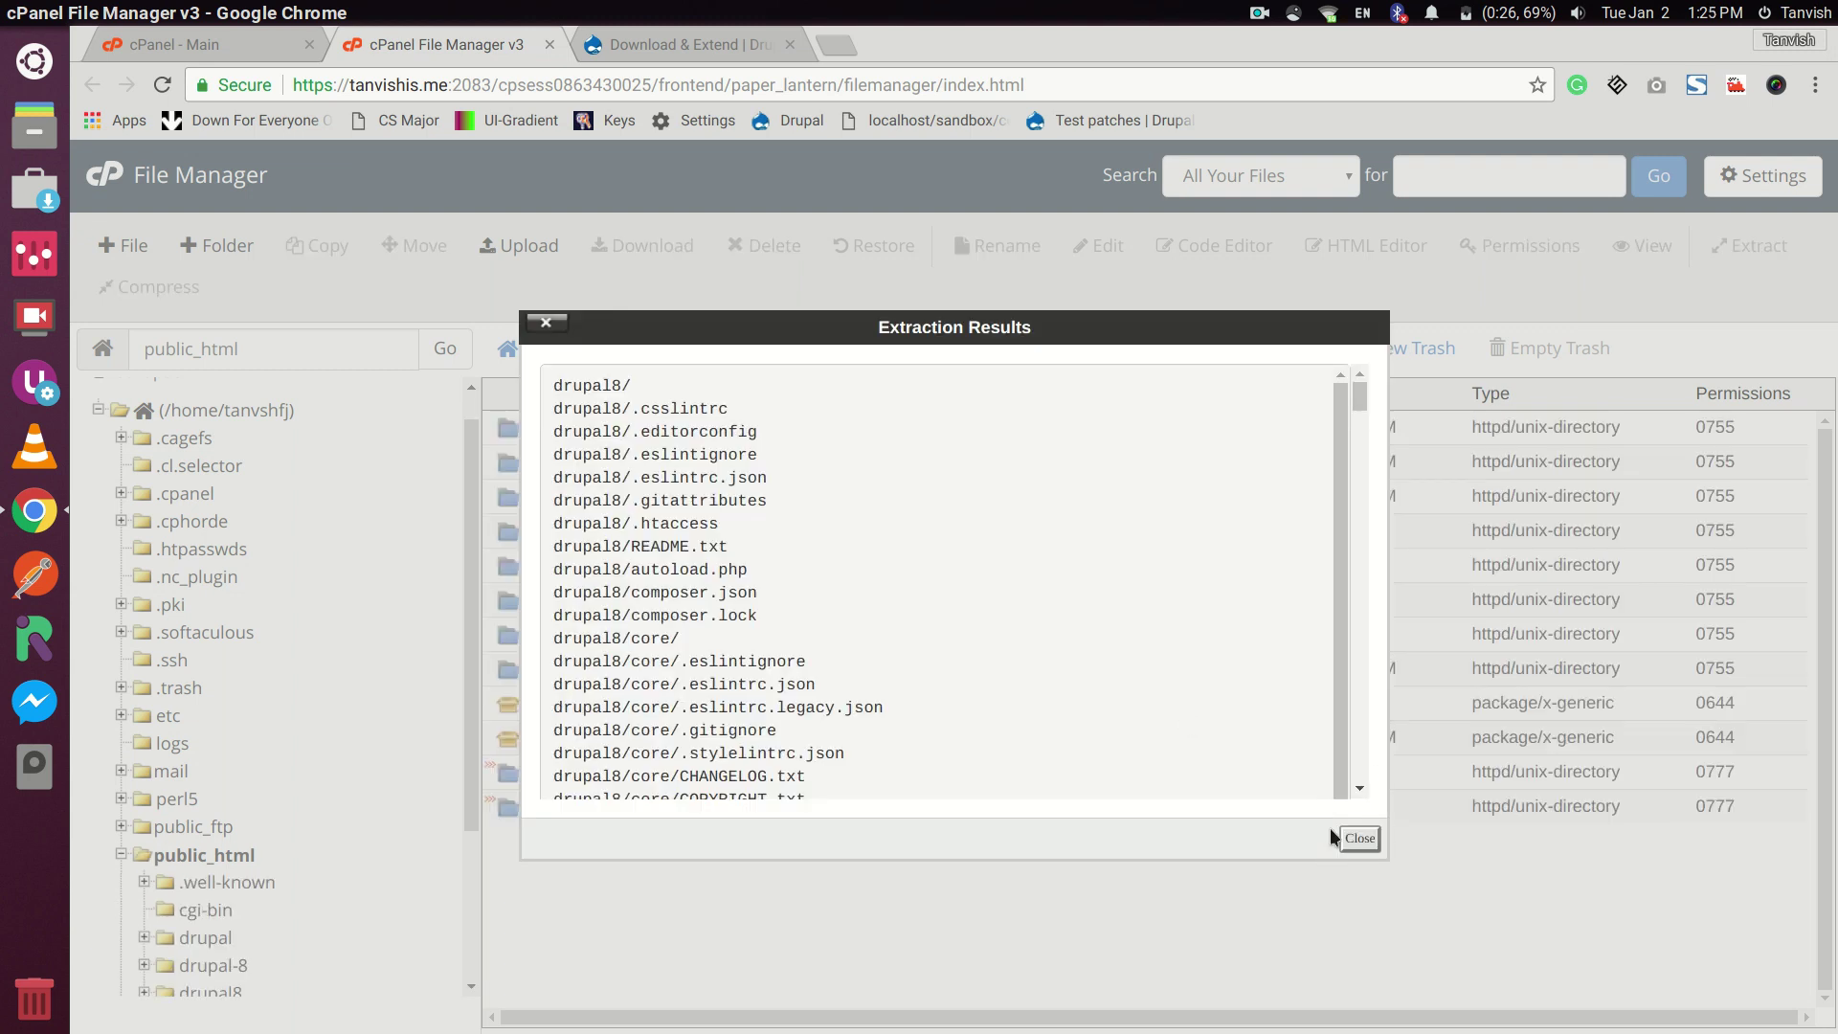
left_click(1359, 839)
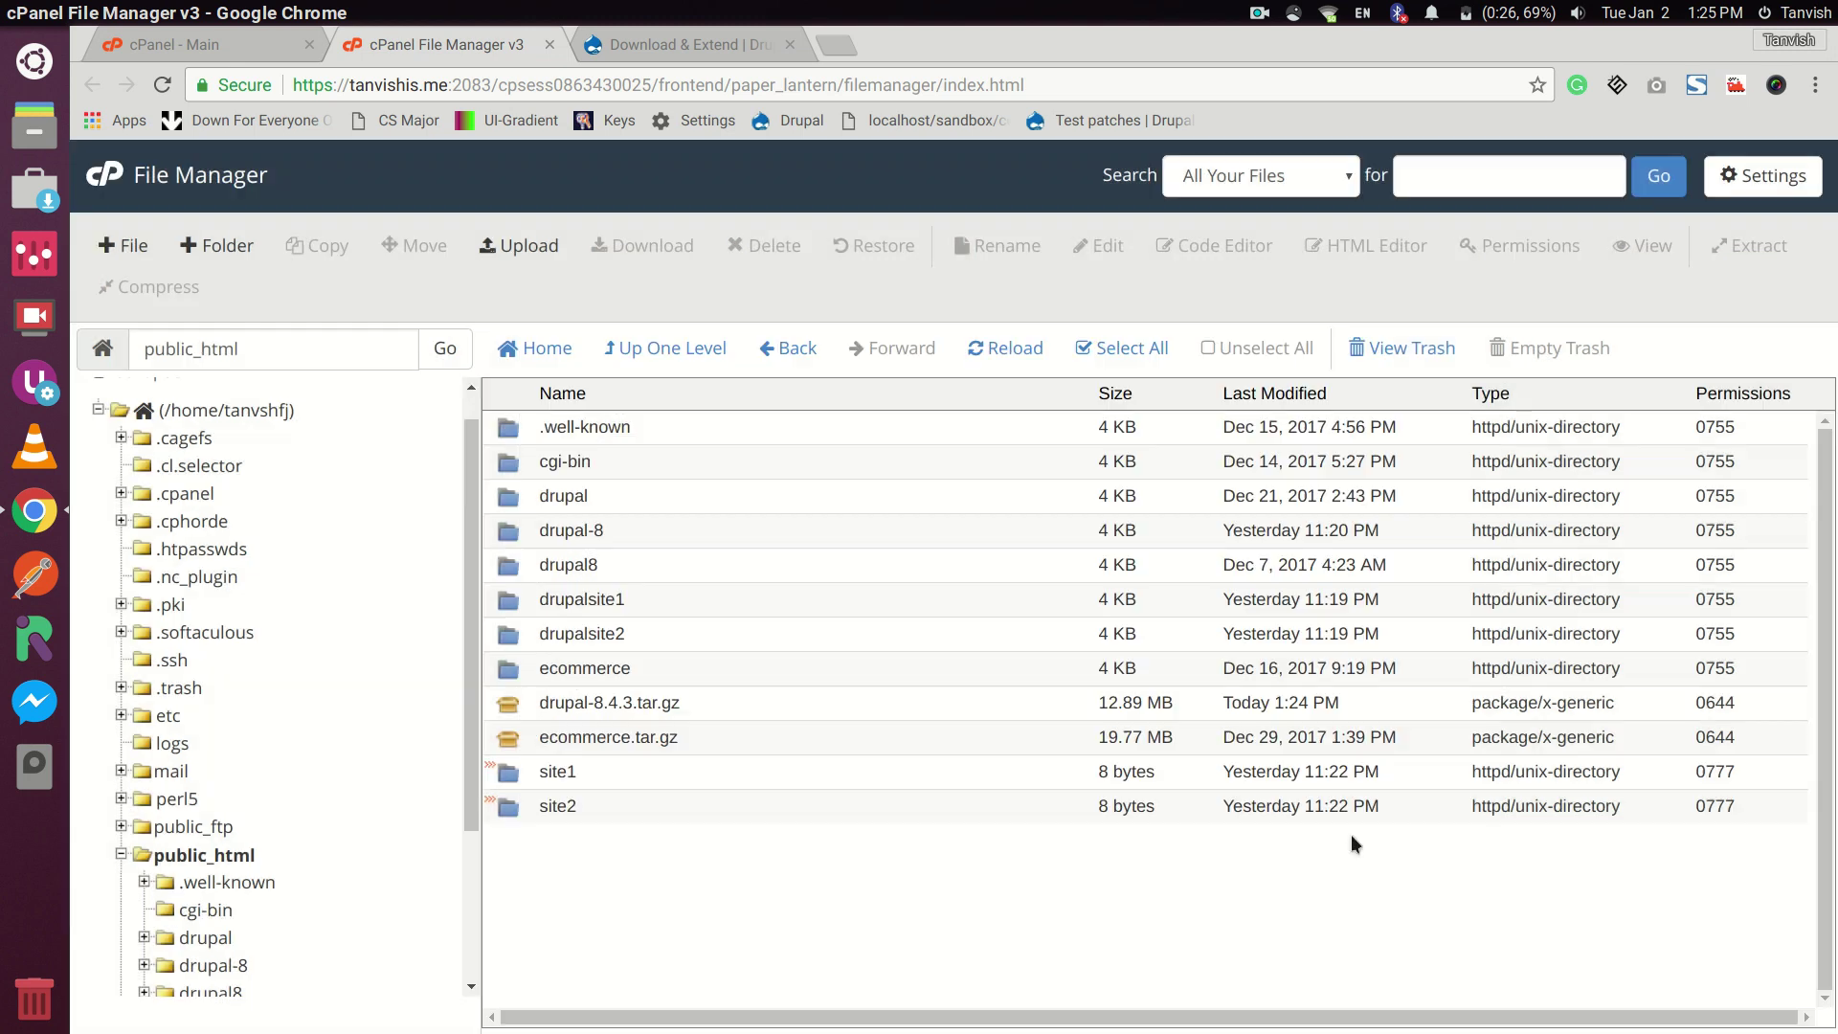
Go into drupal8/sites and open example.sites.php with the Code Editor
double_click(615, 563)
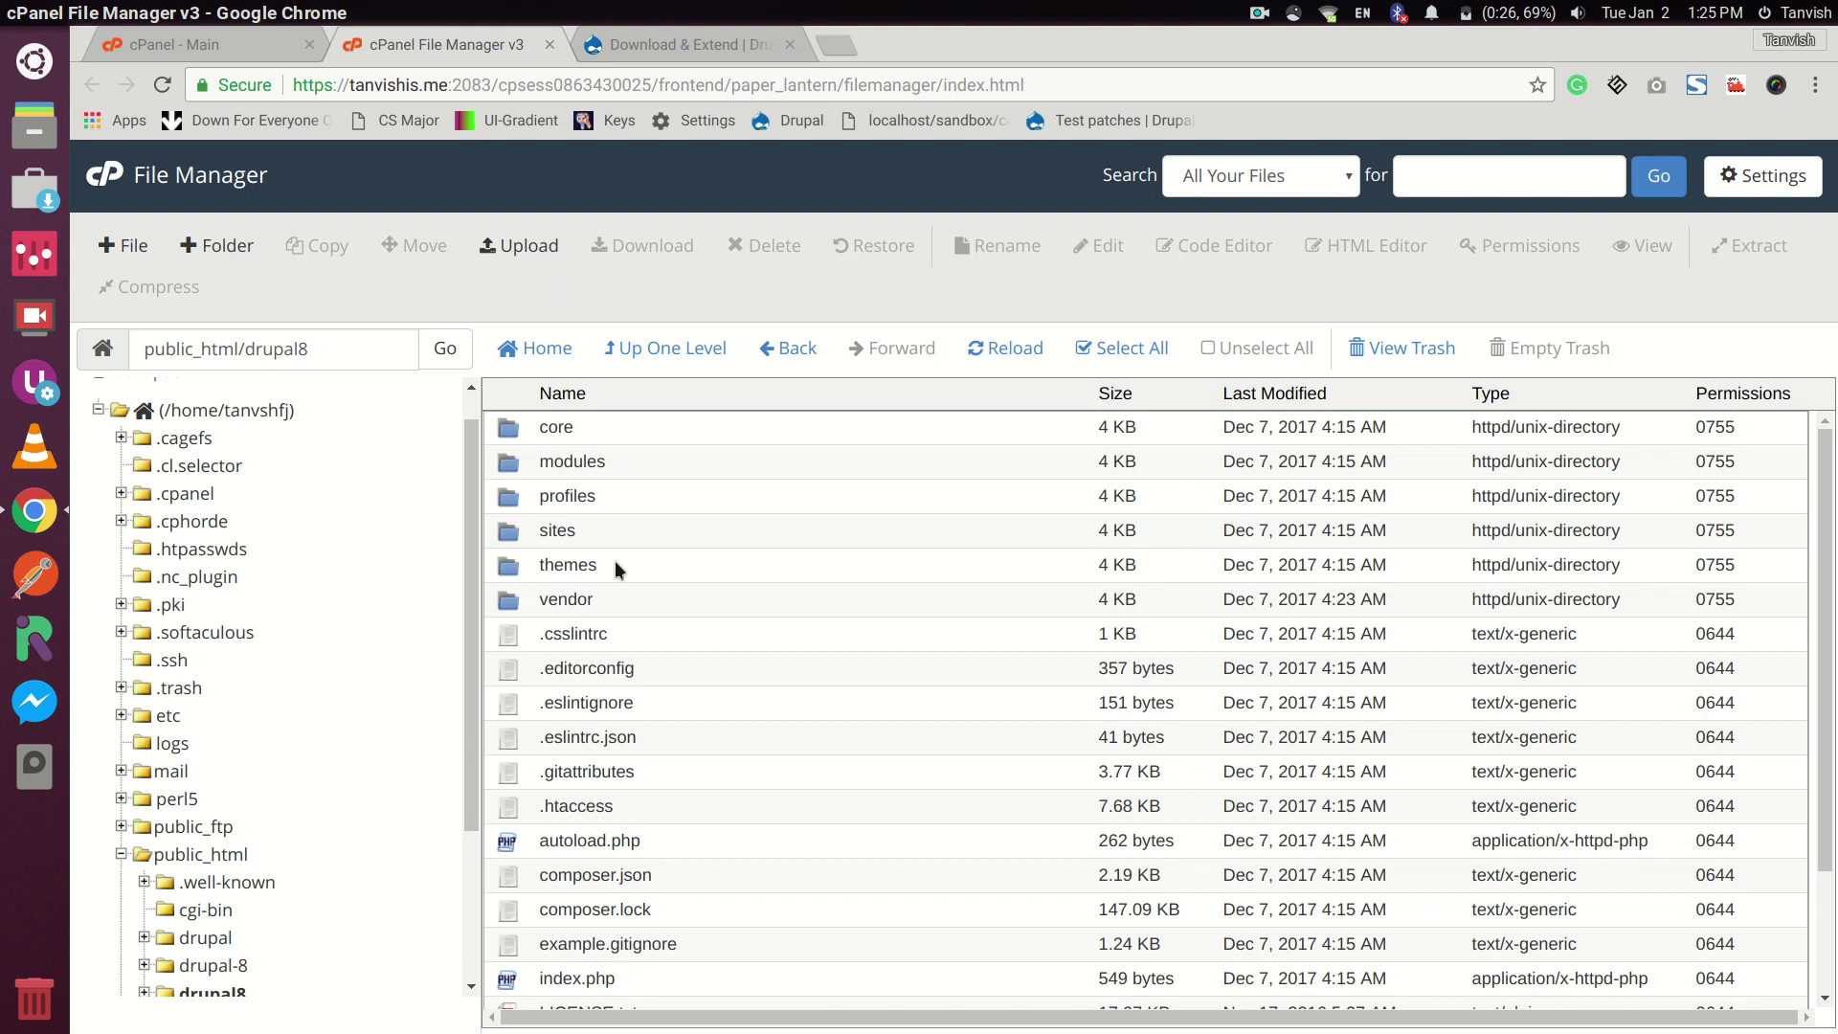
double_click(589, 529)
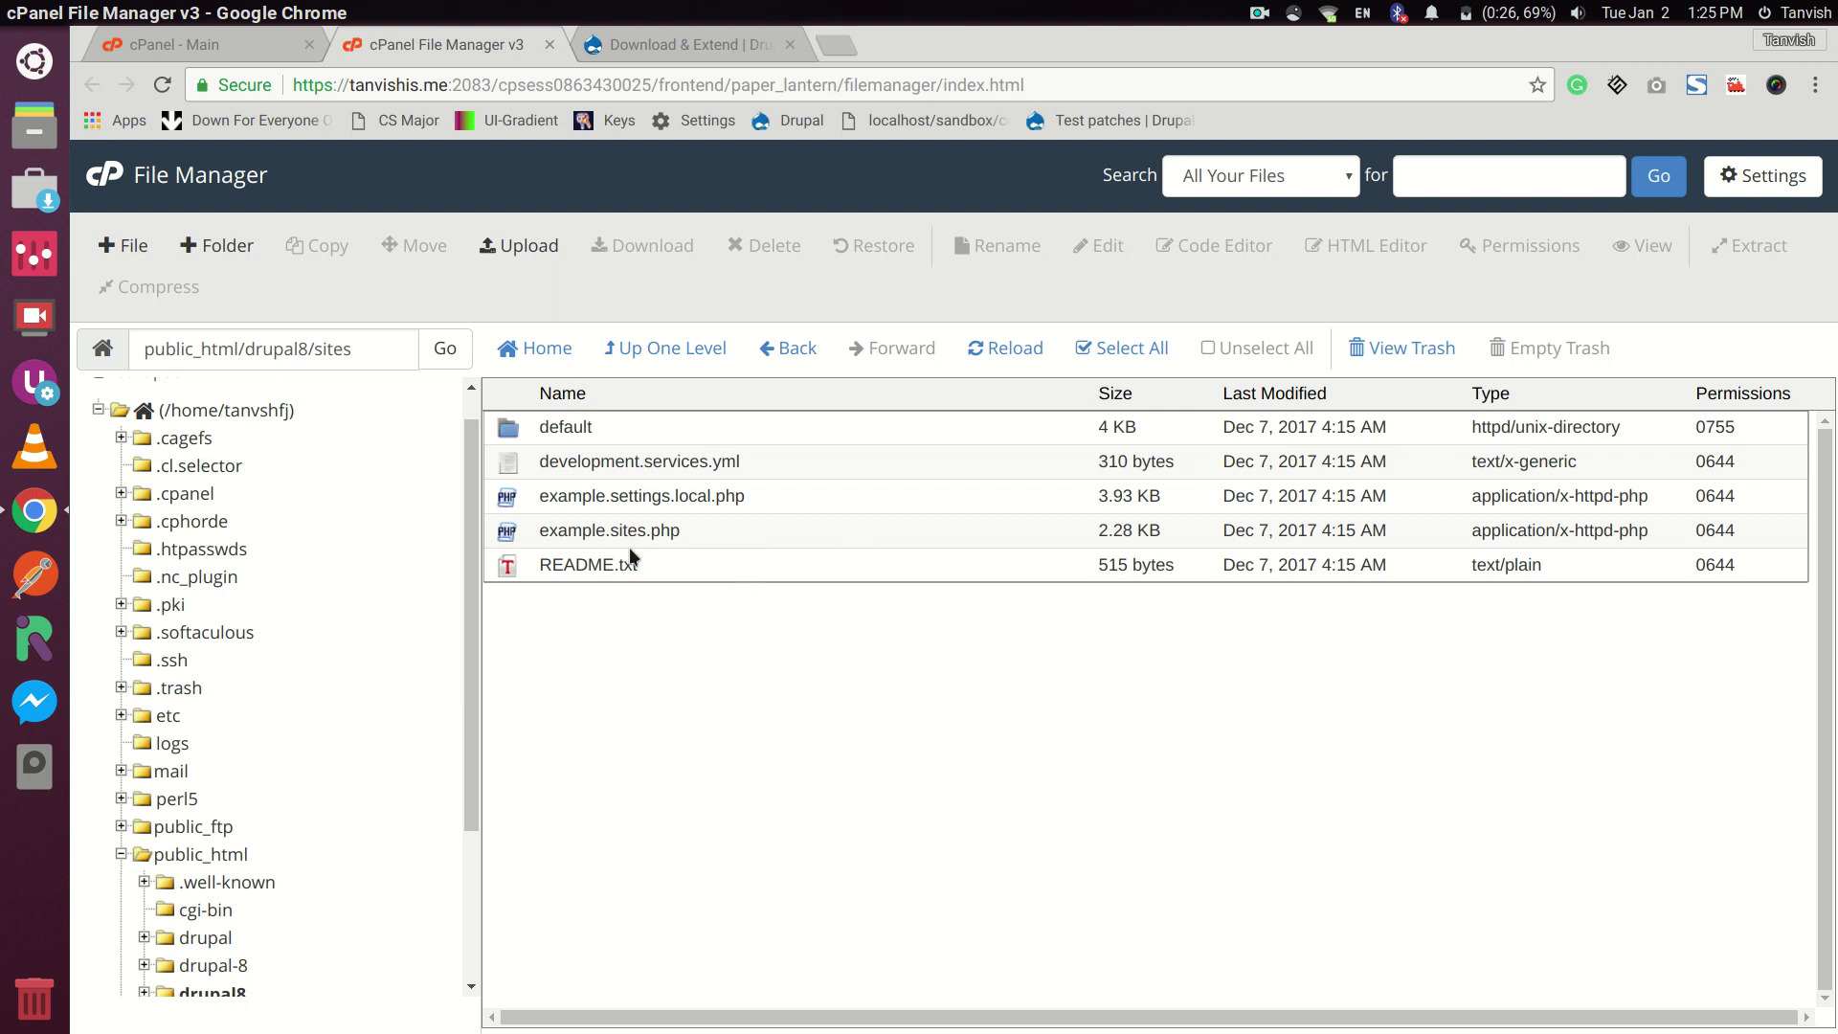
left_click(793, 540)
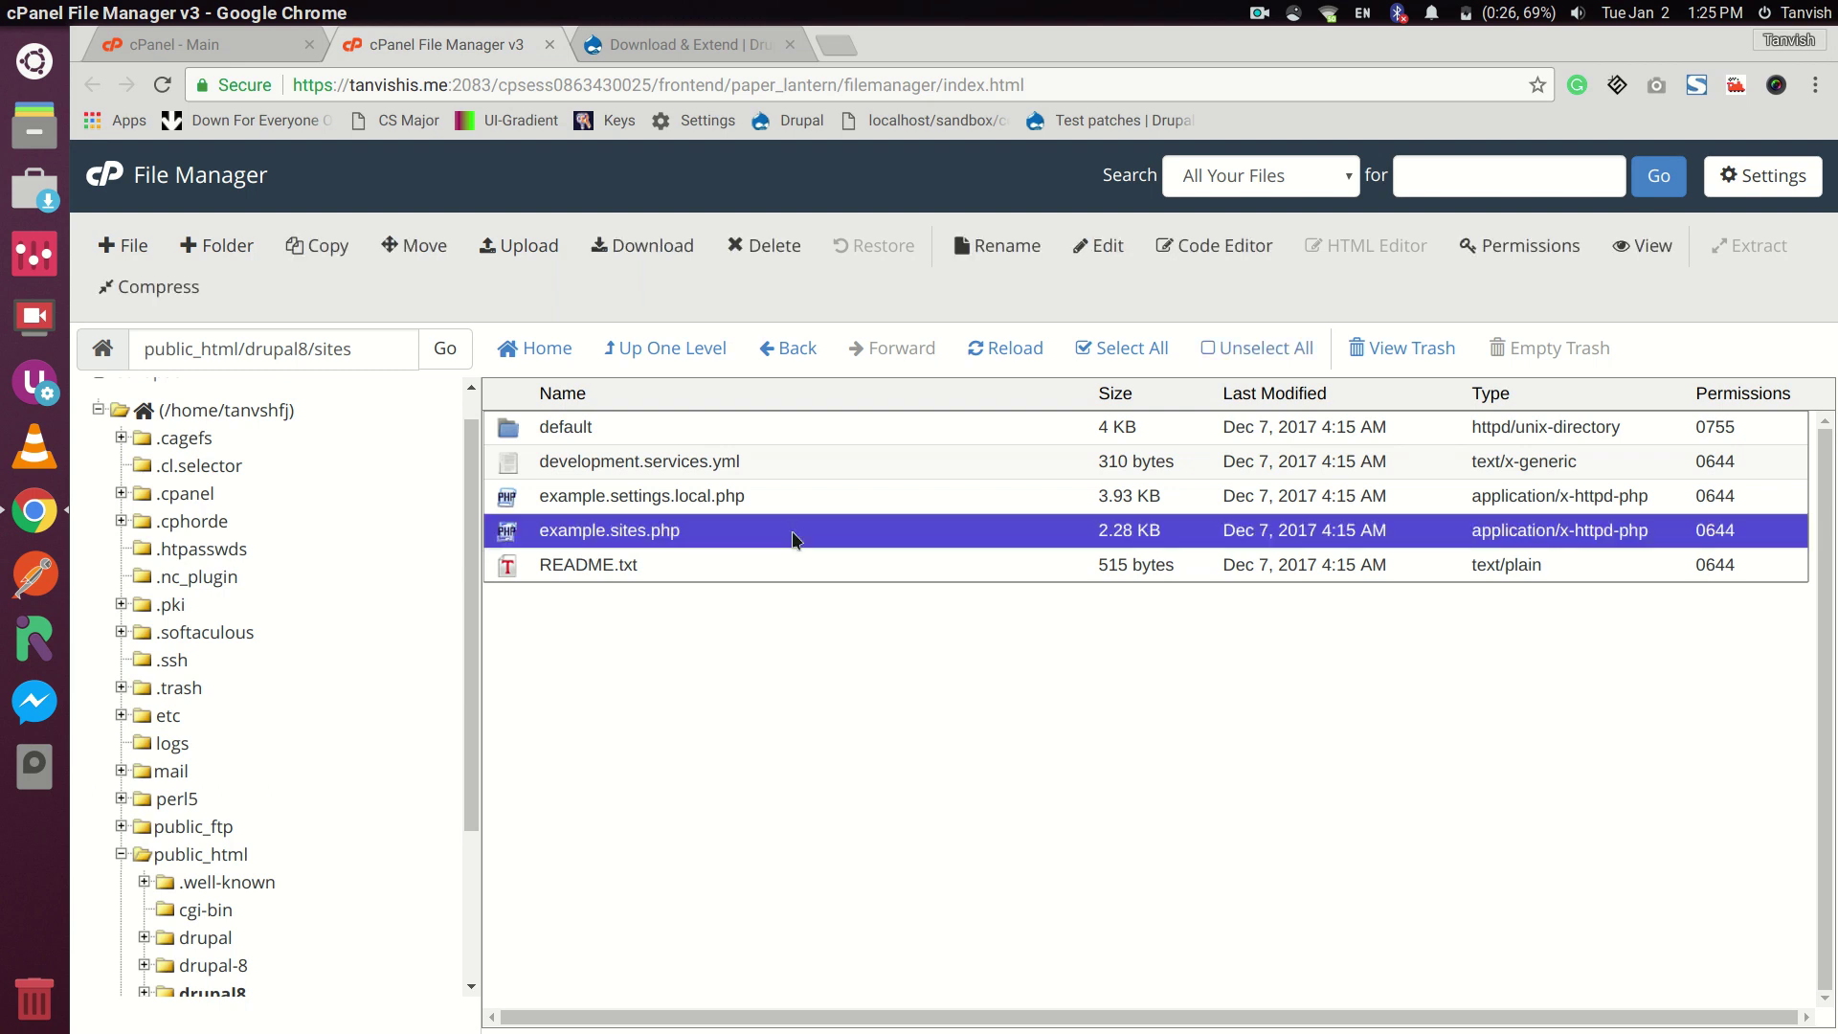
left_click(1196, 247)
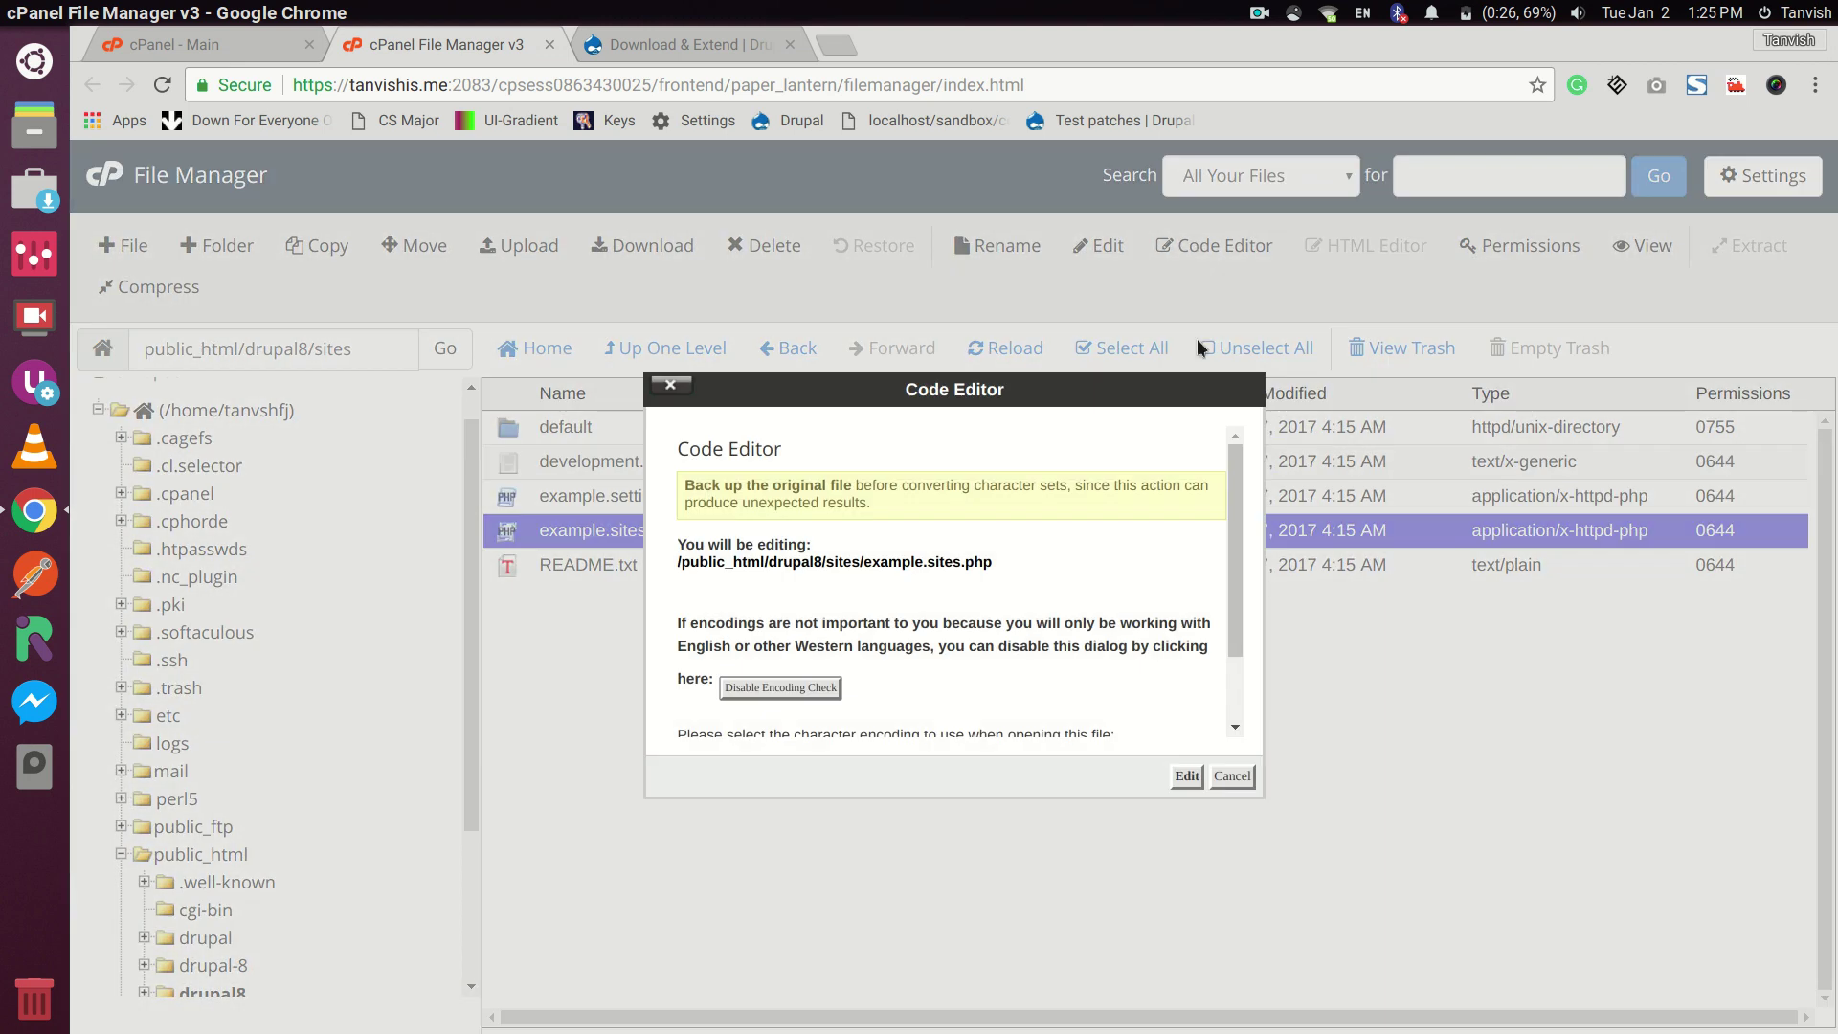
Load example.sites.php in the editor and scroll through its site-alias example comments
left_click(1185, 775)
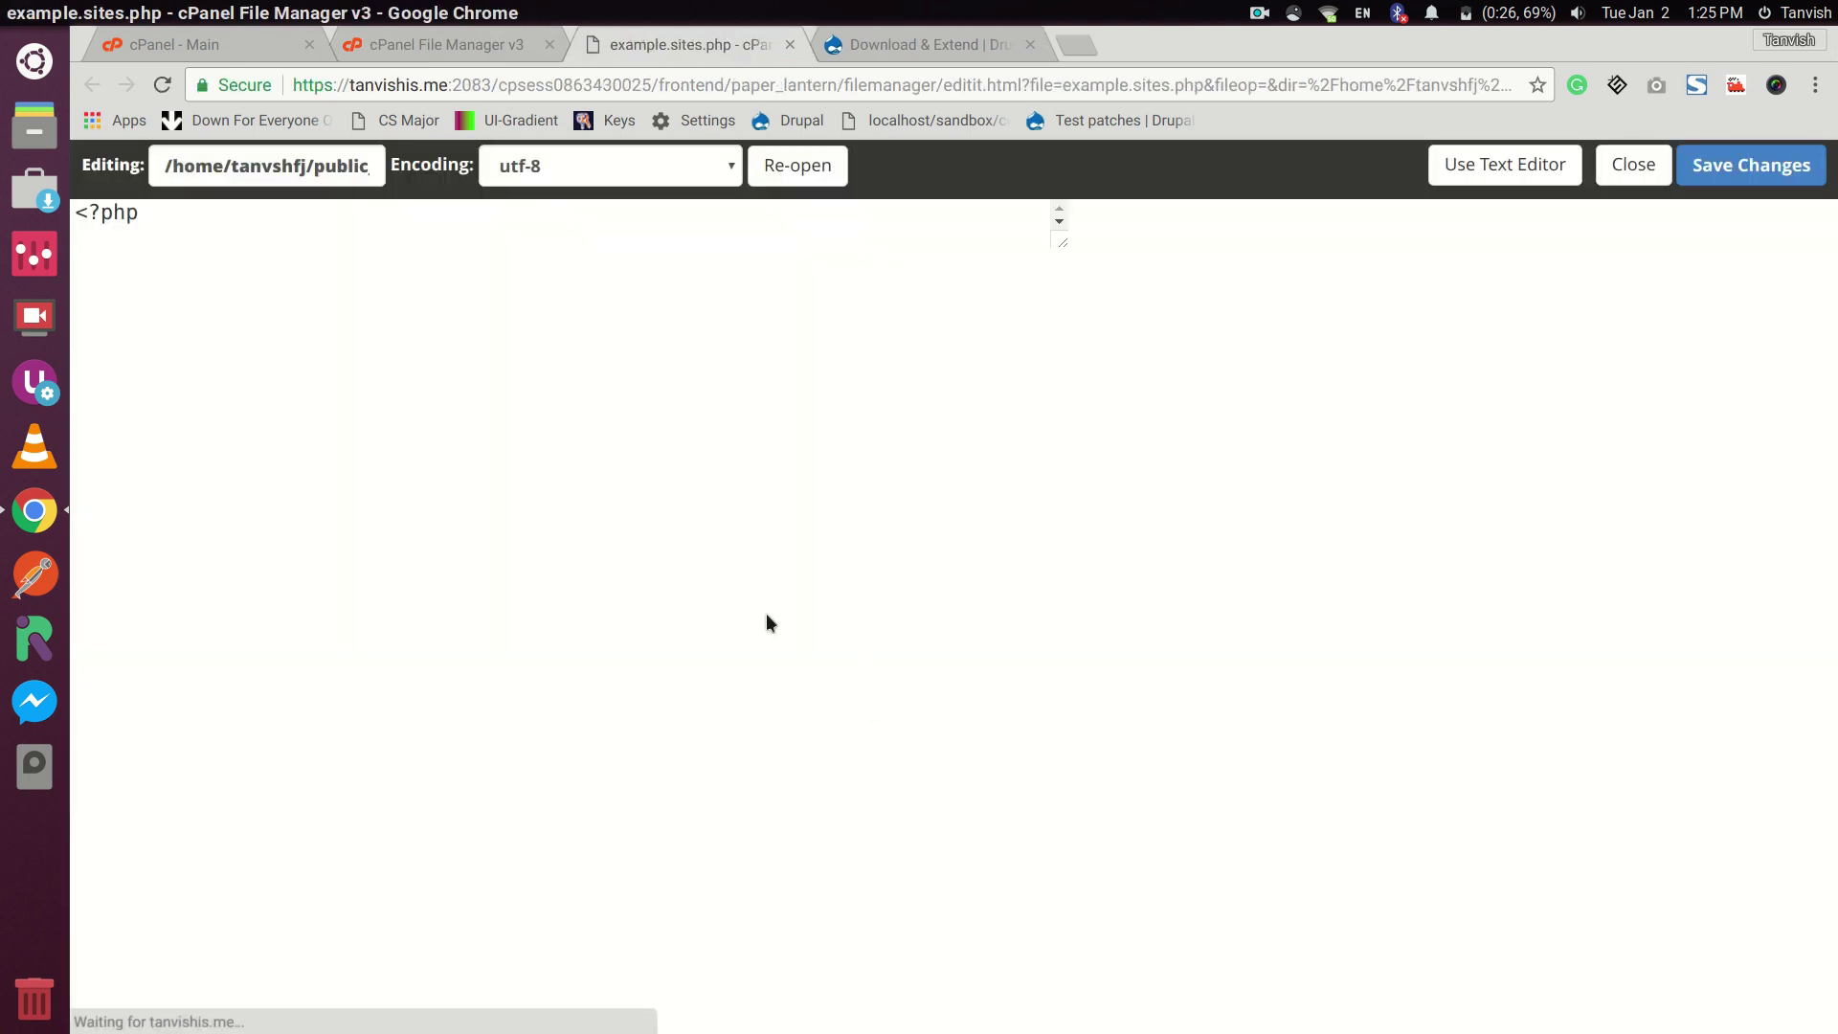
scroll(335, 627, "down", 4)
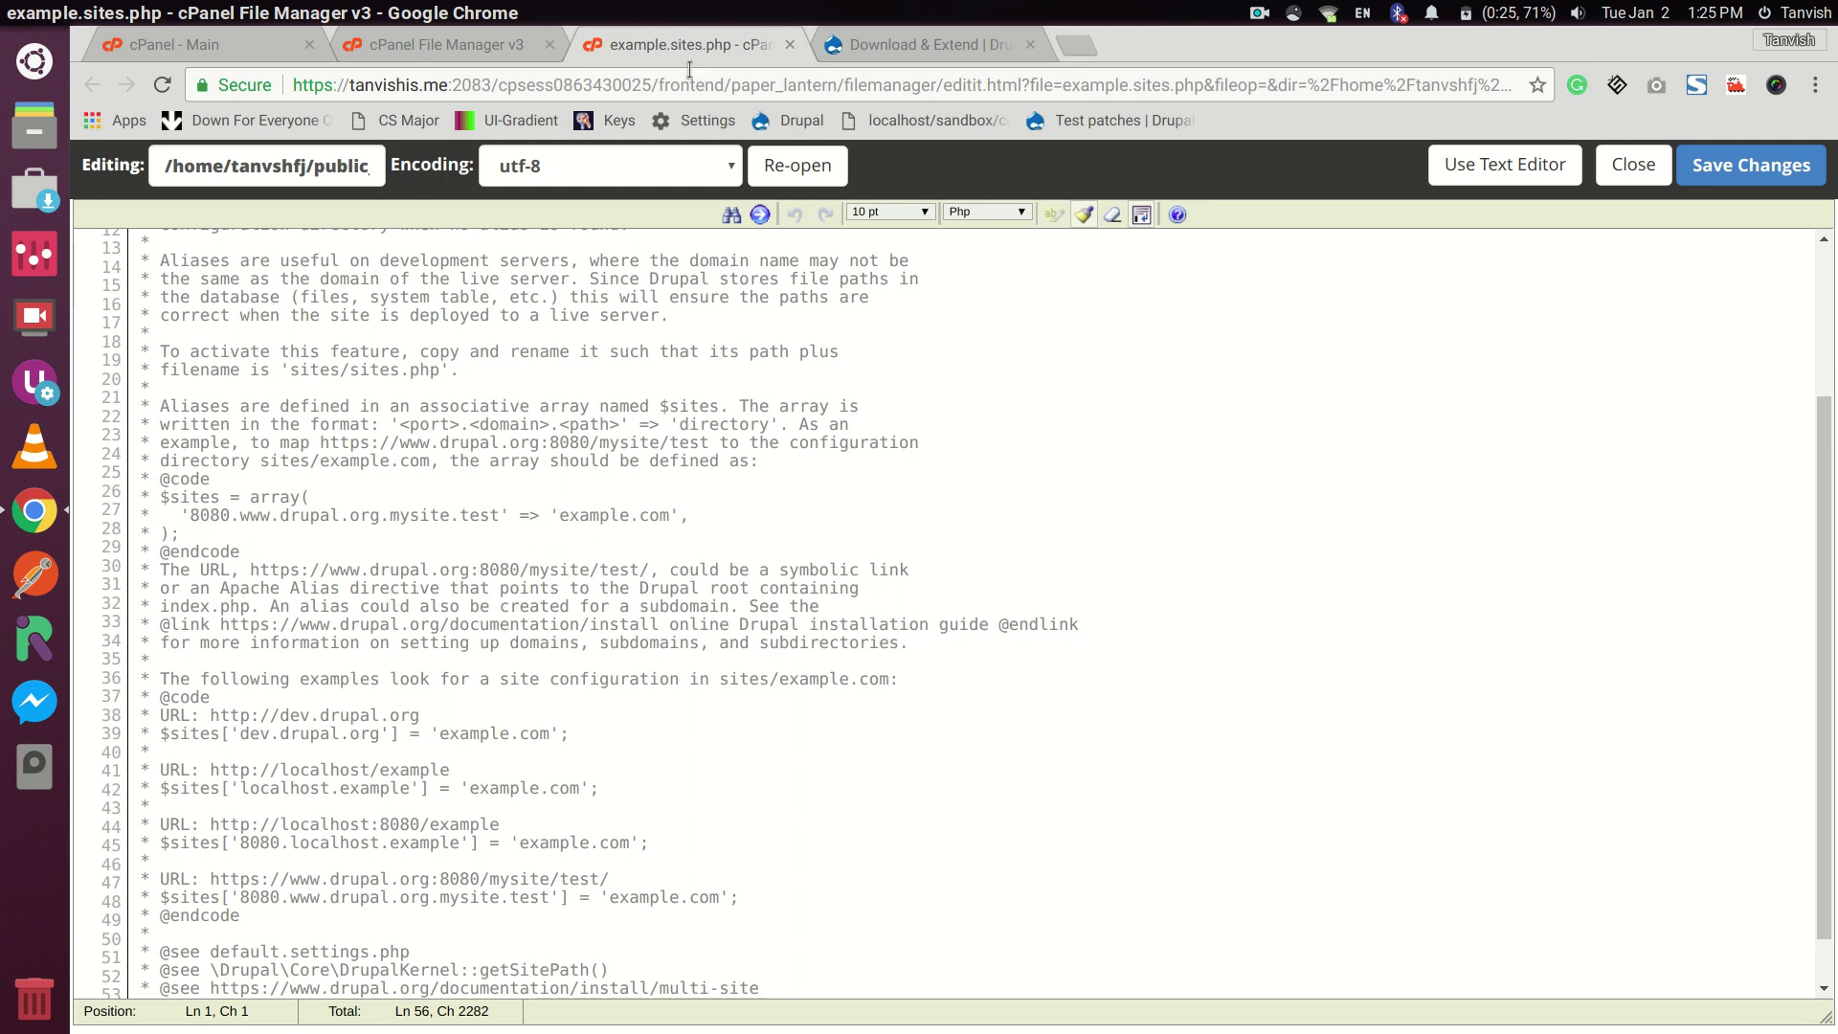
Close the example editor and create a new file named sites.php in drupal8/sites
left_click(790, 45)
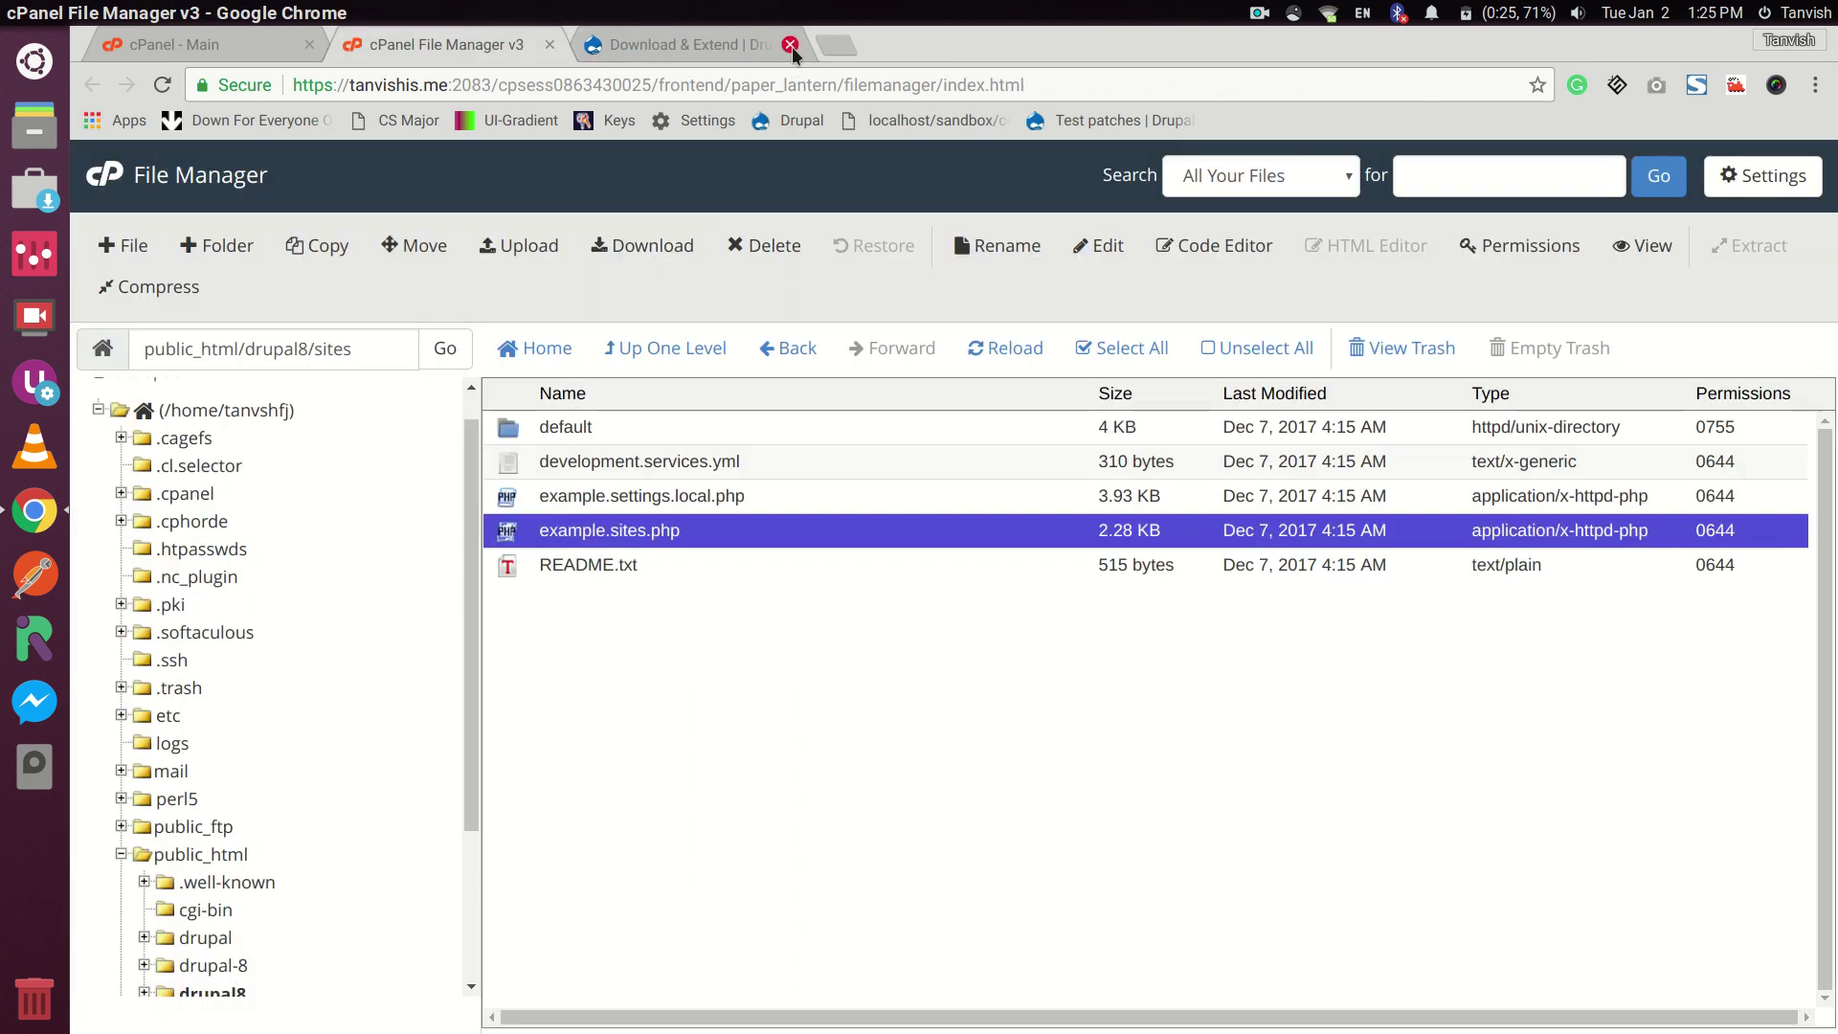
left_click(134, 245)
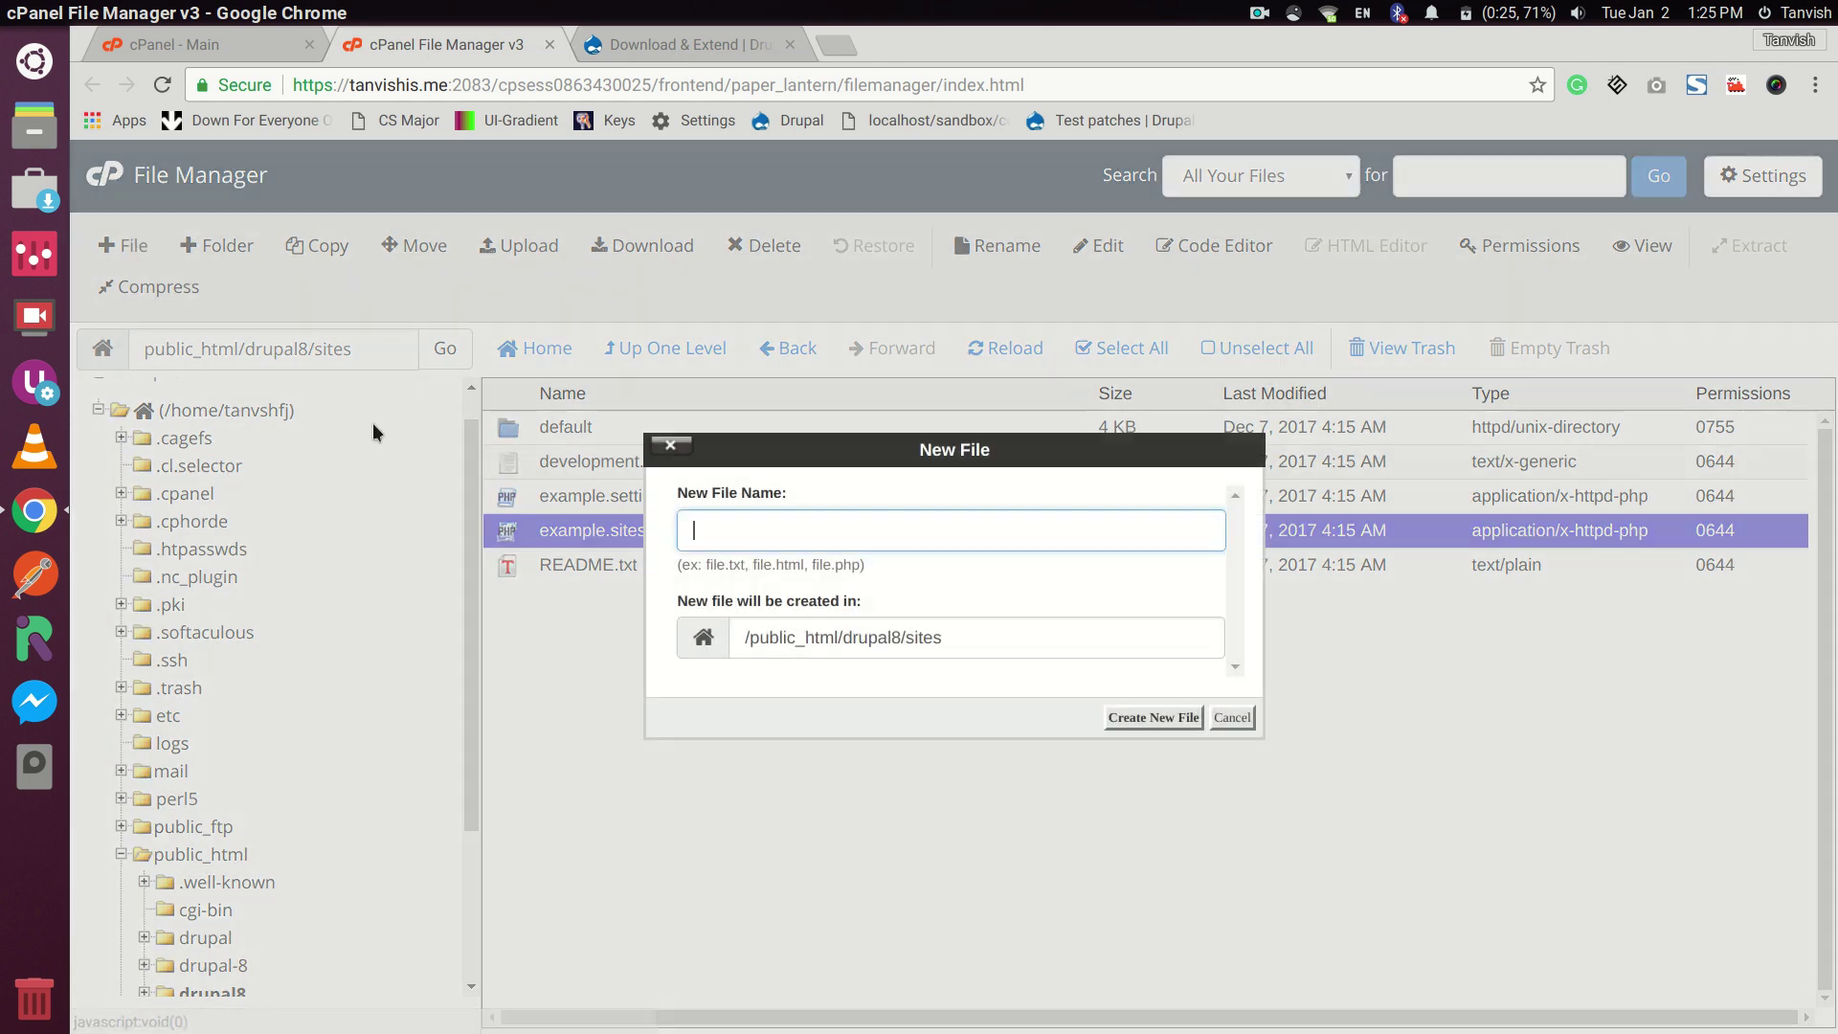
type("sites")
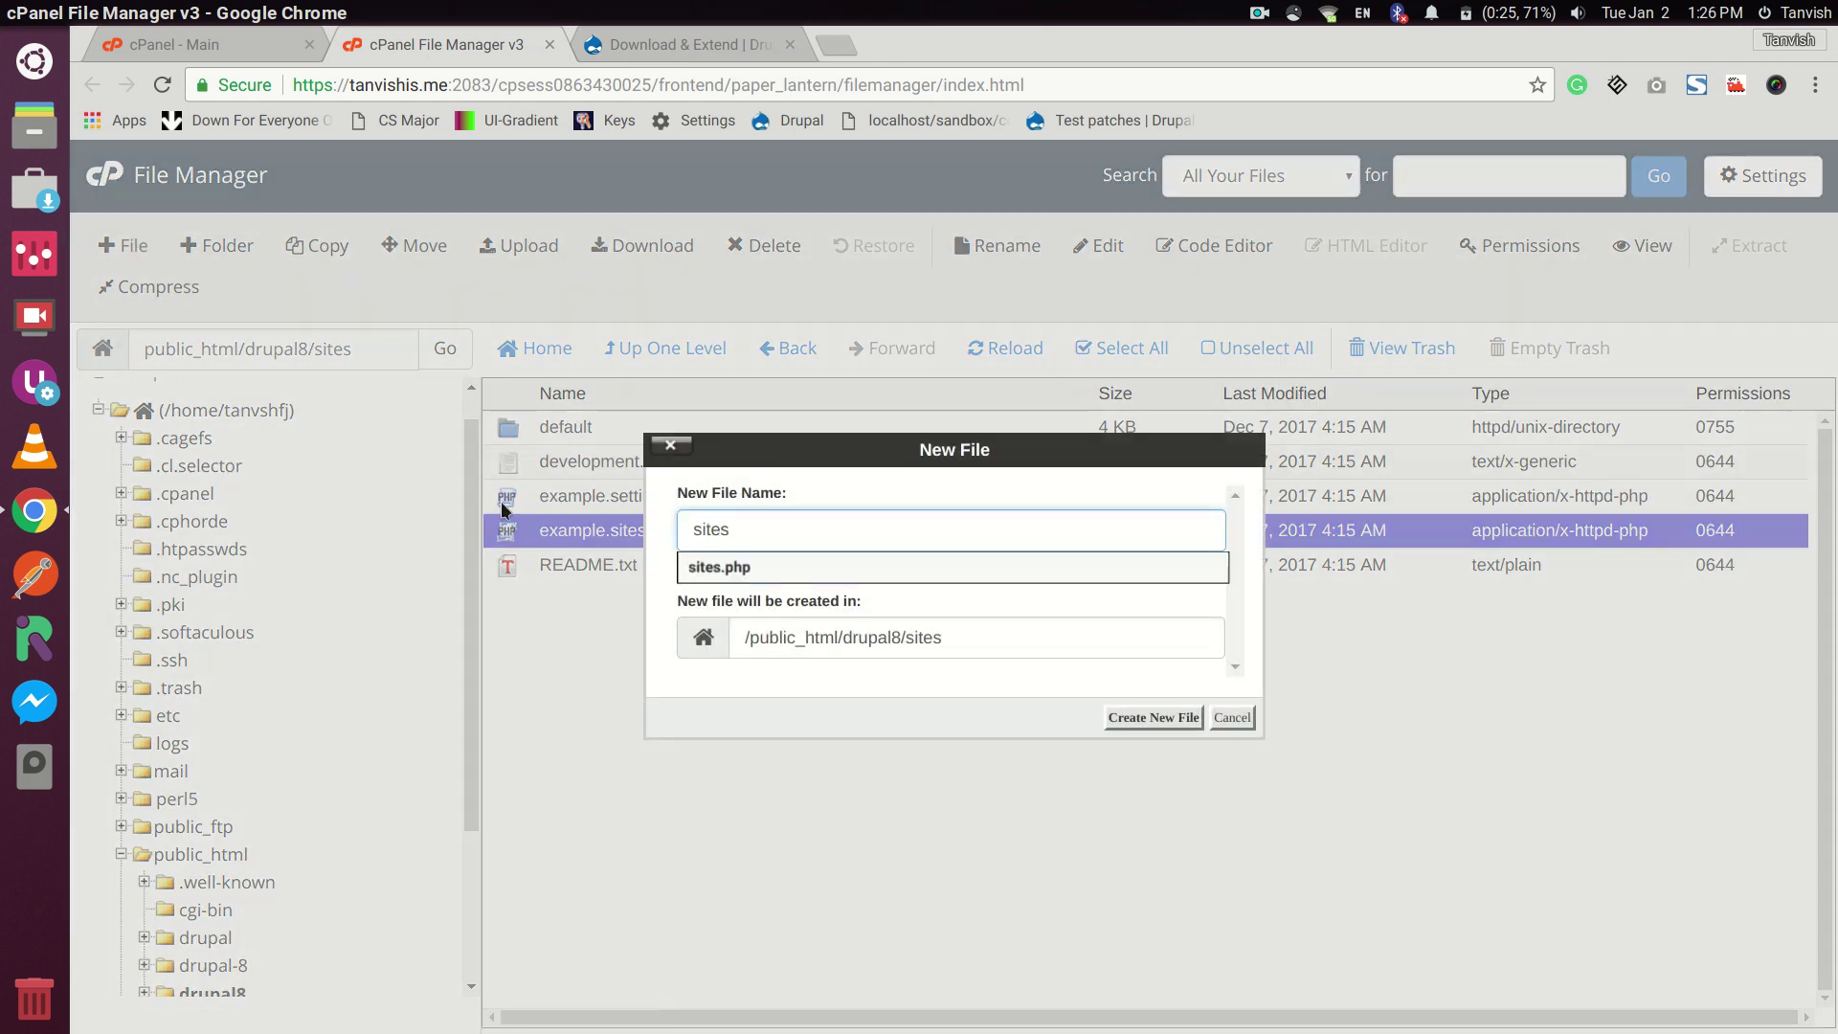
key("Down")
key("Return")
key("Return")
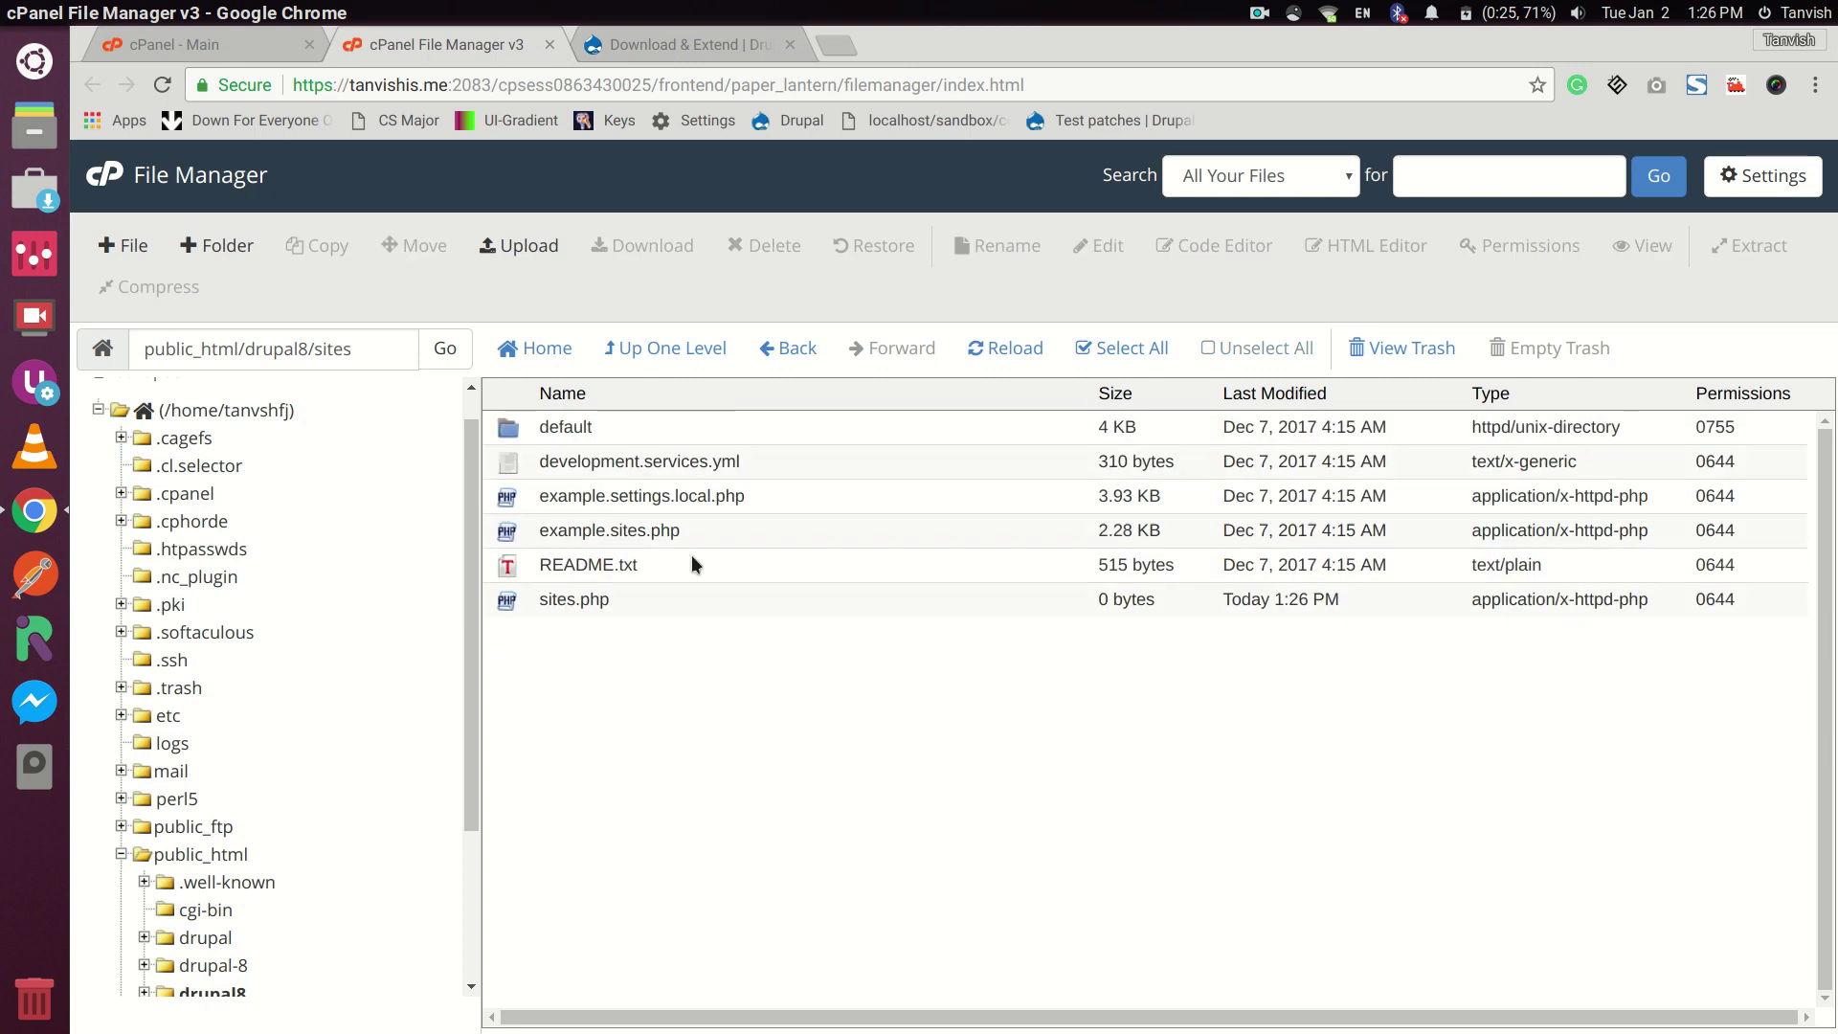
Open the empty sites.php in the Code Editor
left_click(641, 599)
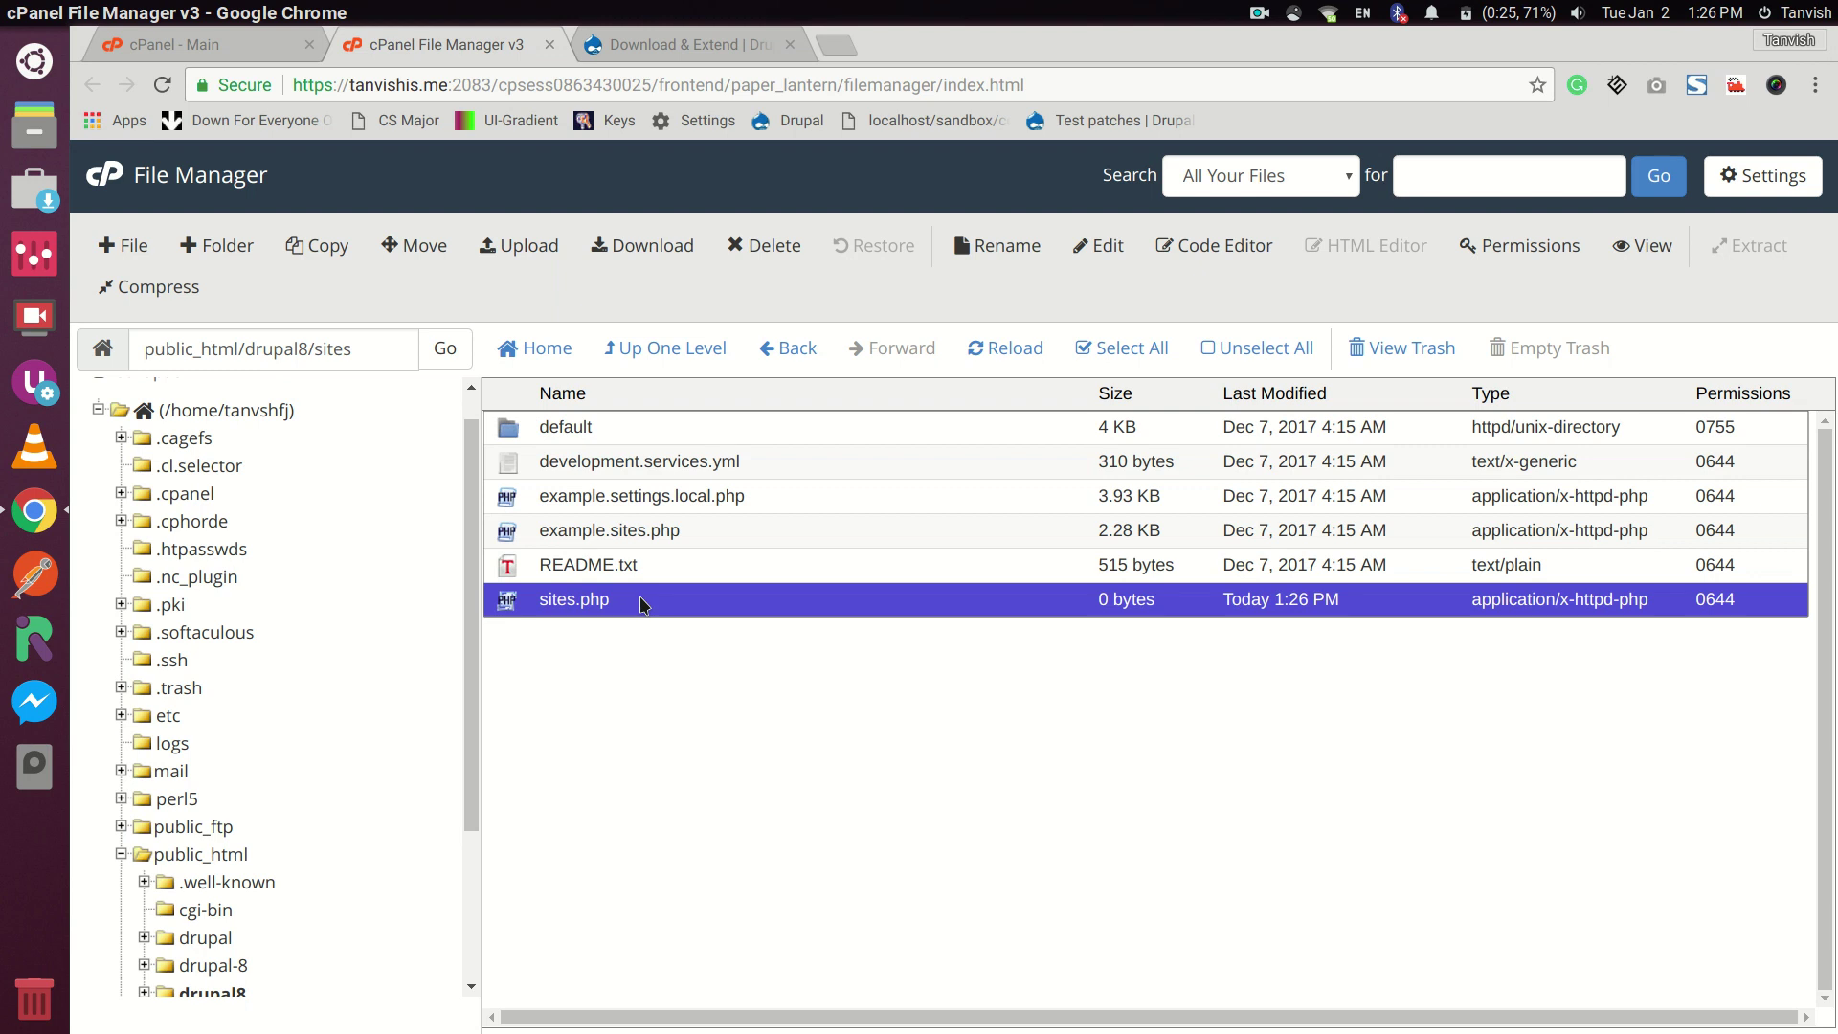
left_click(639, 600)
left_click(639, 595)
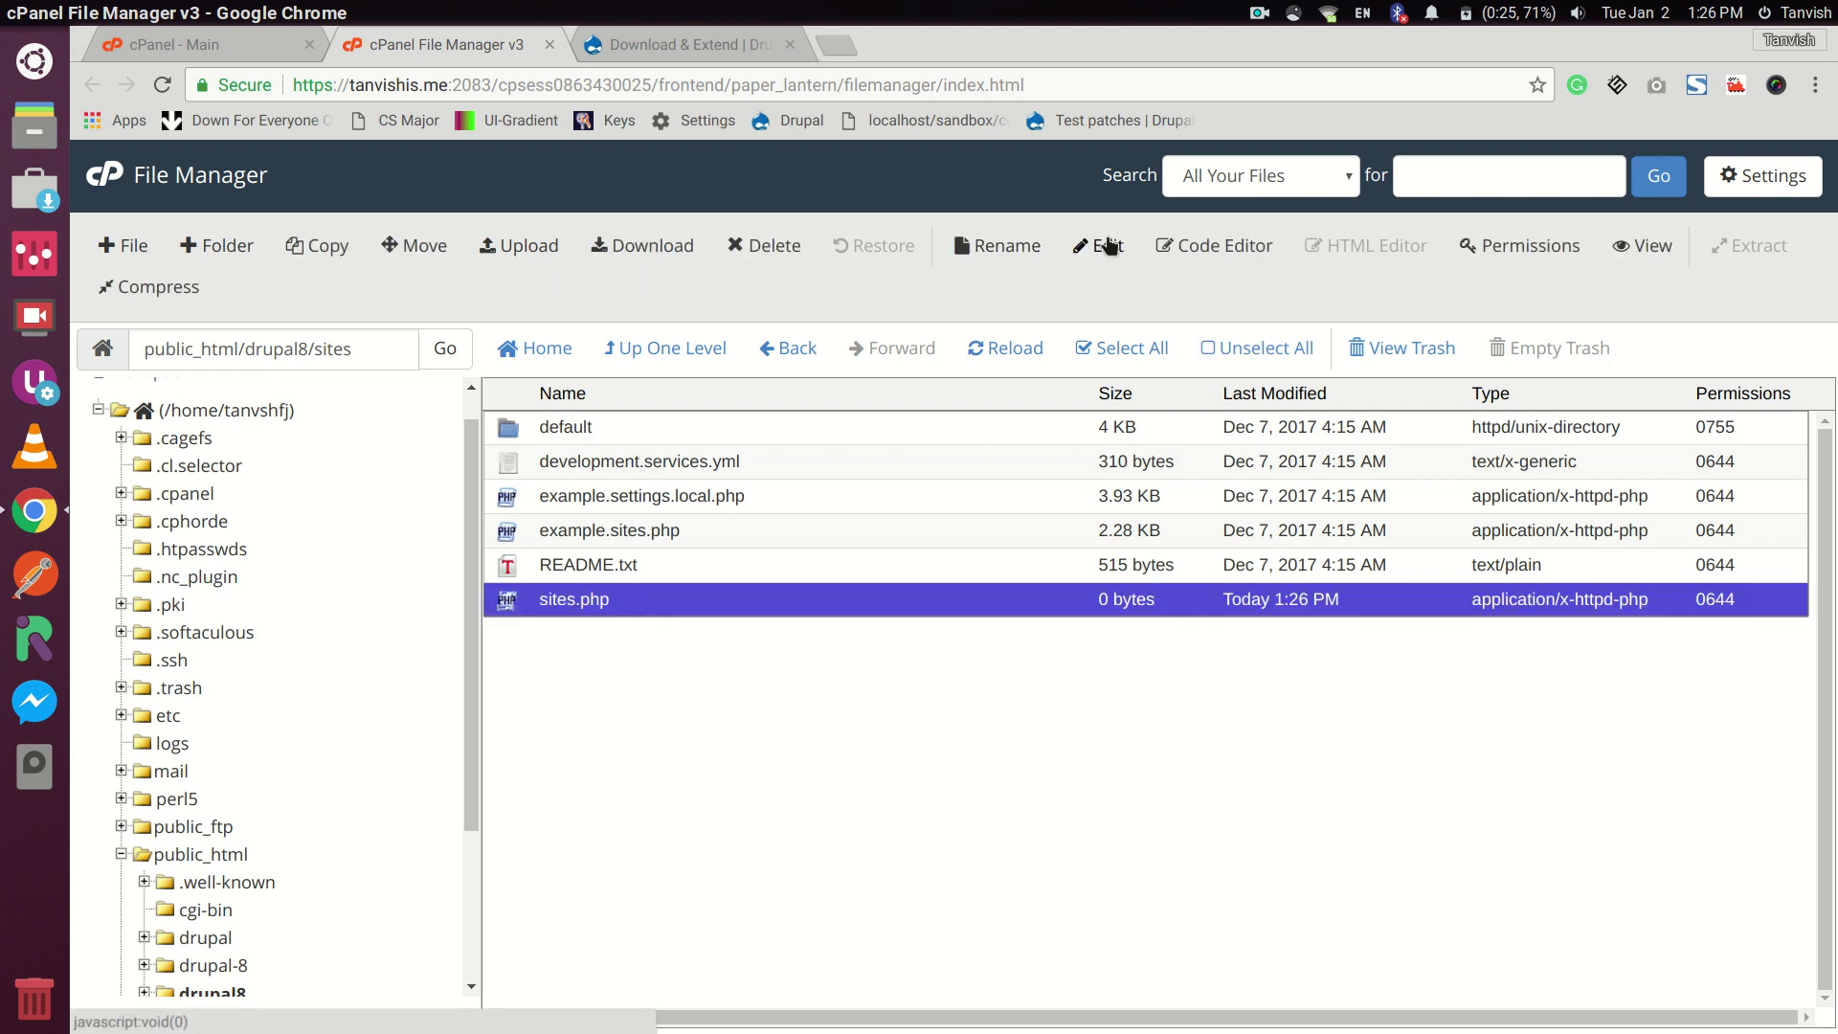
left_click(1190, 241)
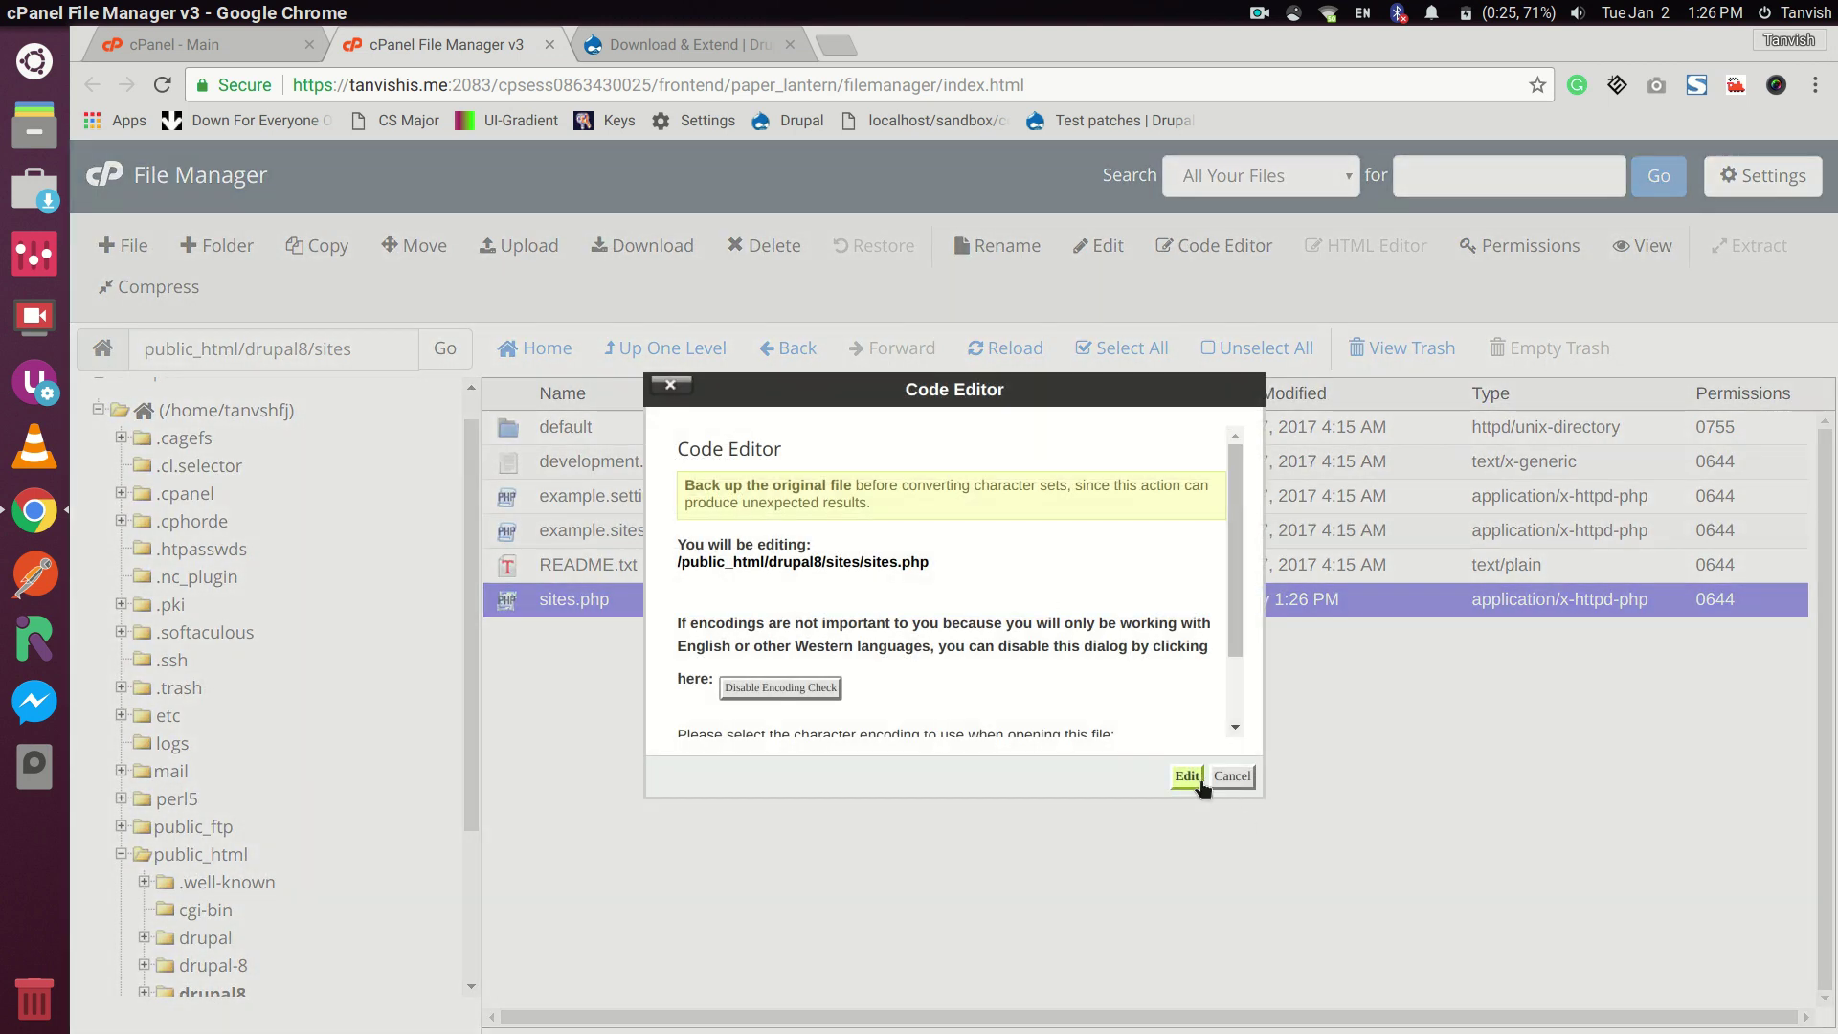
left_click(1197, 781)
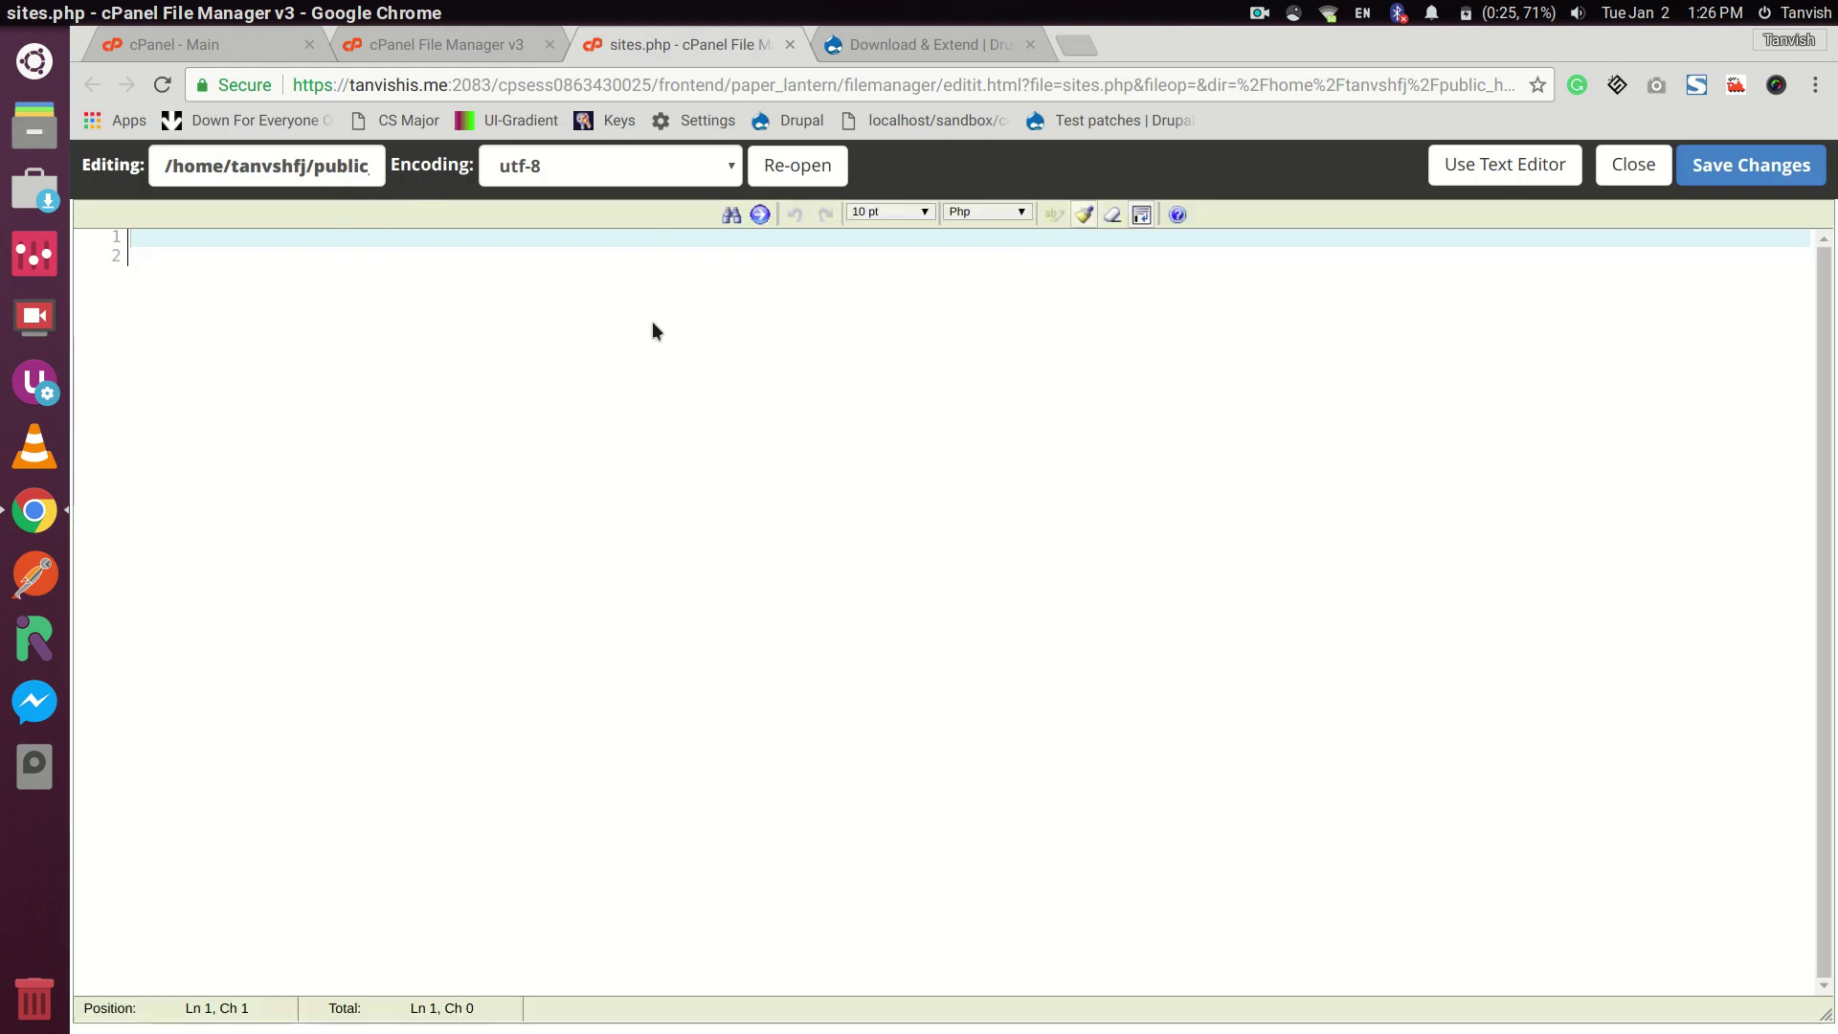
Type the opening <?php tag followed by a $sites=array( line
type("<?php")
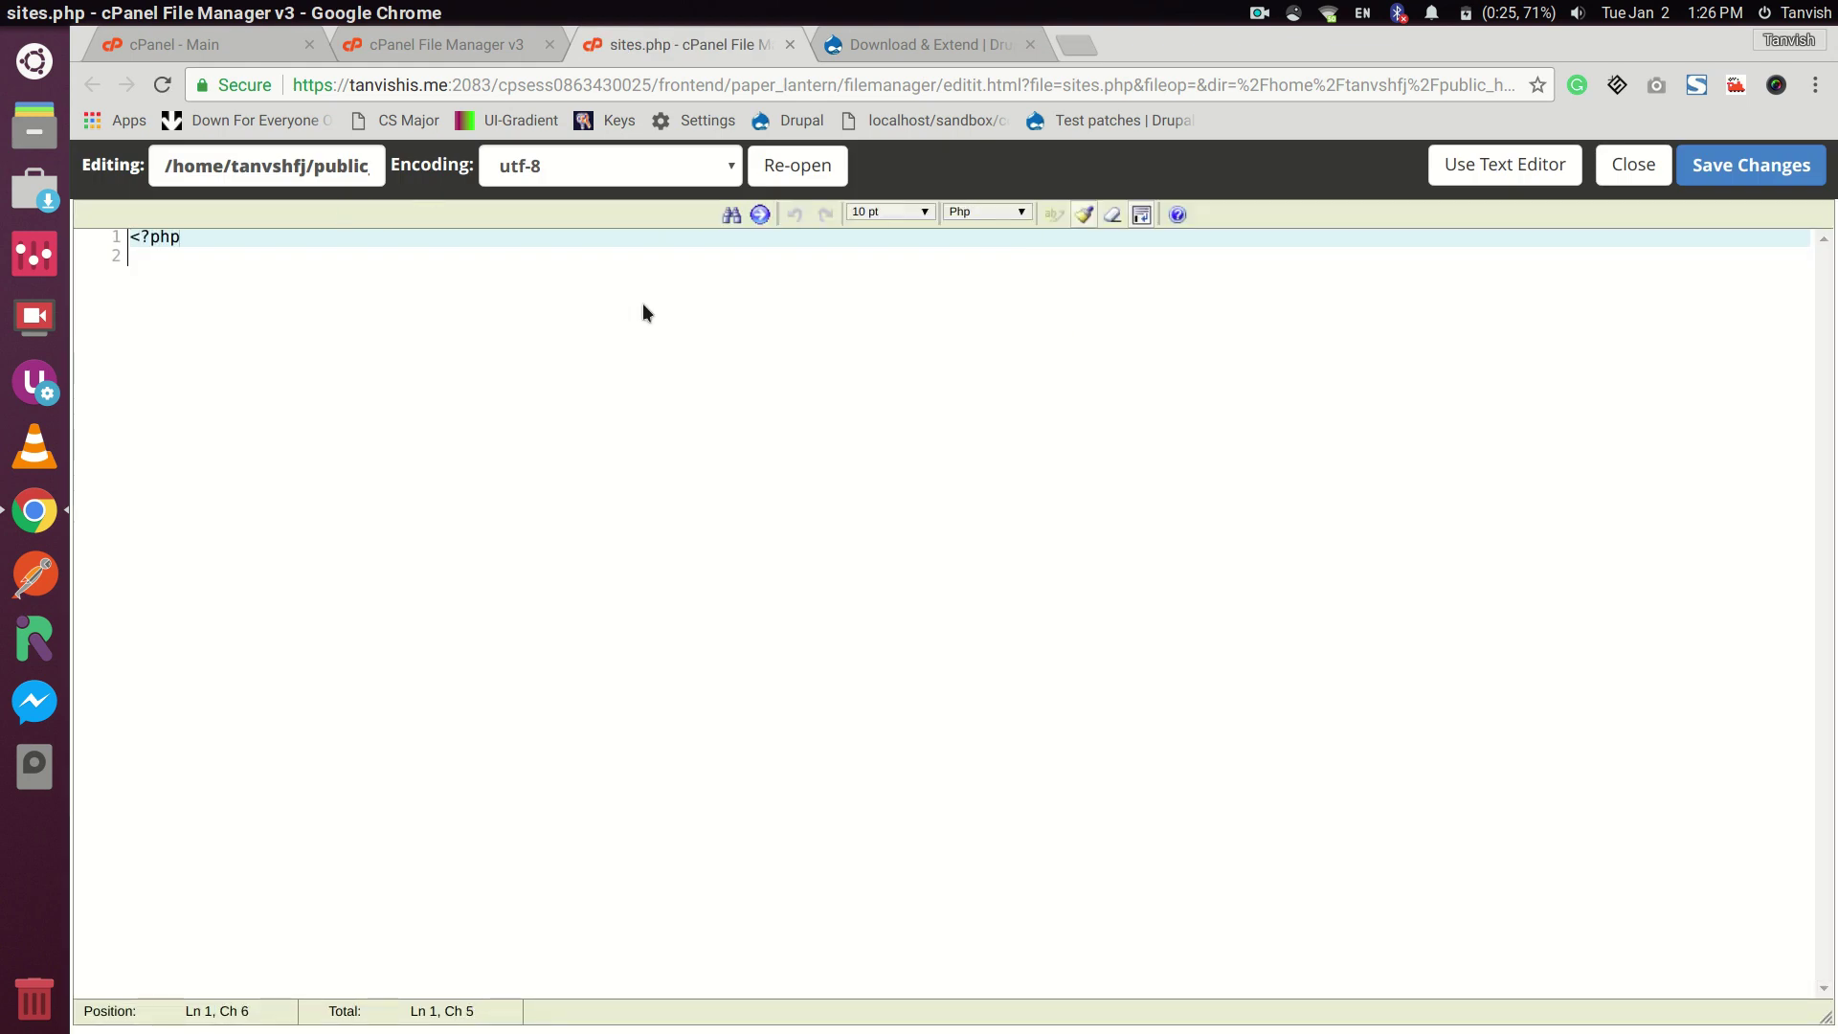
key("Return")
type("$")
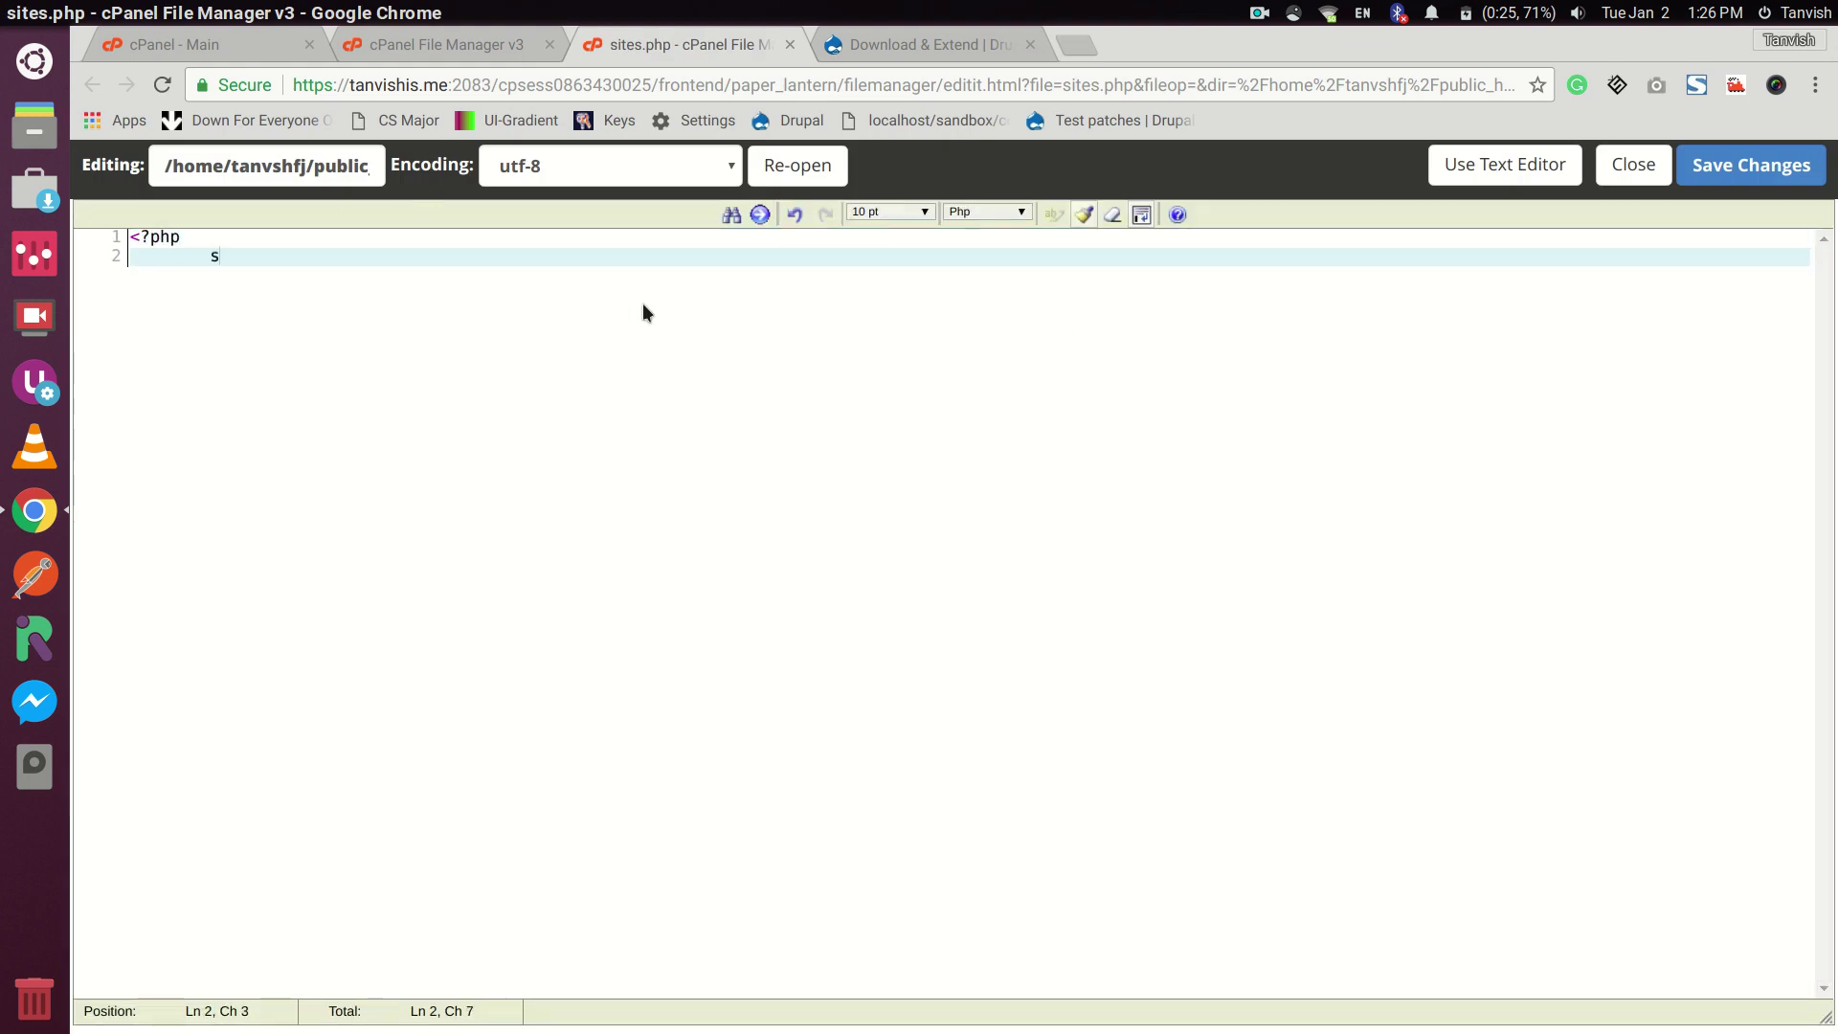
key("BackSpace")
type("$s")
key("BackSpace")
key("BackSpace")
key("Return")
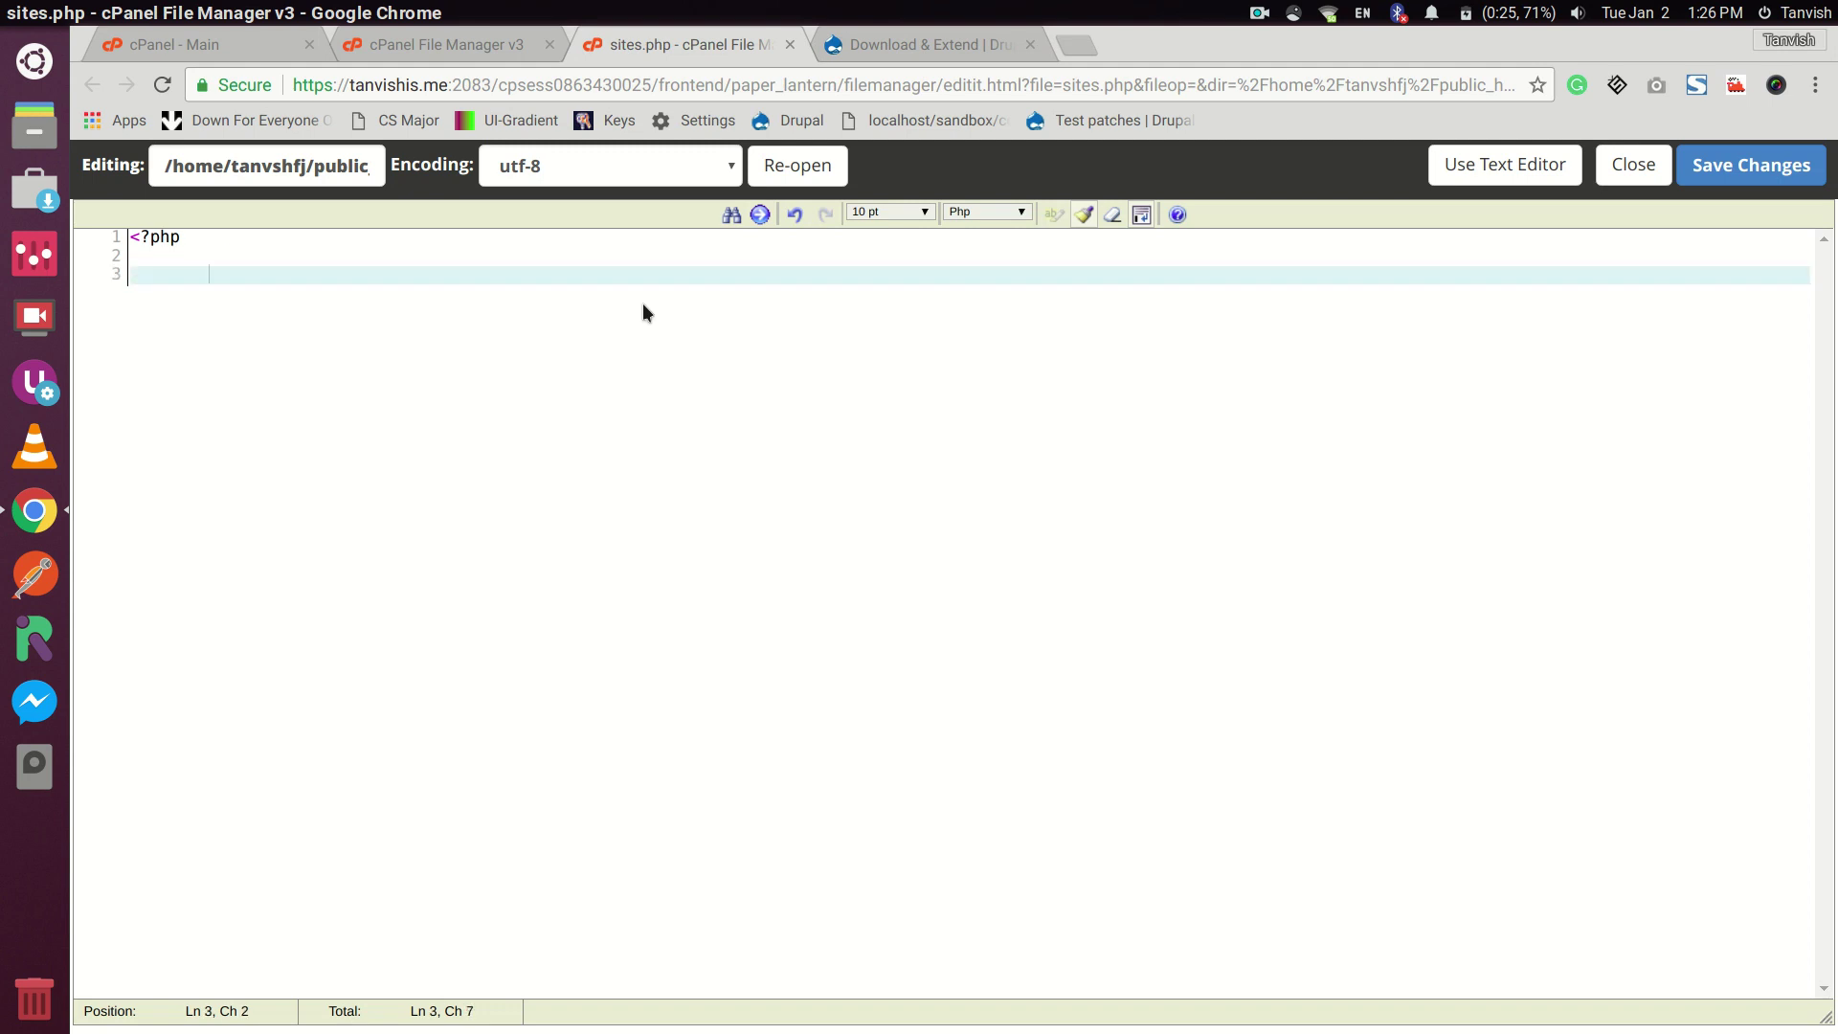
type("#")
key("BackSpace")
type("$sites=arrat")
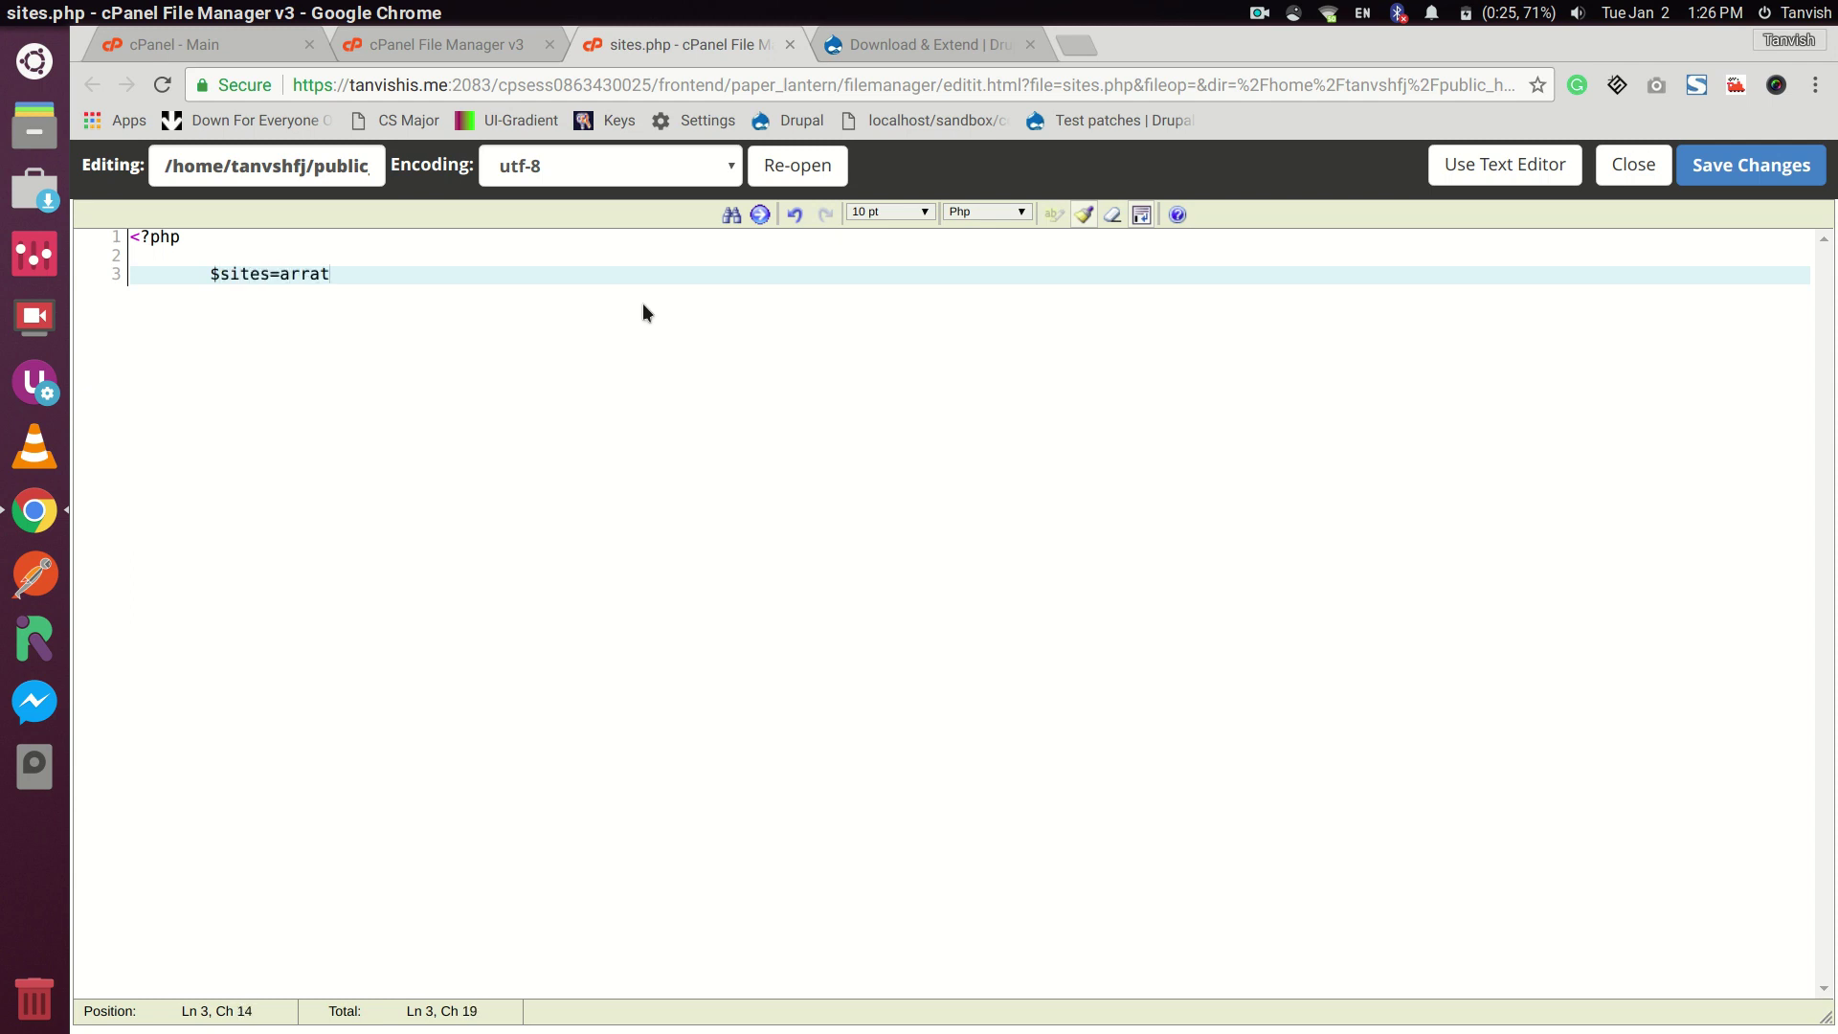
key("BackSpace")
type("y(")
Start the first entry on a new line with 'tanvishis.me/drupal
key("Return")
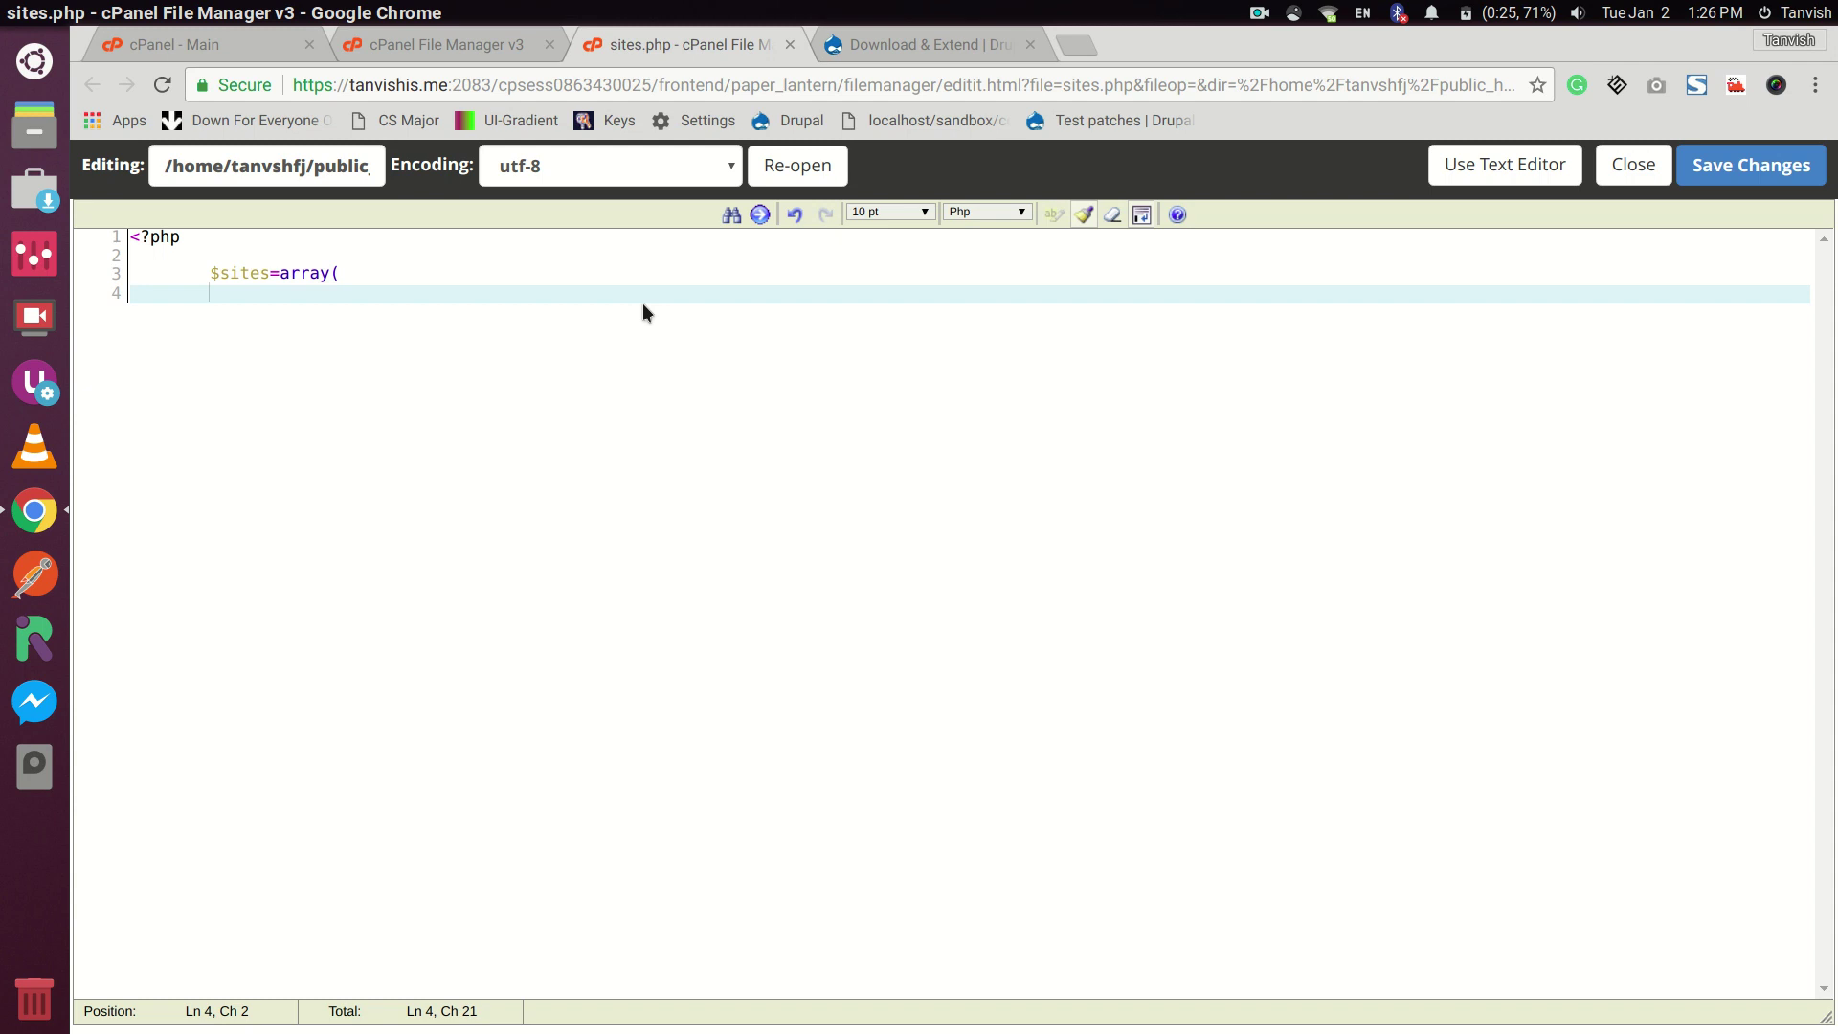
type("'tanvishis.me/drual")
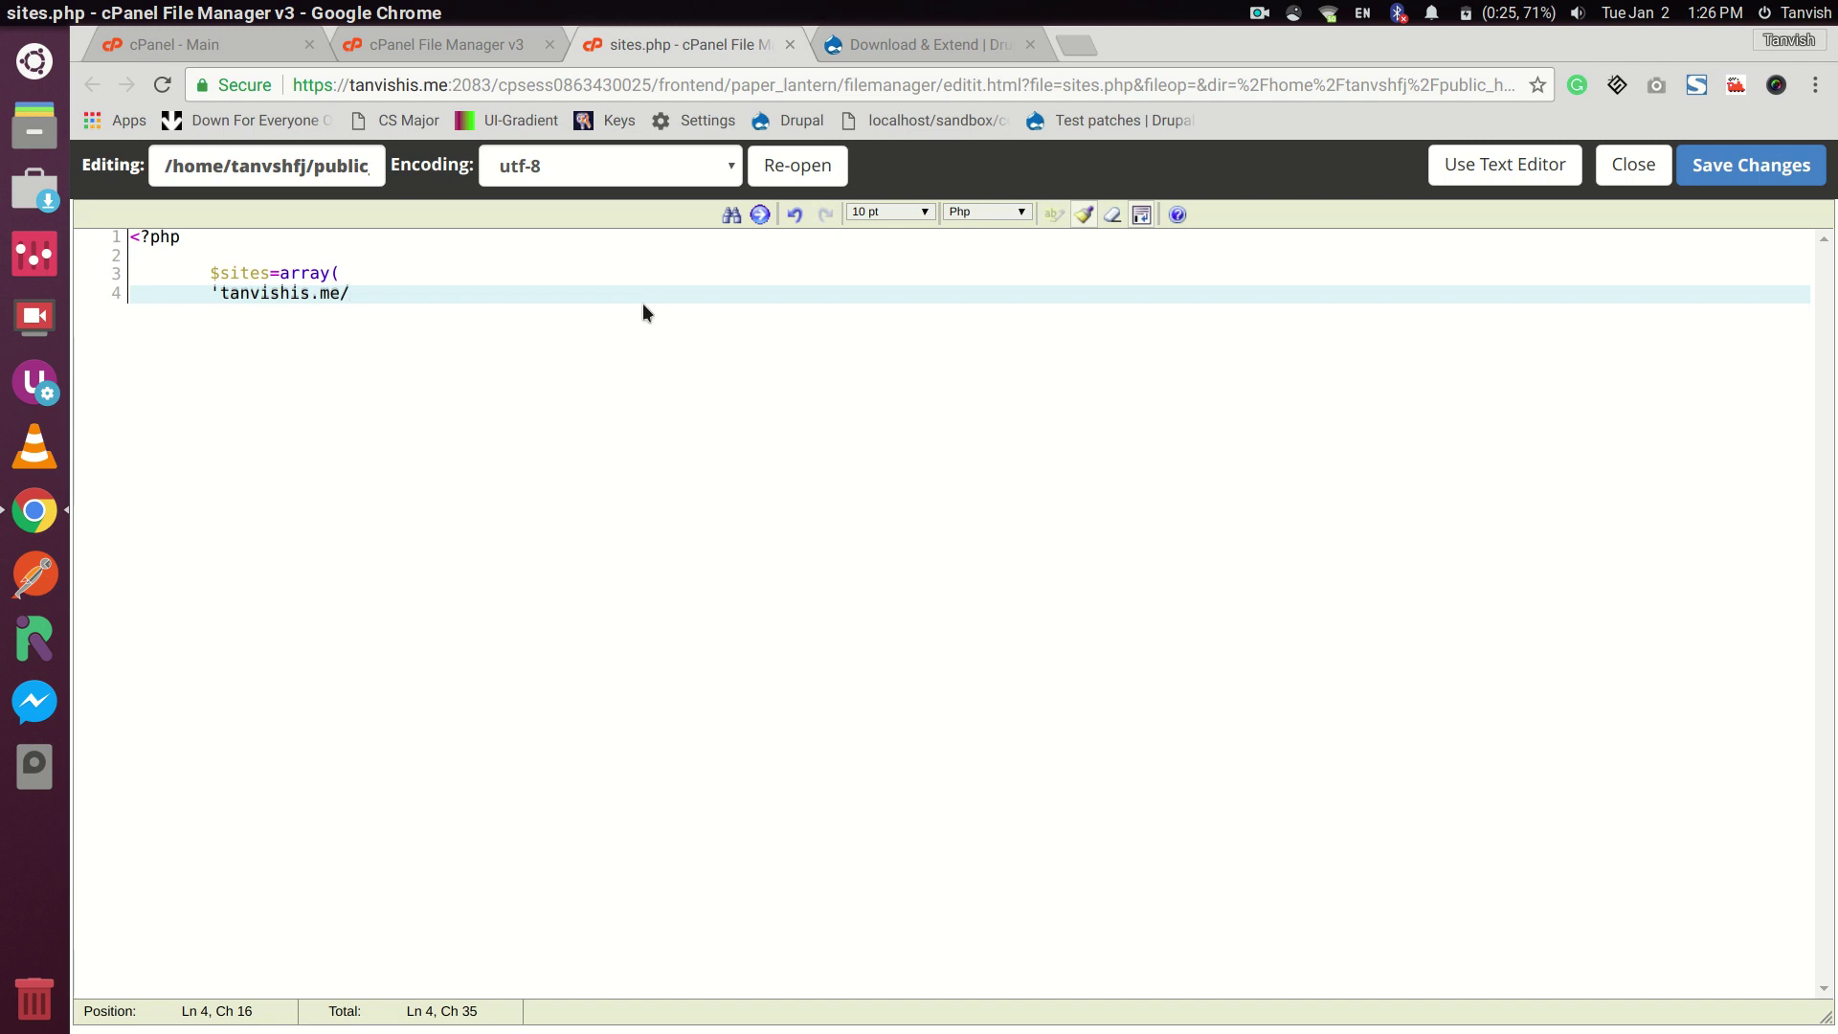
key("BackSpace")
key("BackSpace")
type("al")
key("BackSpace")
key("BackSpace")
Go up to public_html and permanently delete the drupalsite1 folder
type("pal8")
left_click(417, 42)
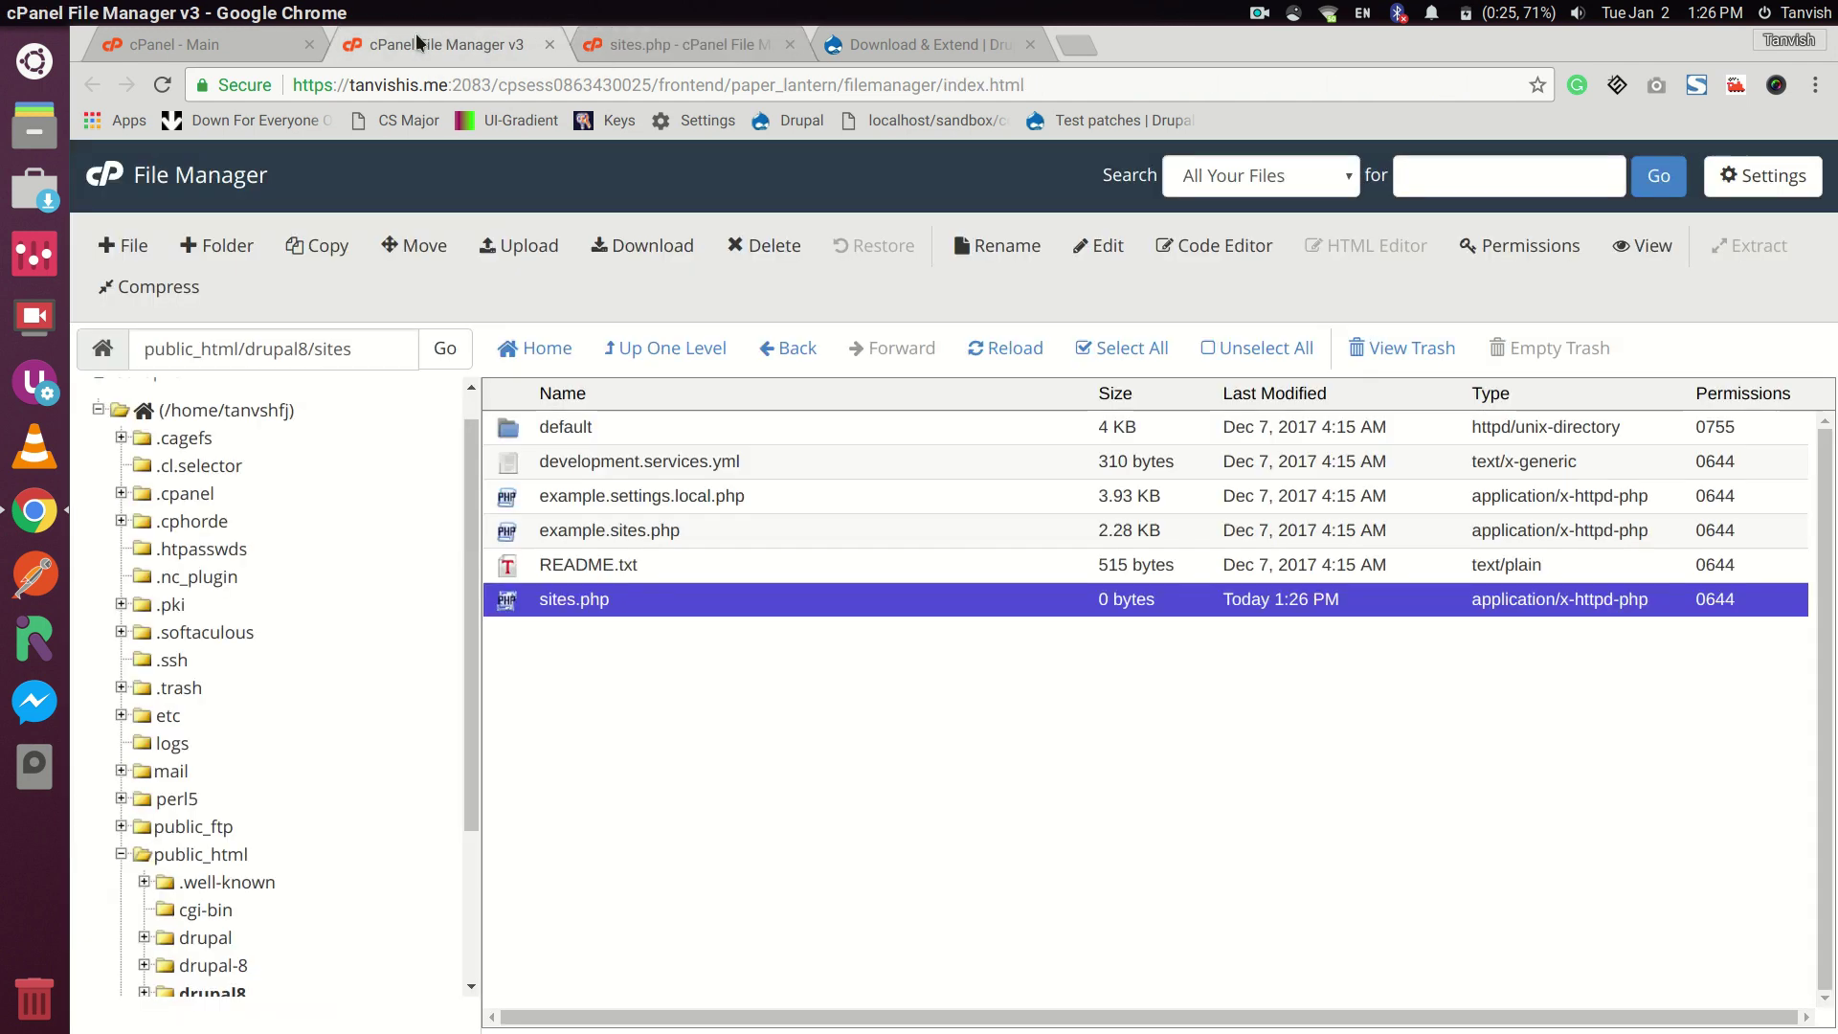
left_click(630, 348)
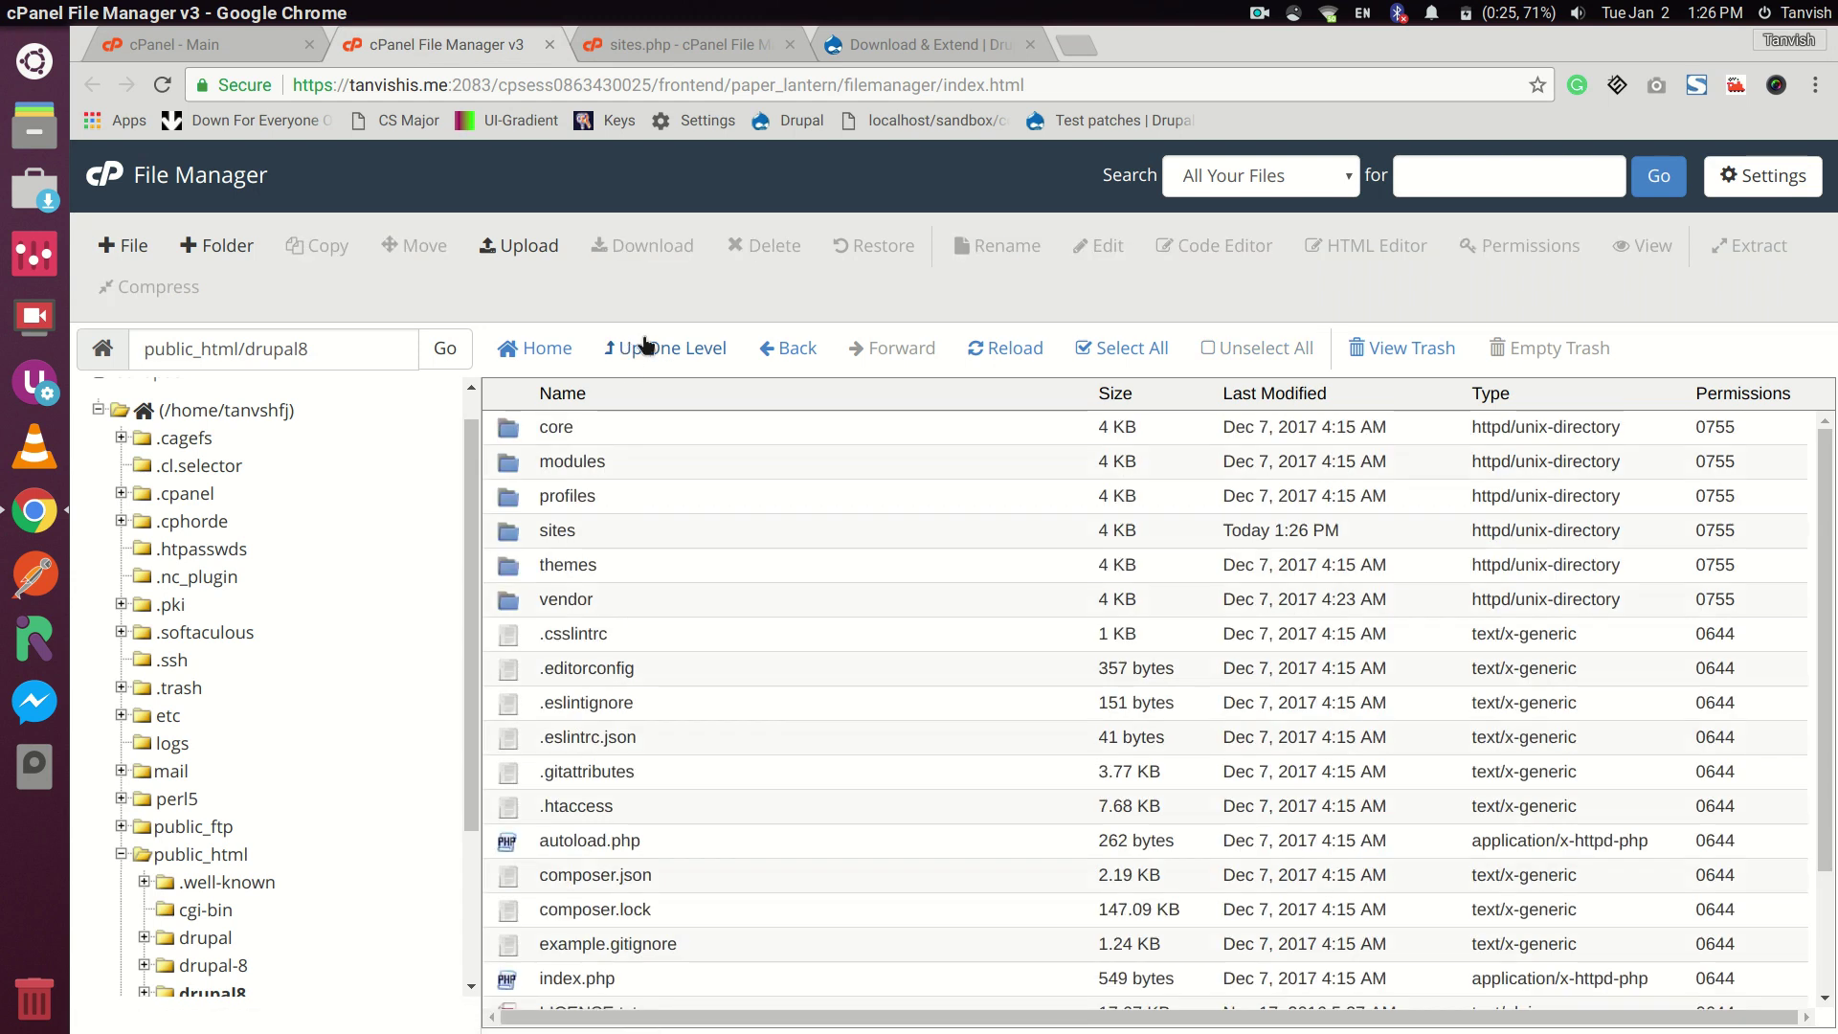
left_click(644, 345)
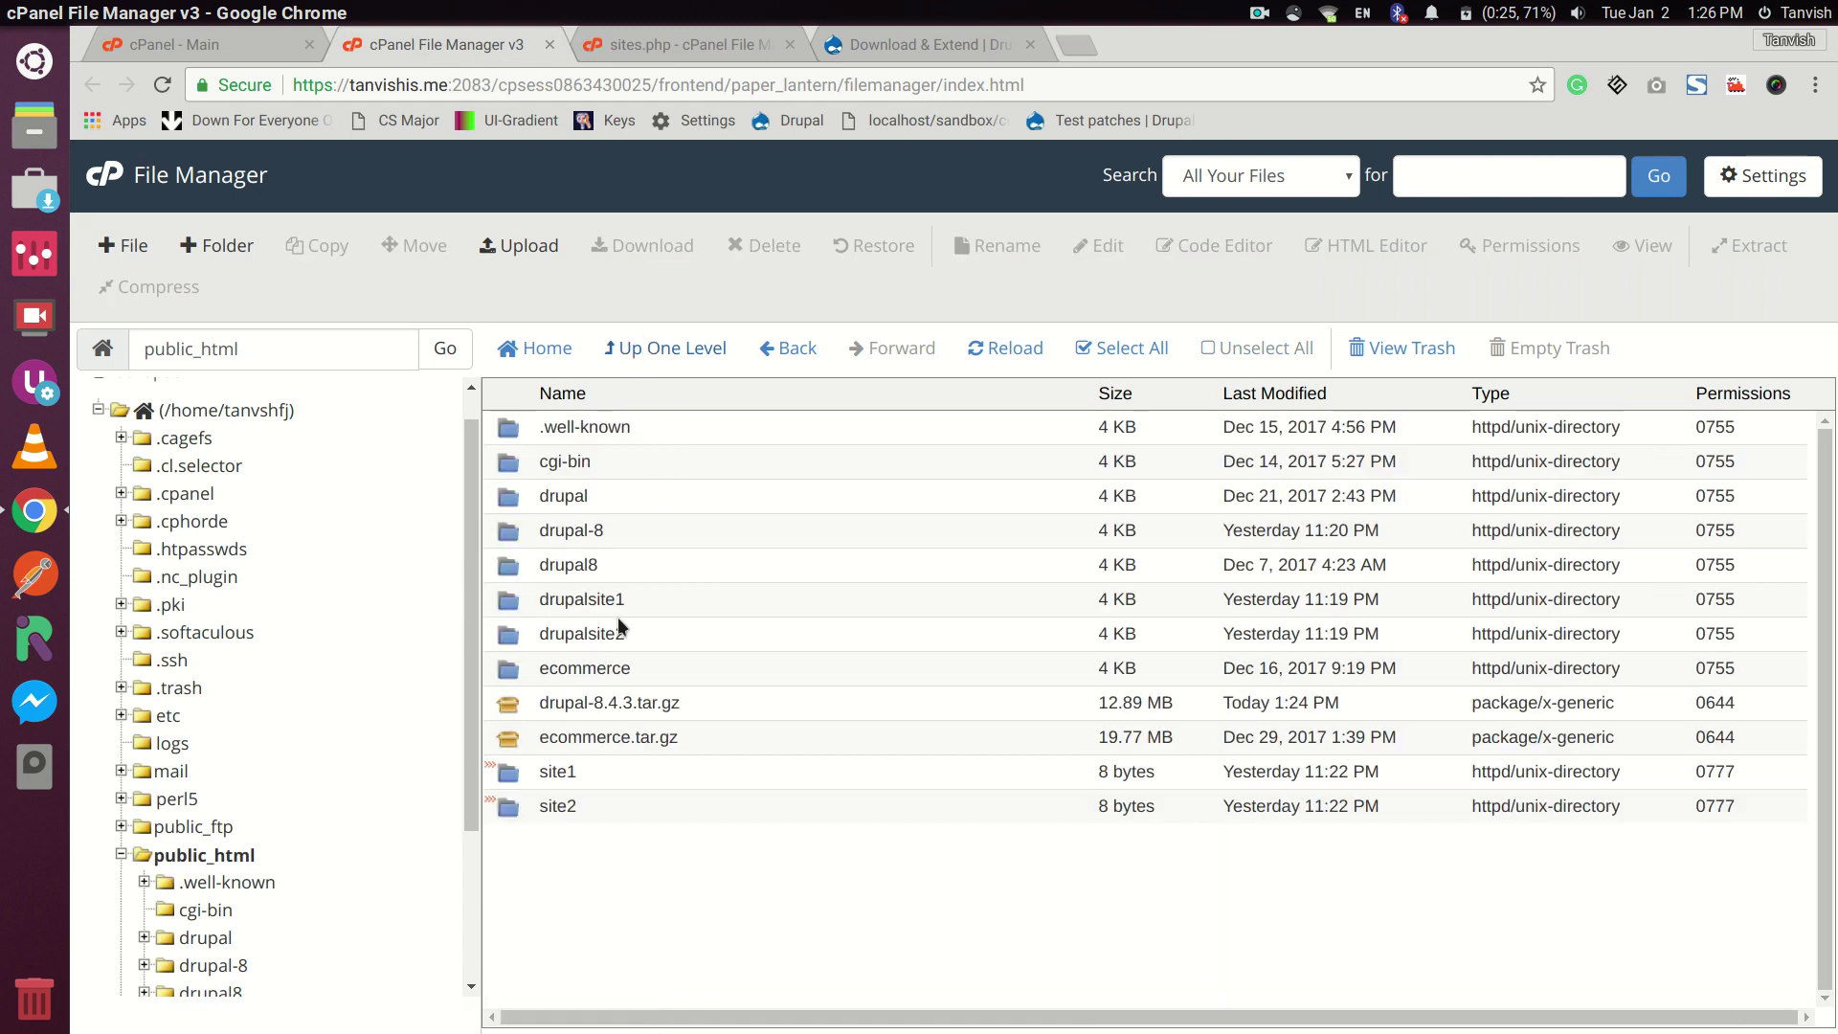
left_click(637, 601)
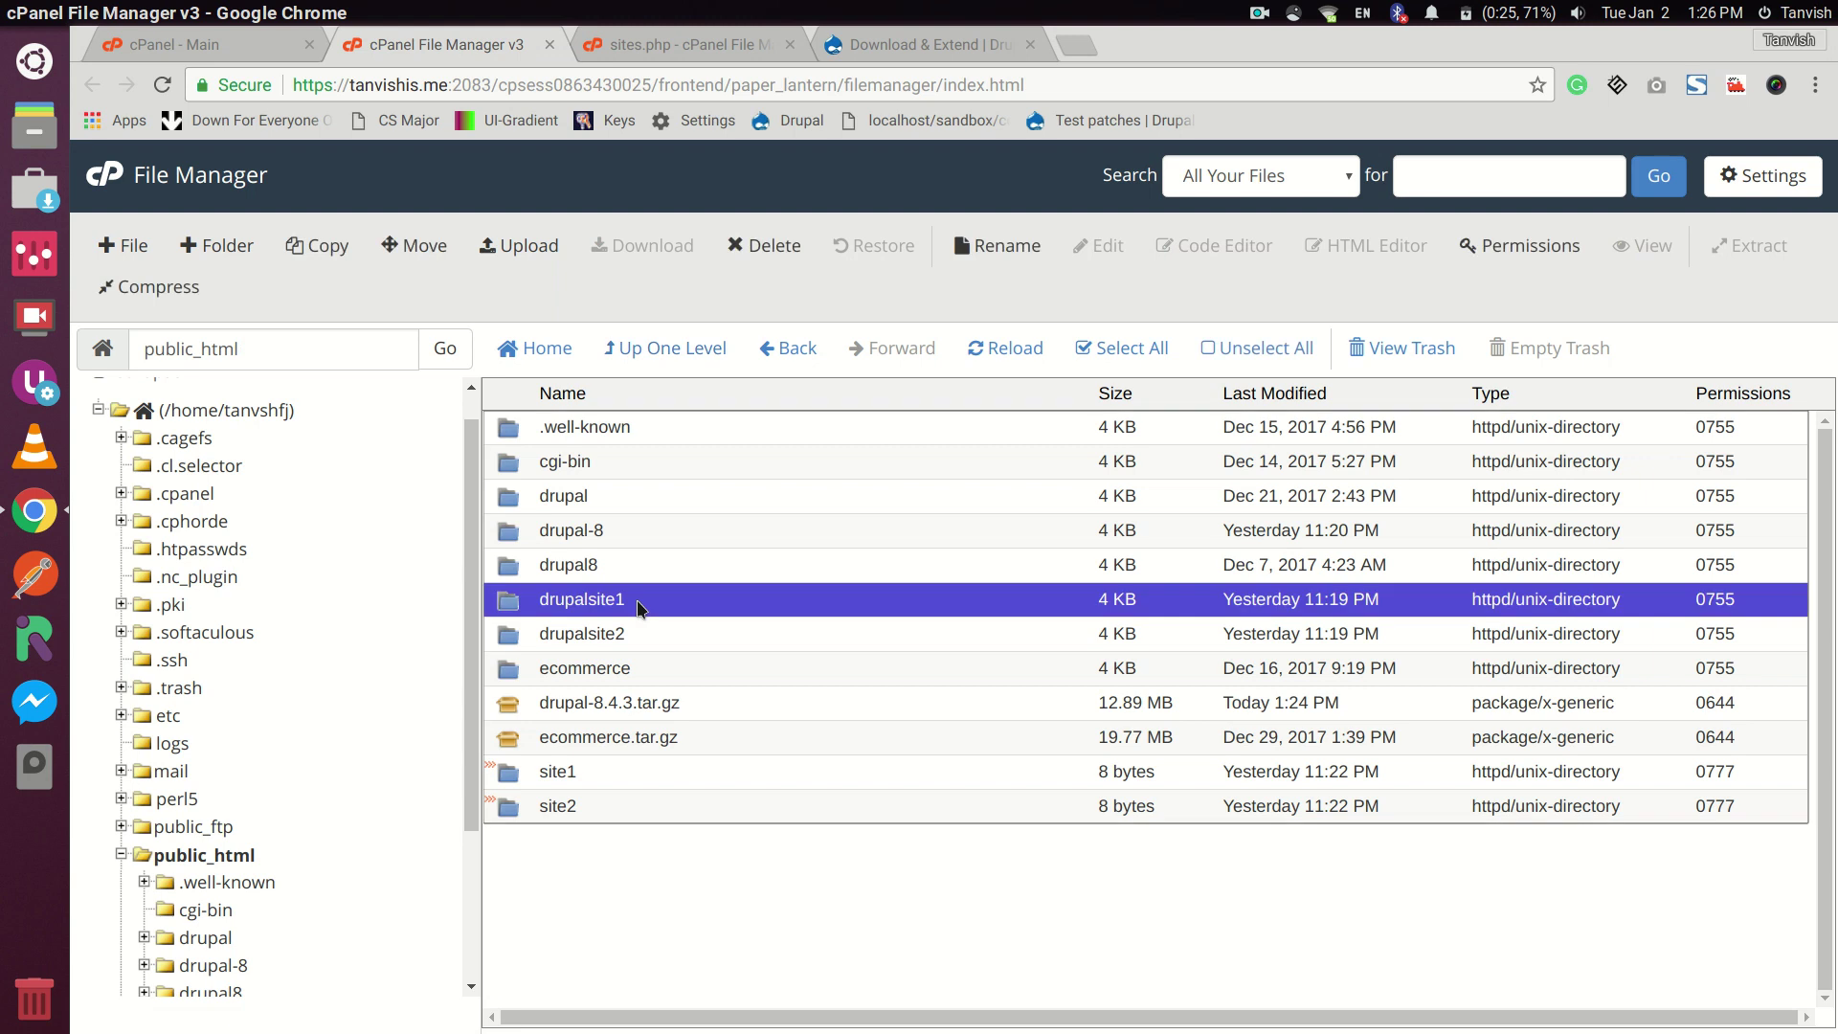
left_click(770, 245)
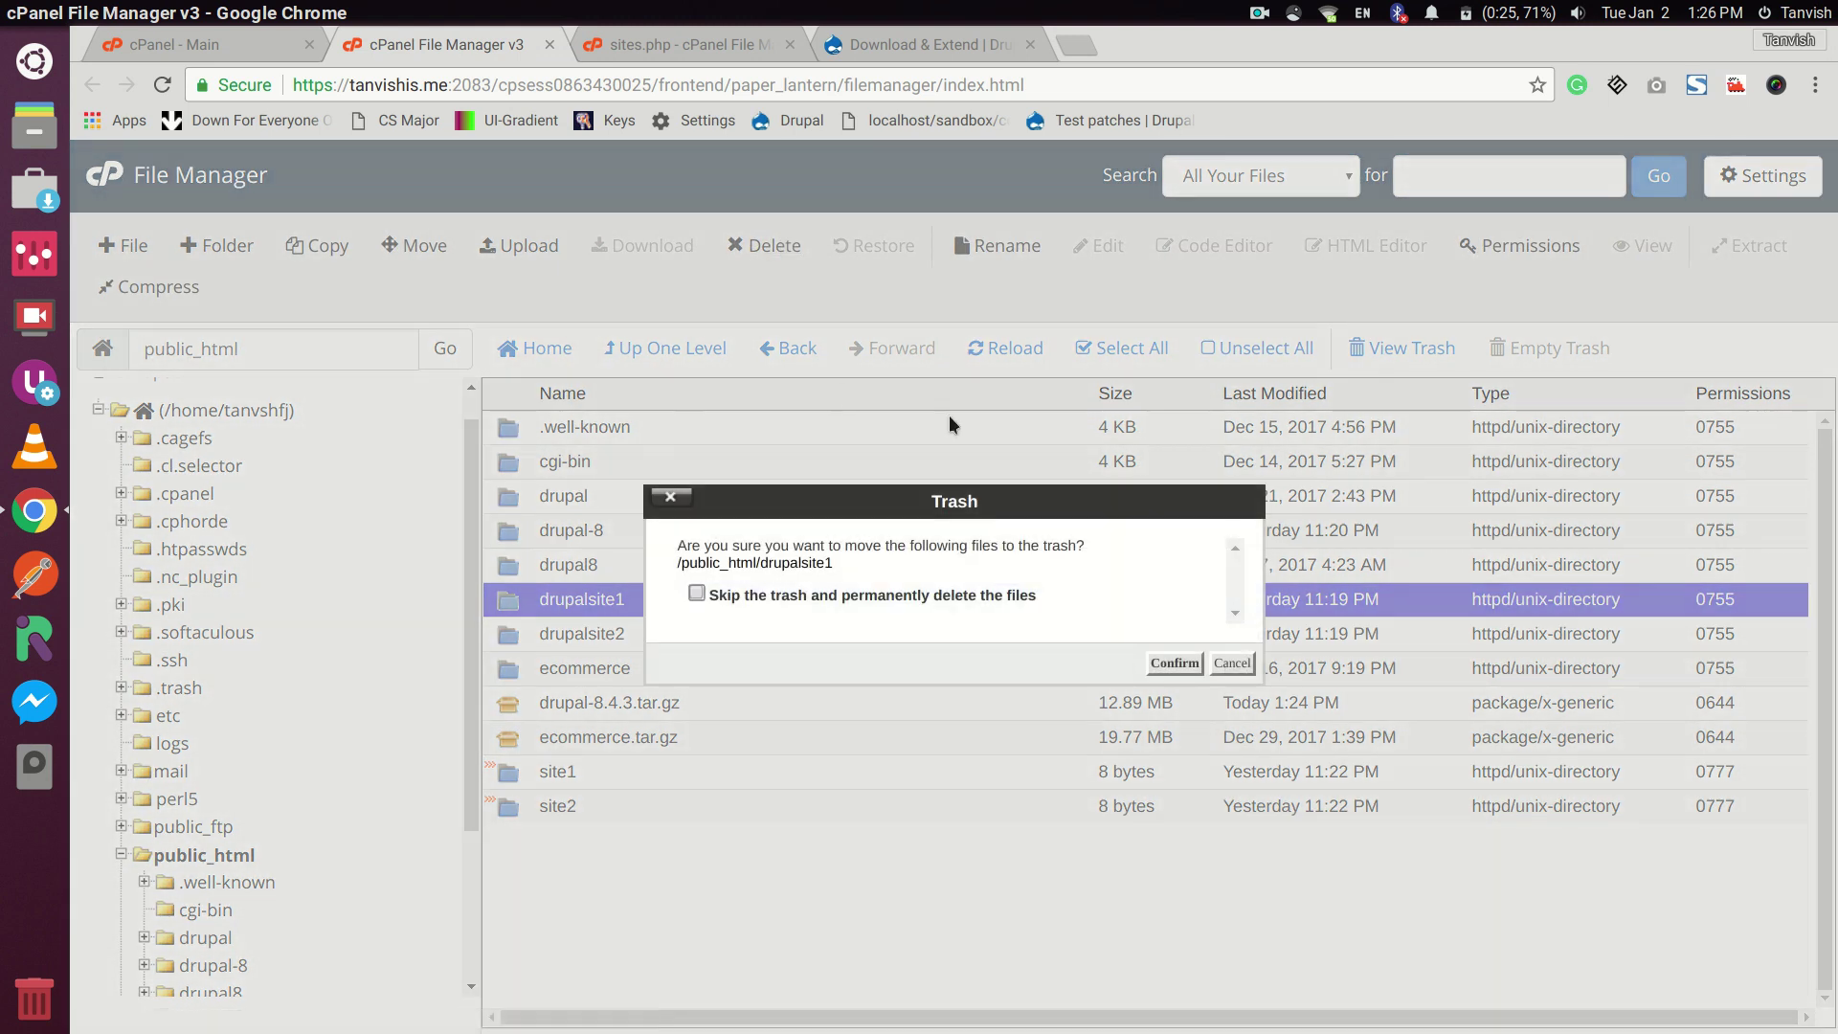
left_click(781, 590)
left_click(1161, 661)
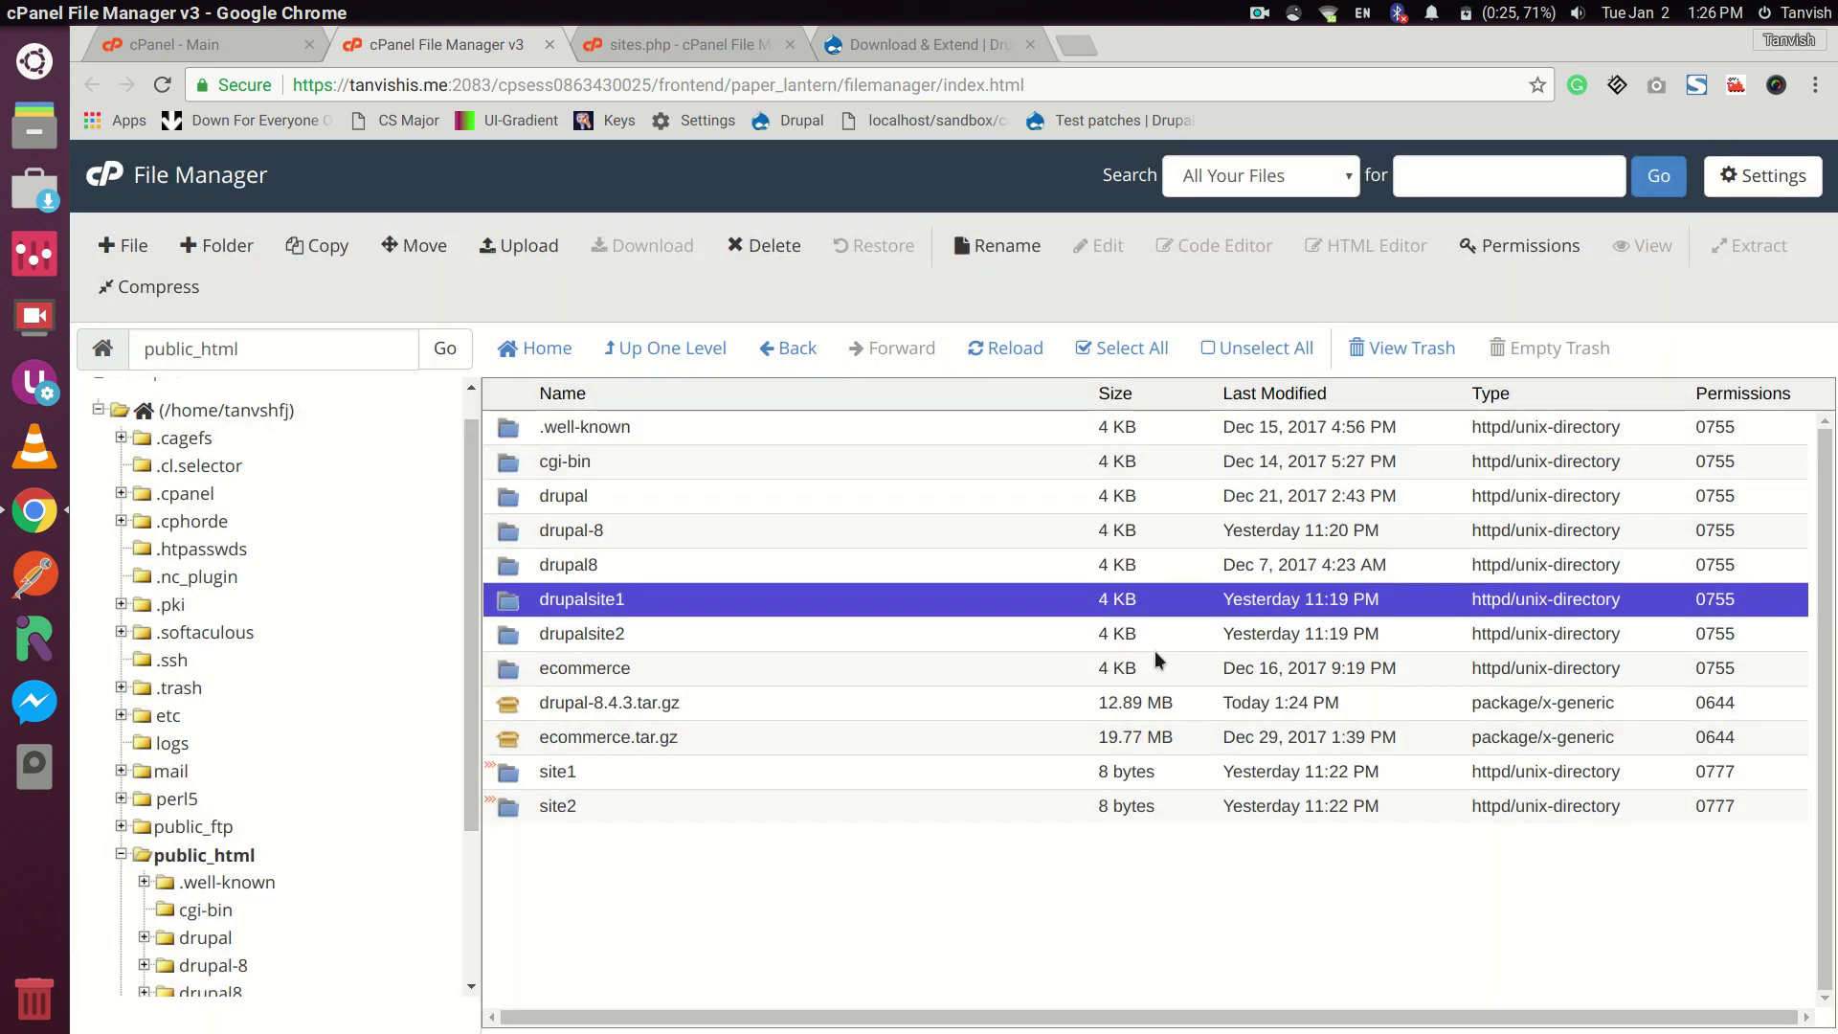
Delete the drupalsite2 folder from public_html as well
left_click(839, 595)
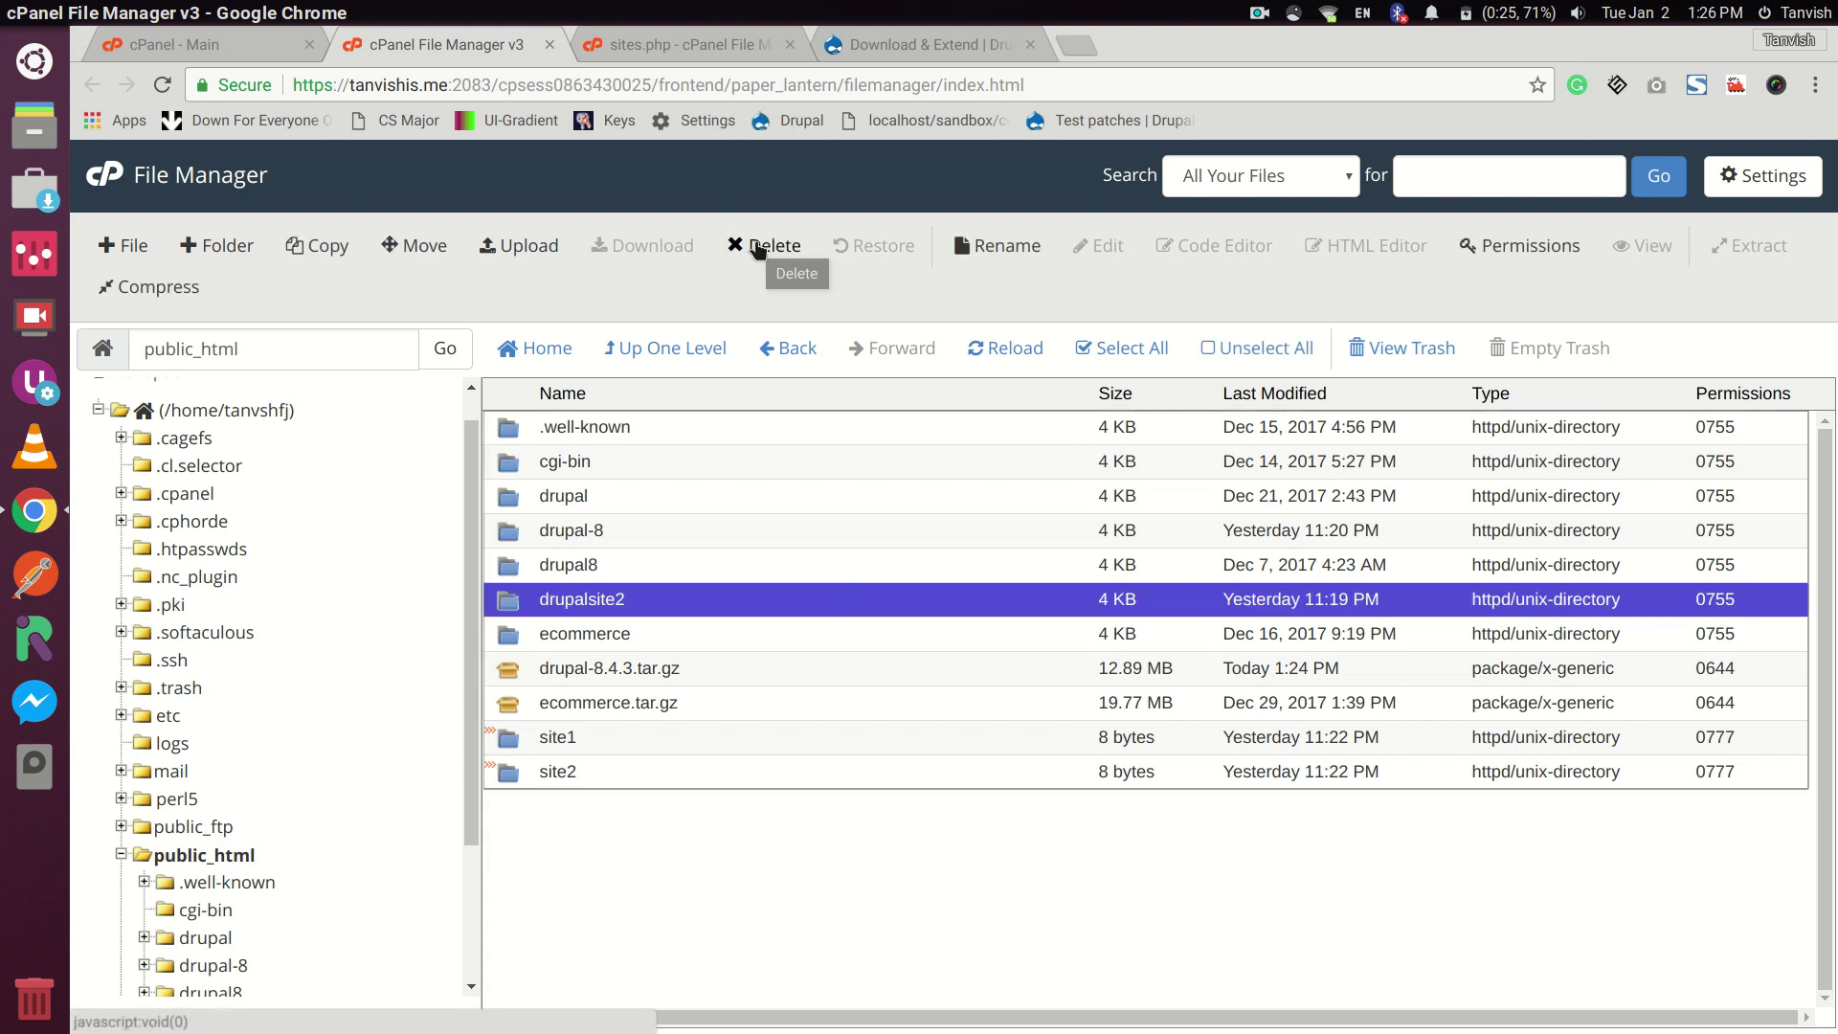
left_click(758, 247)
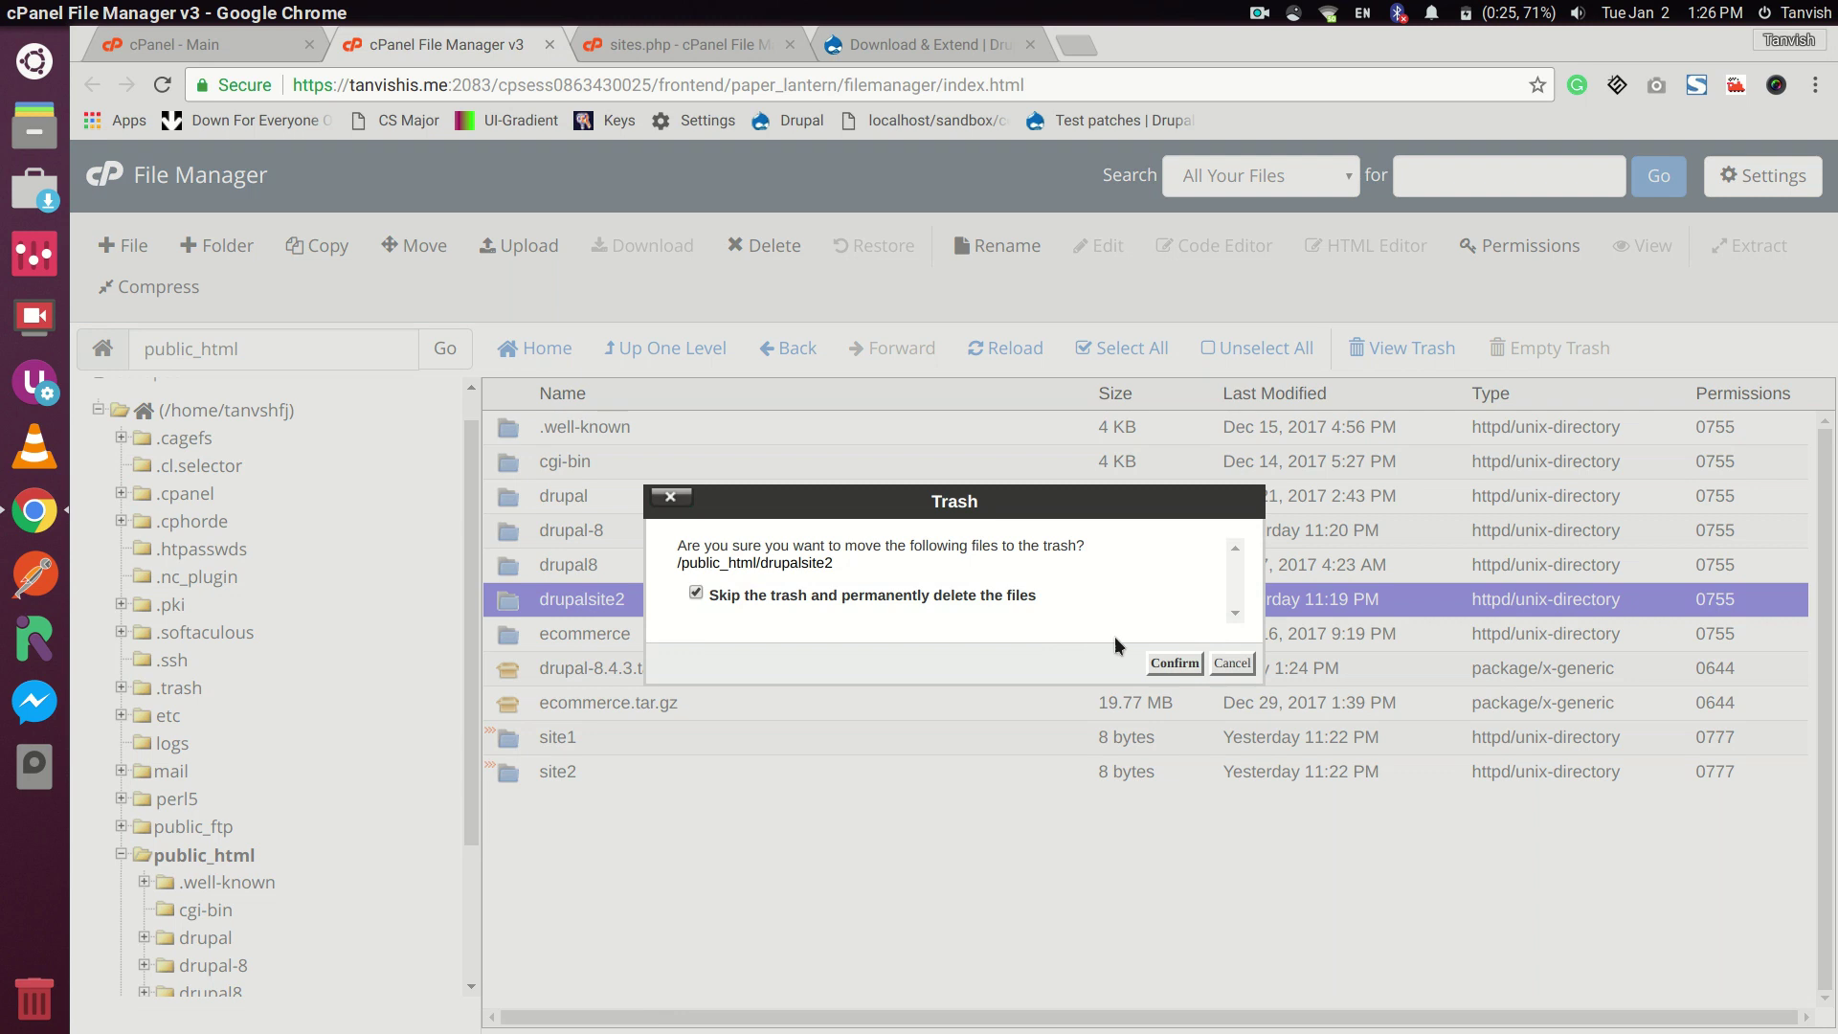
left_click(1179, 663)
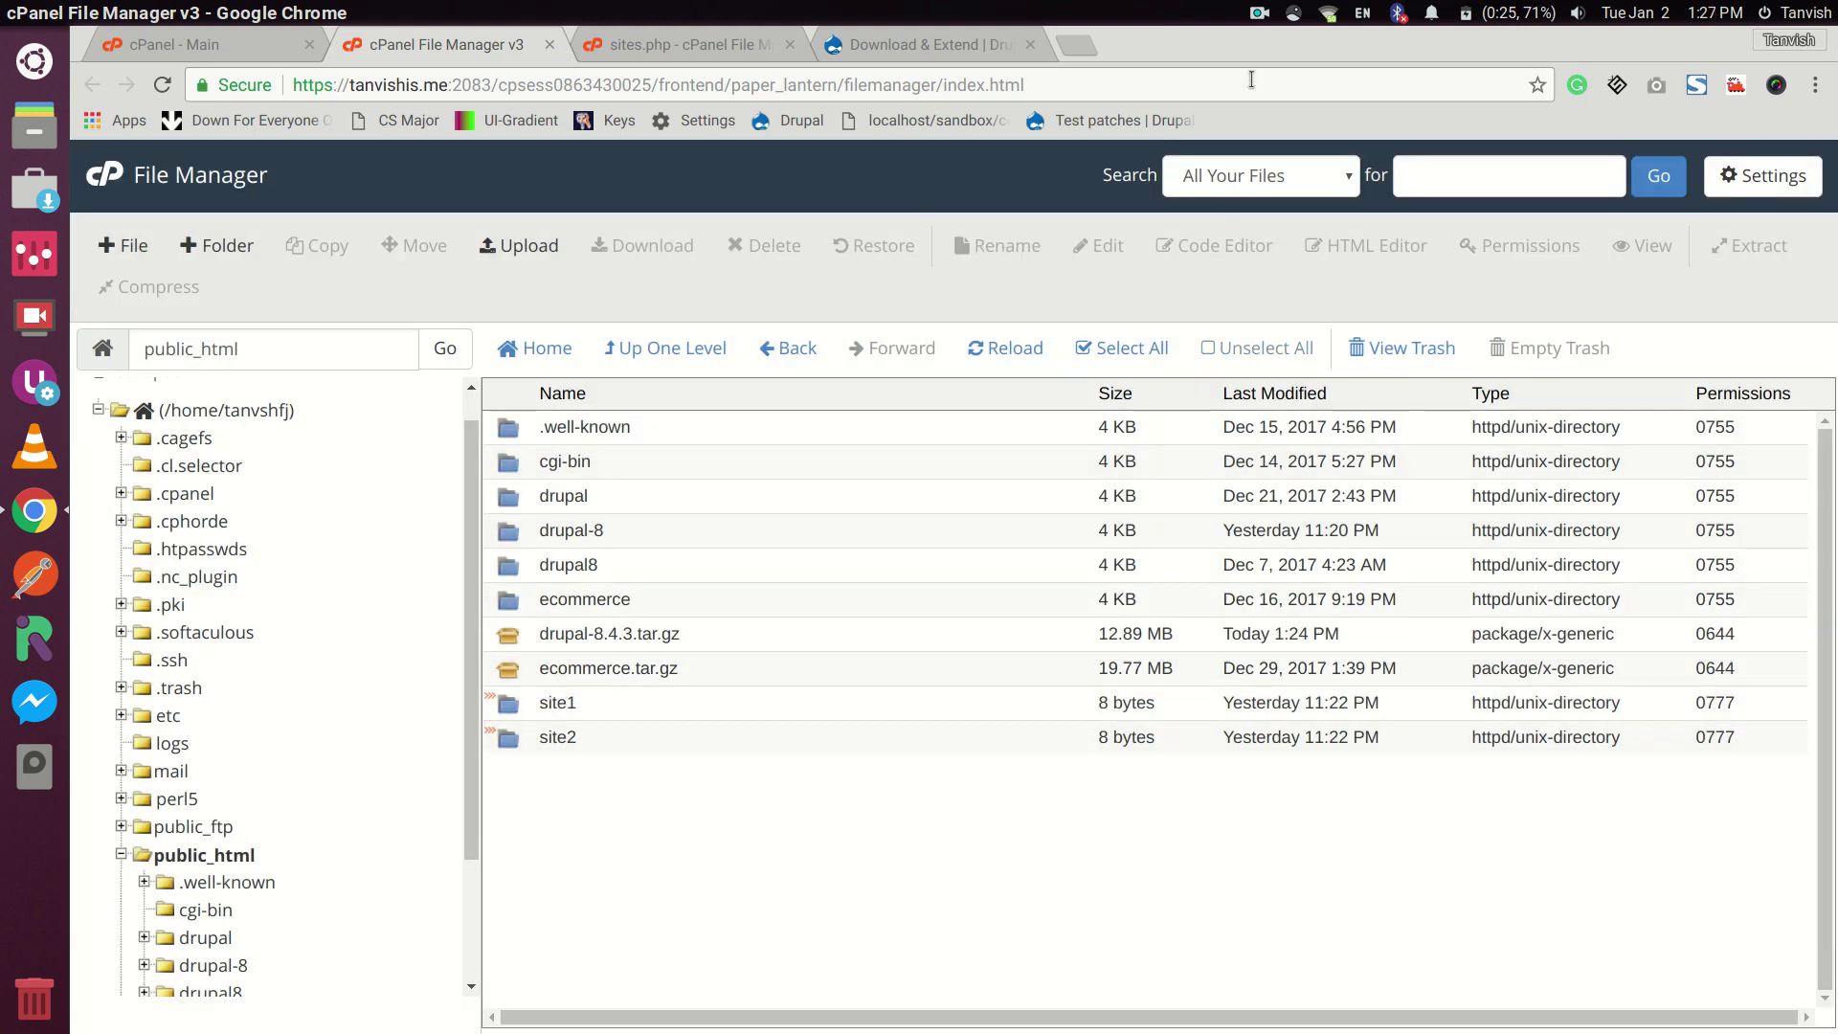
Reload the directory listing and return to the sites.php editor
left_click(153, 81)
left_click(1257, 15)
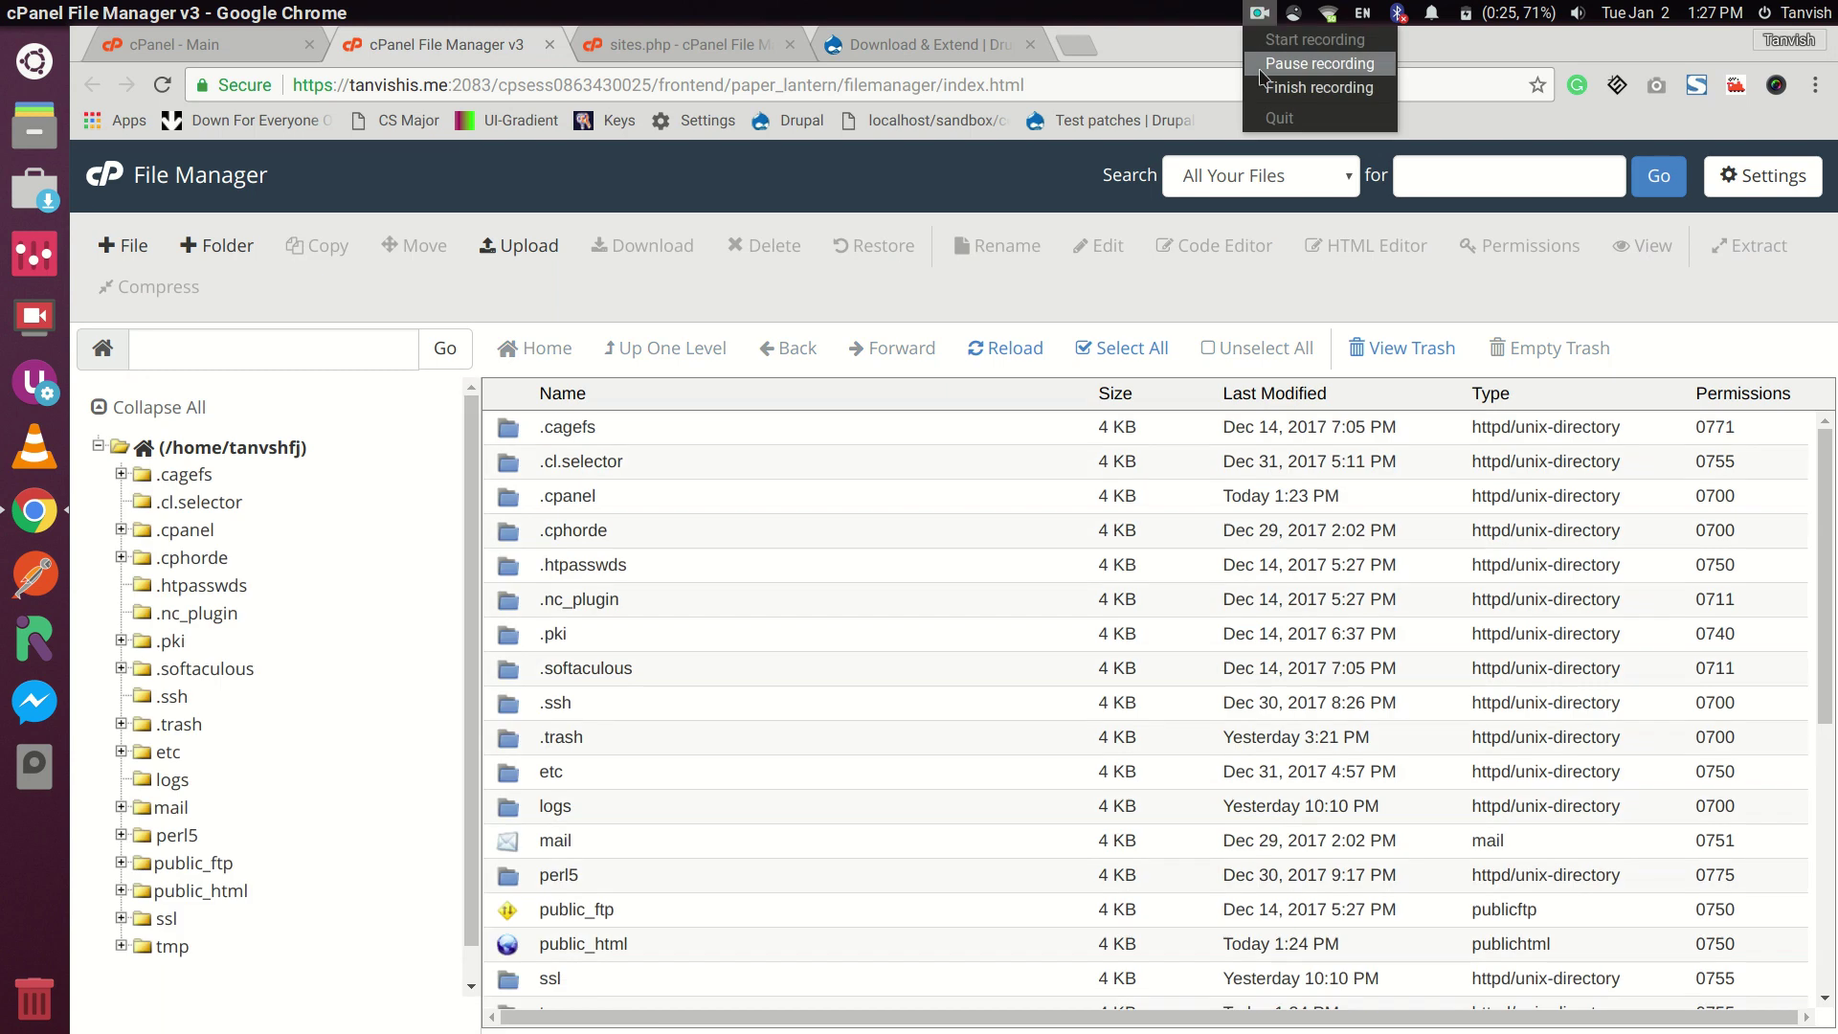
left_click(1261, 67)
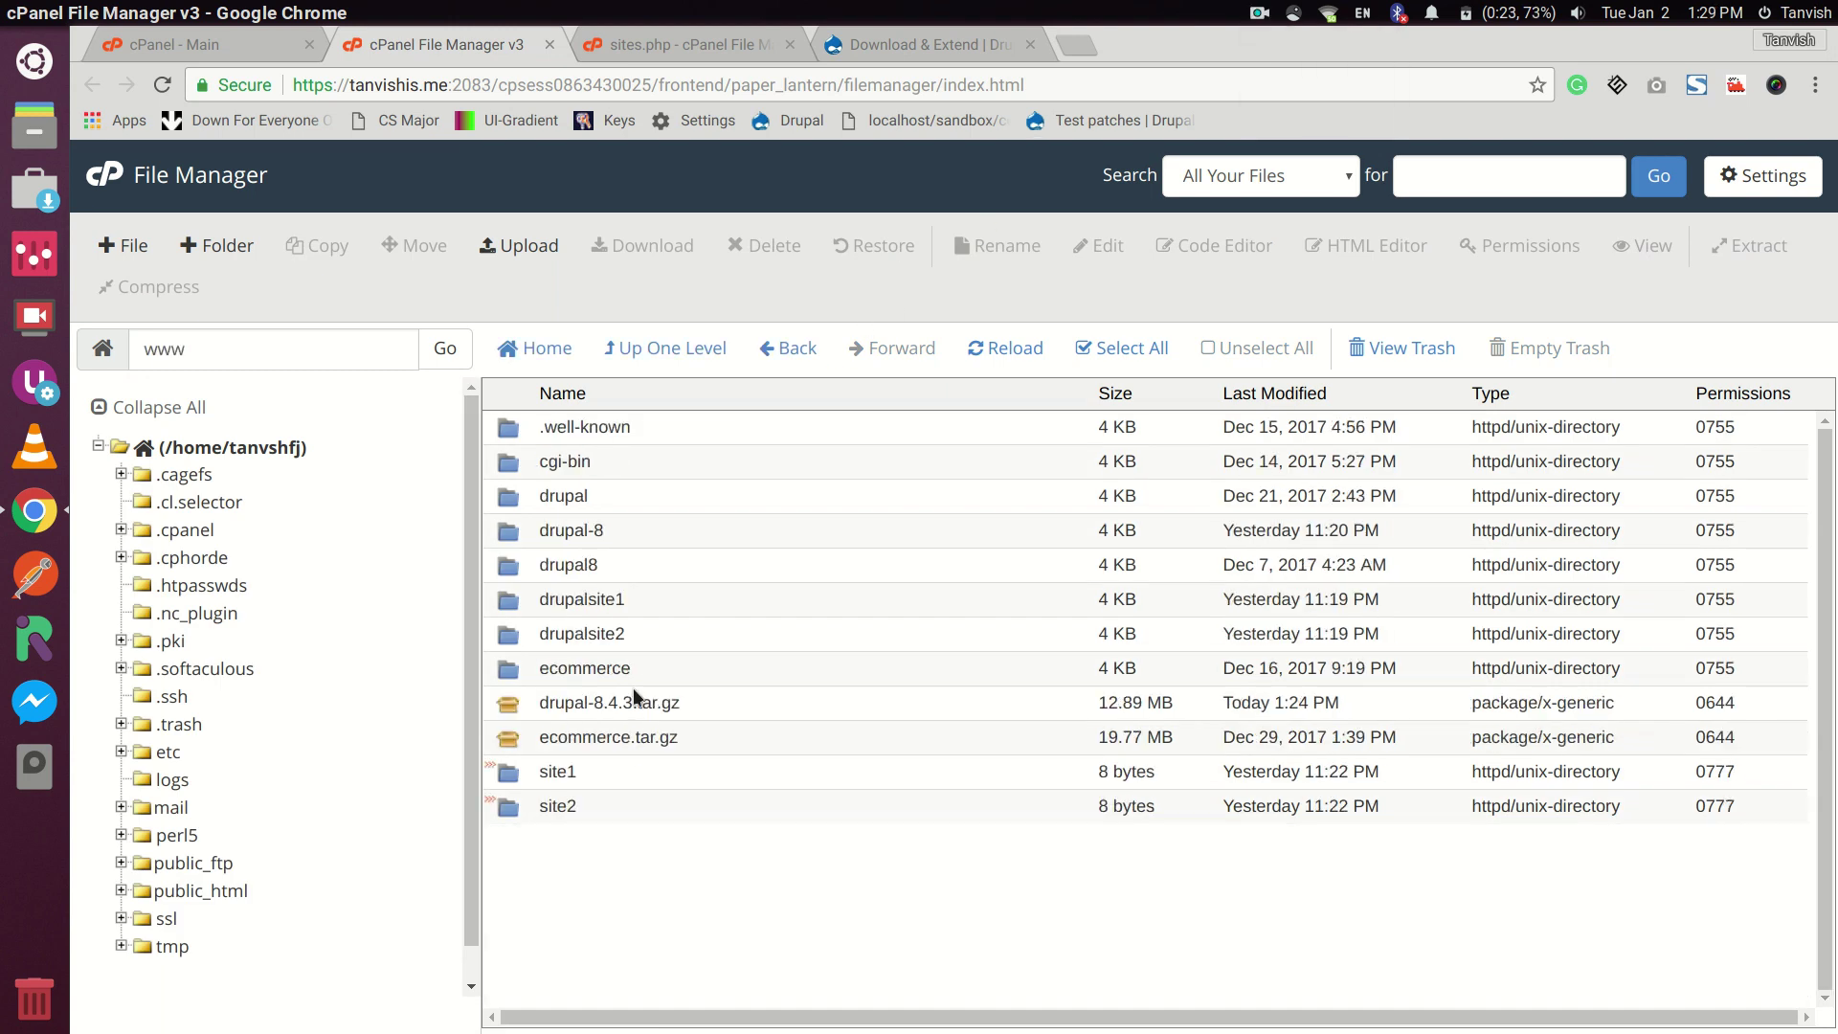
left_click(686, 44)
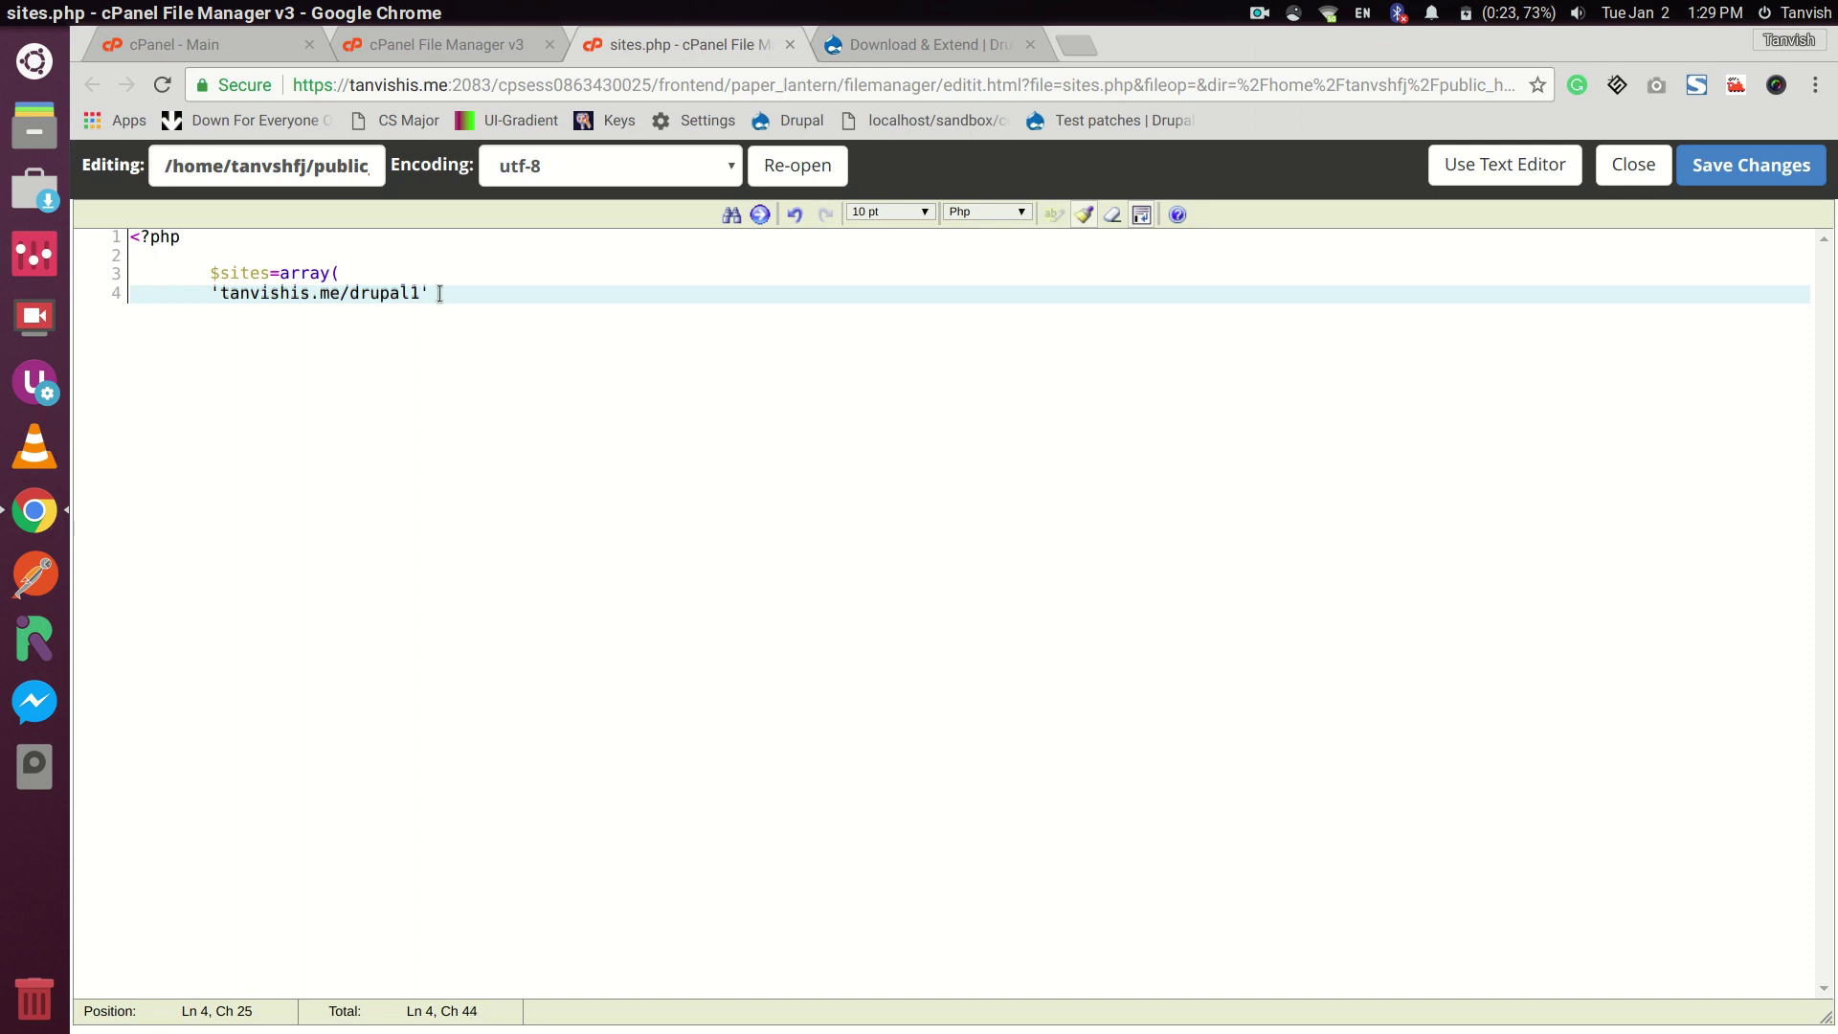
Complete the mappings: first domain => 'drupal1', 'tanvishis.me.drupal2' => 'drupal2'
type("=> 'drupal1',")
key("Return")
type("'t")
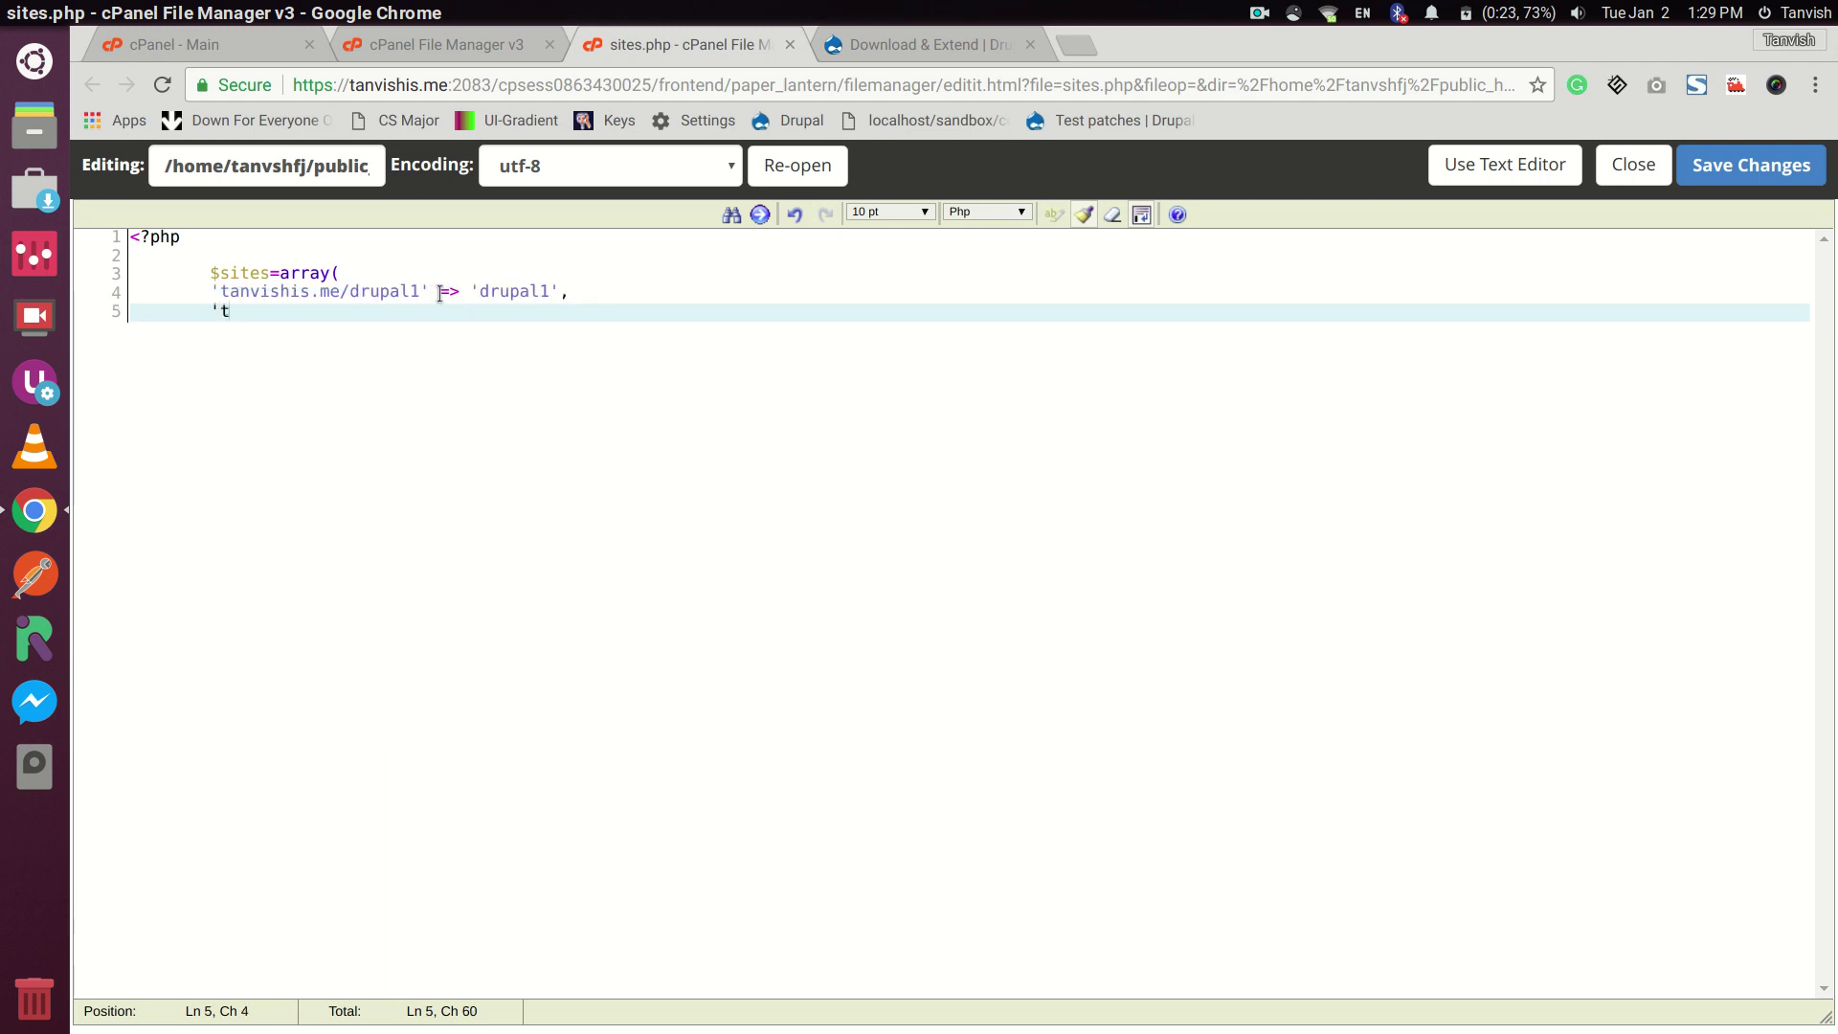
type("anvishis.")
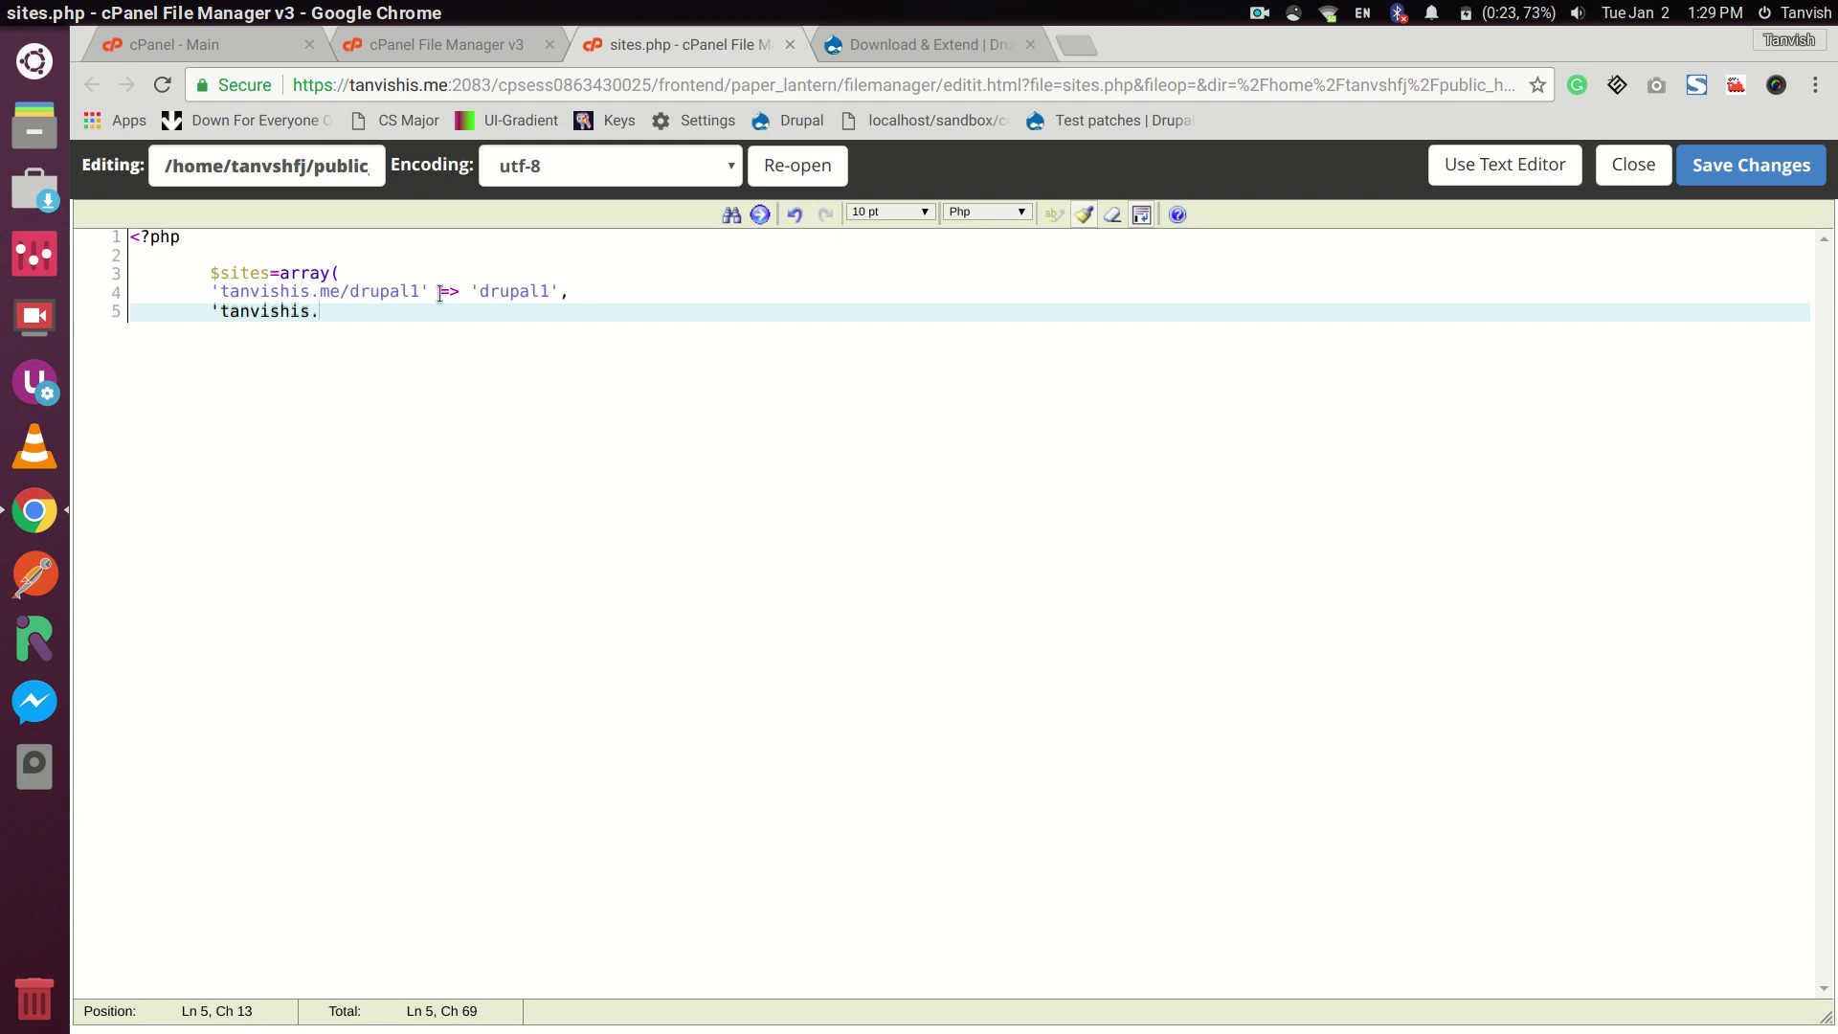
type("me.drupal2' => 'drupal2'")
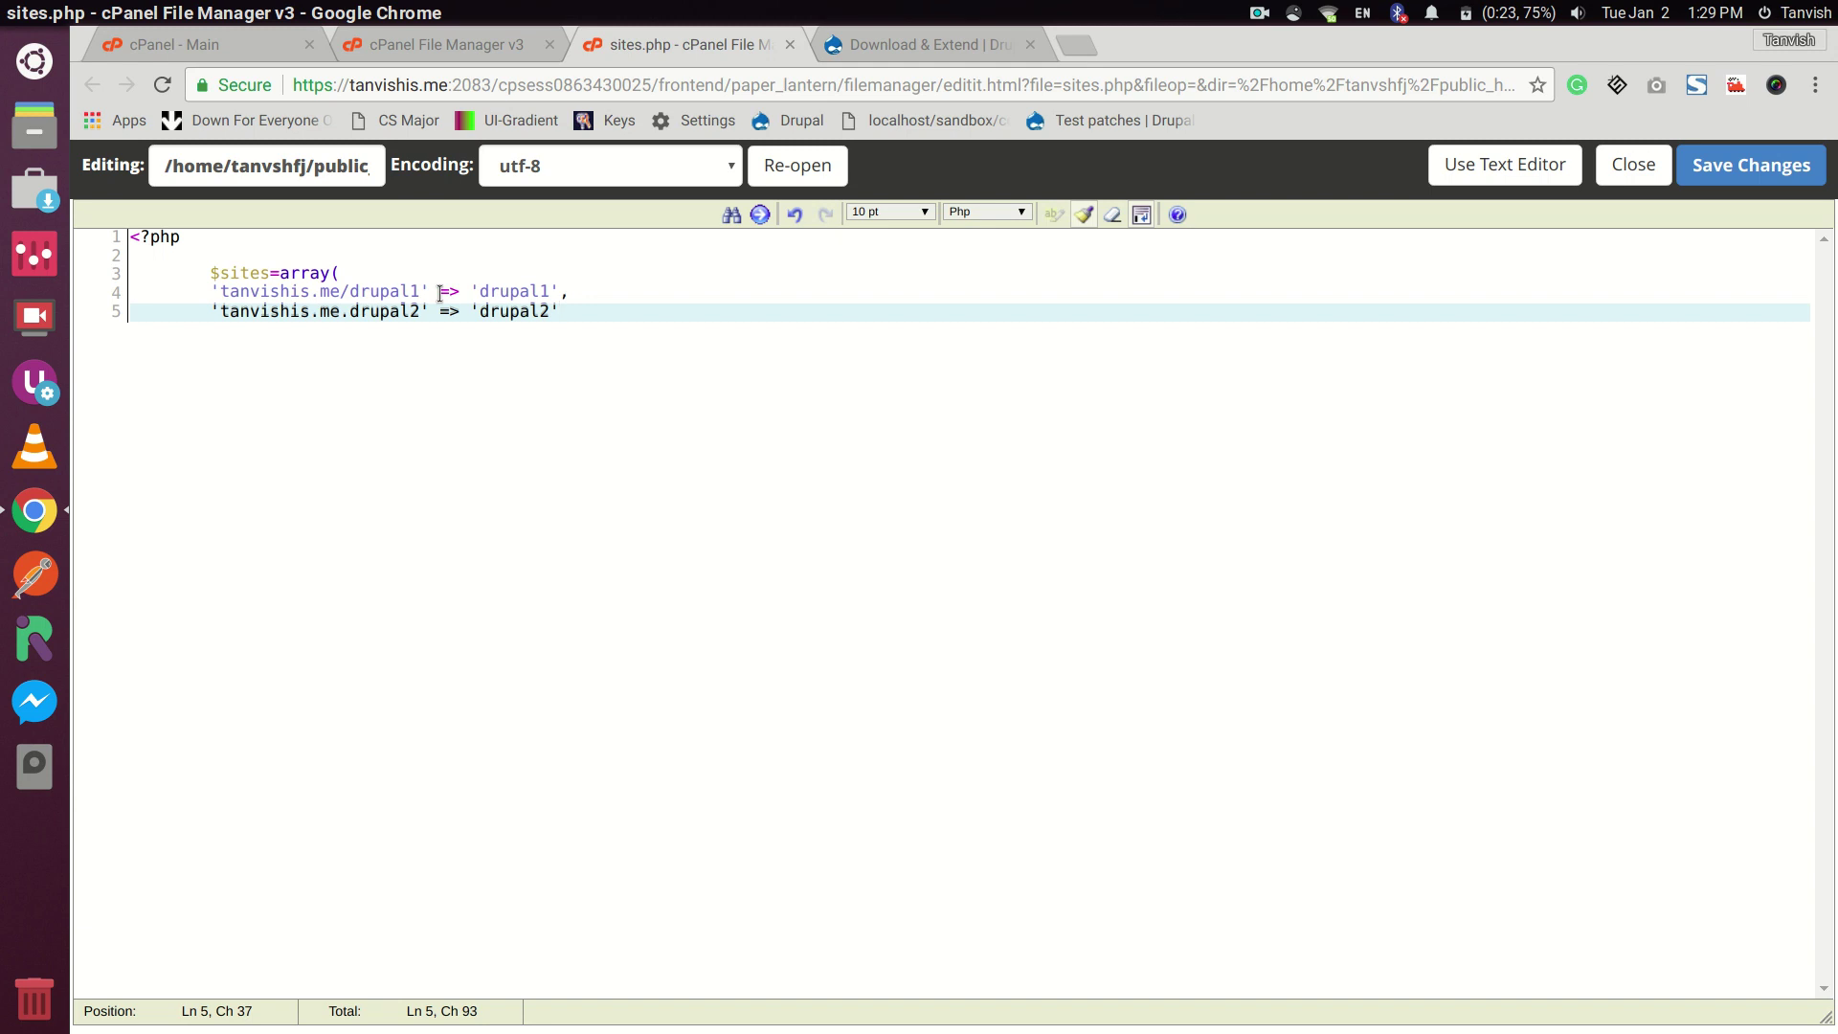
Change the first domain's slash to a dot, making it 'tanvishis.me.drupal1'
key("Up")
key("Left")
key("Left")
key("Left")
key("Left")
key("Left")
key("Left")
key("Left")
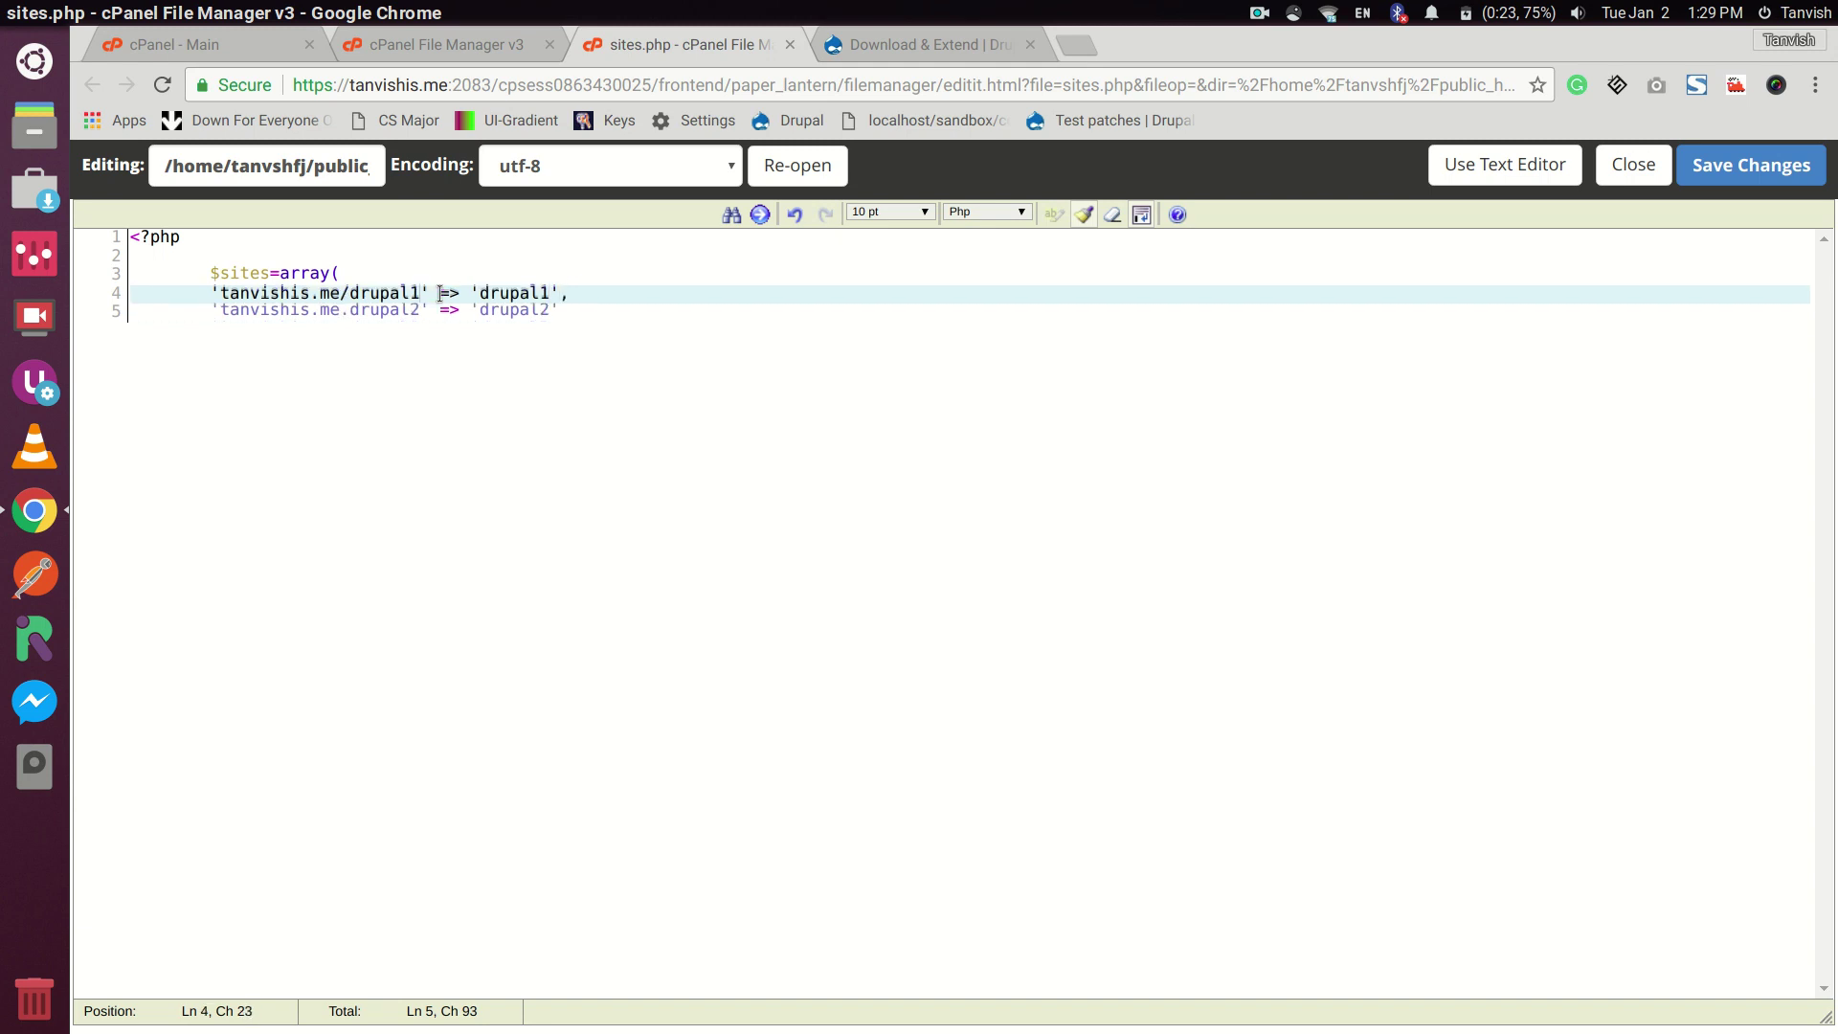
key("Left")
key("Left")
key("Left")
key("BackSpace")
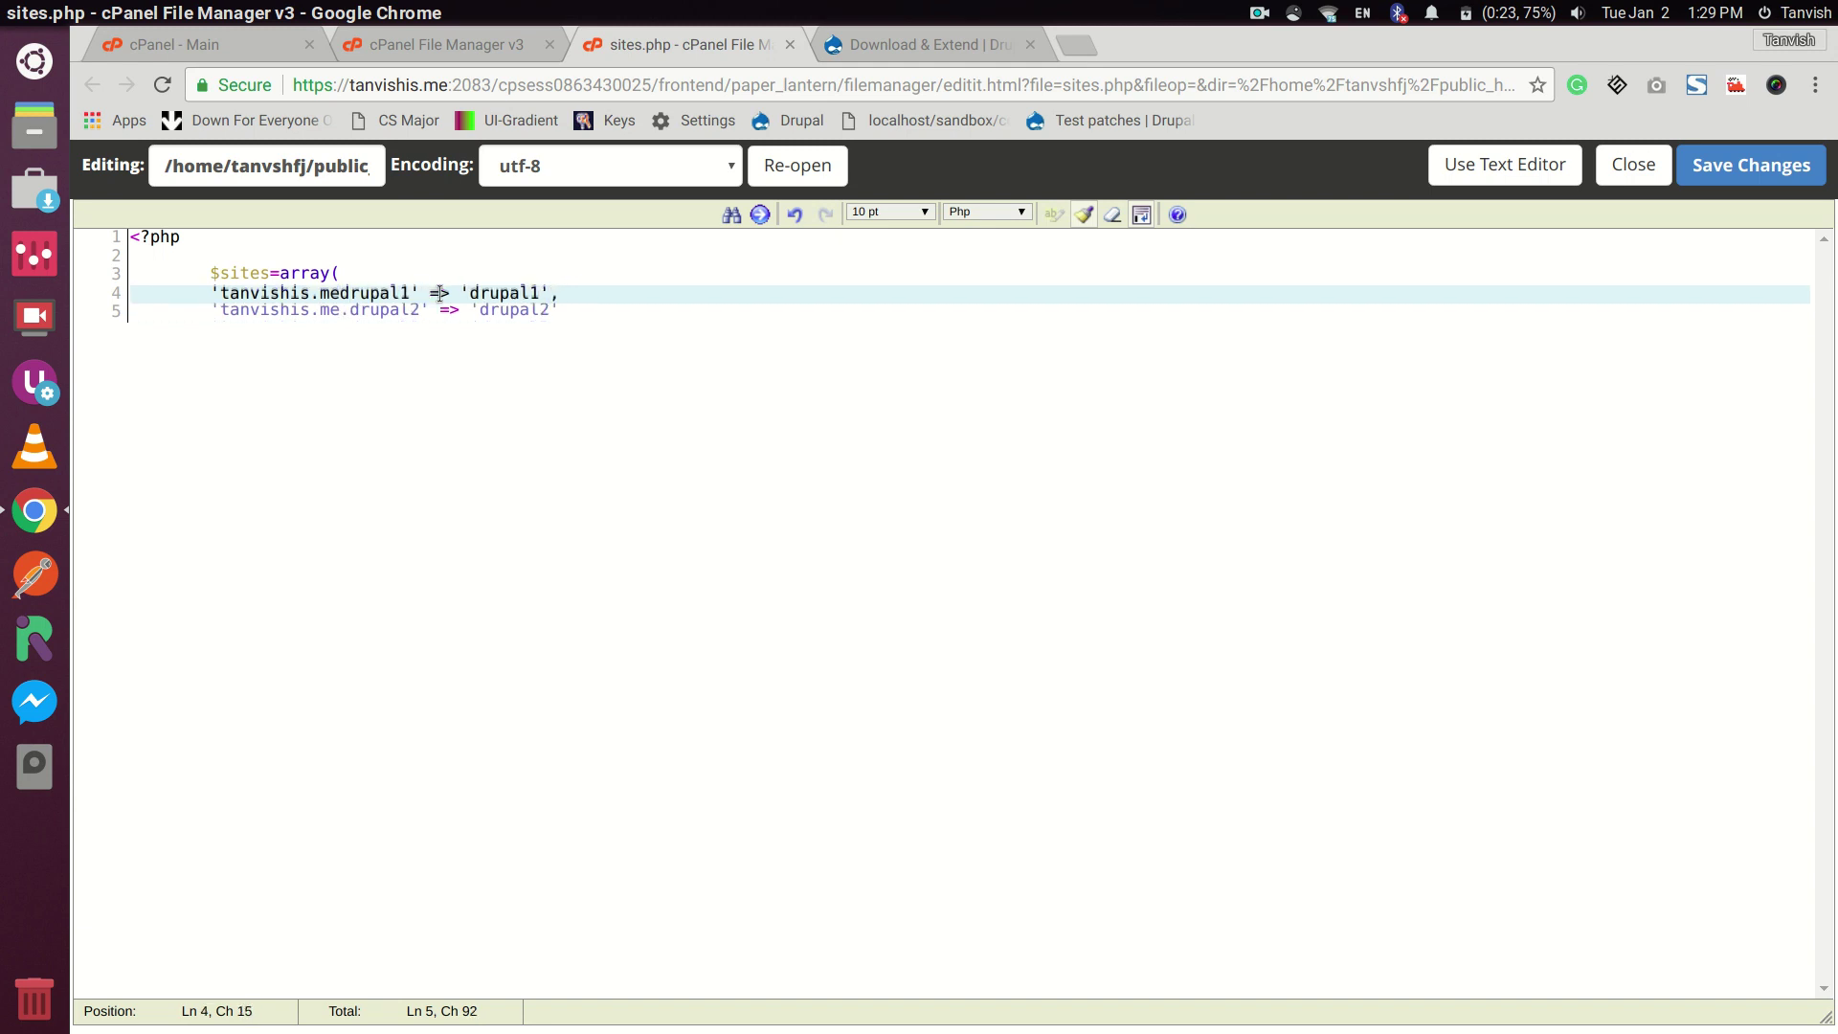
type(".")
Close the array with ');' and the file with '?>', then save sites.php
left_click(577, 315)
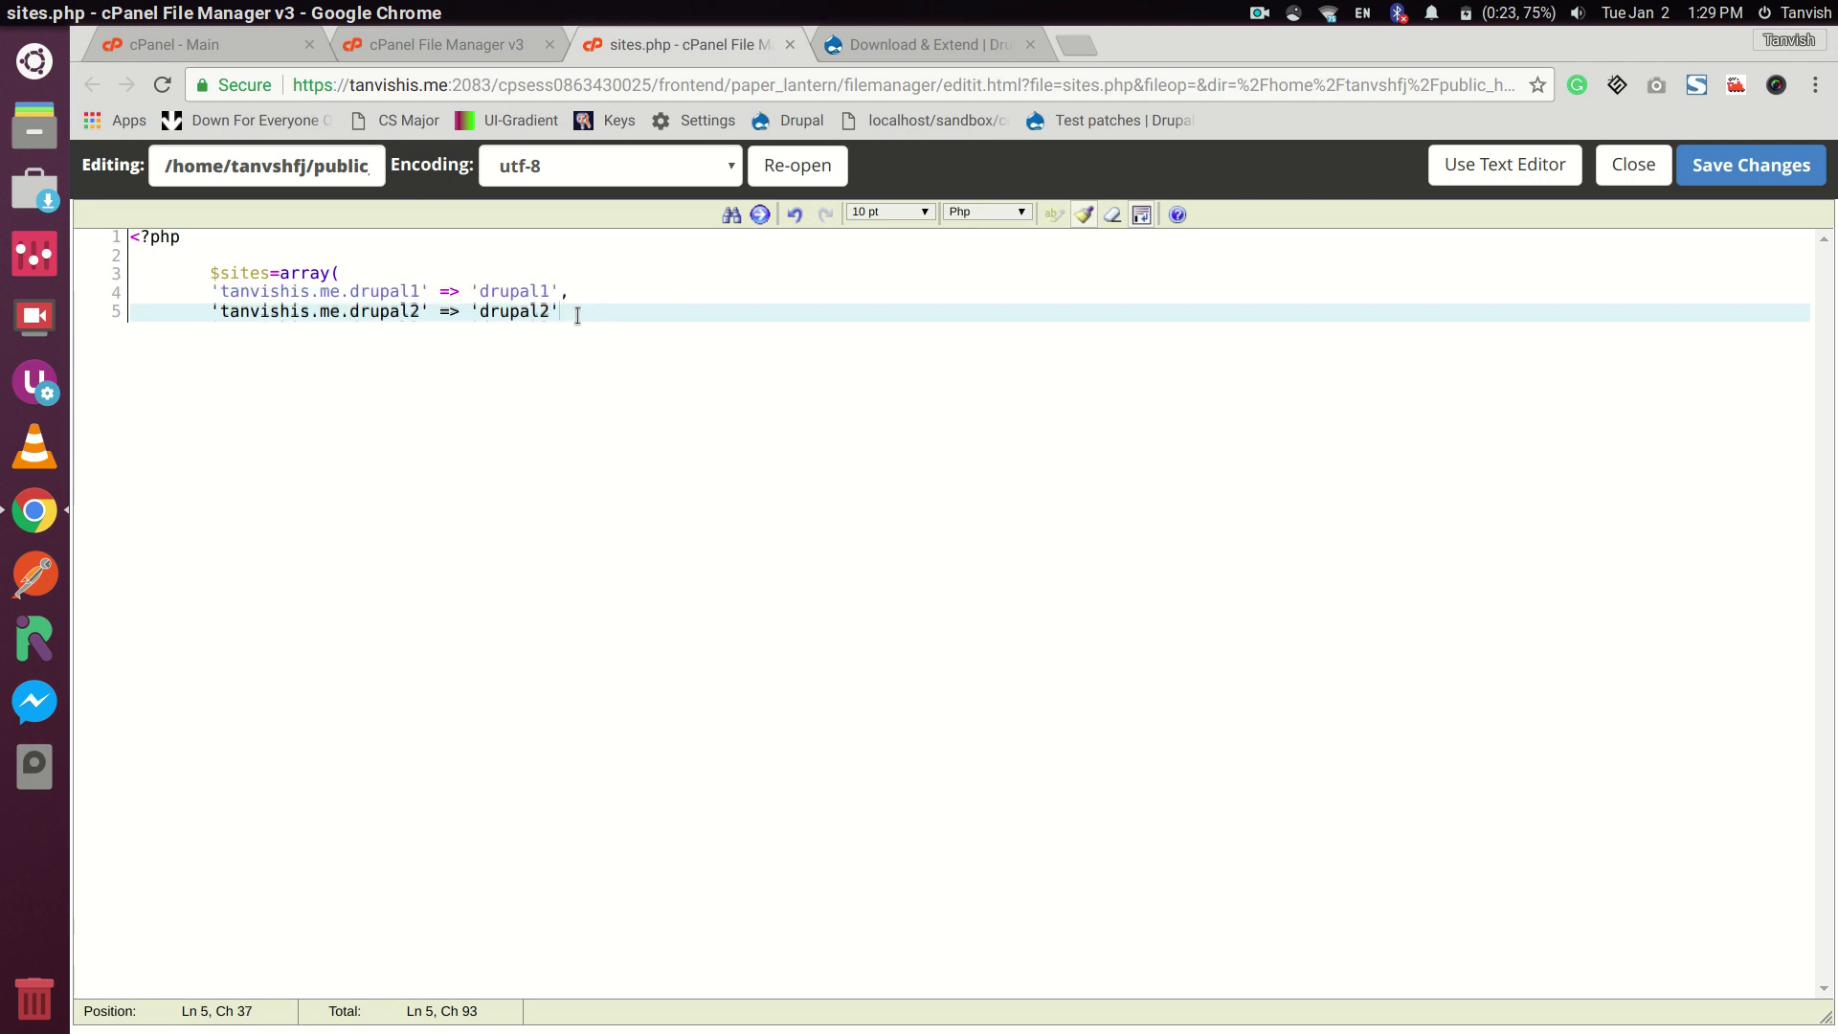
key("Return")
type(")")
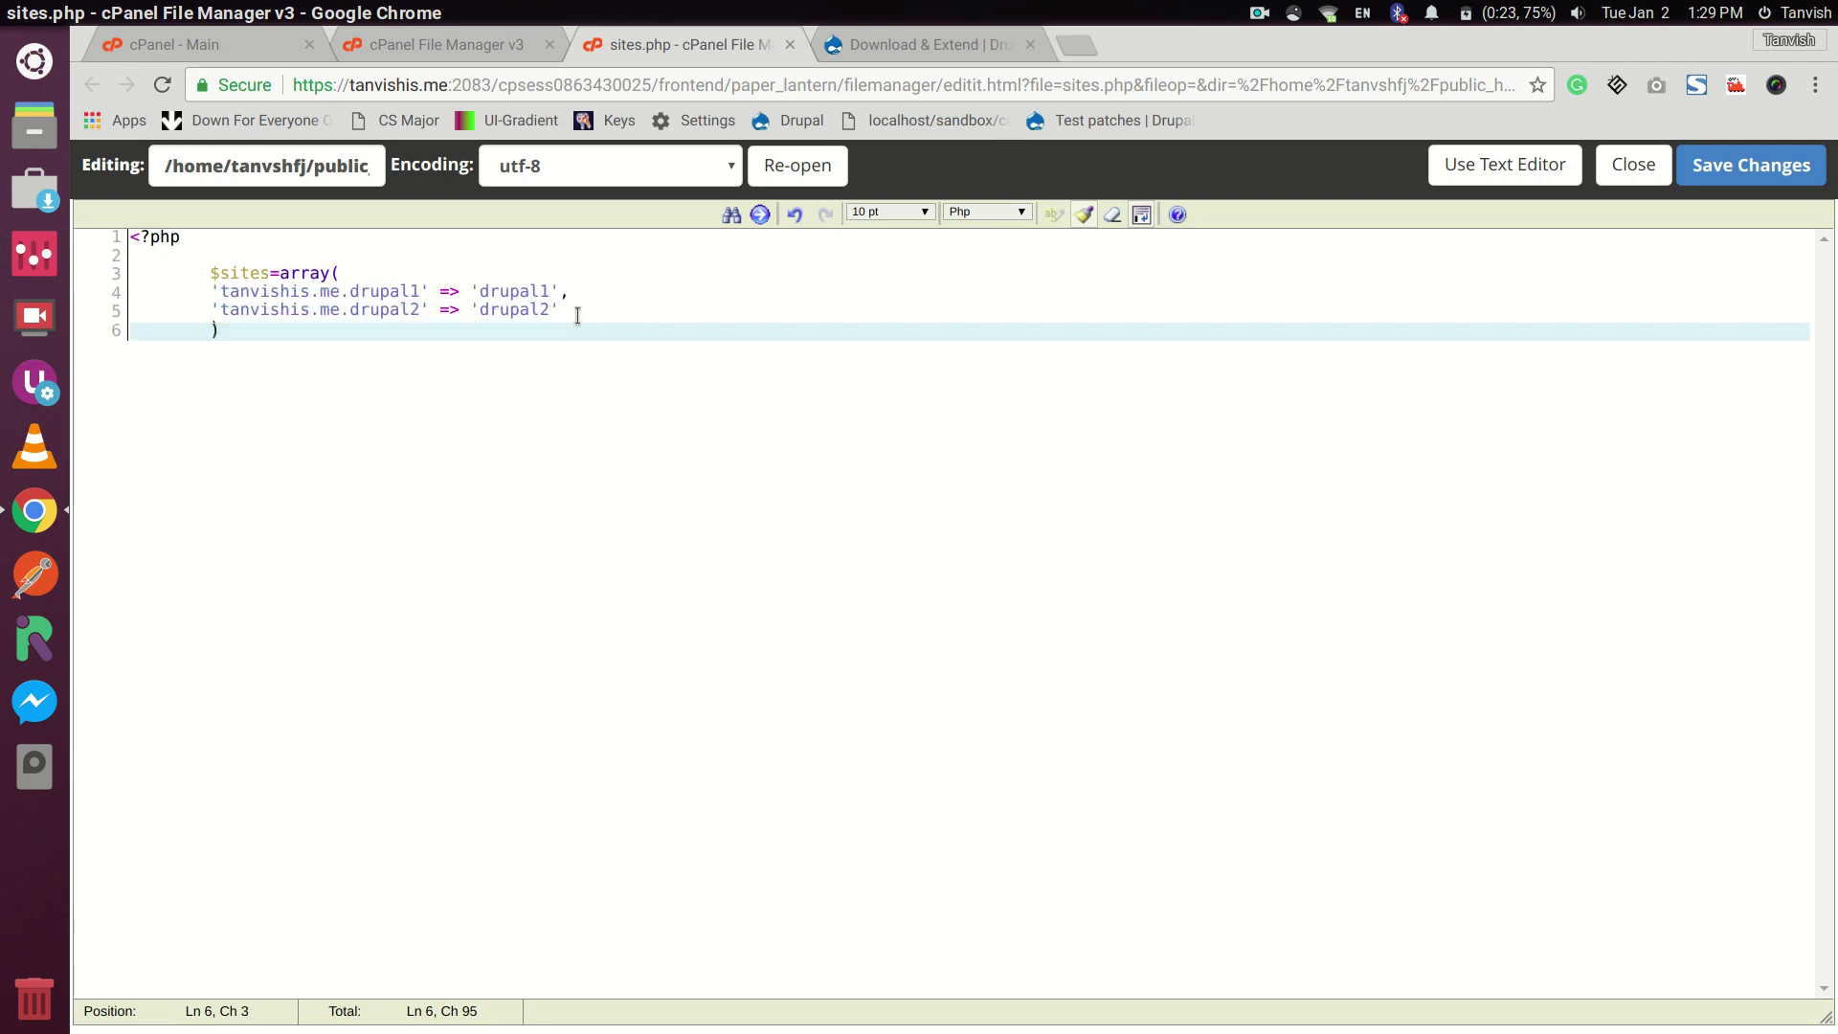
type(";")
key("Return")
key("Tab")
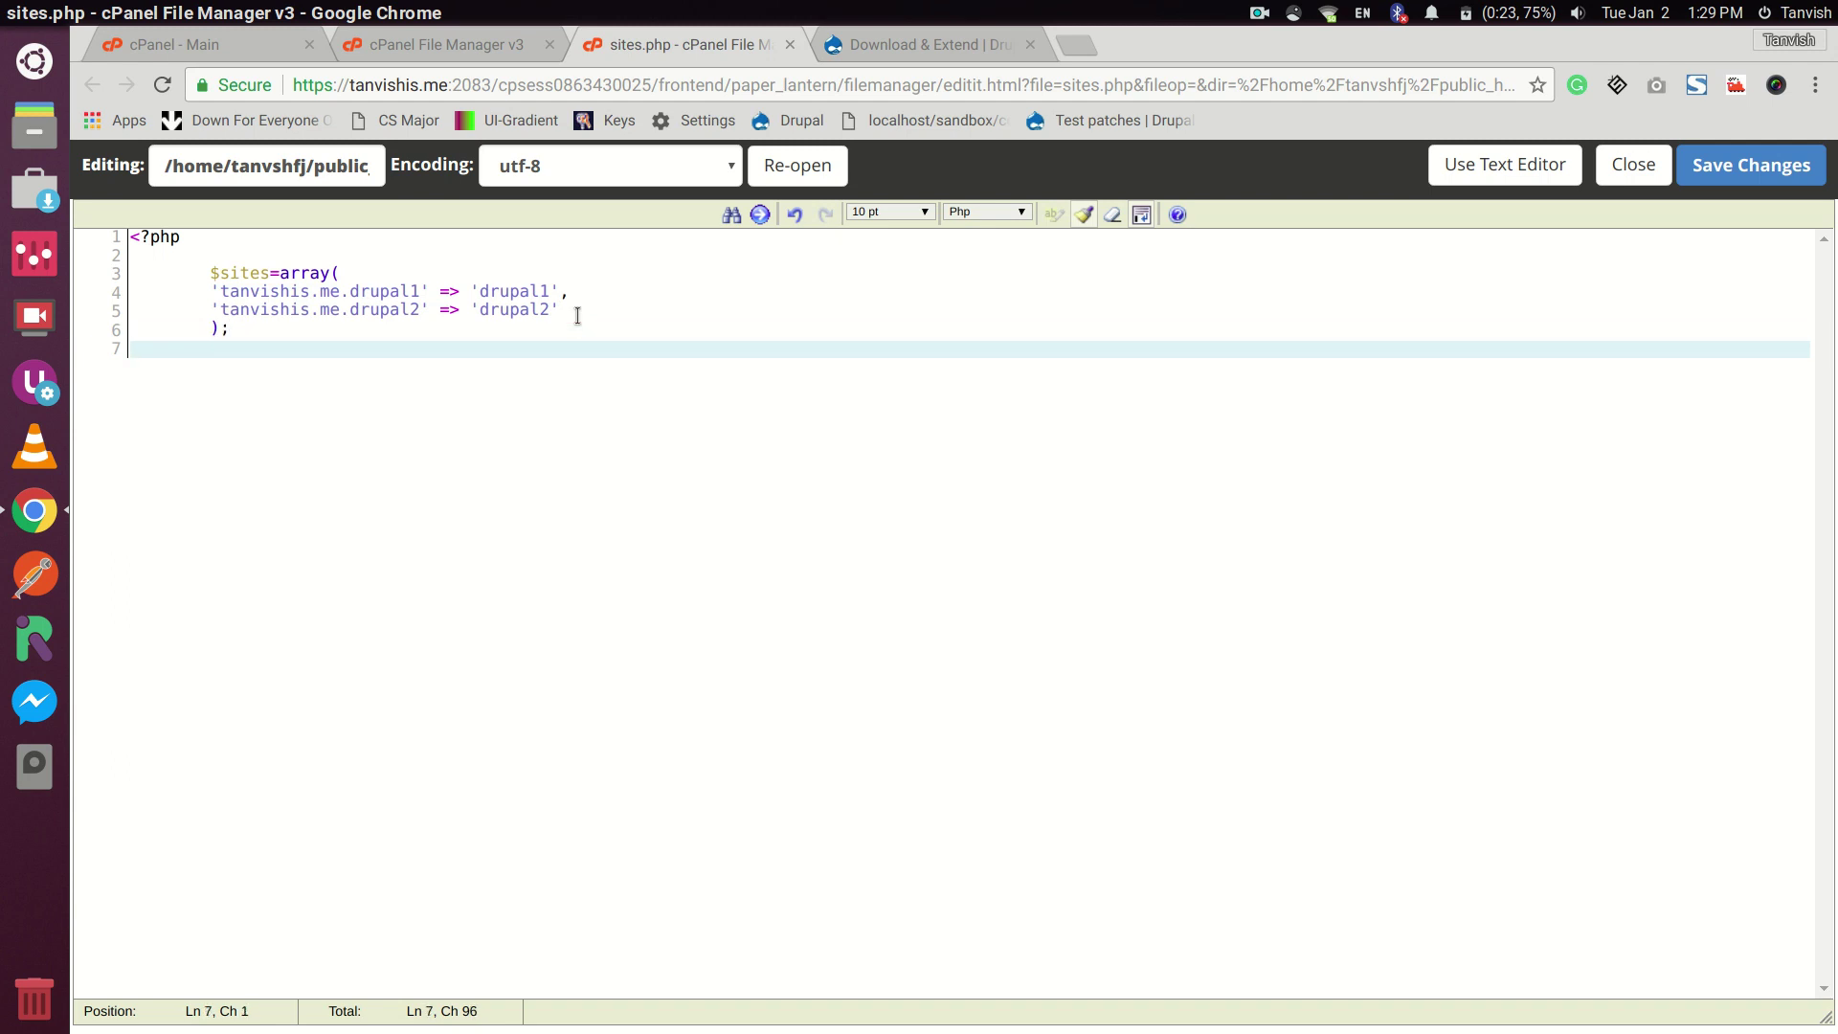
type("?>")
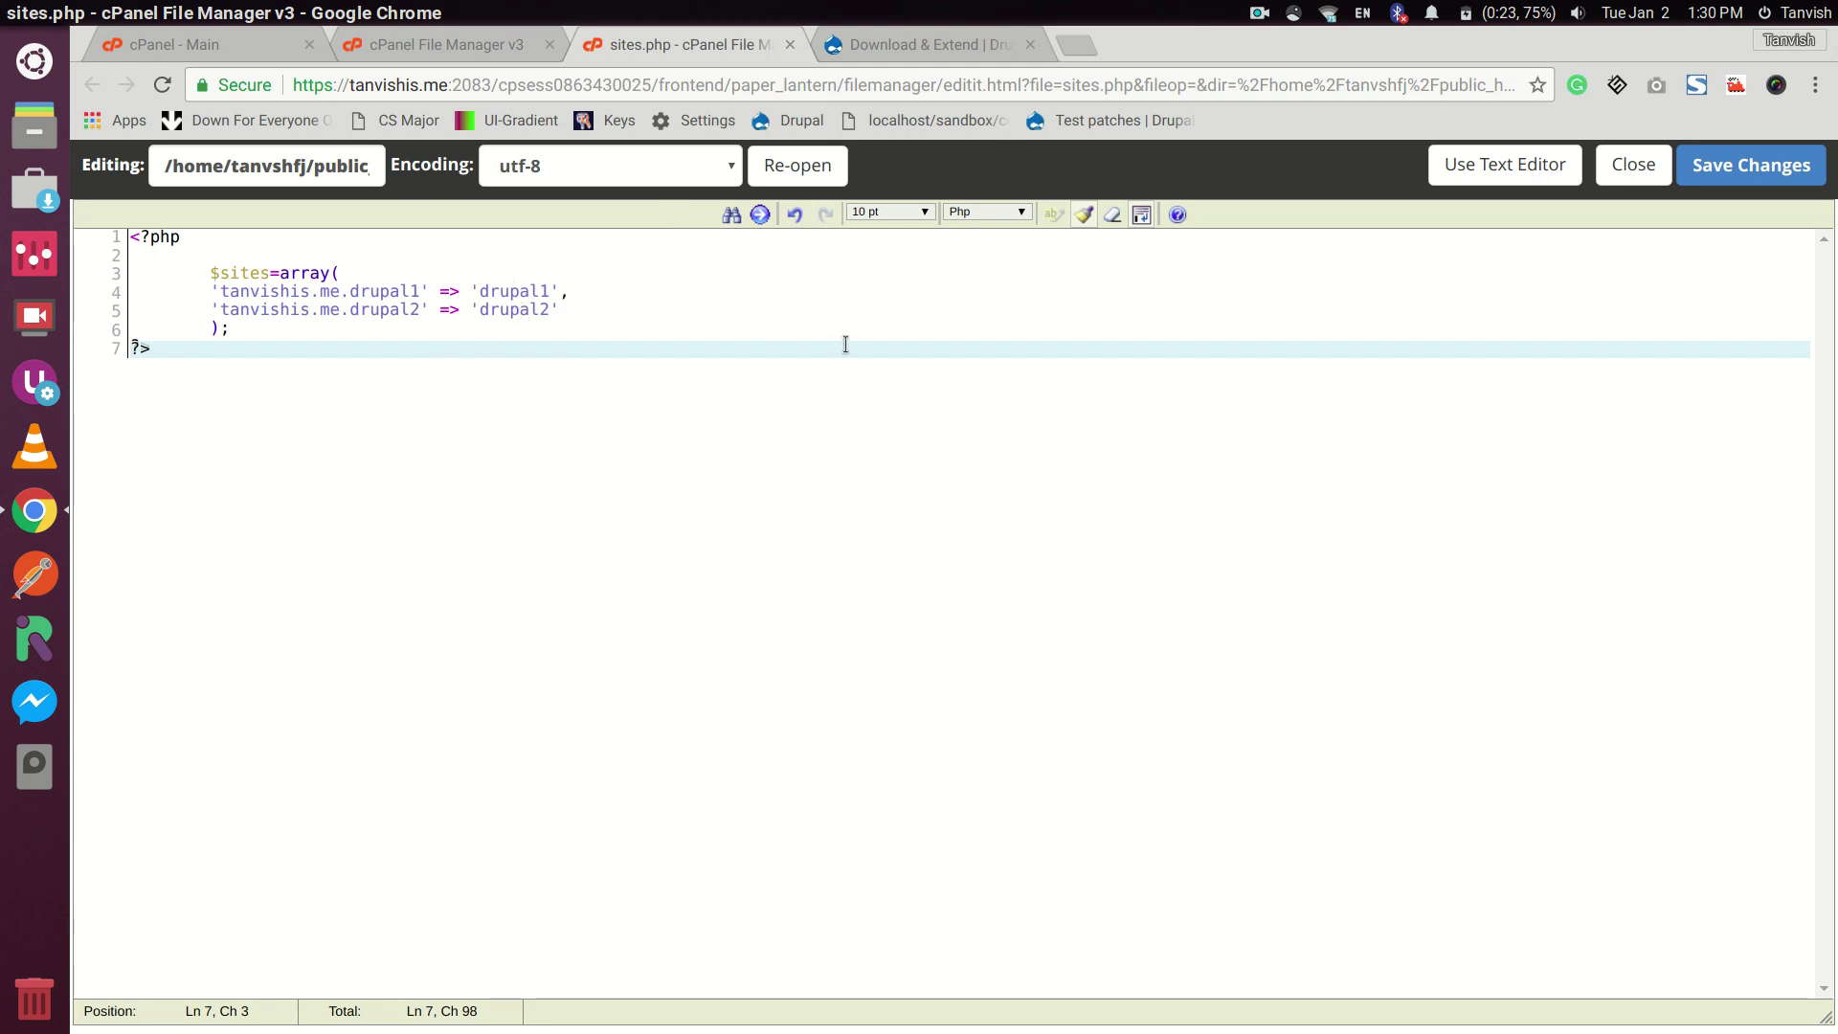
left_click(1799, 178)
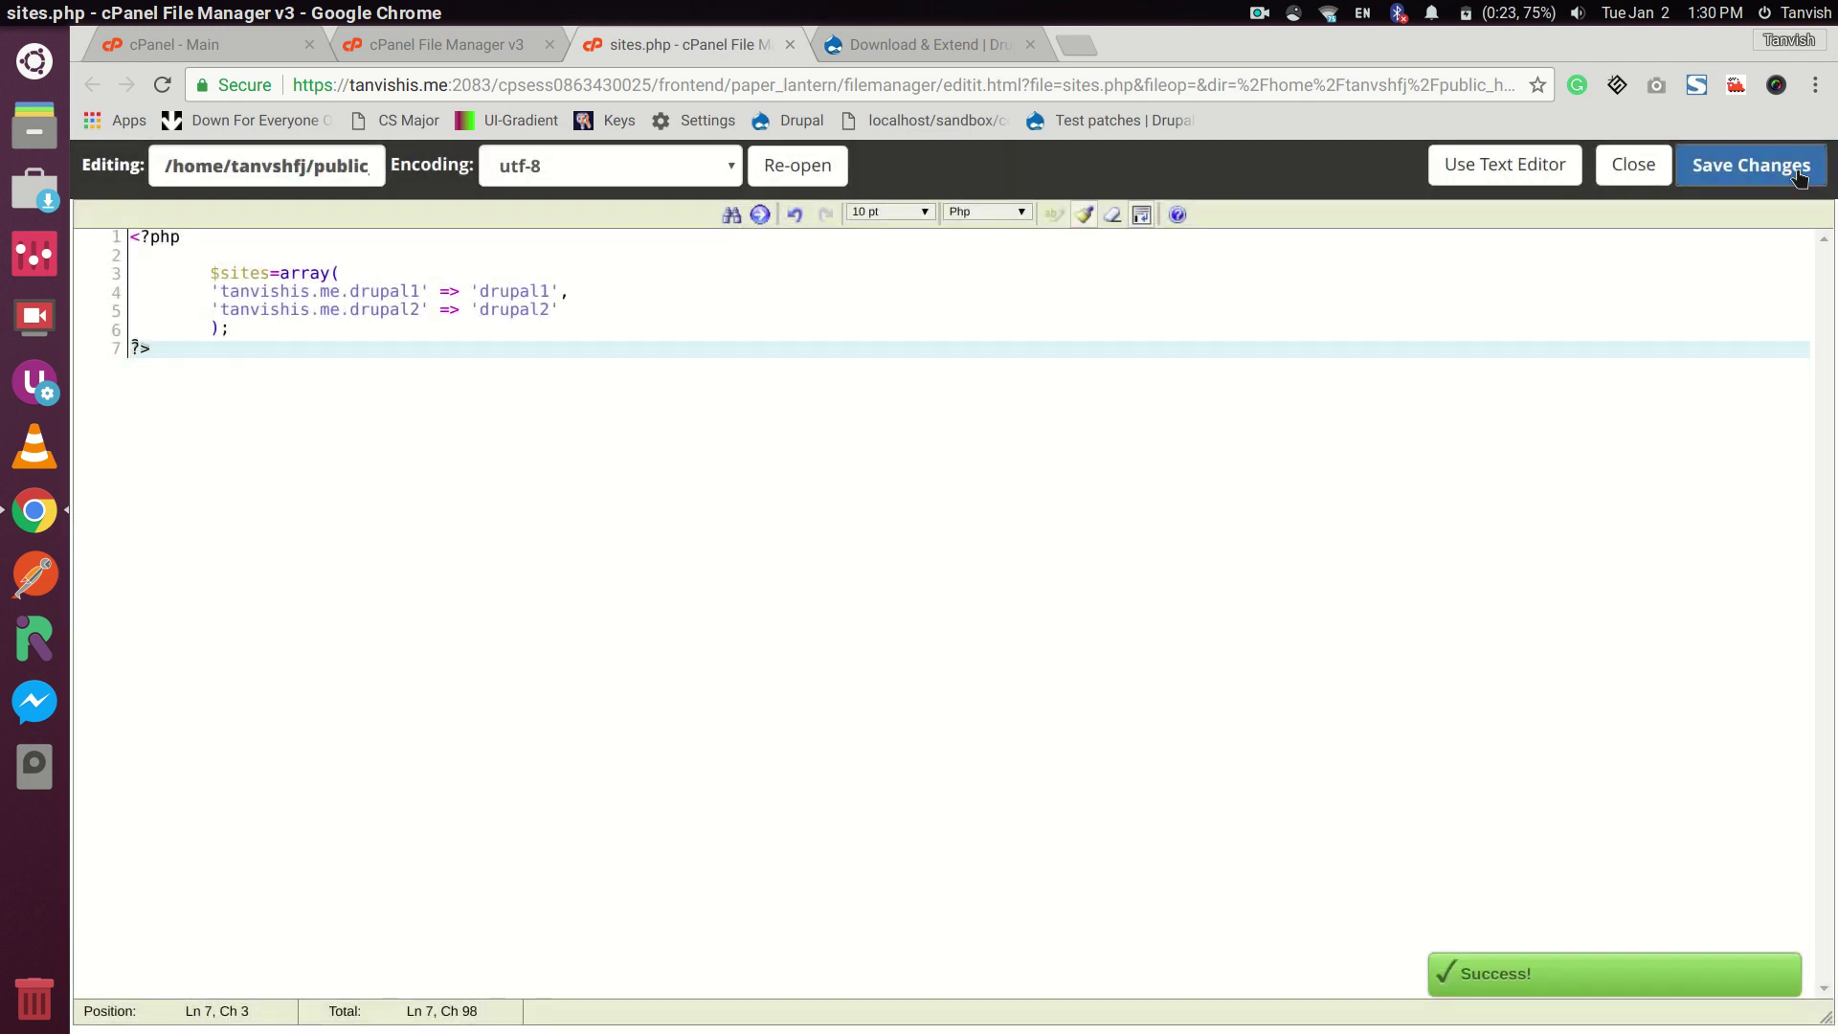
Close the editor and browse drupal8/sites, checking default, to see the 104-byte sites.php
left_click(790, 45)
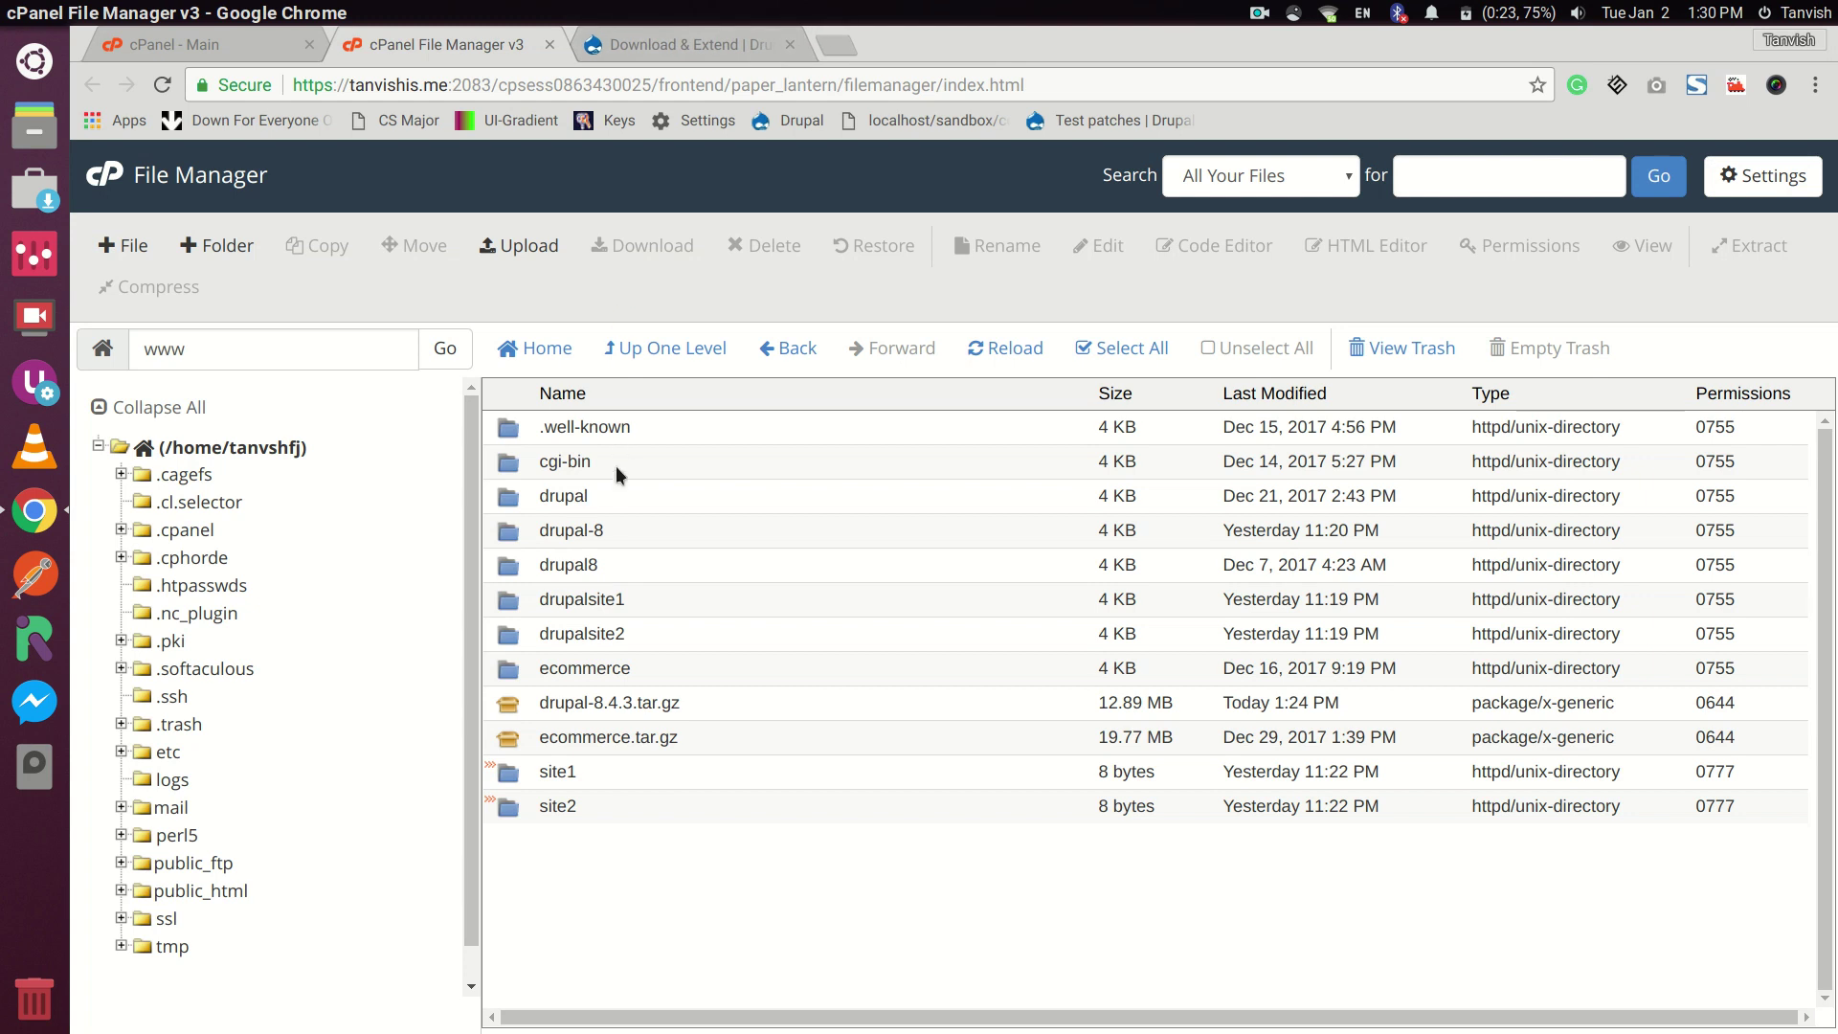
double_click(614, 576)
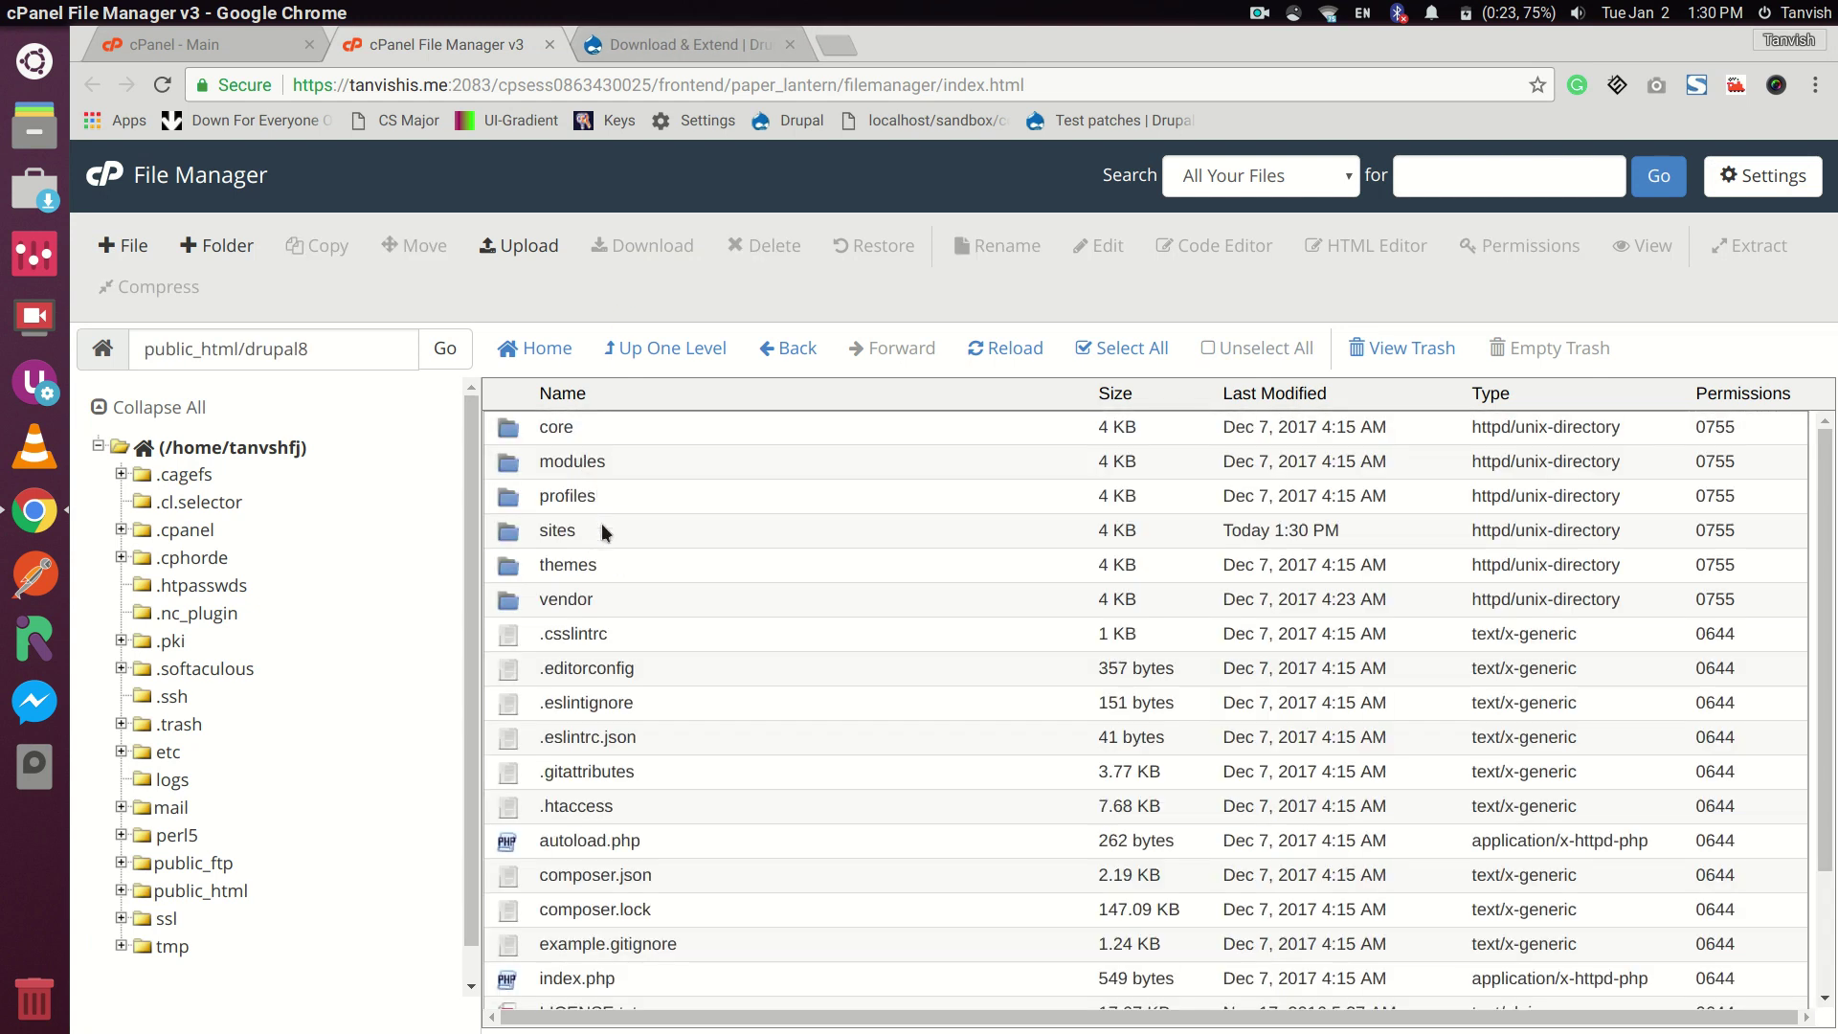
double_click(601, 524)
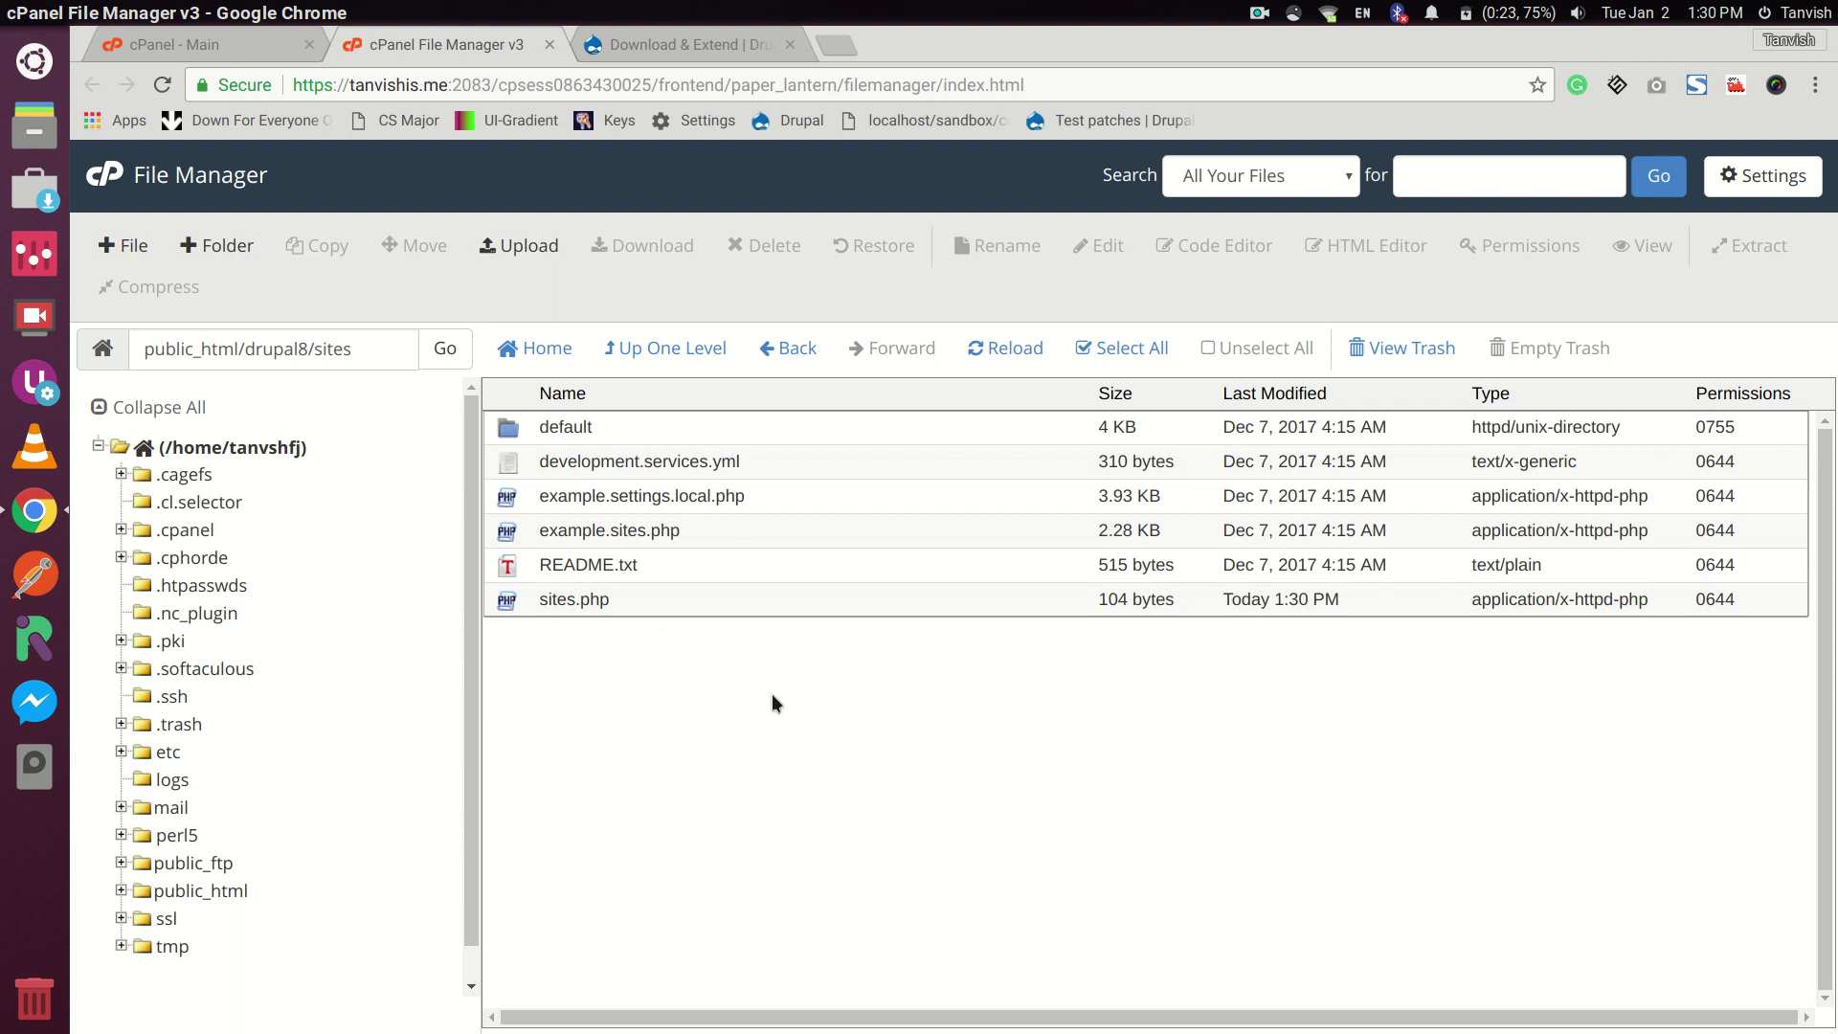
double_click(693, 438)
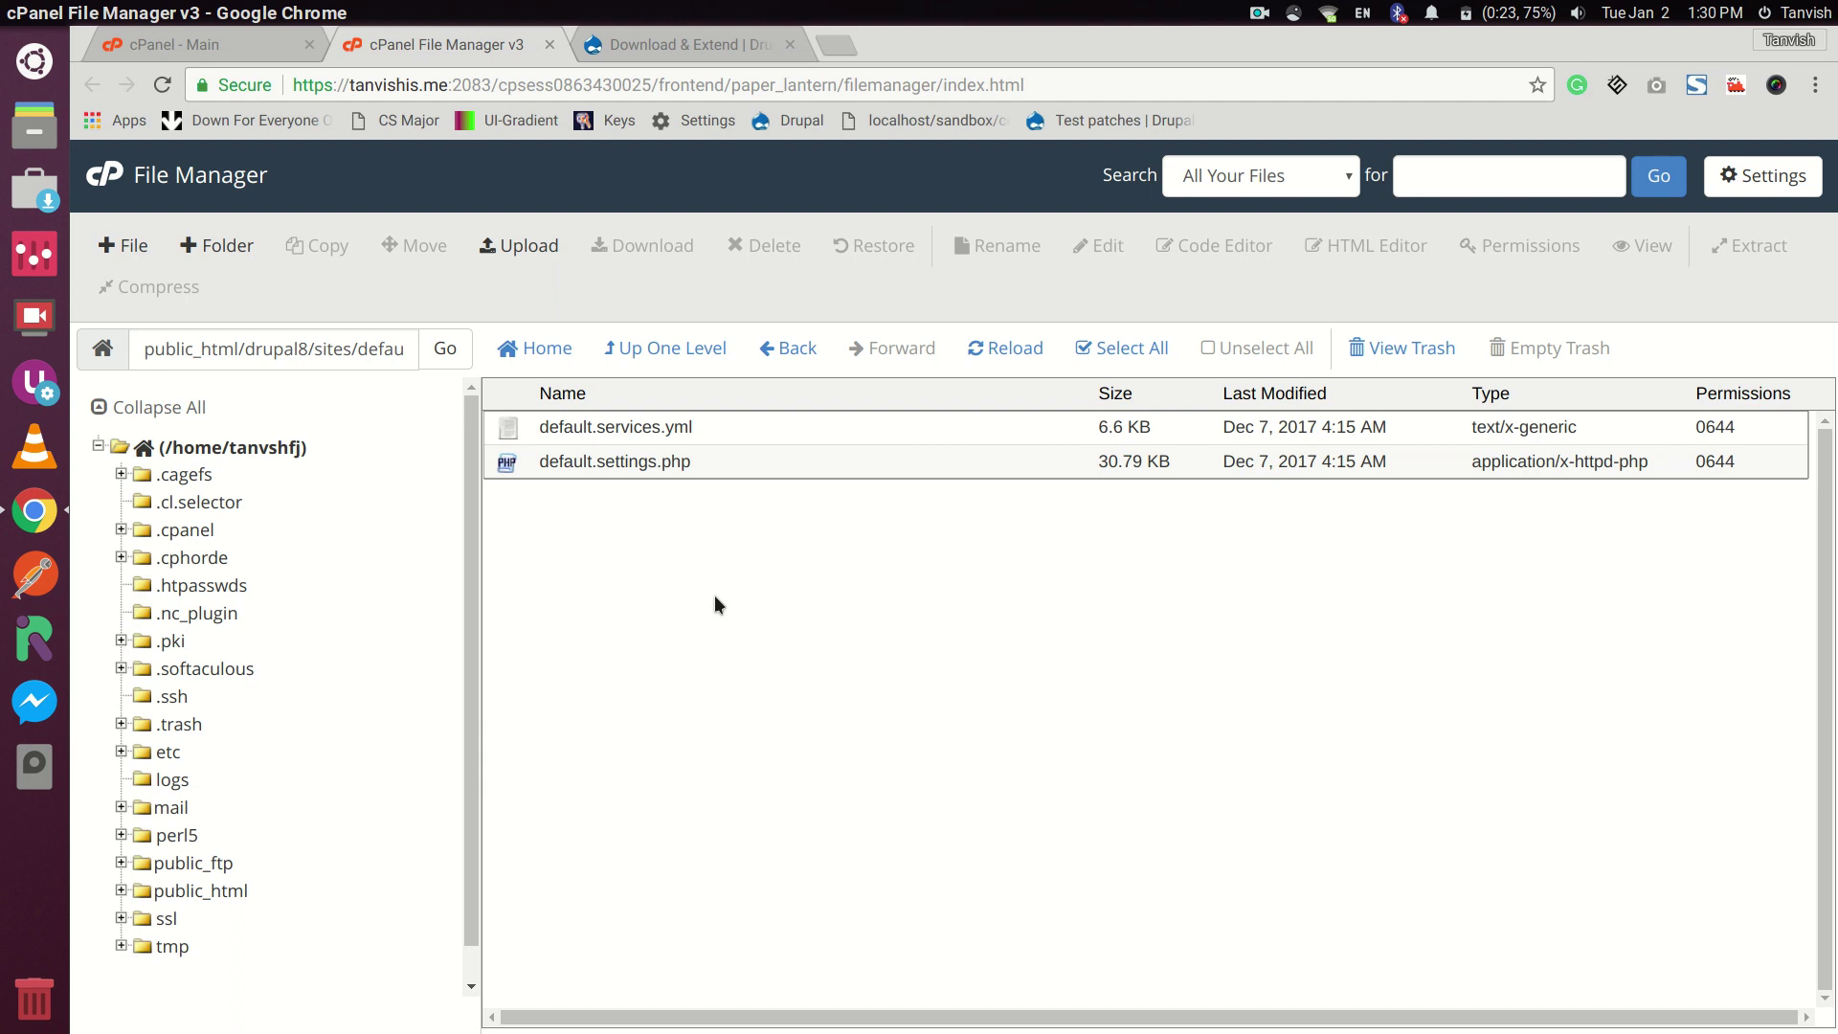
left_click(644, 360)
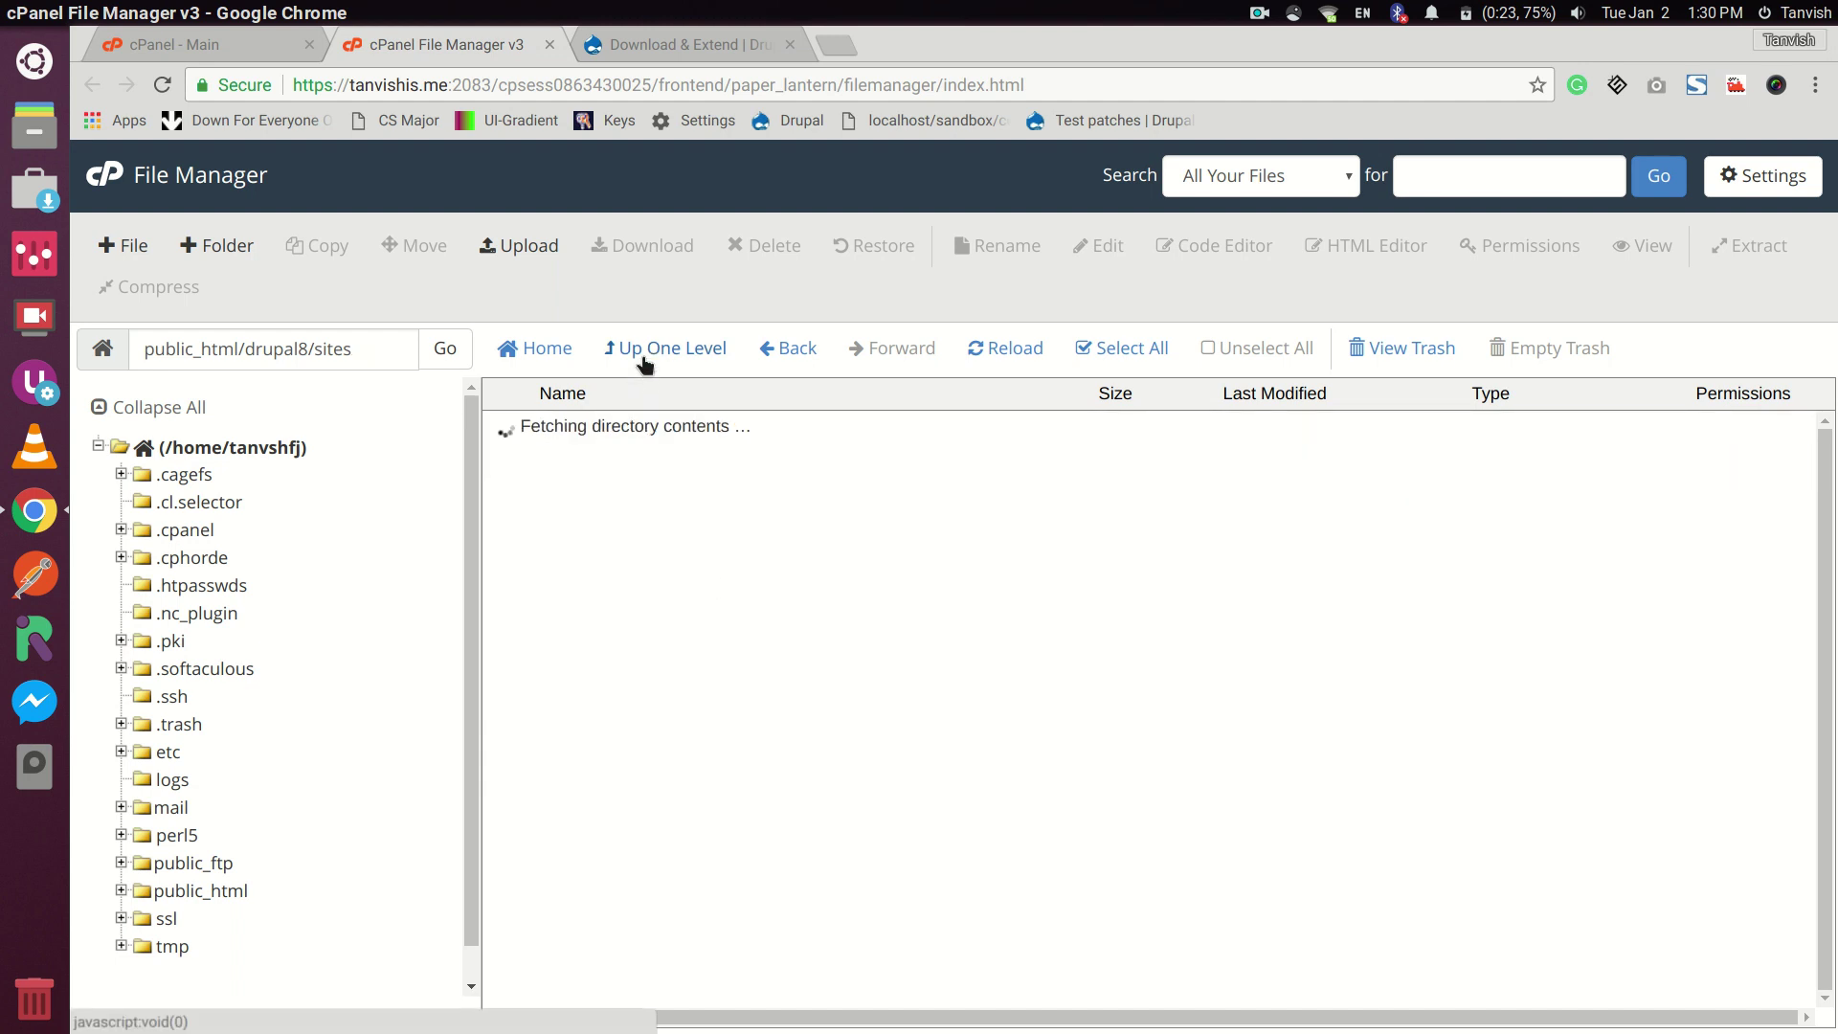
Launch PuTTY from the dash and connect to server47.web-hosting.com on port 20198
left_click(21, 82)
type("putt")
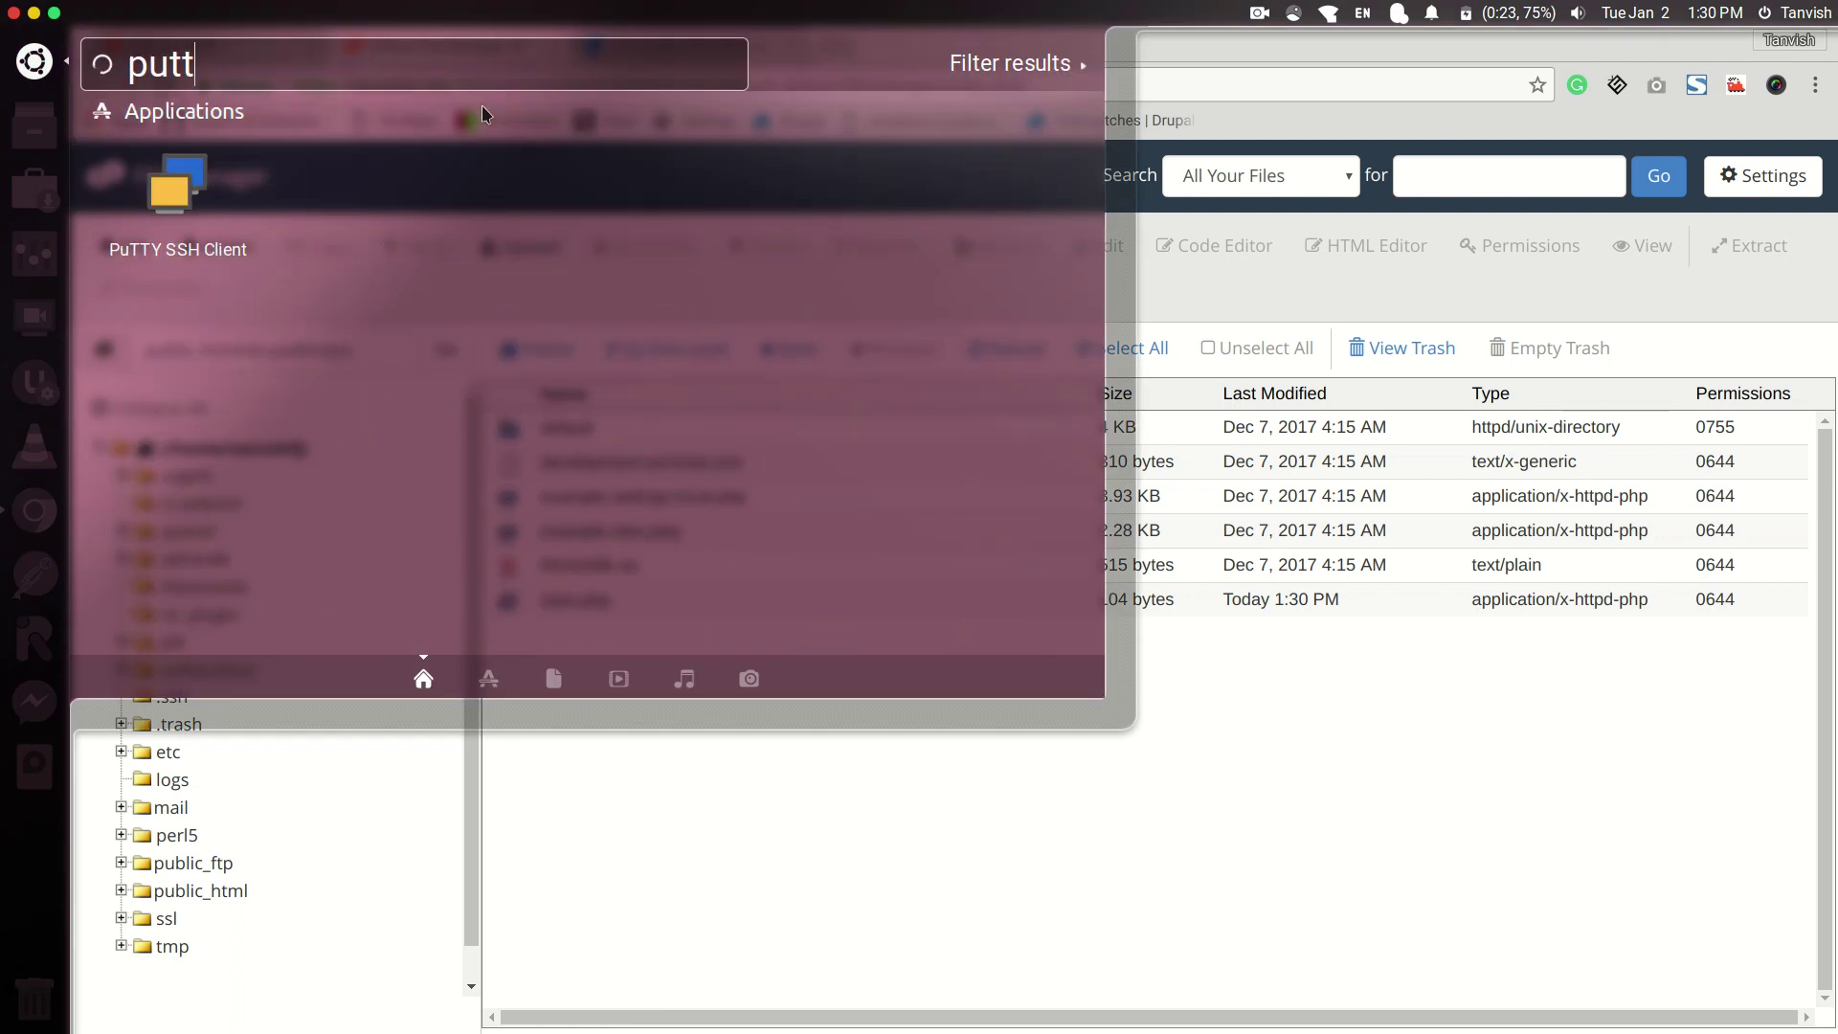
key("Return")
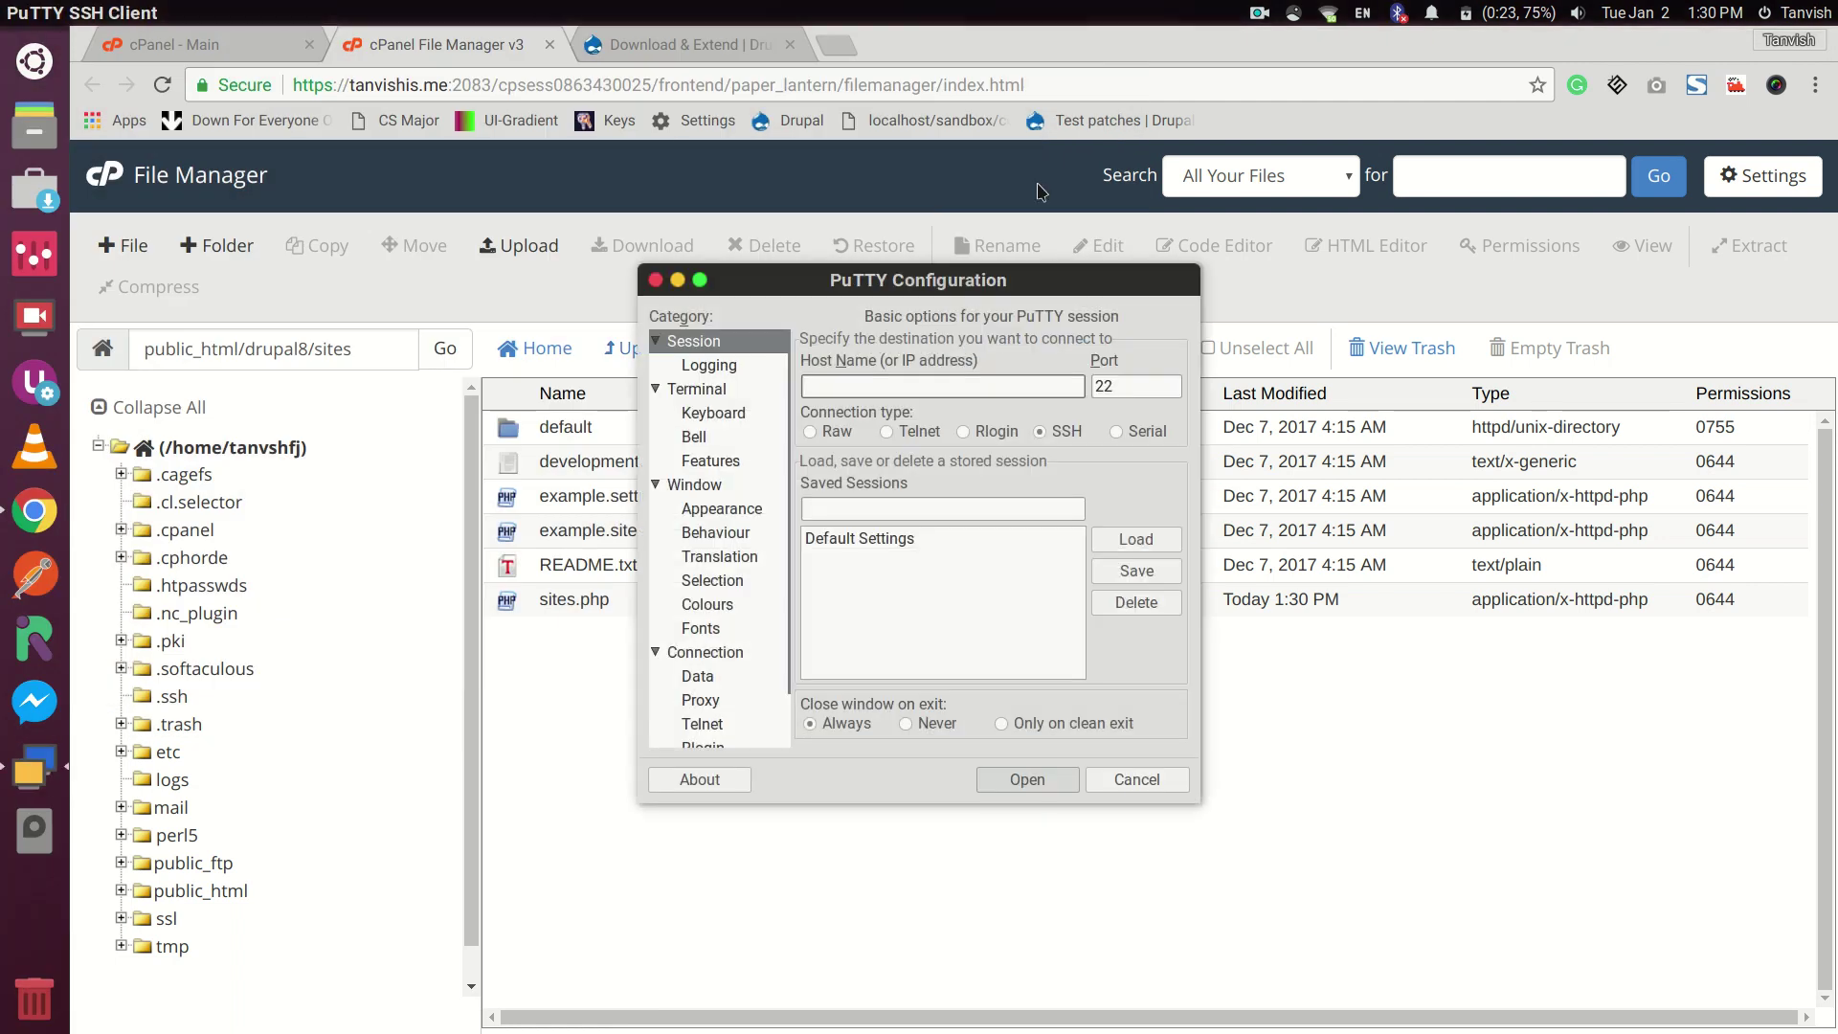
type("server47.web-hosting.com")
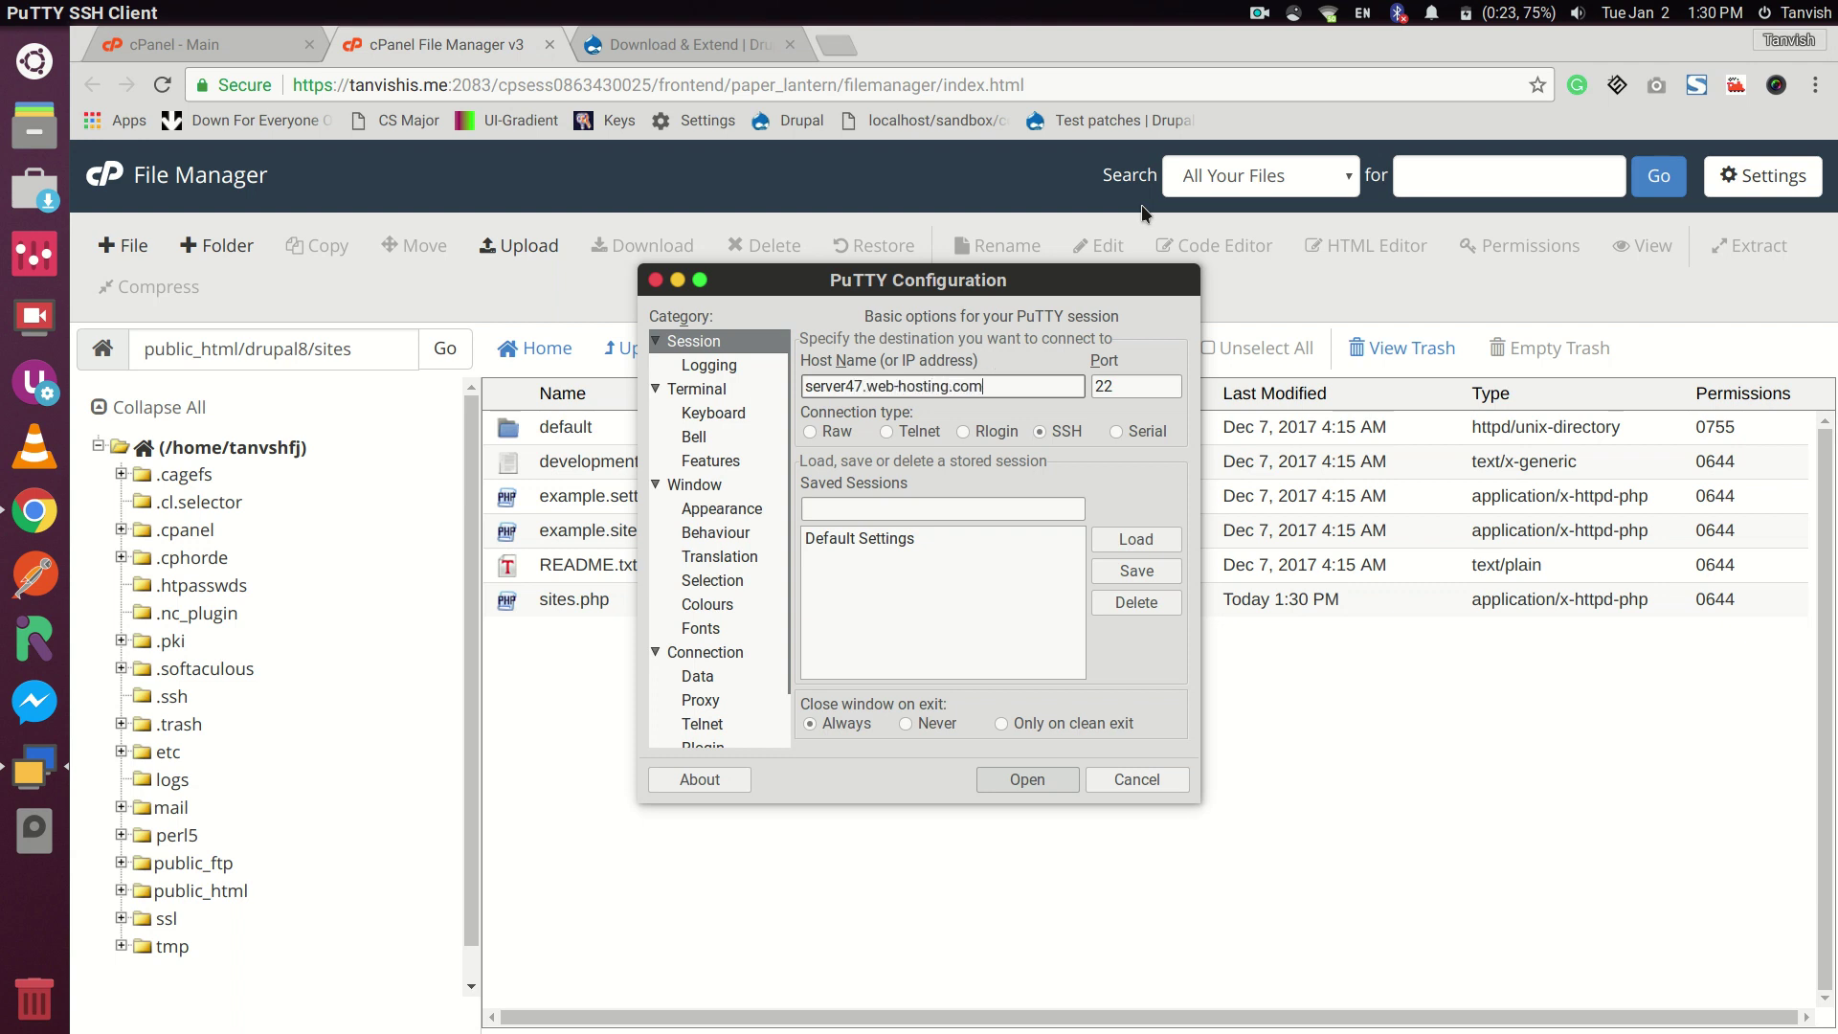
key("Tab")
type("20198")
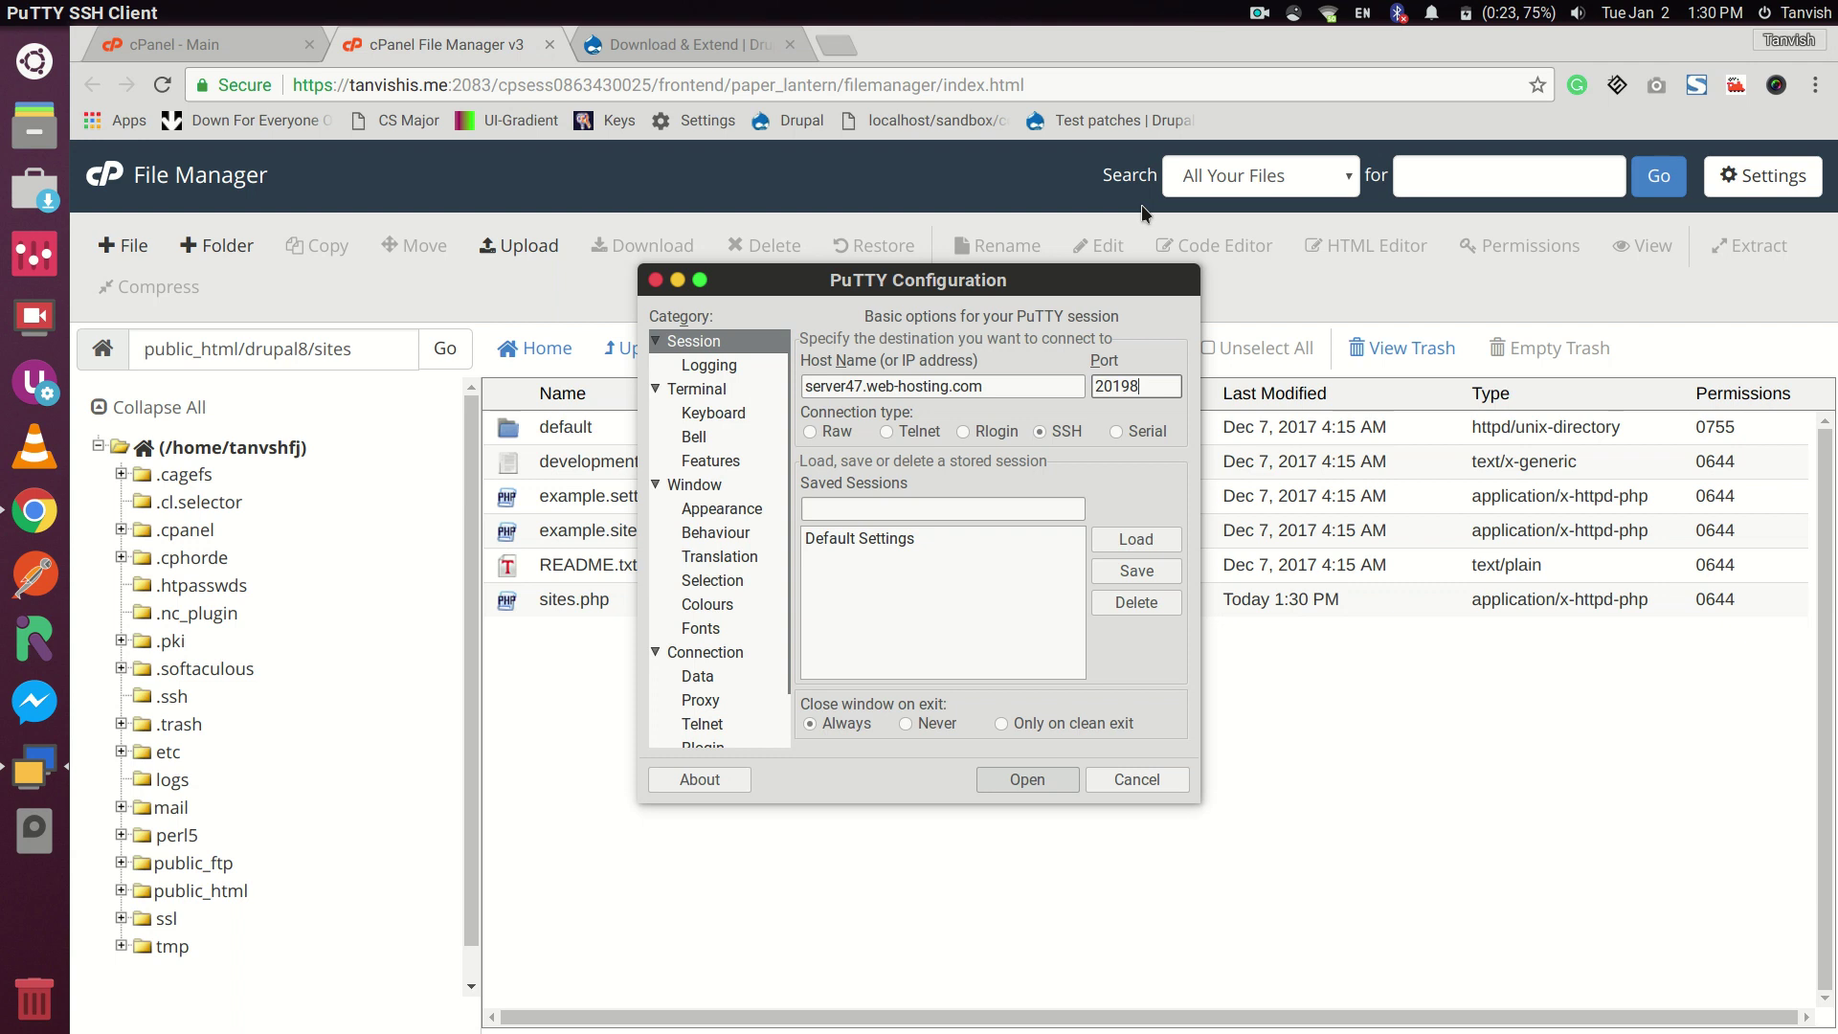
key("Return")
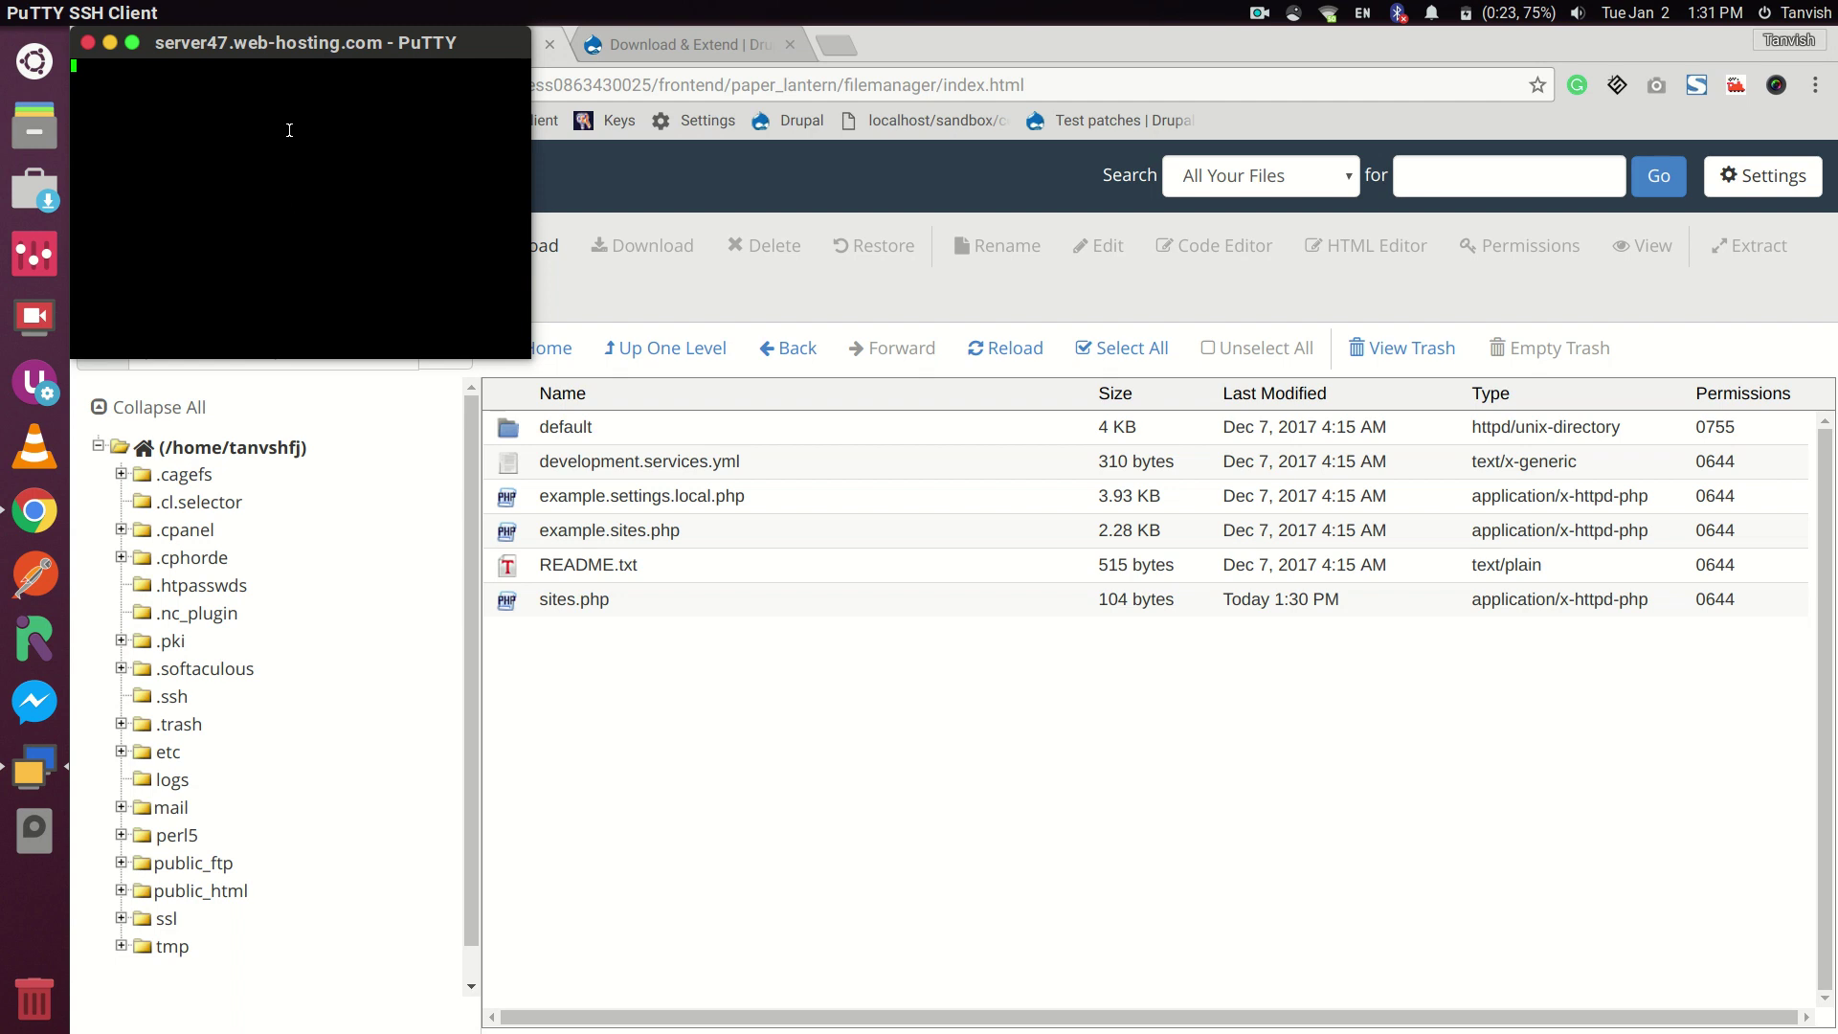
Close the session and reconnect PuTTY to server47.web-hosting.com on port 21098
left_click(88, 43)
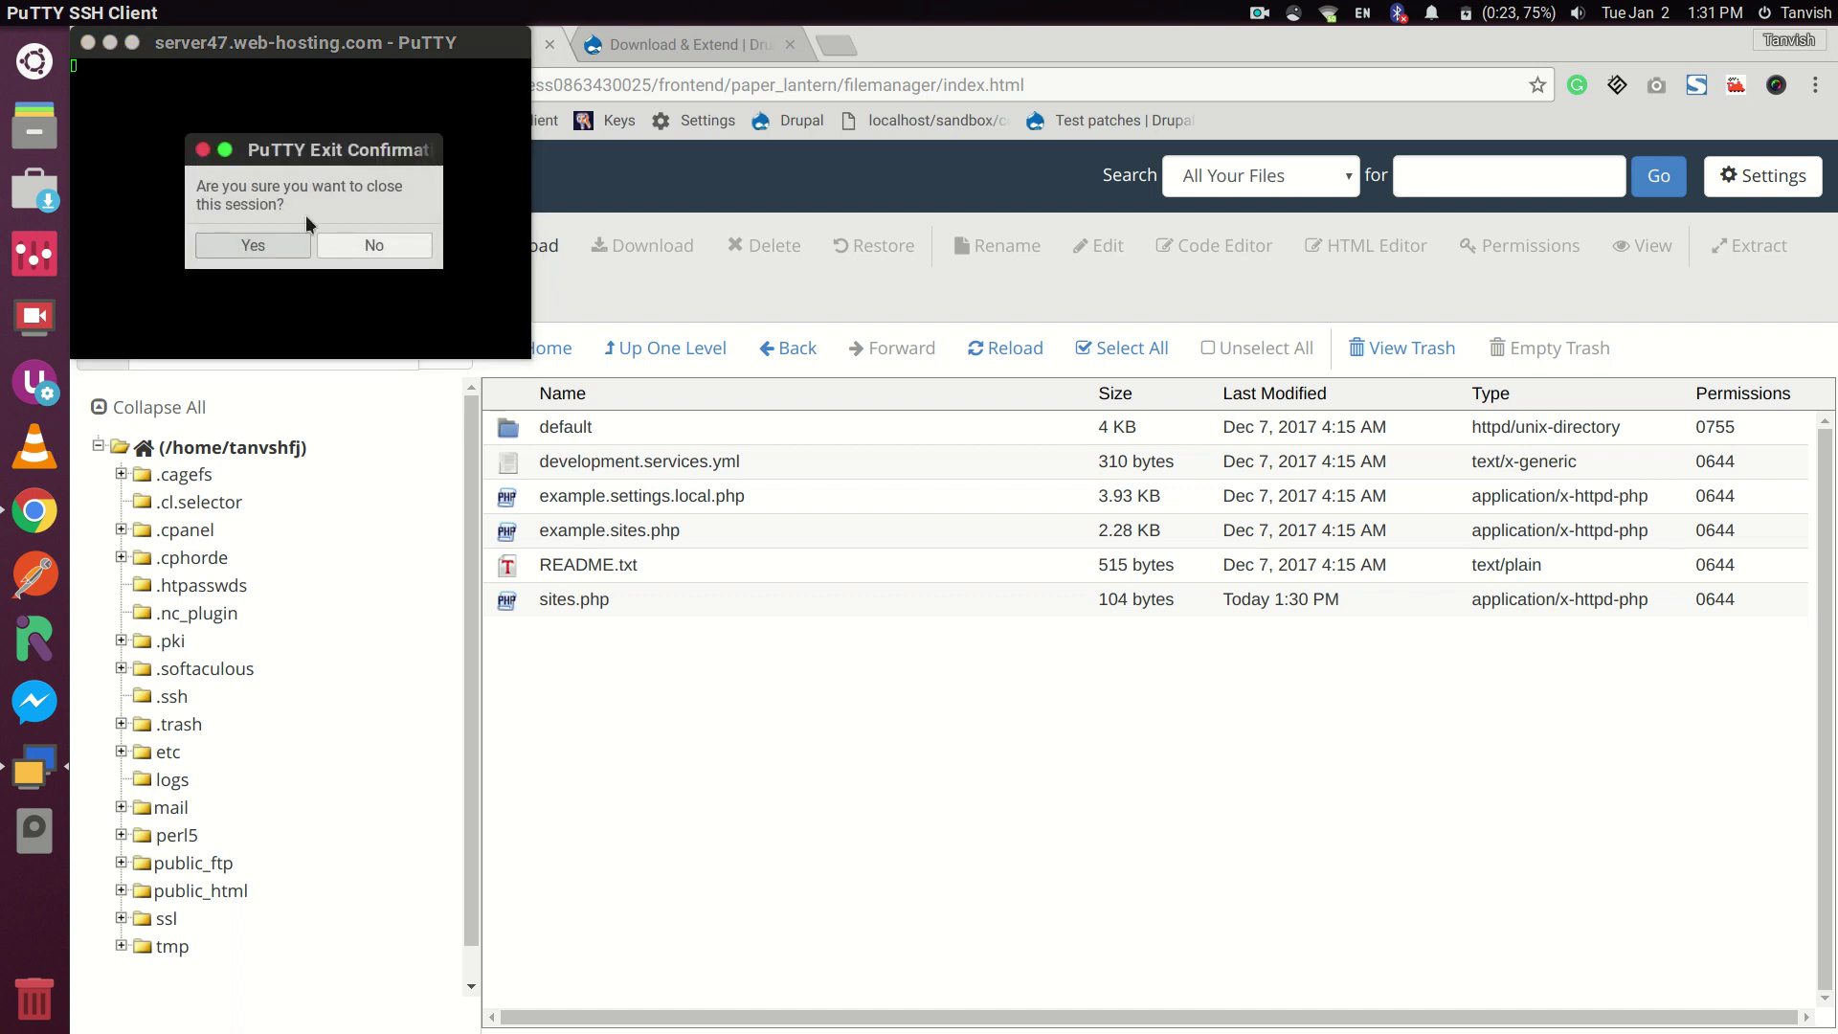
left_click(252, 245)
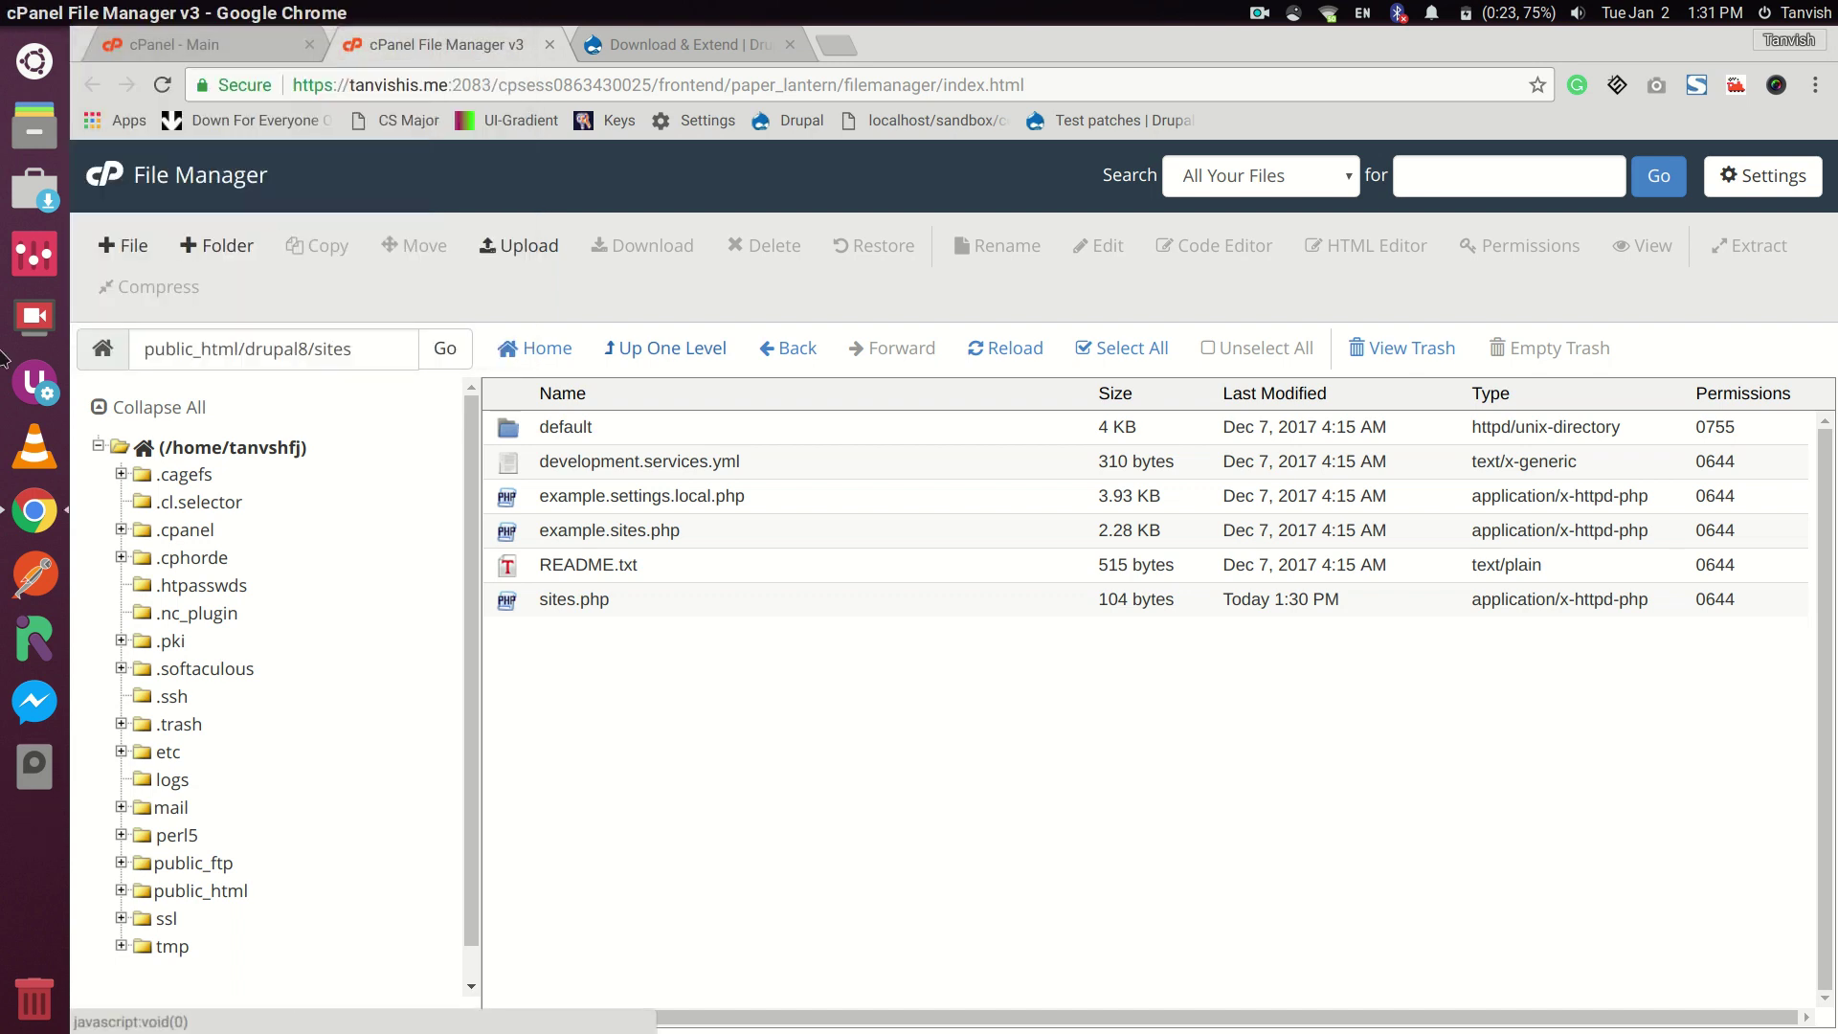
left_click(38, 62)
type("pu")
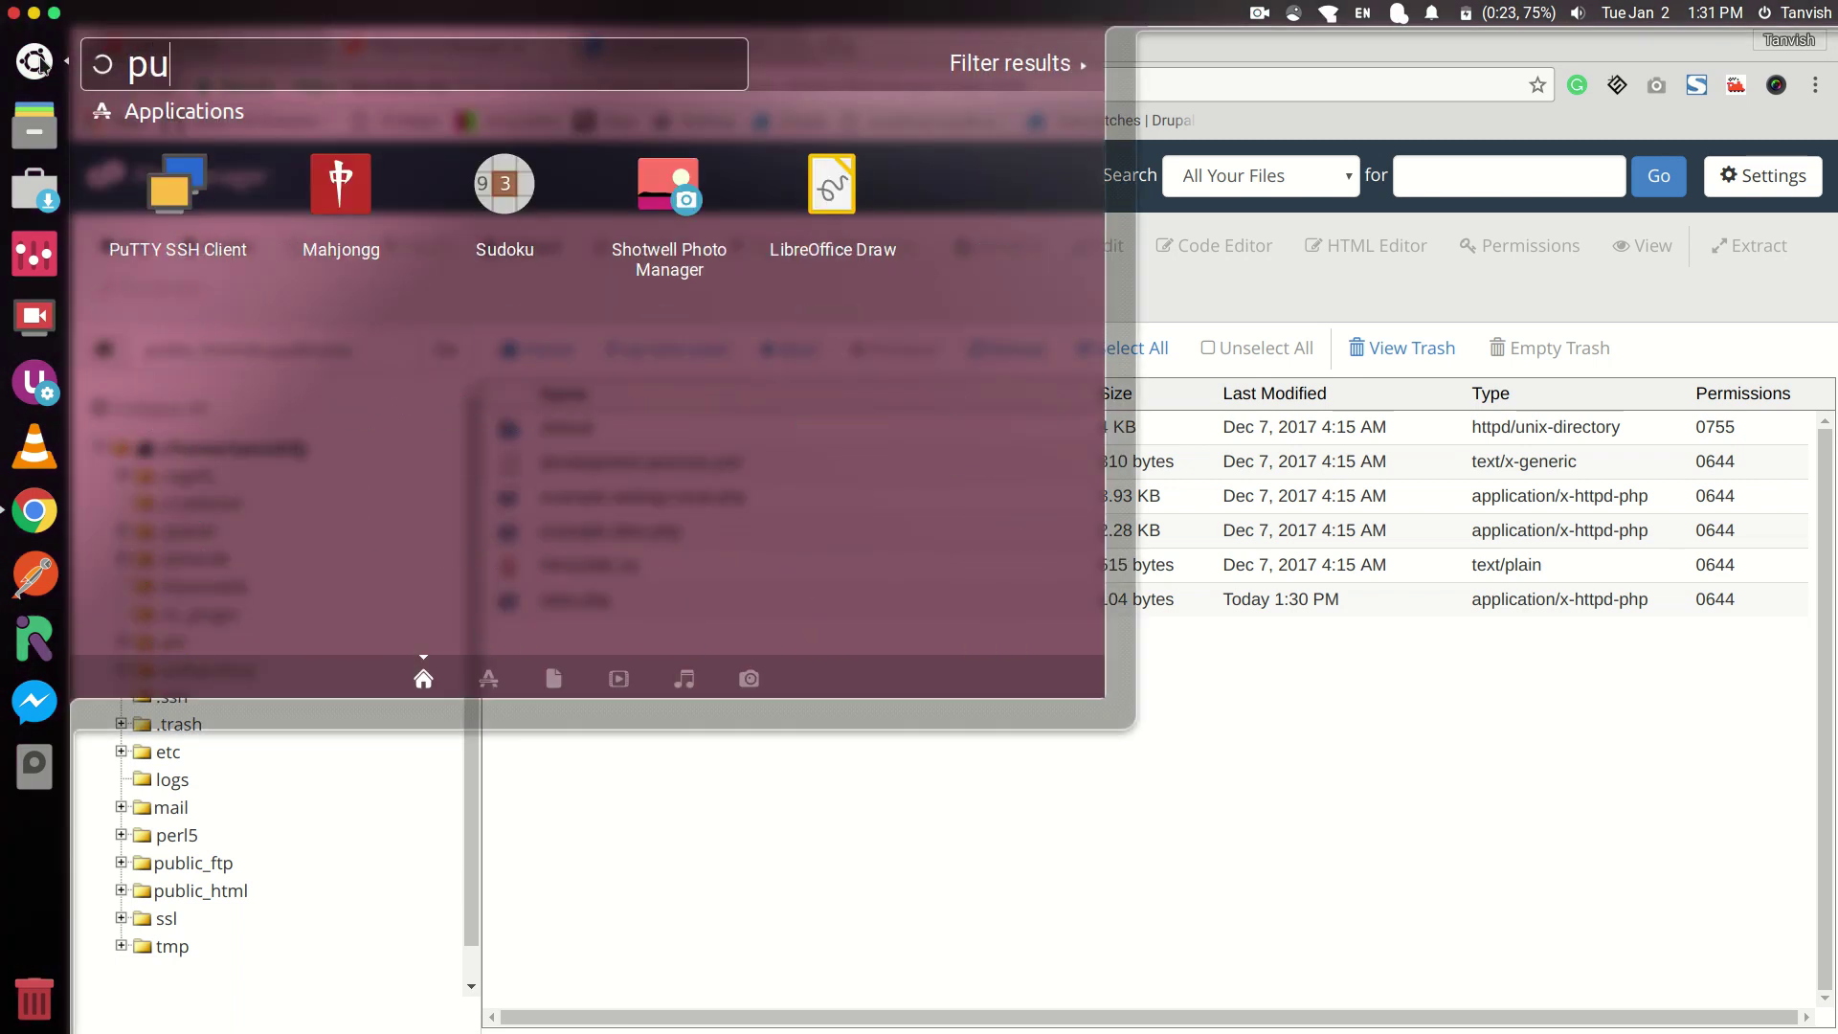
key("Return")
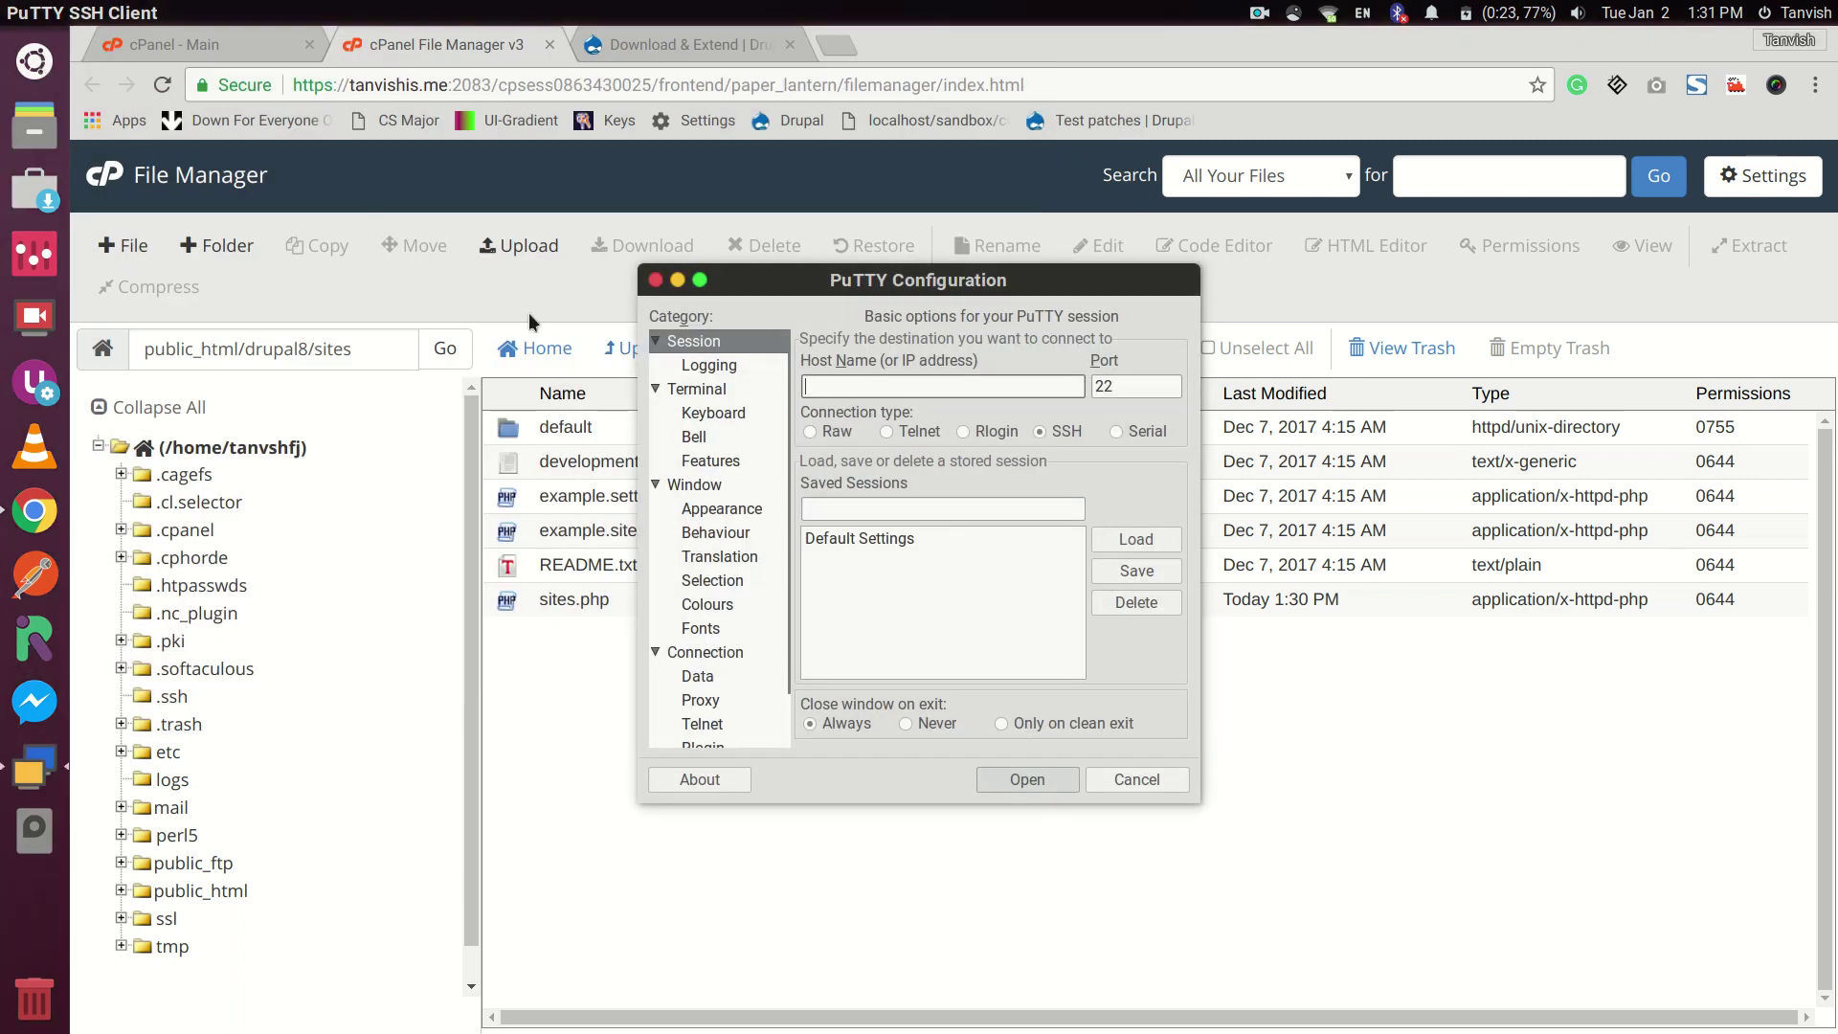
type("server47.web-hosting")
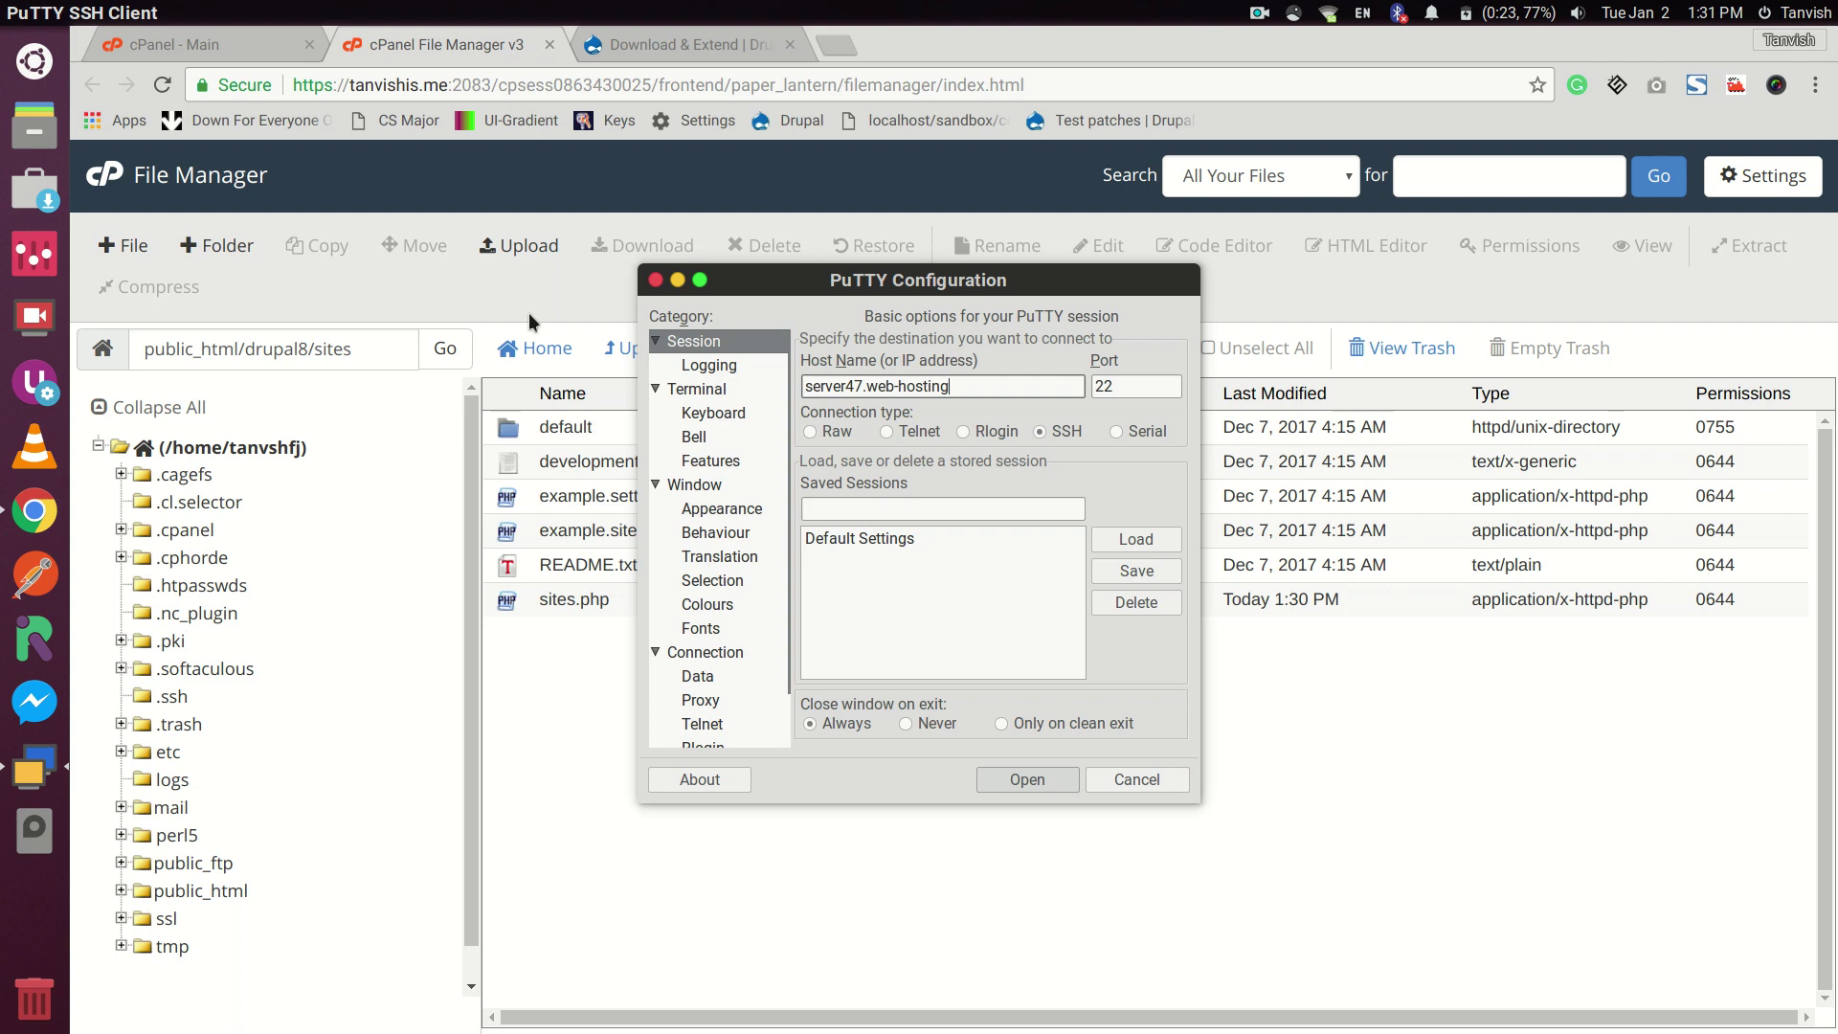
type(".com")
key("Tab")
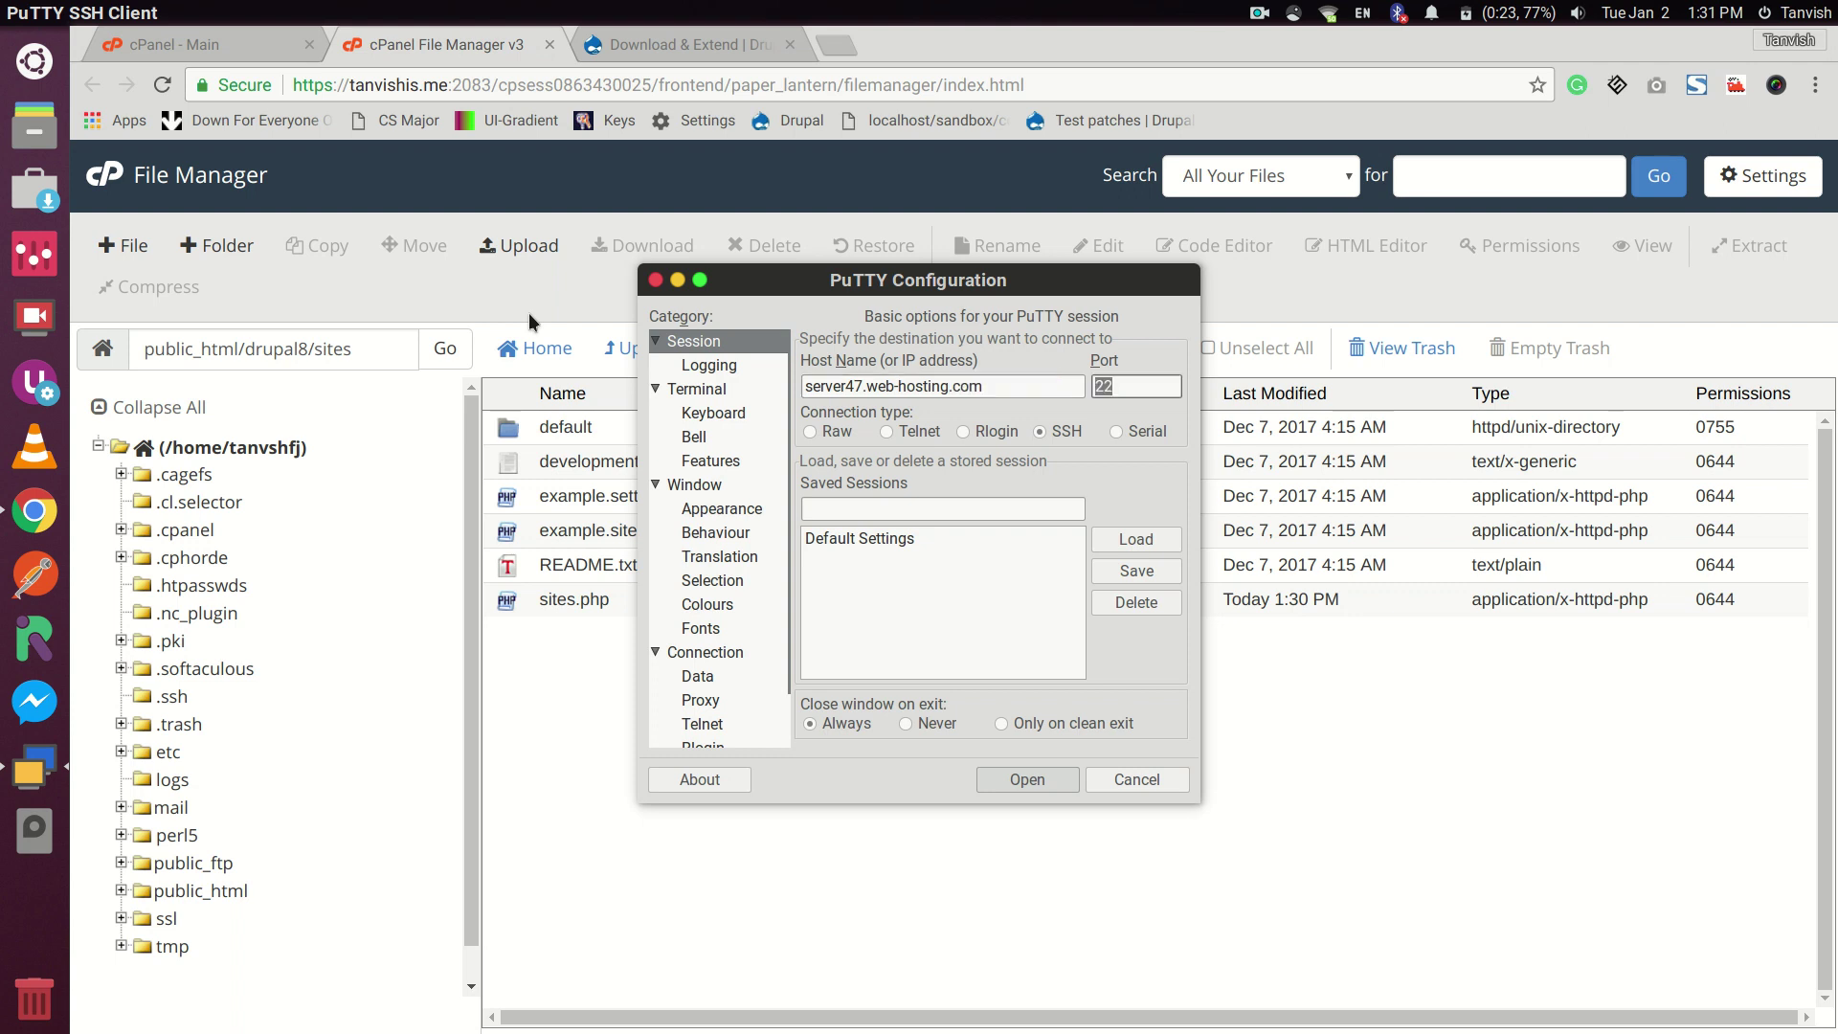
type("21098")
key("Return")
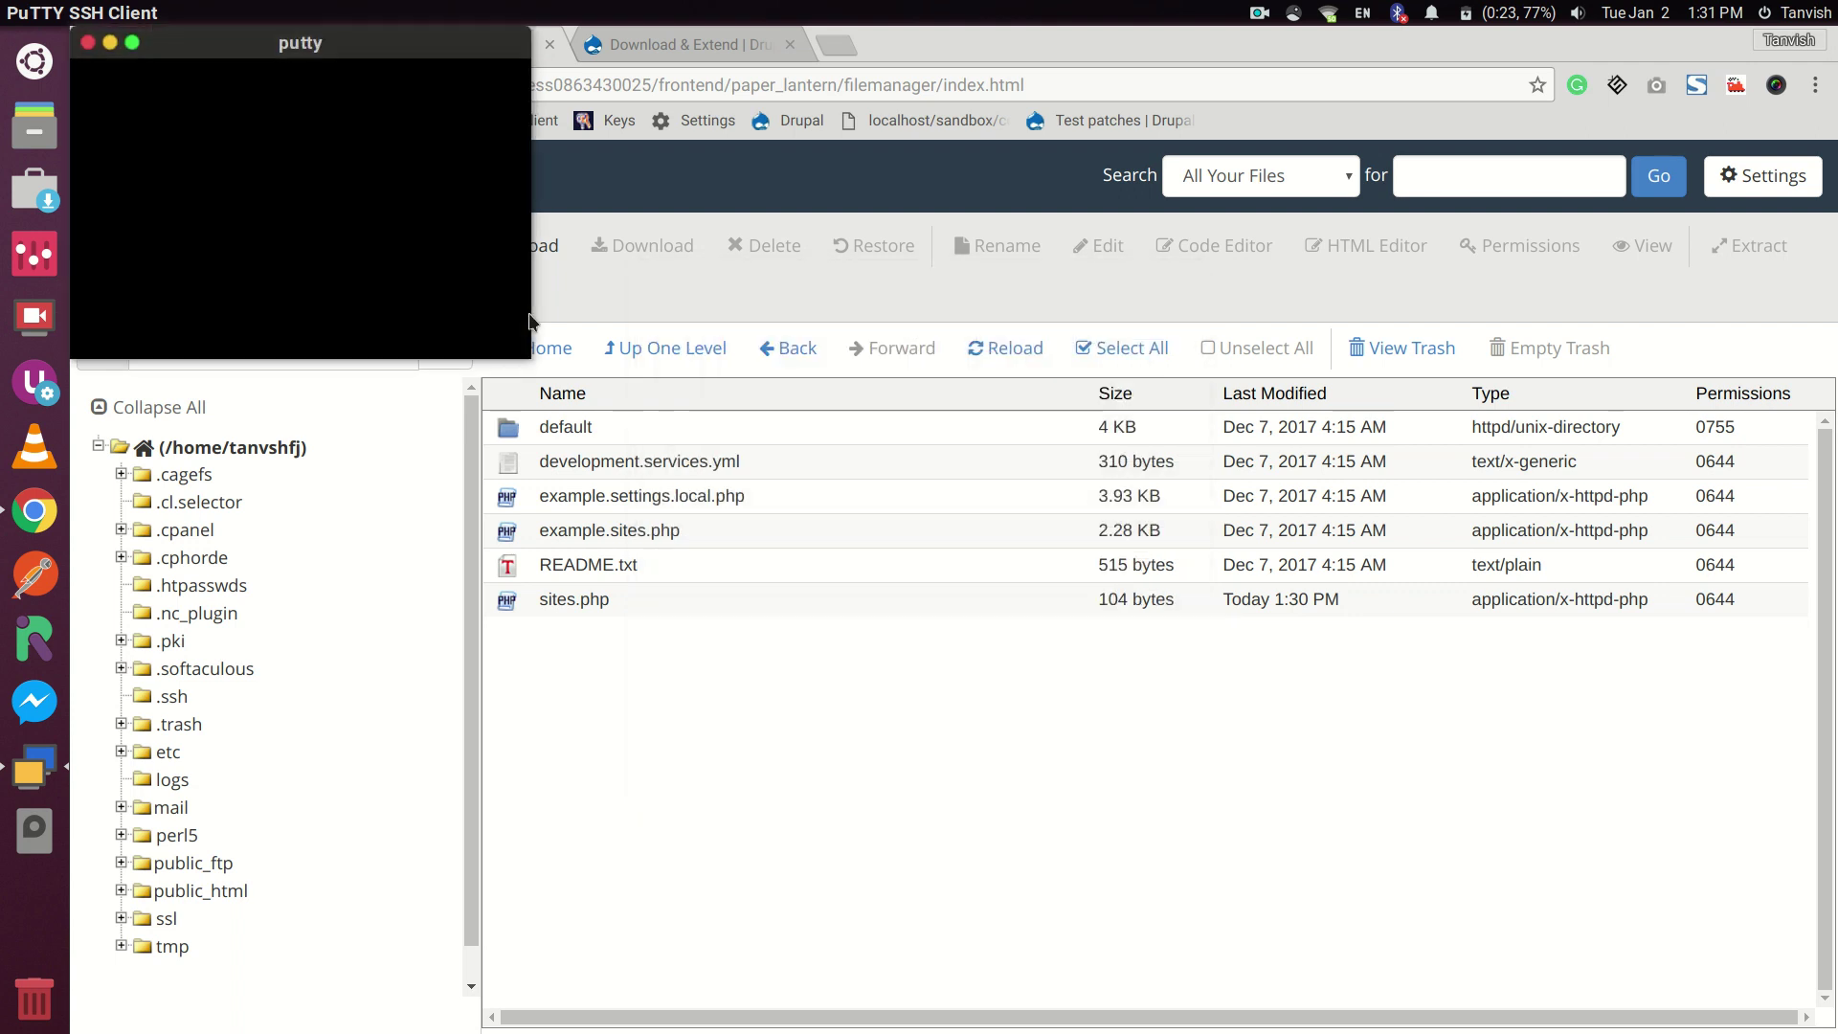
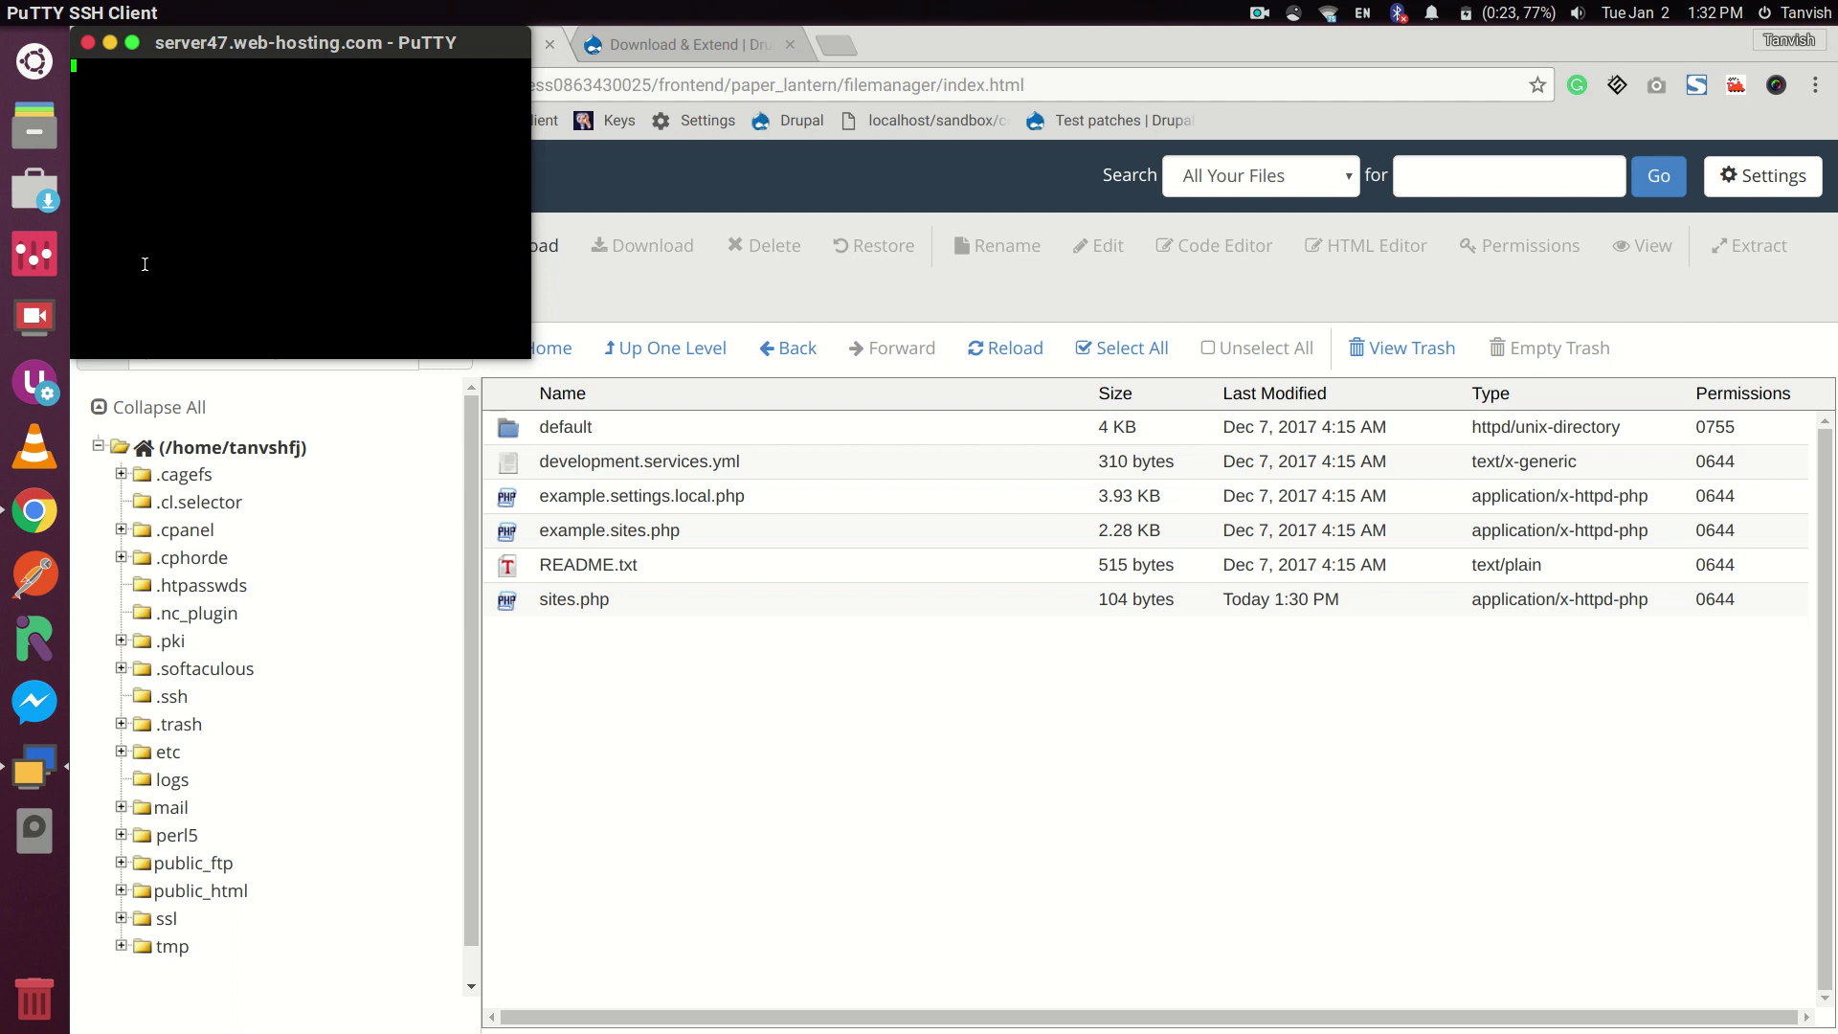
Log into the server shell, then widen the PuTTY window and move it to the right
left_click(1262, 13)
left_click(1268, 65)
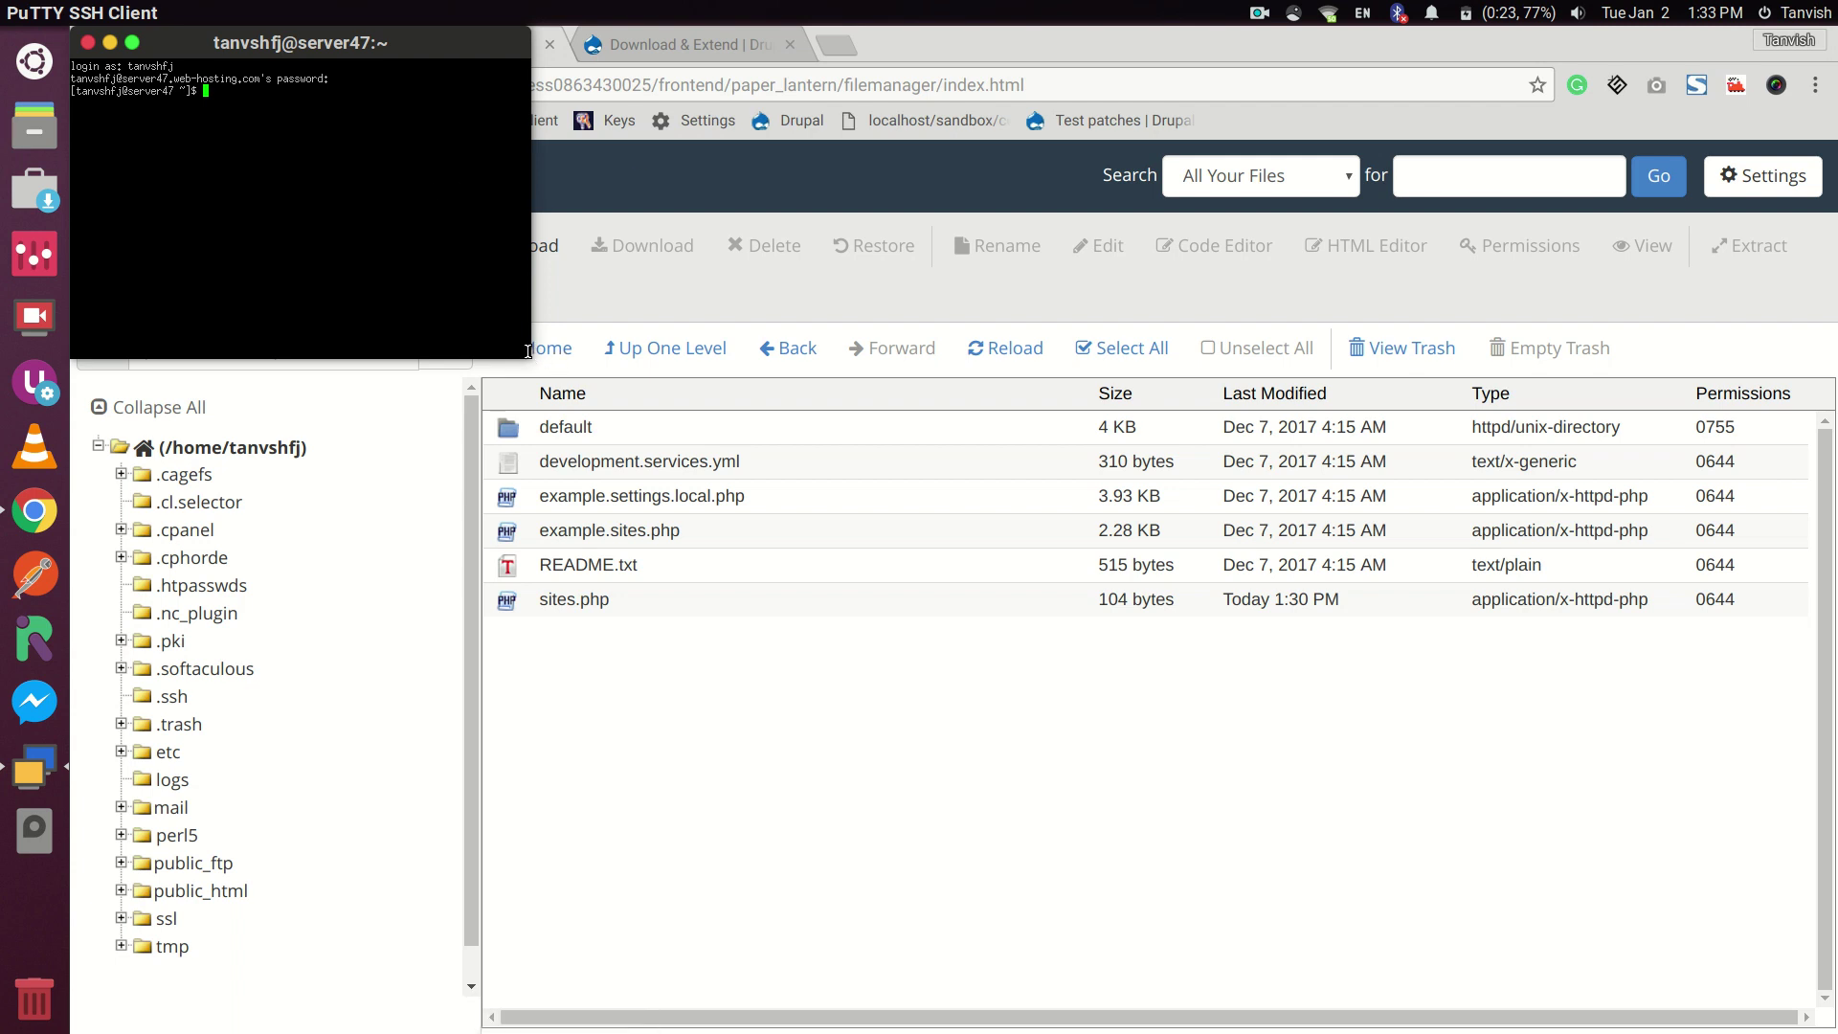
left_click_drag(528, 354, 635, 421)
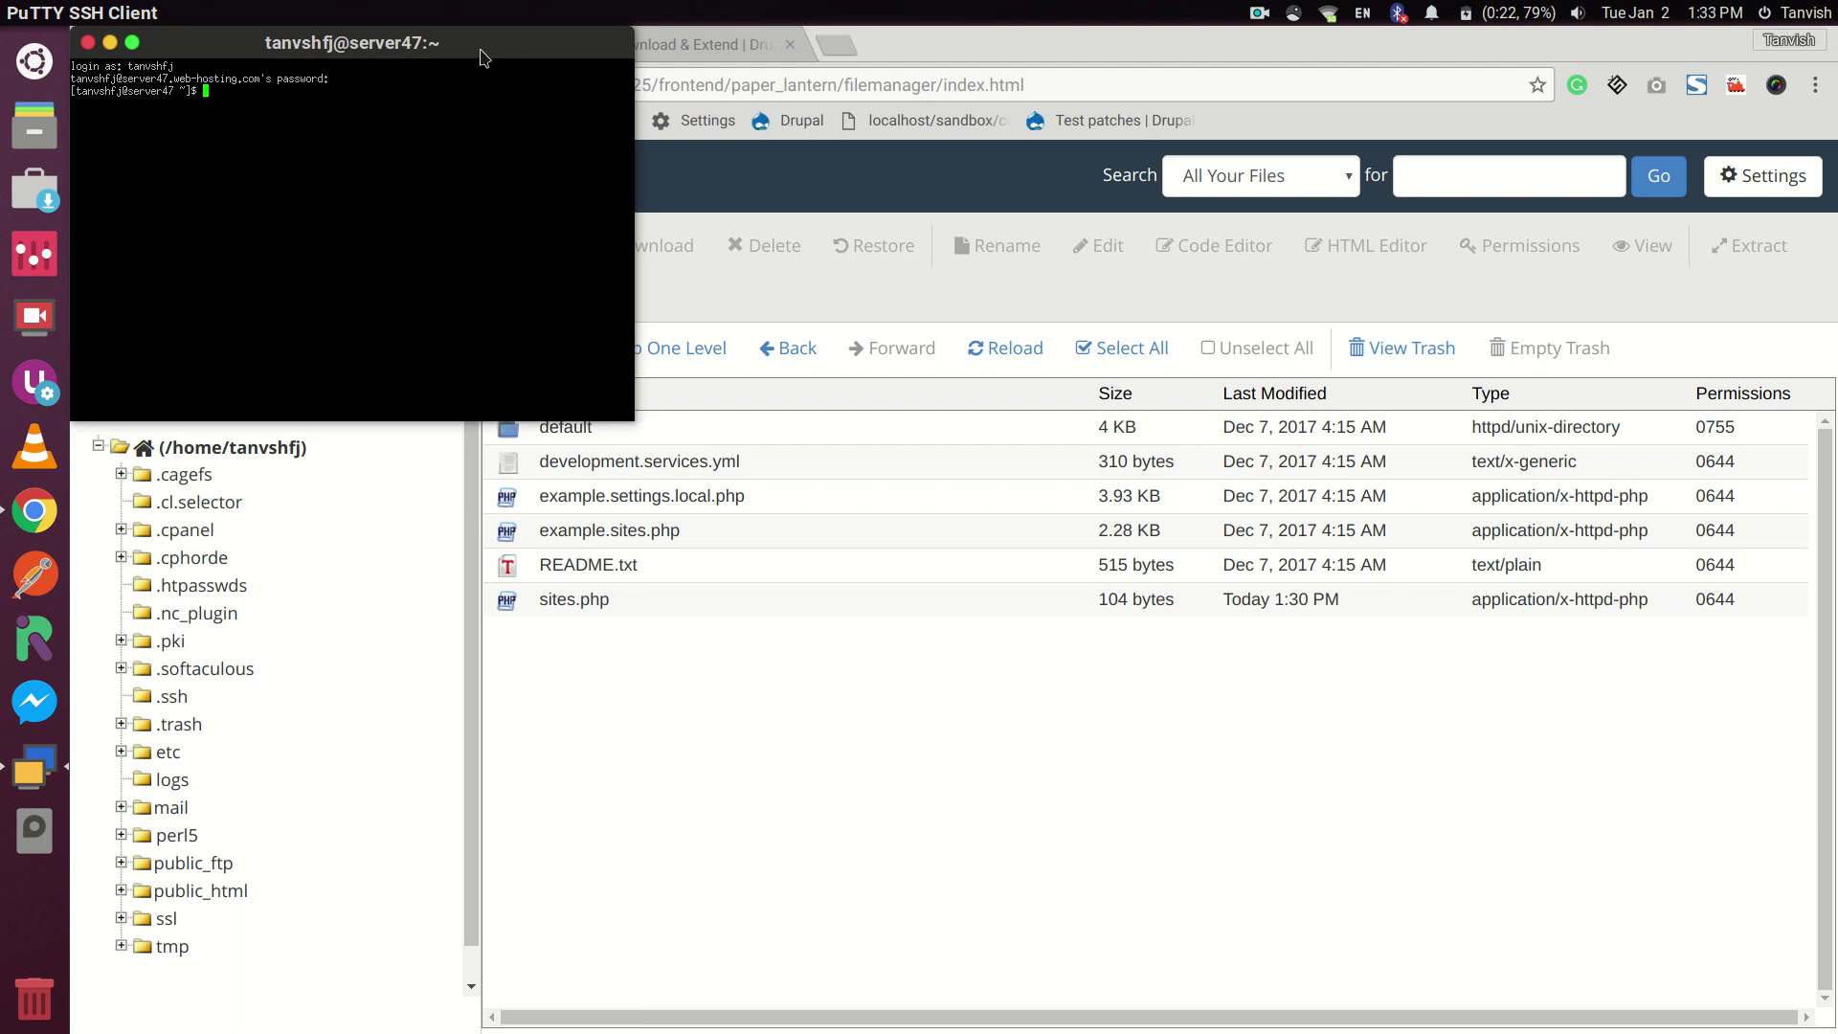
left_click_drag(484, 49, 1417, 199)
Change into public_html/drupal8/sites and list its contents
type("cd pub")
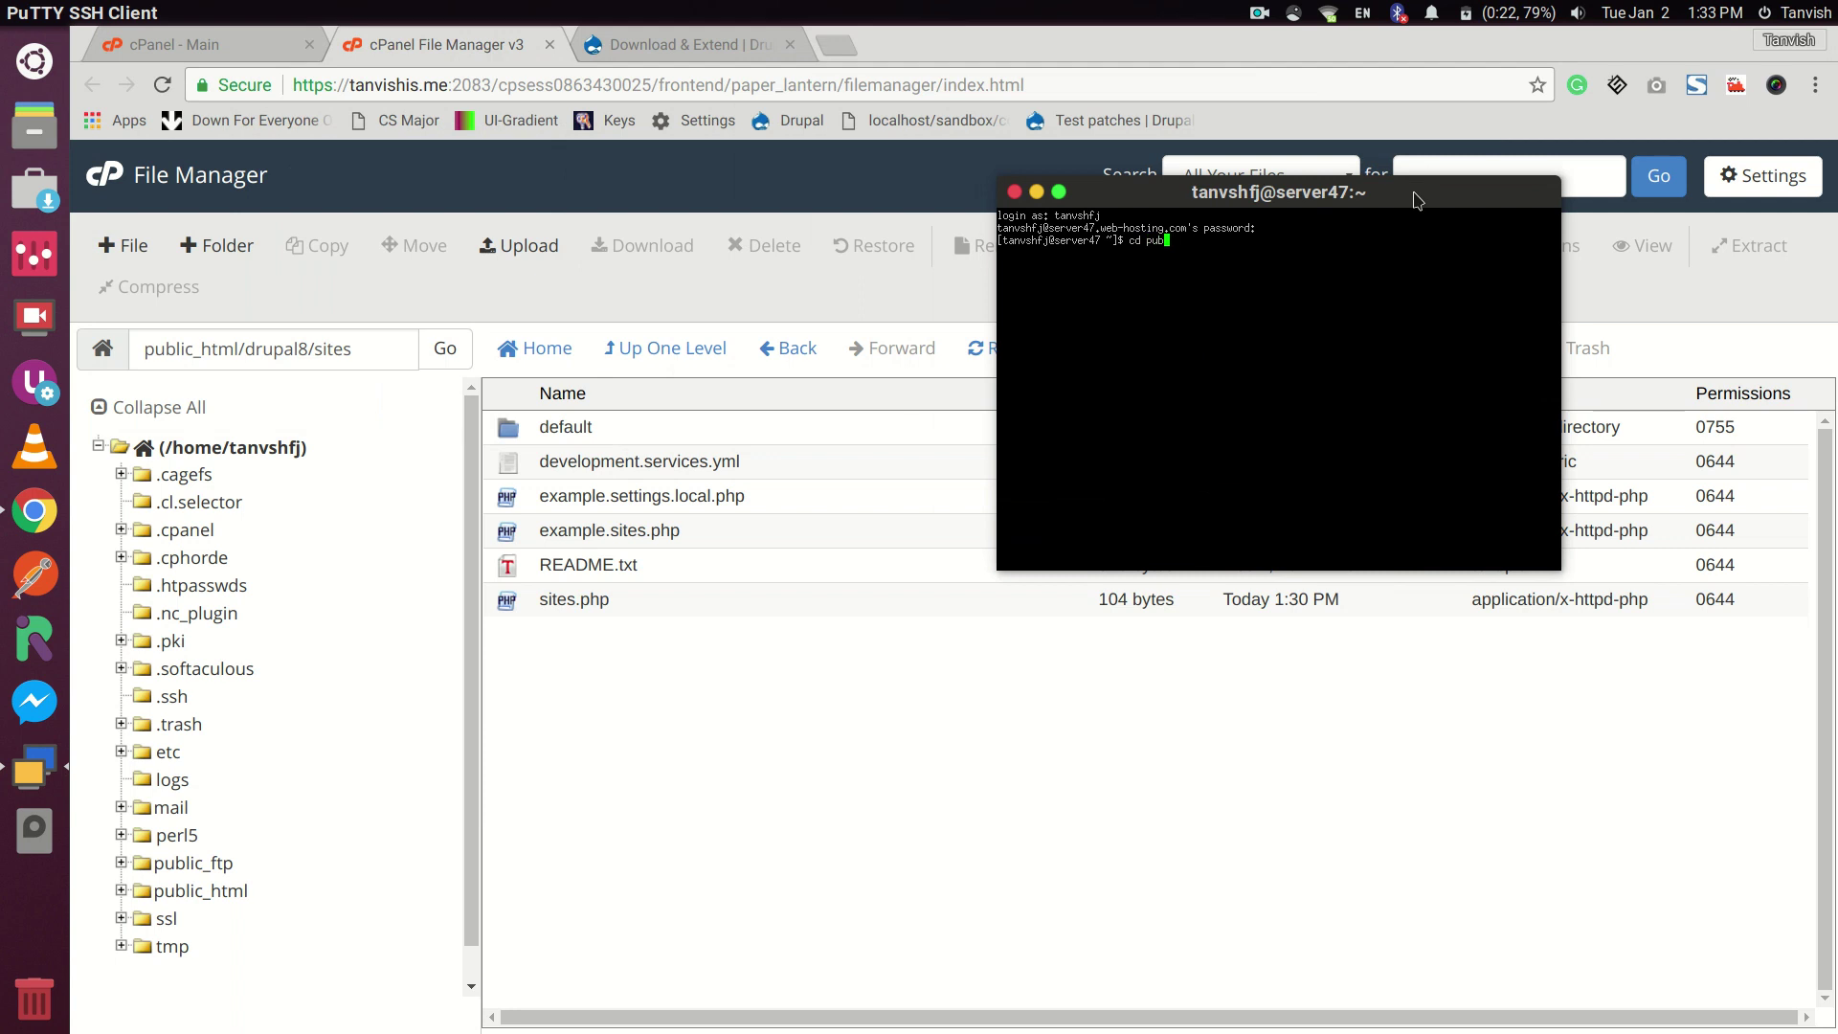
type("lic_html")
key("Return")
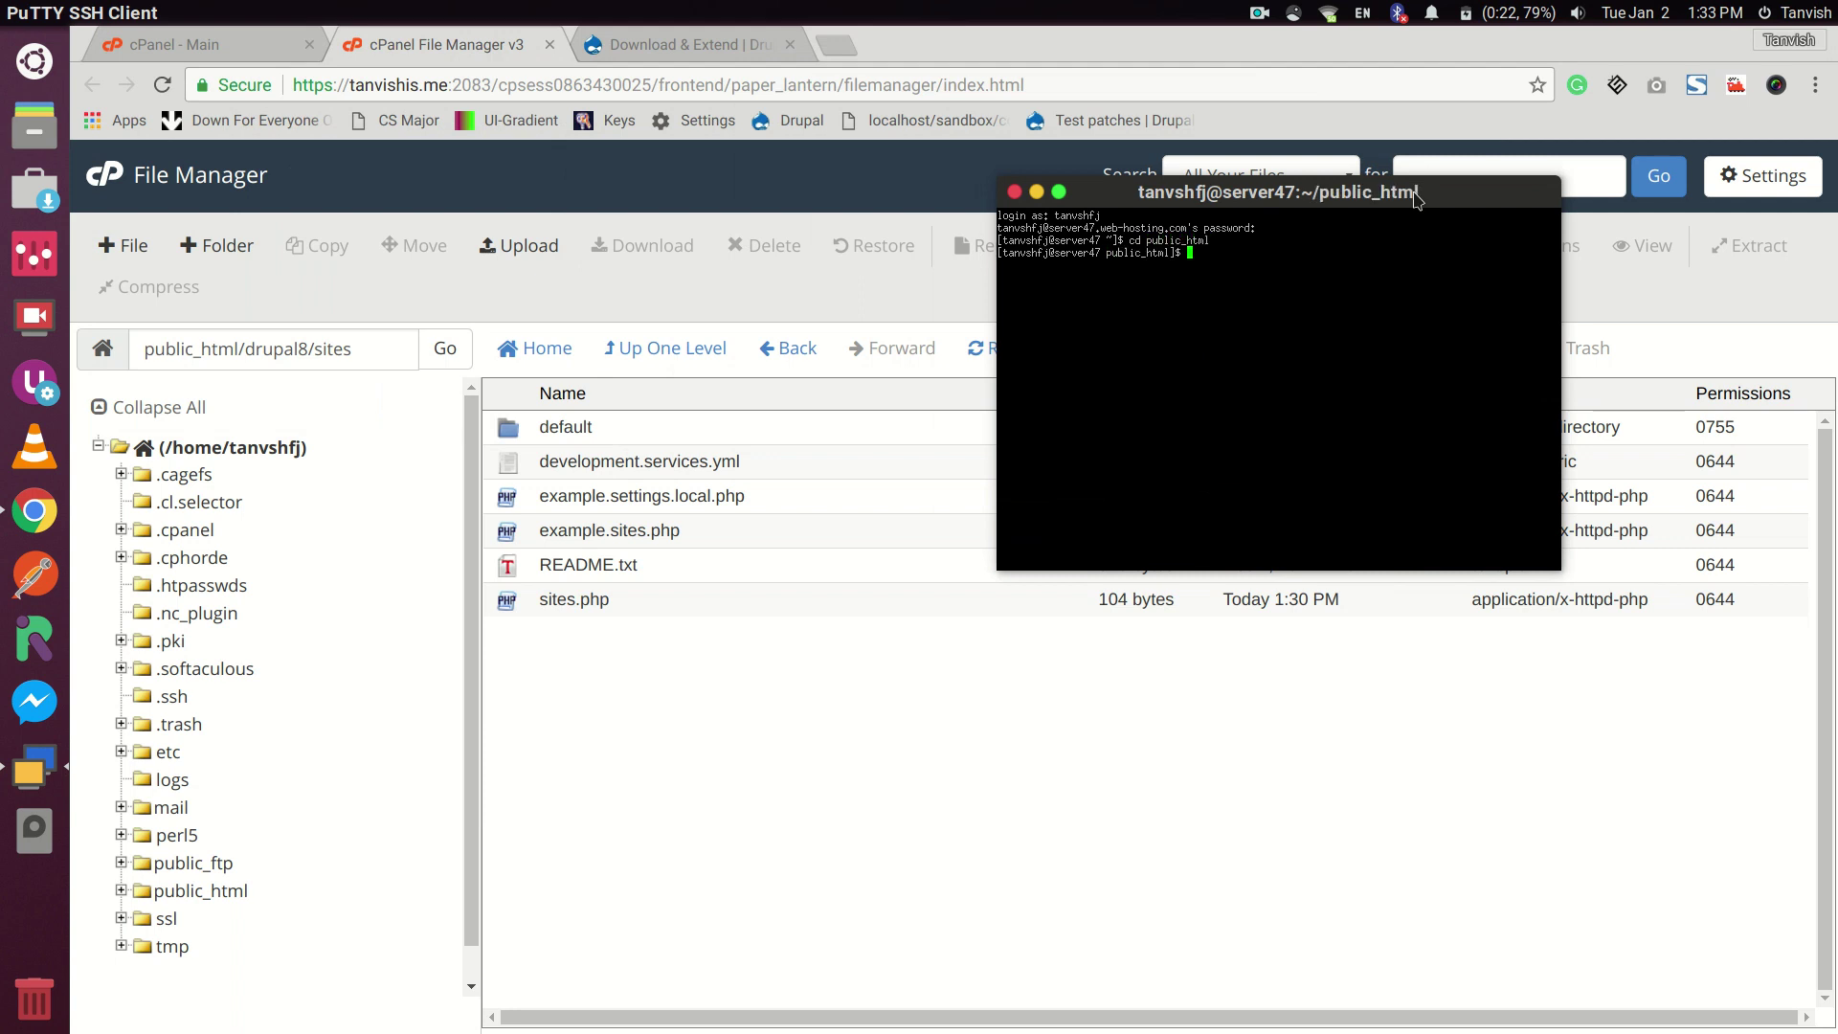
type("cd drupal8")
key("Return")
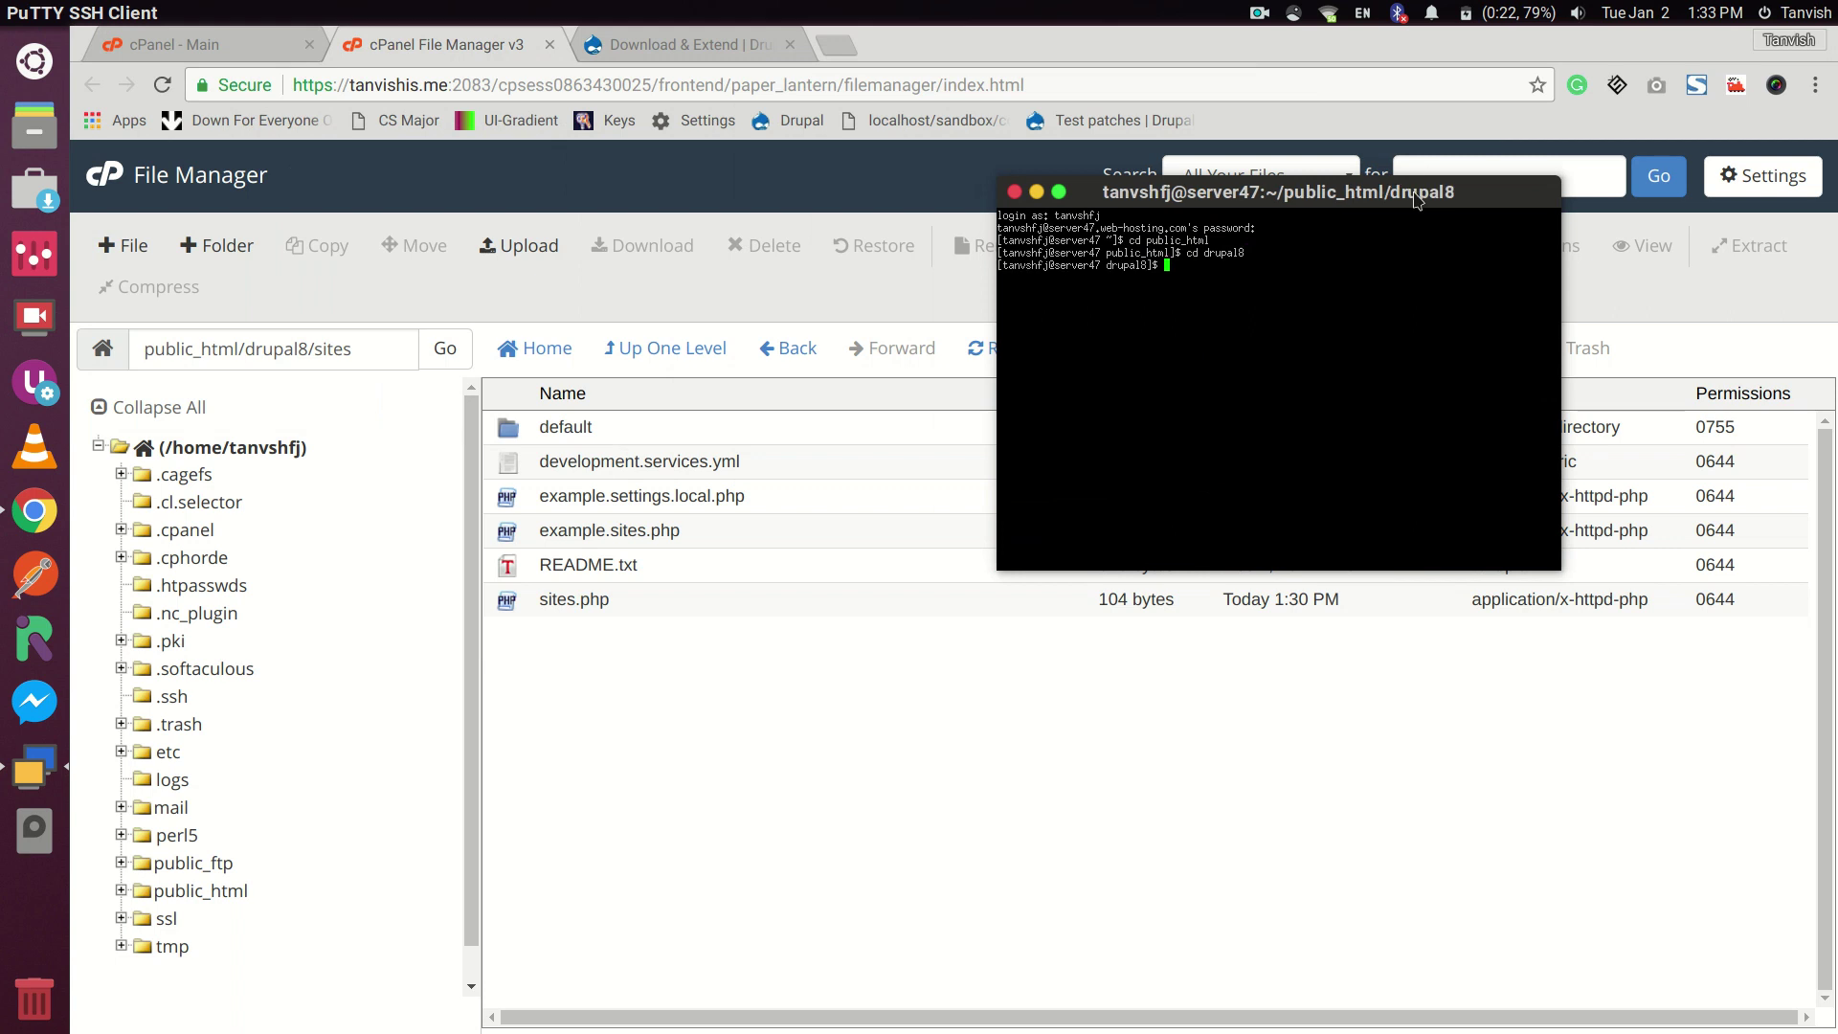
type("cd site")
type("s")
key("Return")
type("ls")
key("Return")
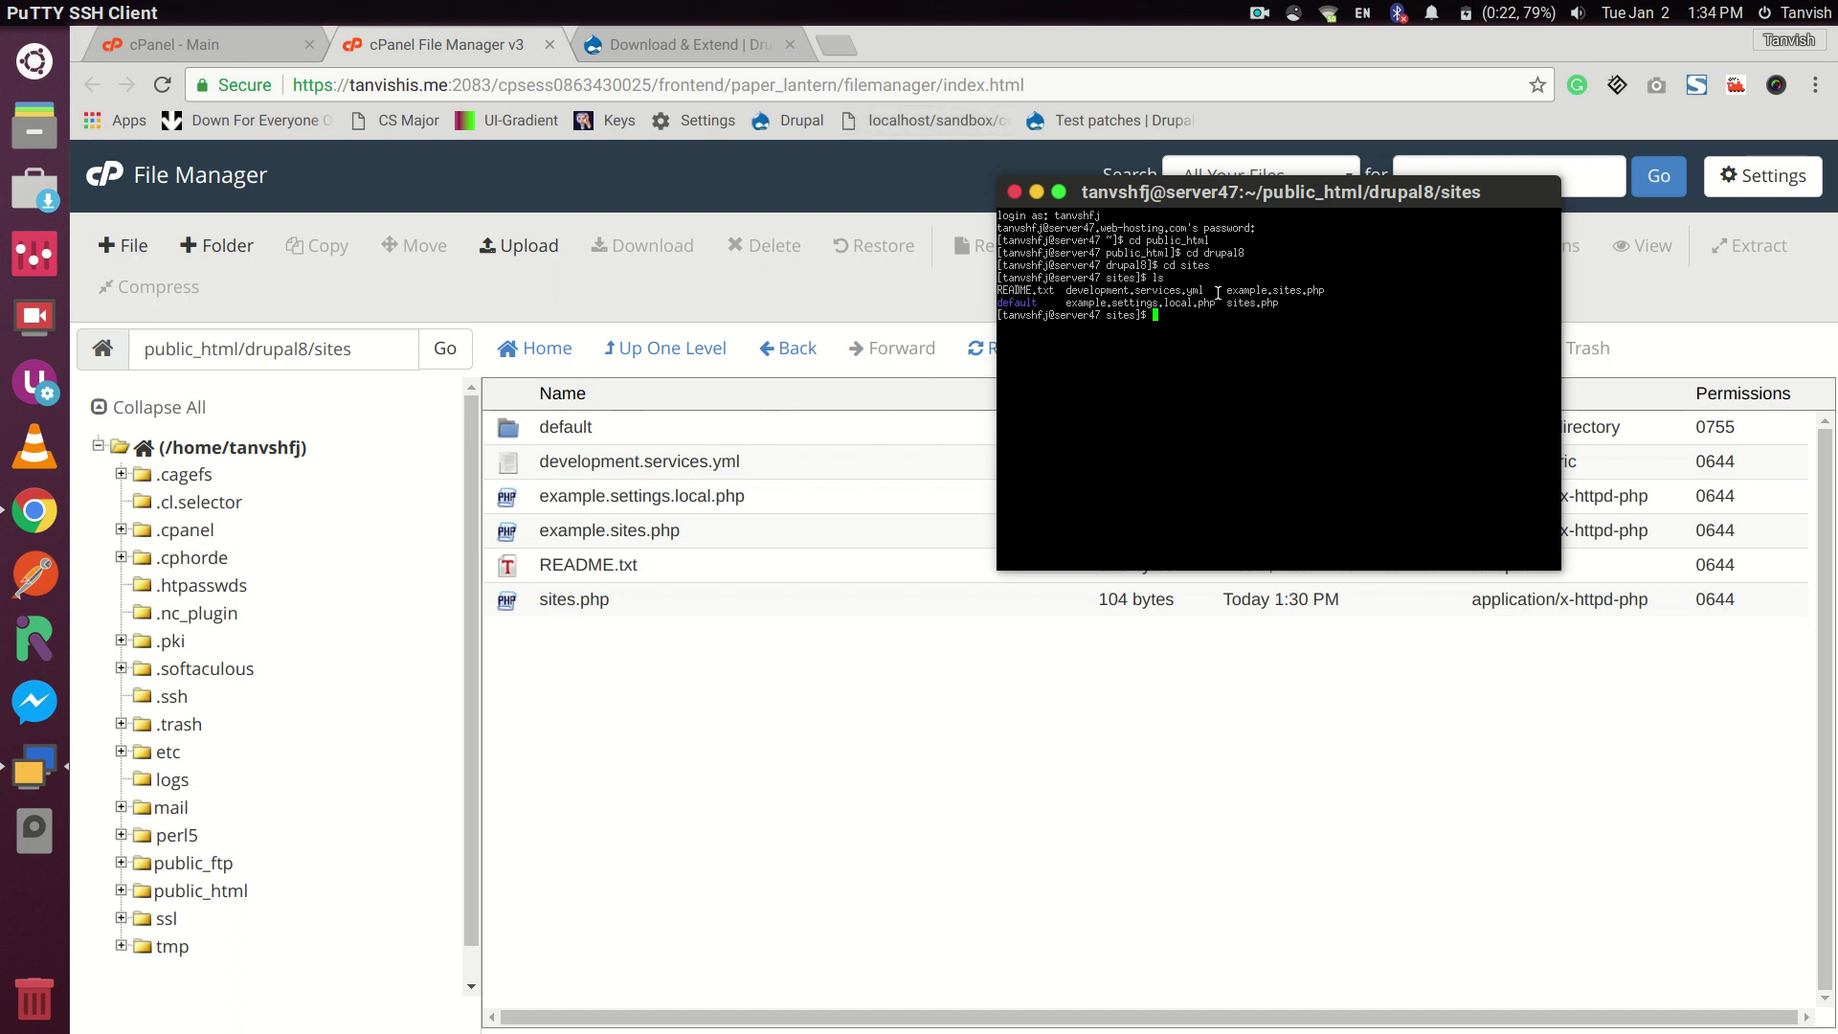
Create the drupal1 and drupal2 folders with mkdir
type("mkdir")
type(" r")
type("r")
type("upal")
type("1")
key("Return")
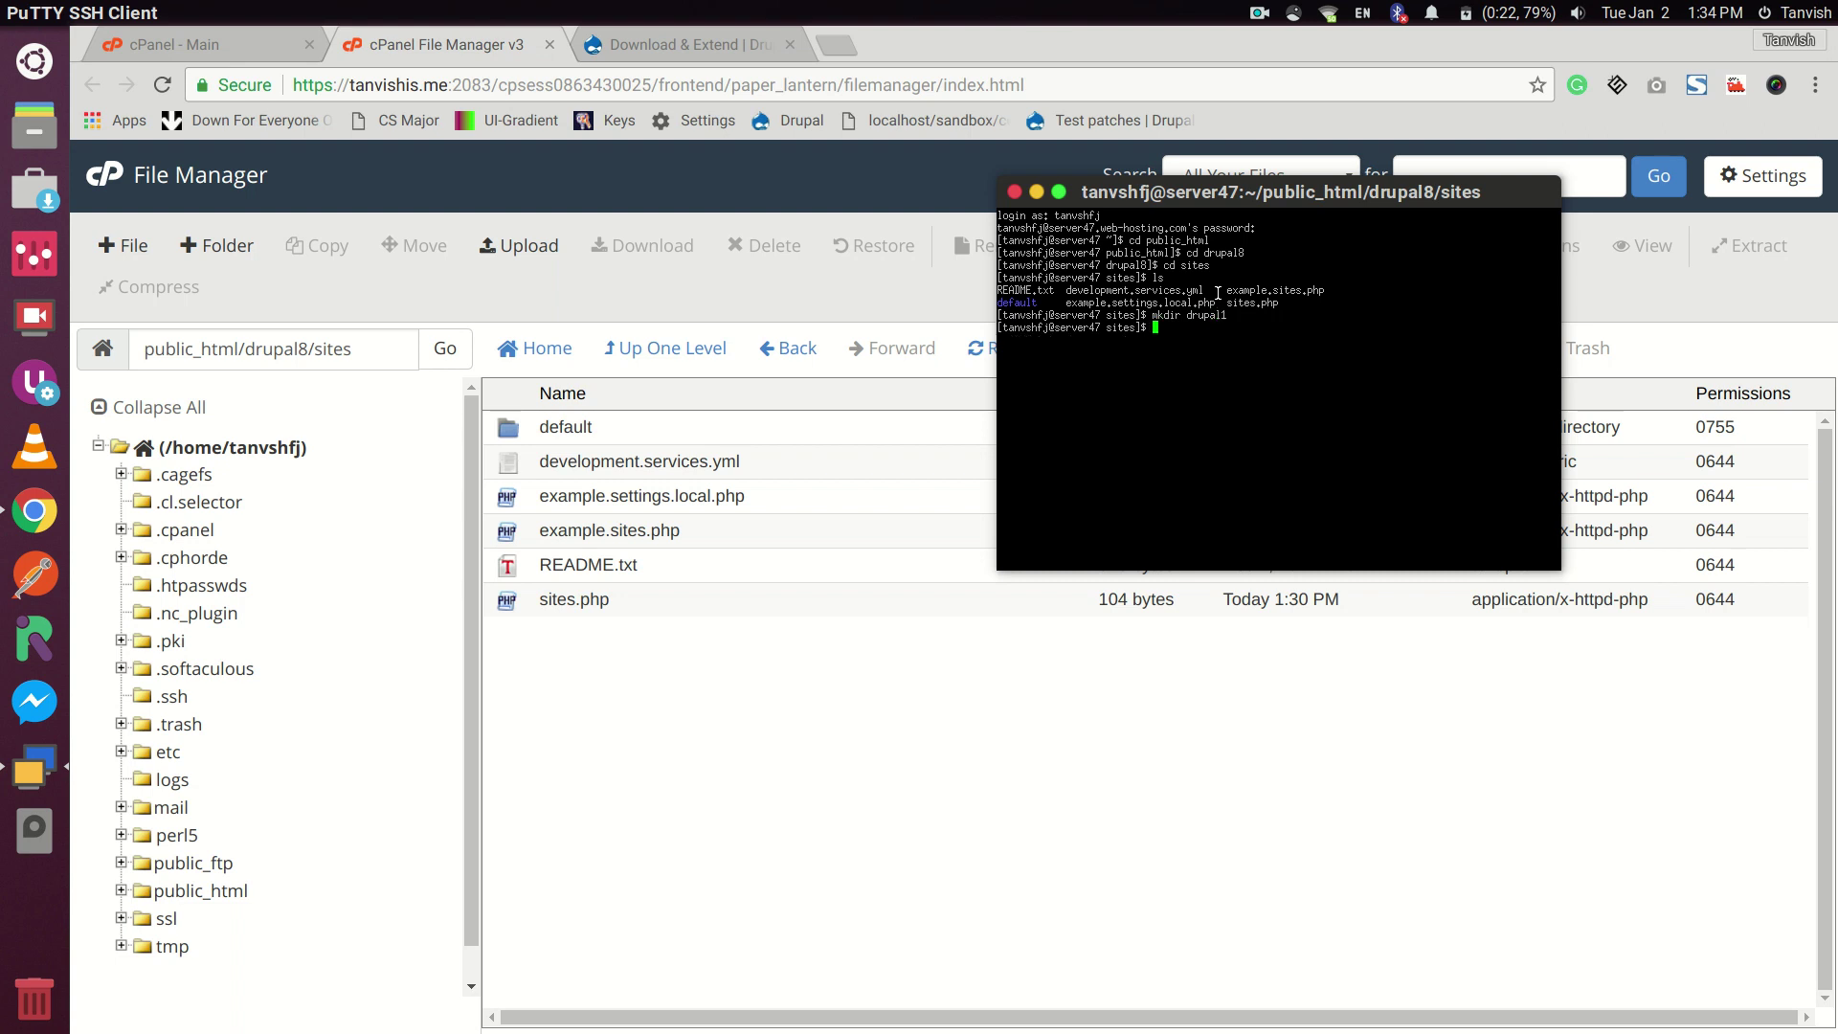
key("Up")
key("BackSpace")
type("2")
key("Return")
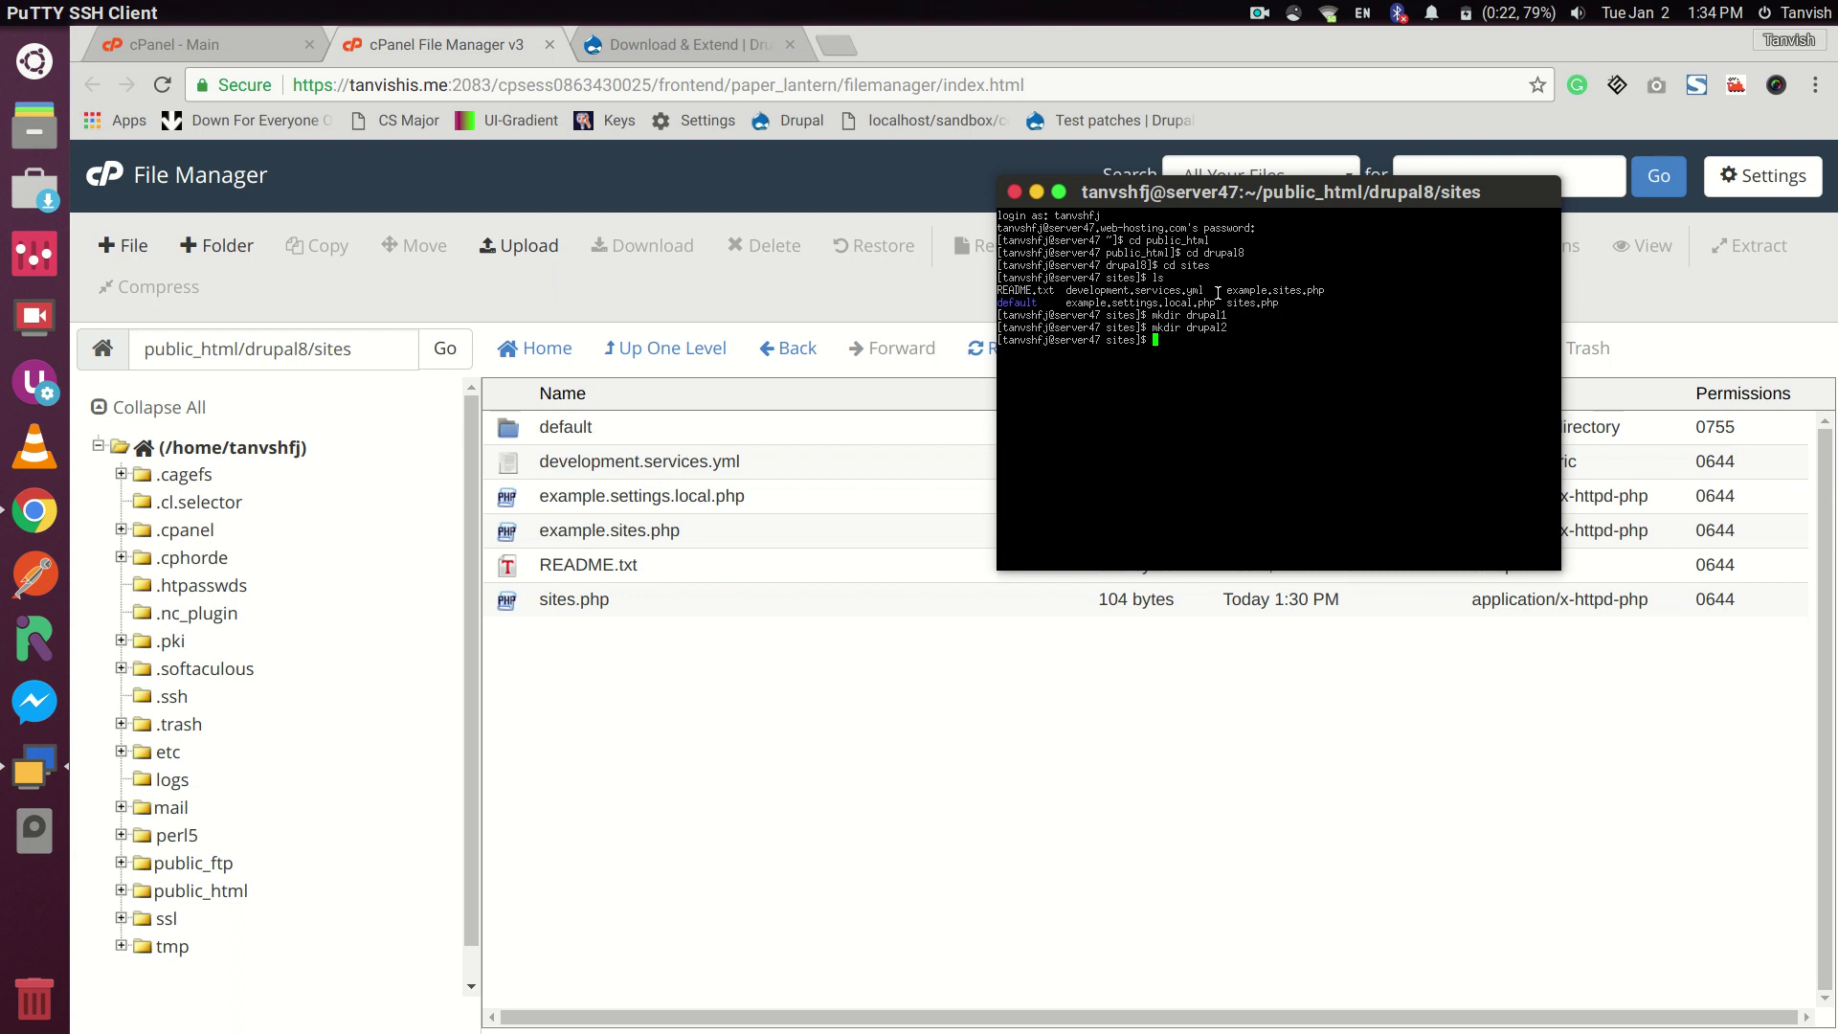
Copy default/default.settings.php into drupal1 and drupal2 as settings.php
type("cp defau")
type("lt")
type("/")
type("des")
type("ault")
type(".settings")
type(".php ")
type("drupal")
type("1/setting")
type("s.php")
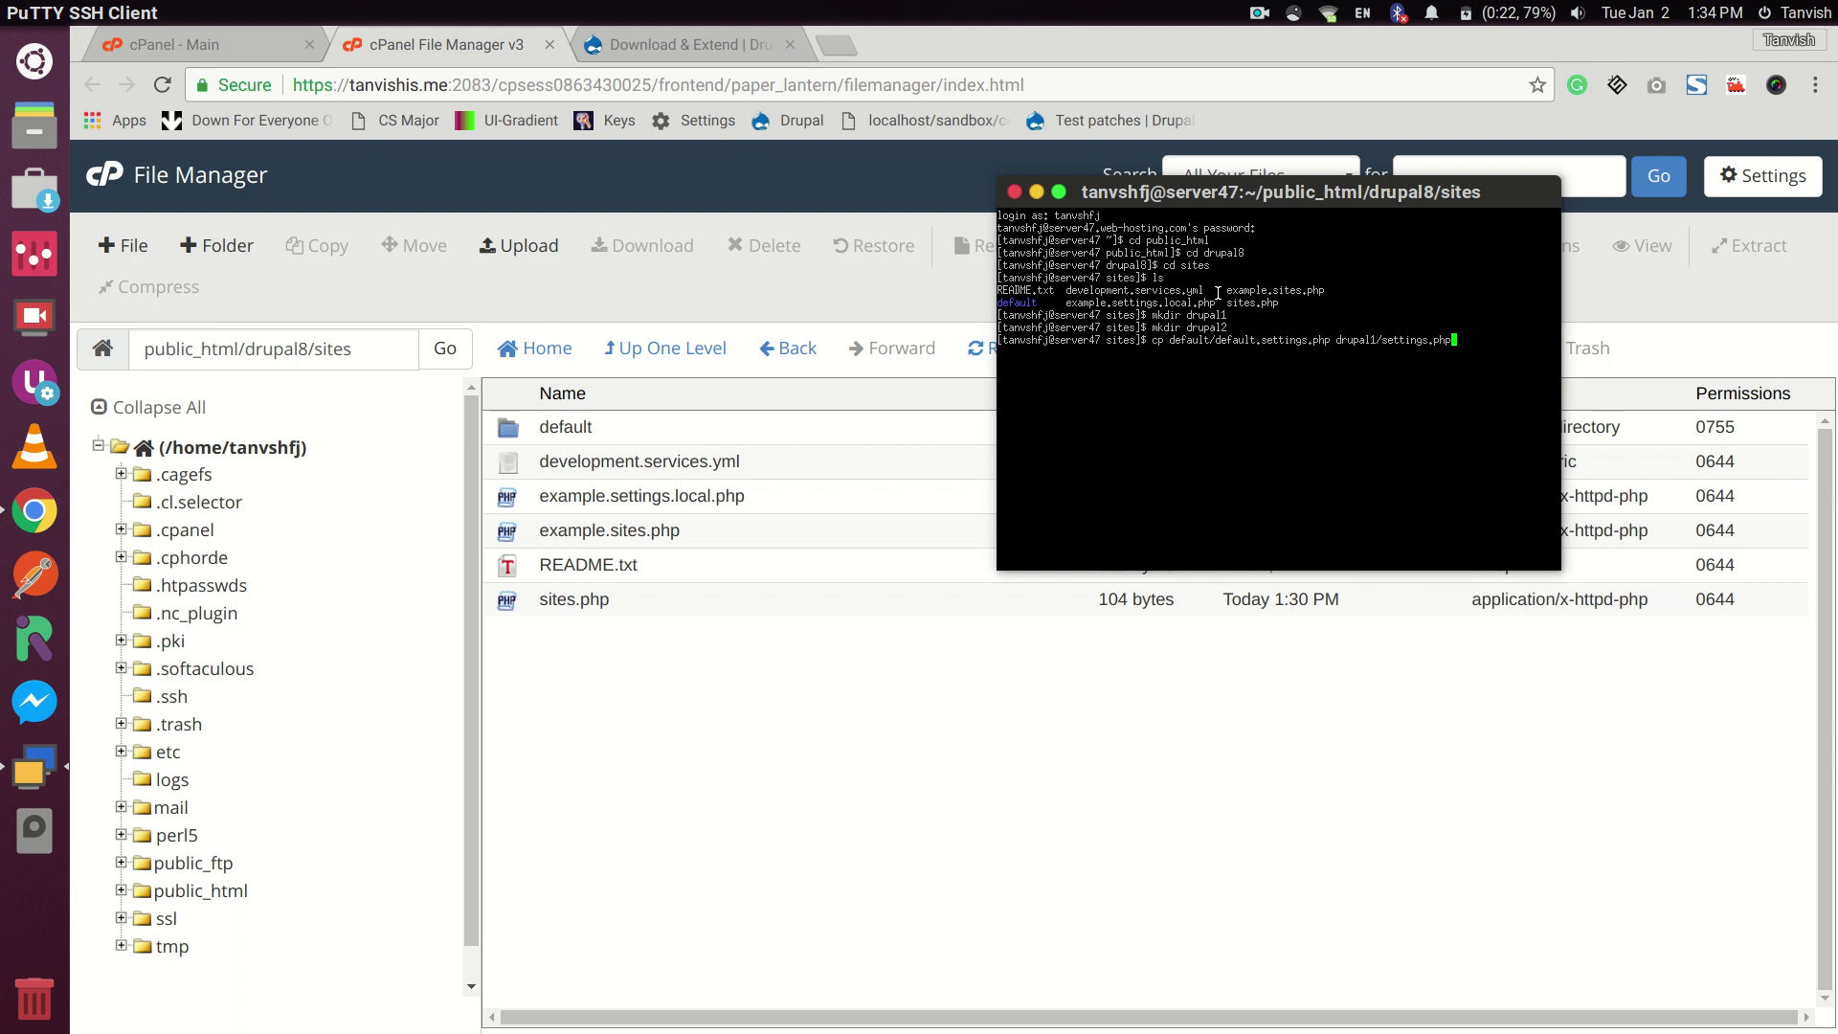
key("Return")
key("Up")
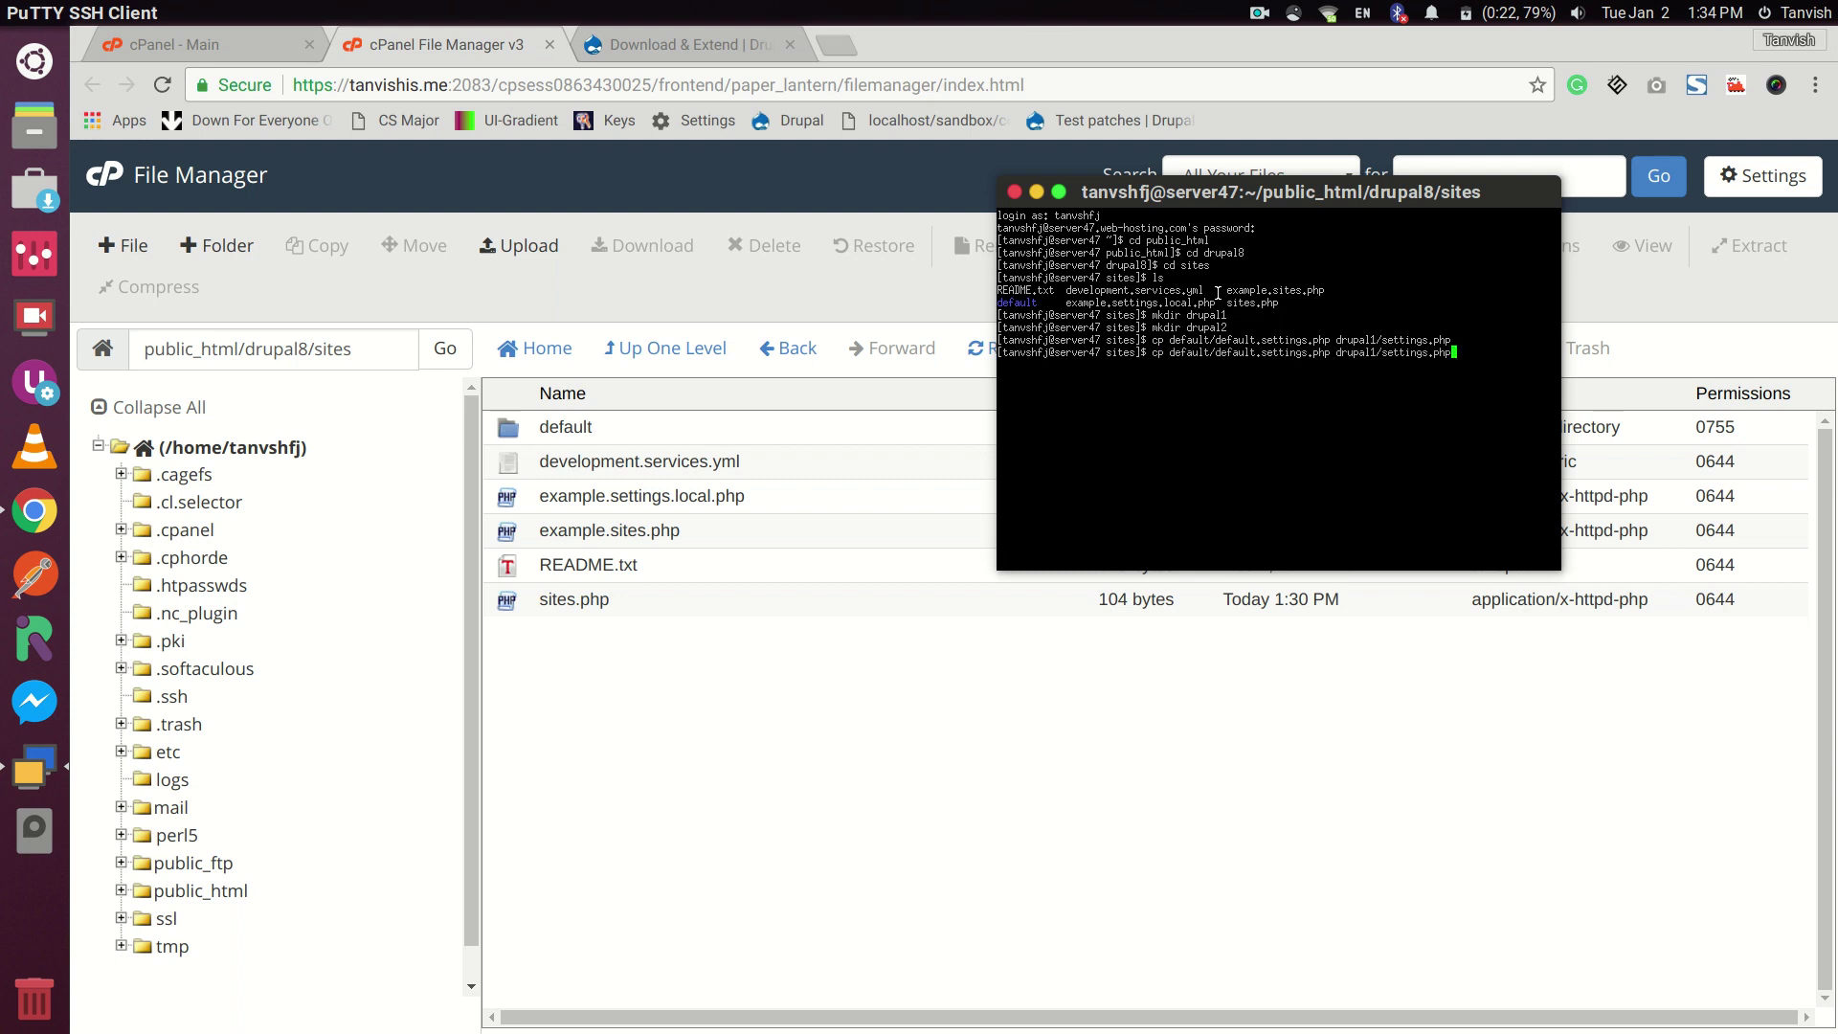
key("Left")
key("Left")
key("Left")
key("Left")
key("Left")
key("Left")
key("Left")
key("Left")
key("Left")
key("Left")
key("Left")
key("Left")
key("Left")
key("Left")
key("Left")
key("Left")
key("Left")
key("Left")
key("Right")
key("Right")
key("Right")
key("Right")
key("Right")
key("Left")
key("Return")
Copy default/default.services.yml into drupal2 as services.yml
key("Up")
key("Left")
key("Left")
key("Left")
key("Left")
key("Left")
key("Left")
key("Left")
key("Left")
key("Left")
key("Left")
key("Left")
key("Left")
key("Left")
key("Left")
key("Left")
key("Left")
key("Left")
key("Left")
key("Left")
key("Left")
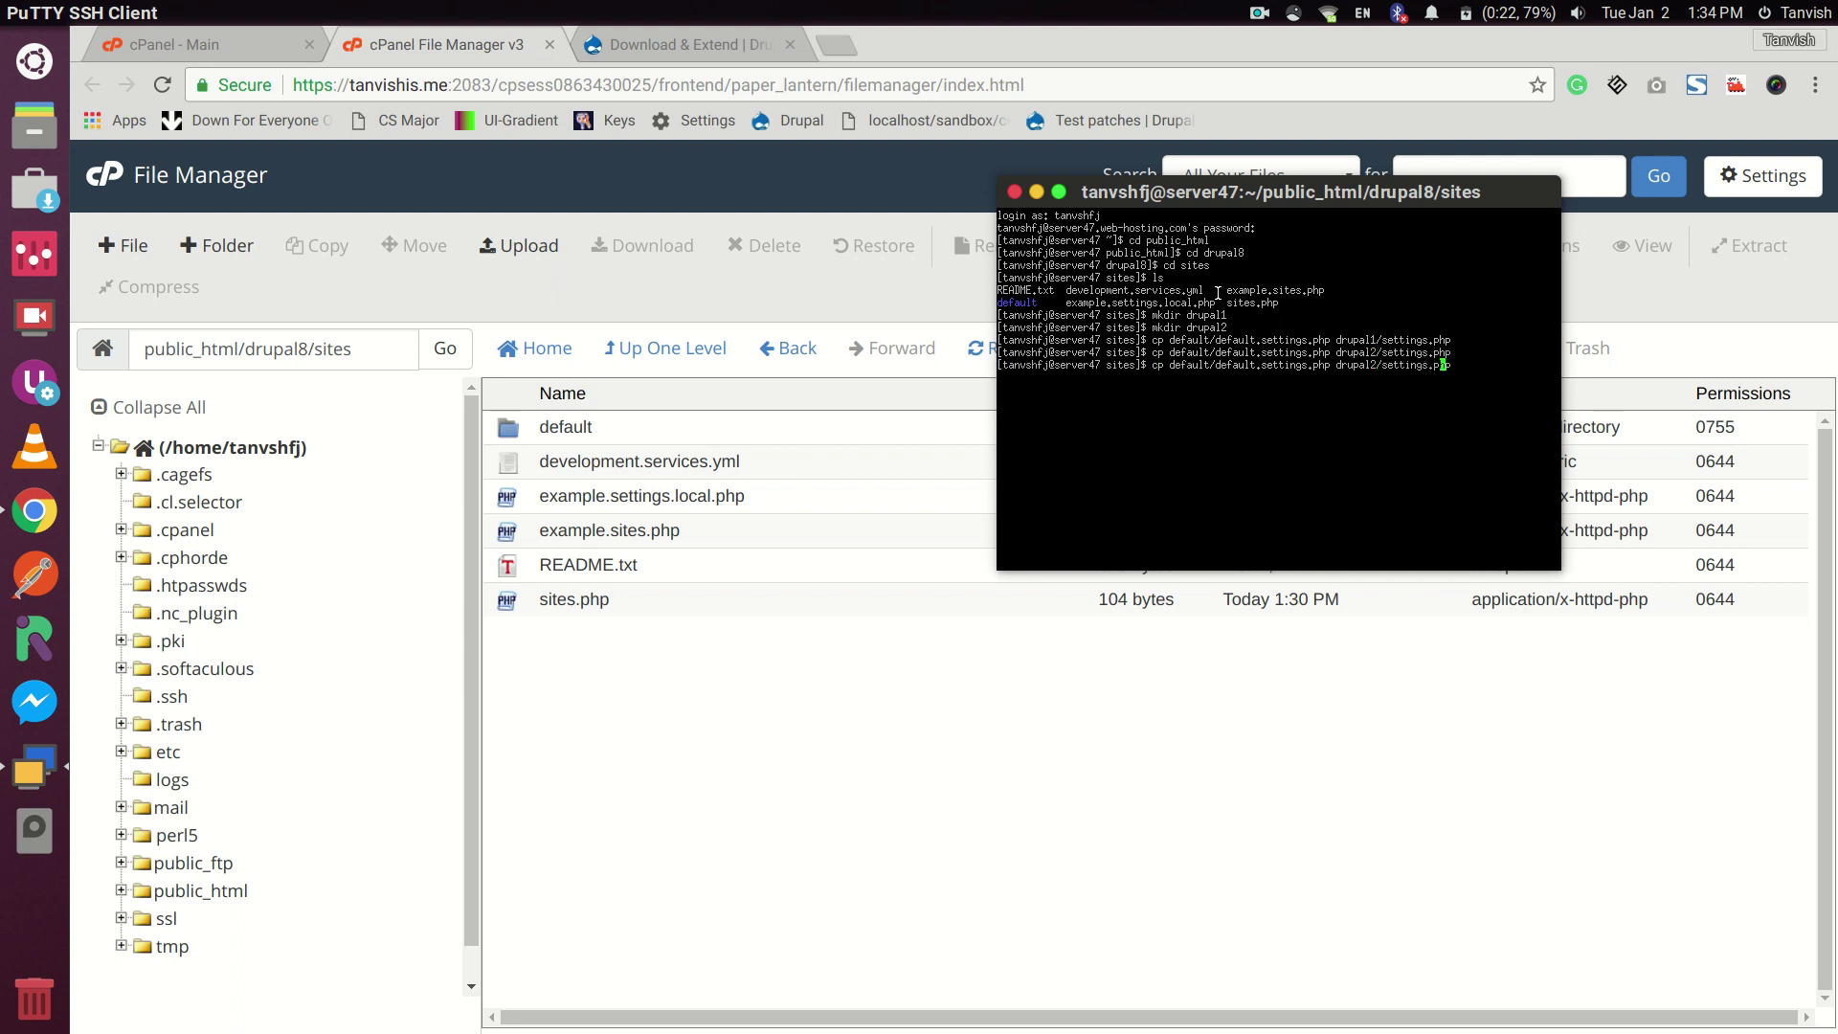
key("BackSpace")
key("Delete")
key("Delete")
key("Delete")
key("Delete")
key("BackSpace")
type("rvices.yml")
key("Delete")
key("Delete")
key("Delete")
key("Delete")
key("Delete")
key("Right")
key("Right")
key("Right")
key("Right")
key("Right")
key("Right")
key("Right")
key("Right")
key("Right")
key("Right")
key("Right")
key("Right")
key("Right")
key("Right")
key("Right")
key("Right")
key("Right")
key("Right")
key("Right")
key("Left")
key("Left")
key("Right")
key("Right")
key("Right")
key("Right")
key("Left")
key("Left")
key("Left")
key("Left")
key("BackSpace")
key("BackSpace")
key("BackSpace")
key("BackSpace")
key("BackSpace")
key("BackSpace")
key("BackSpace")
type("ervices.yml")
key("BackSpace")
key("BackSpace")
key("BackSpace")
type("yml")
key("Return")
Copy default/default.services.yml into drupal1 as services.yml
key("Up")
key("Left")
key("Left")
key("Left")
key("Left")
key("Left")
key("Left")
key("Left")
key("Left")
key("Left")
key("Left")
key("Left")
key("Left")
key("Left")
key("Left")
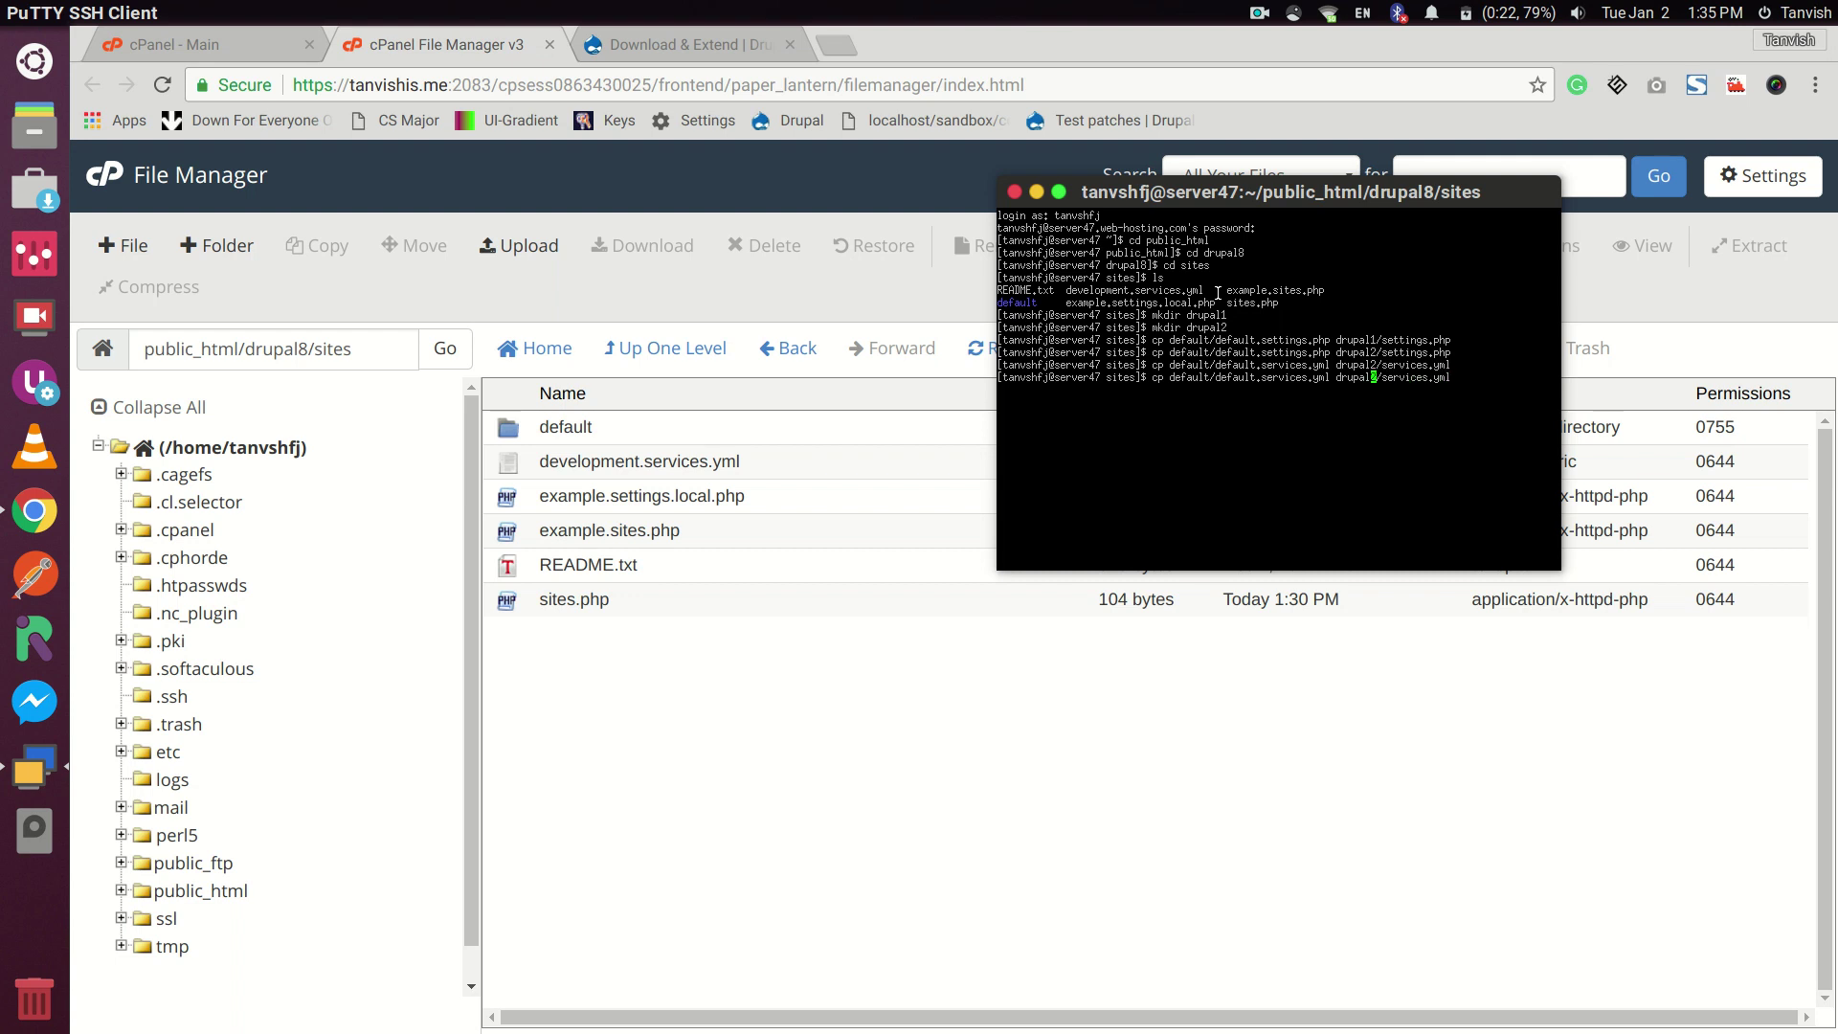
key("Delete")
type("1")
key("Return")
Back in the terminal, enter drupal1 and list its files
left_click(679, 692)
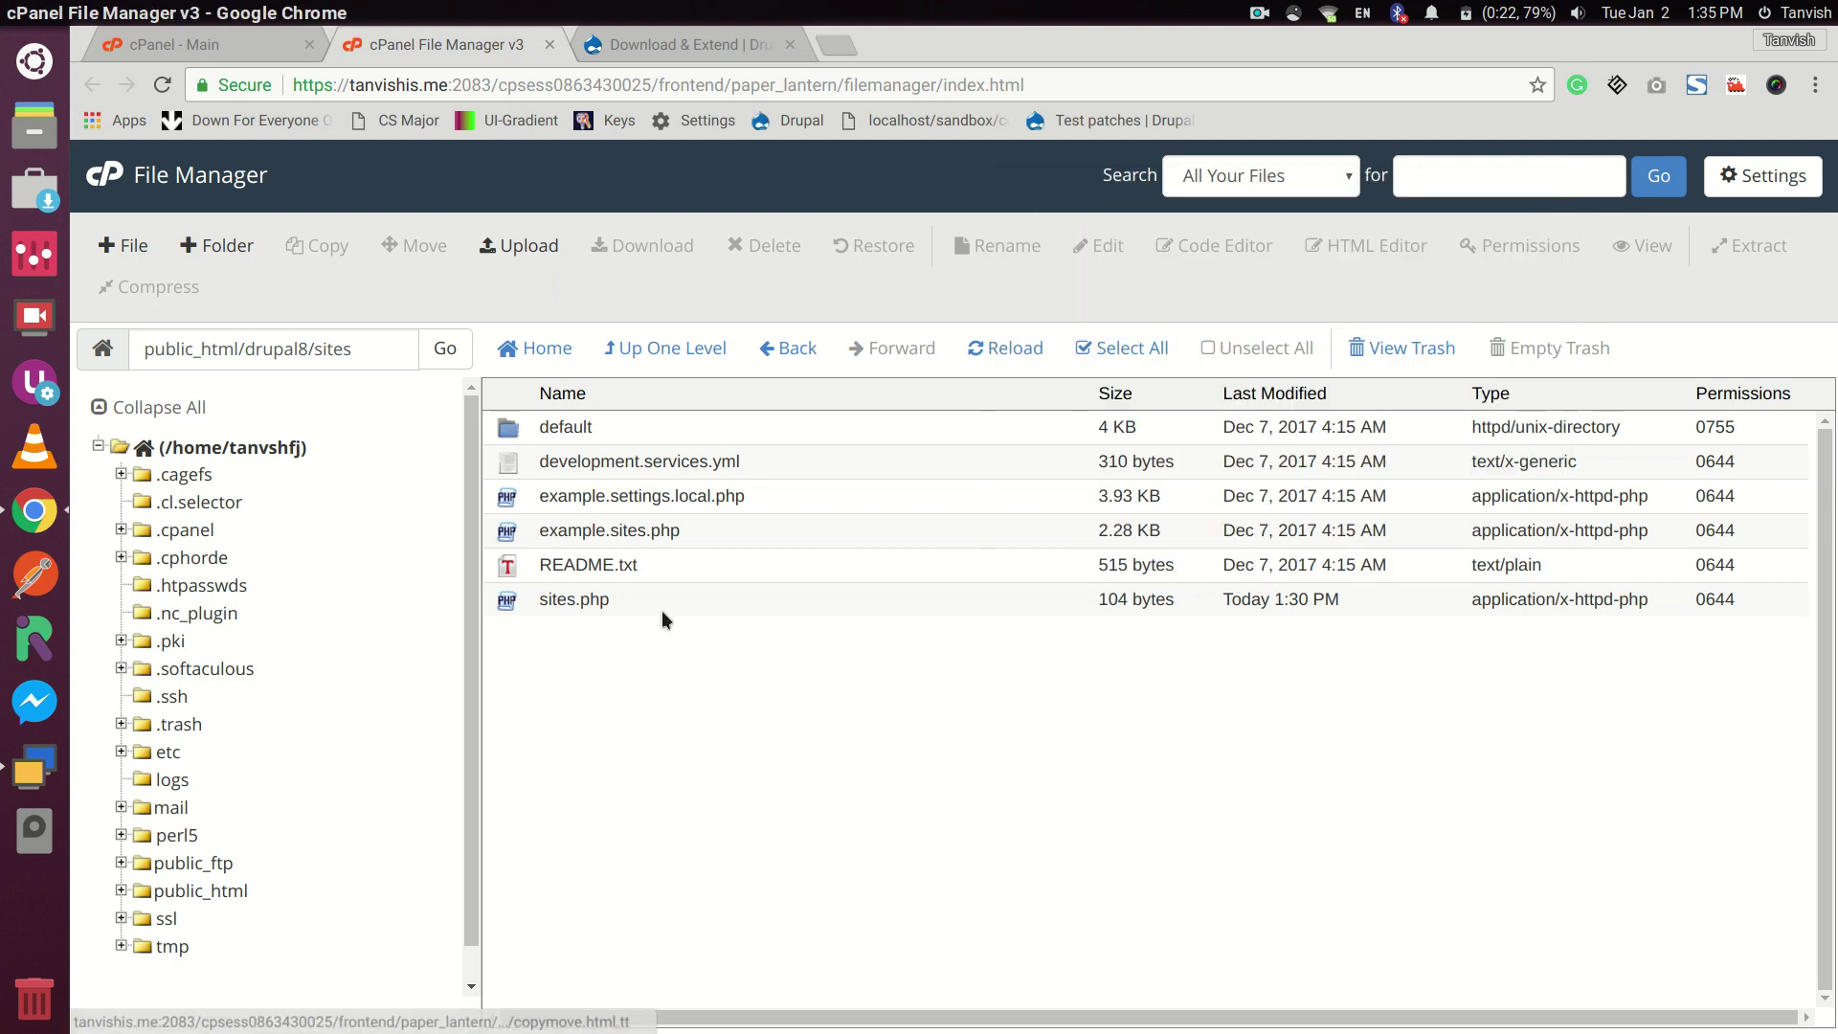
key("alt+Tab")
type("cd d")
type("ev")
key("BackSpace")
key("BackSpace")
type("rupal1/services.yml")
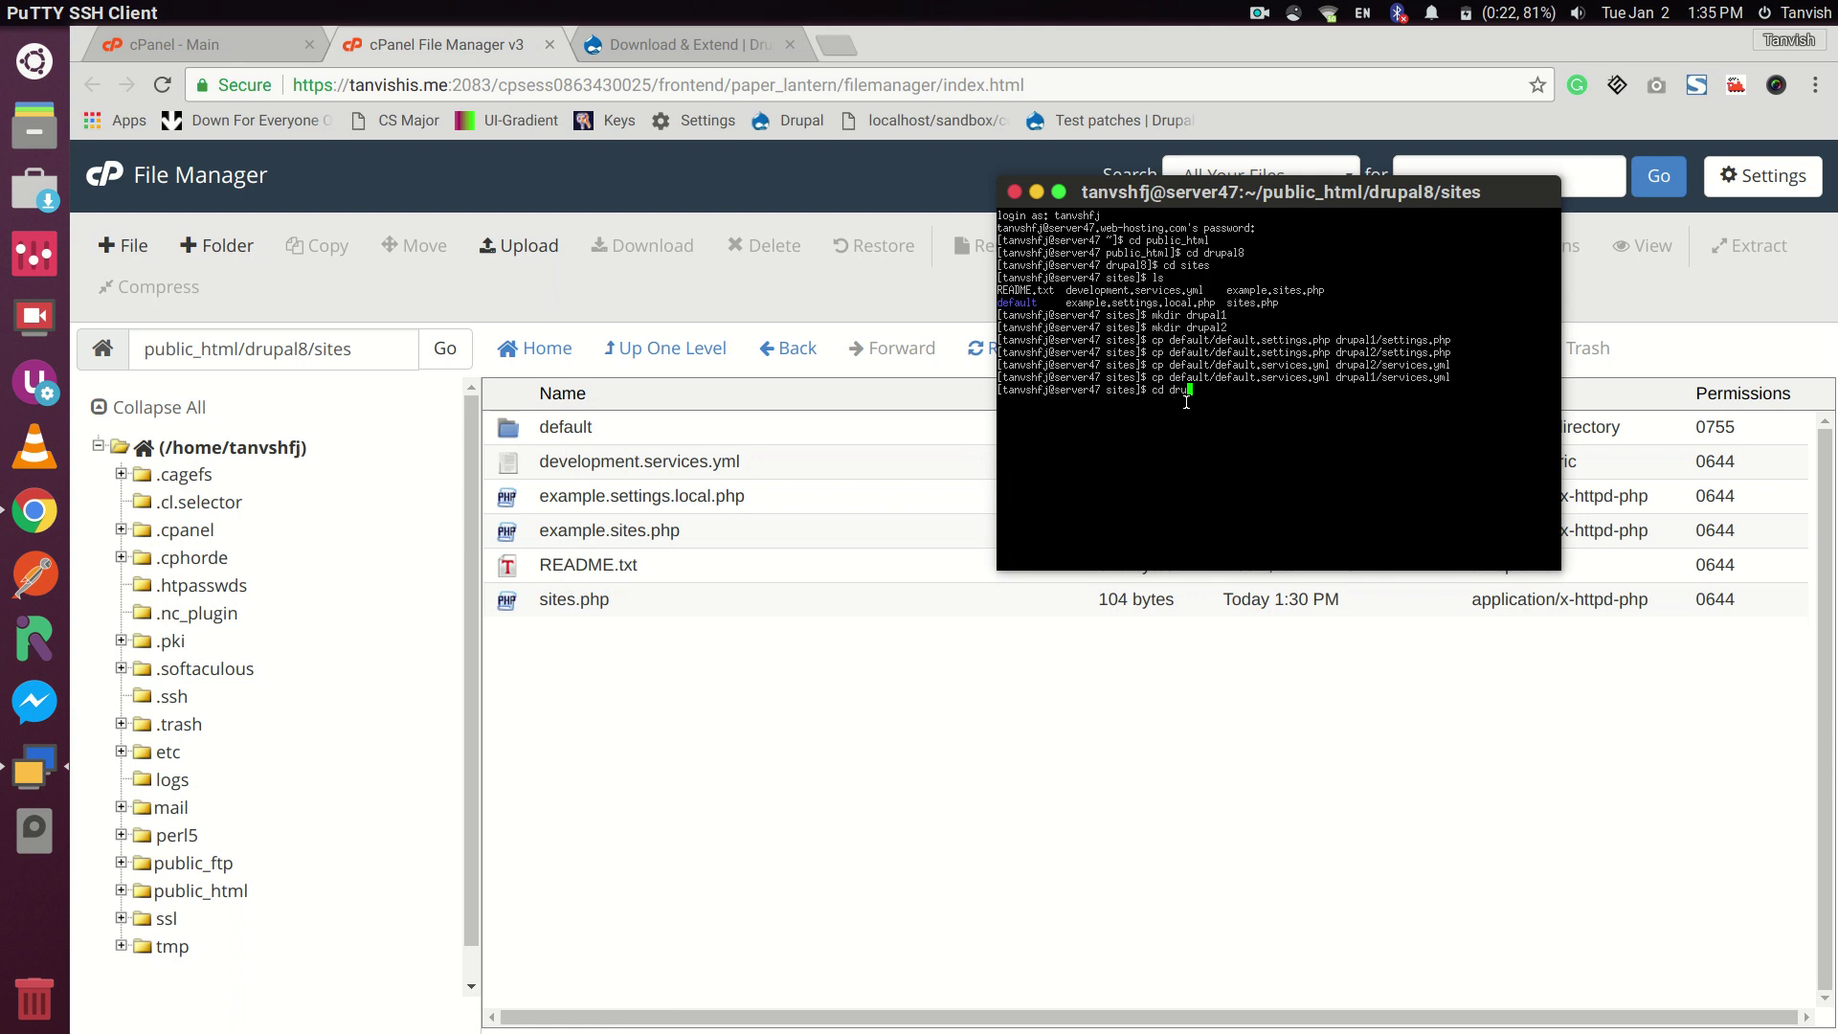
key("Return")
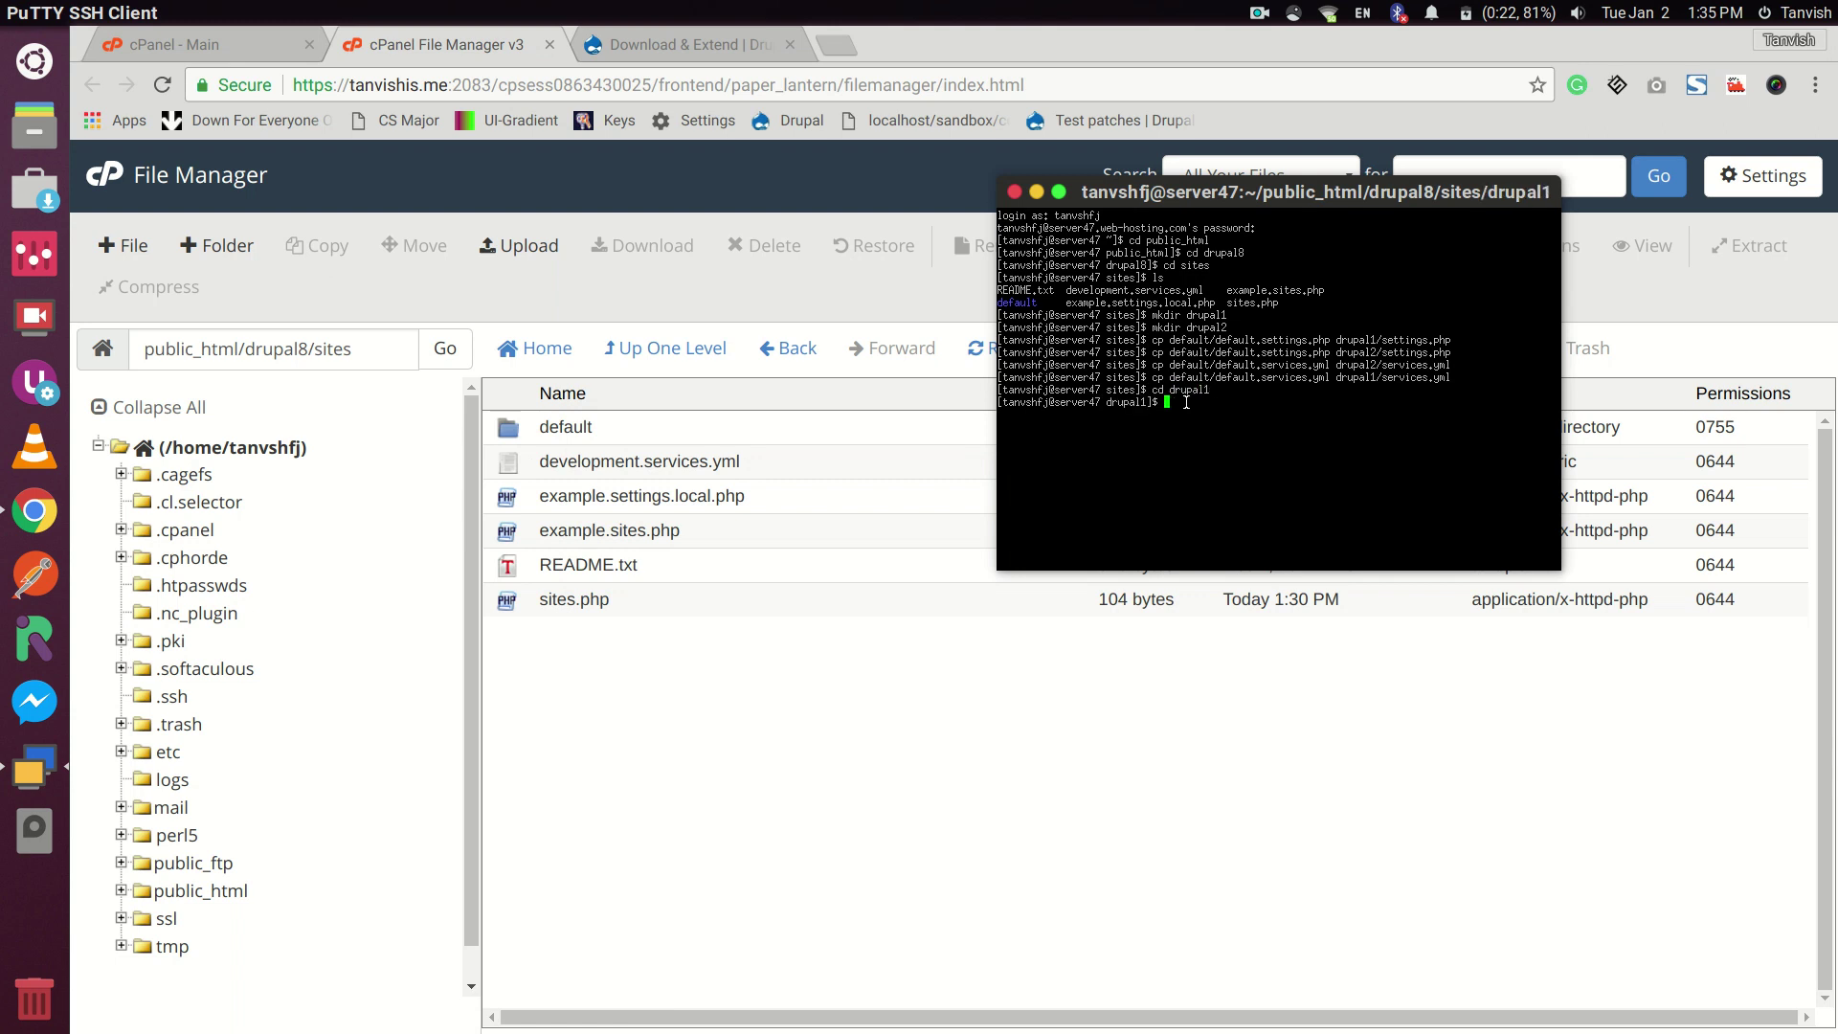
type("ls")
key("Return")
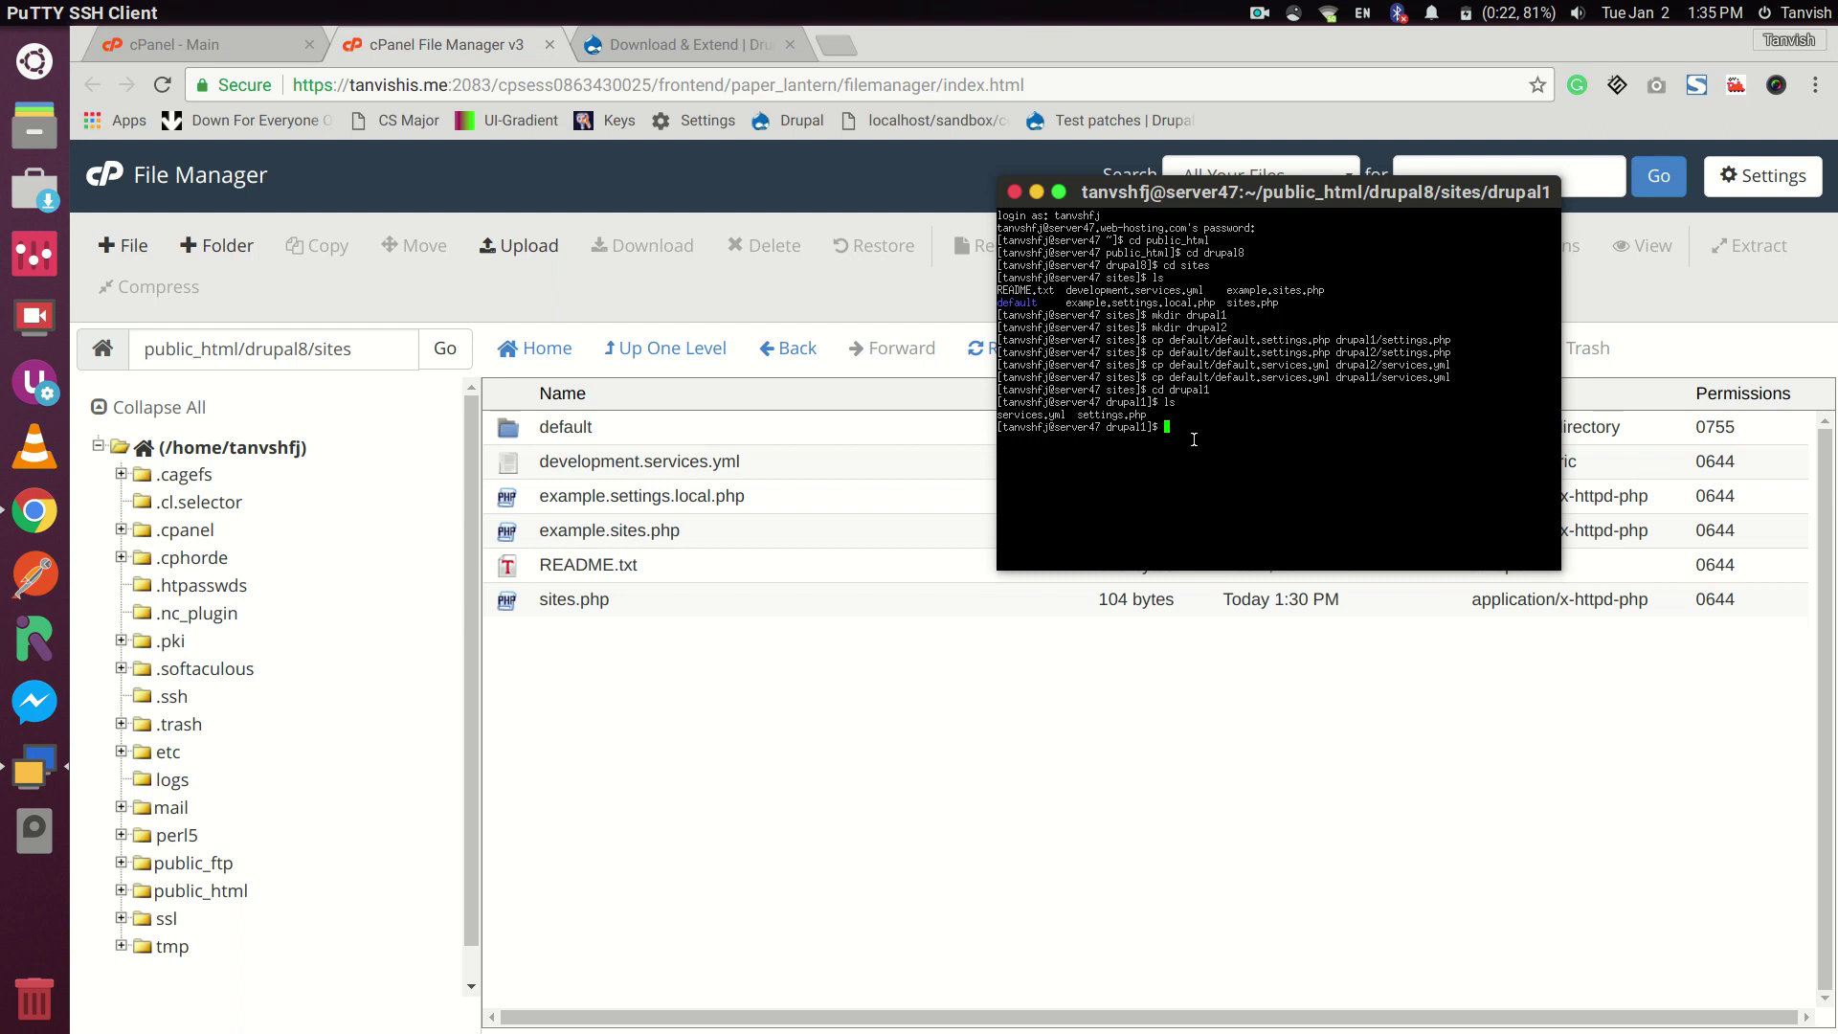
Return to sites with cd -, then enter drupal2 and list its files
type("cd _")
key("Return")
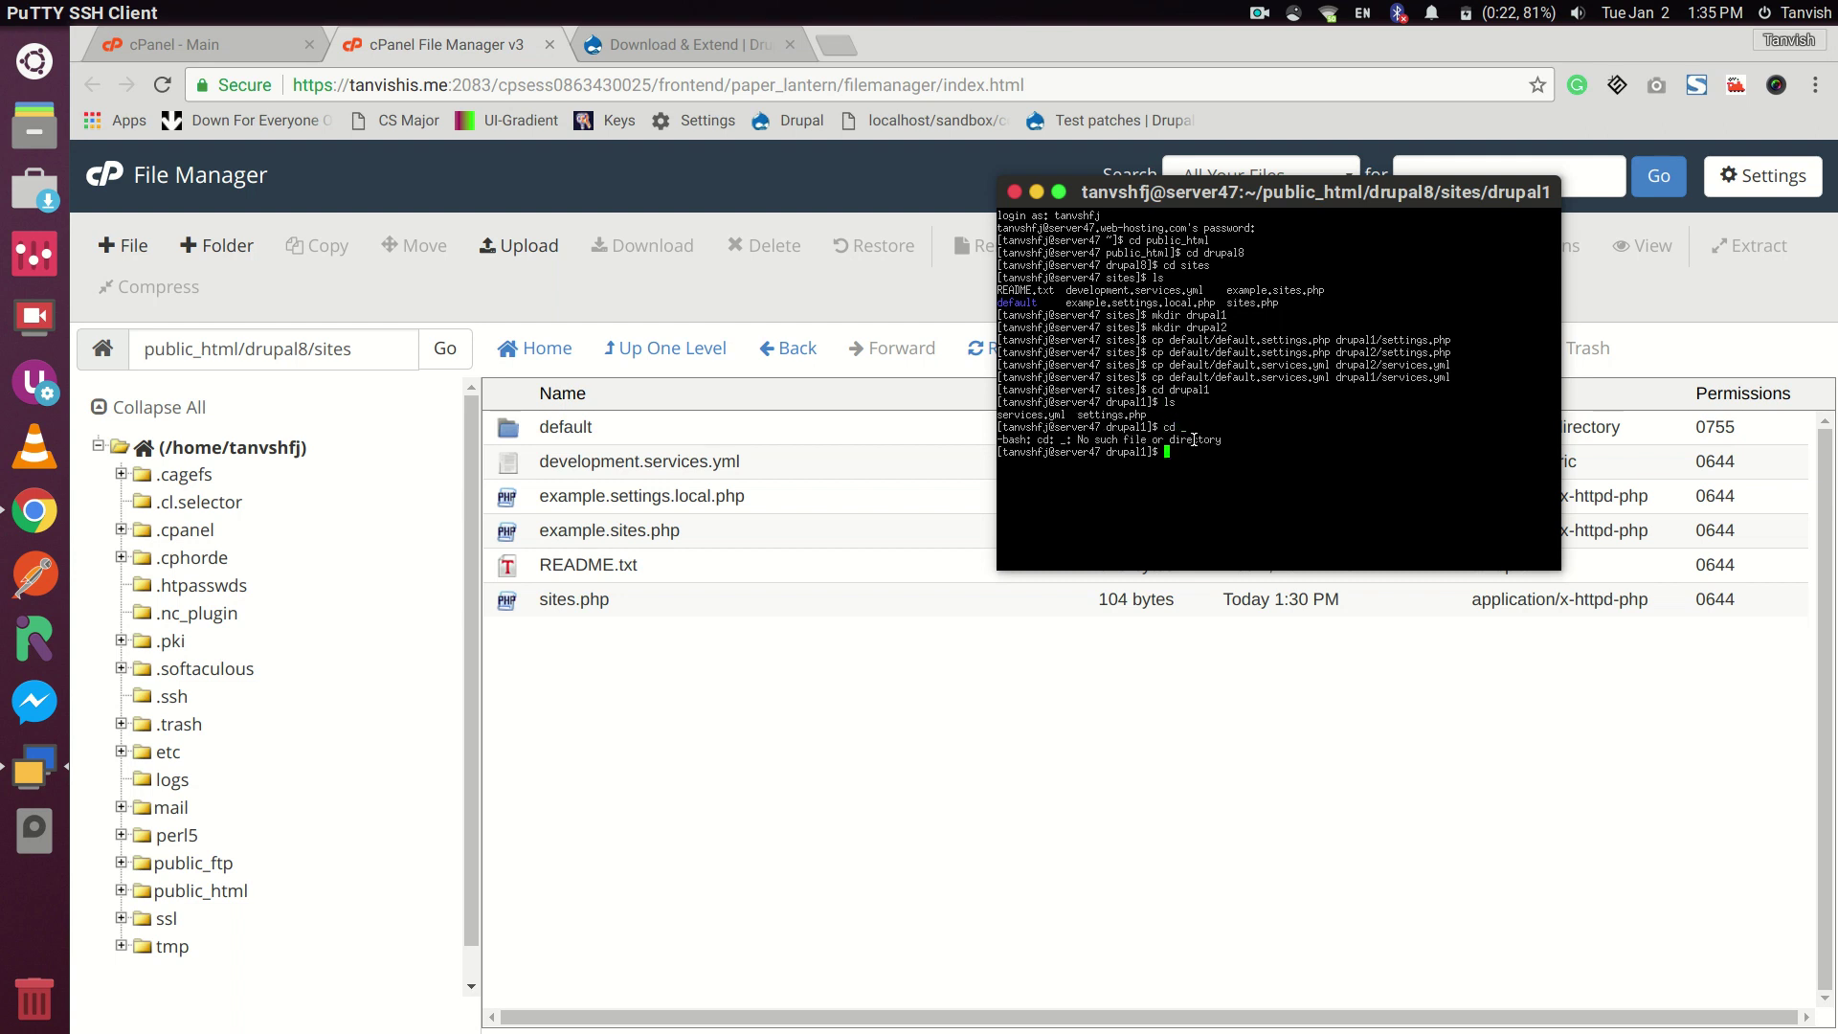
type("cd -")
key("Return")
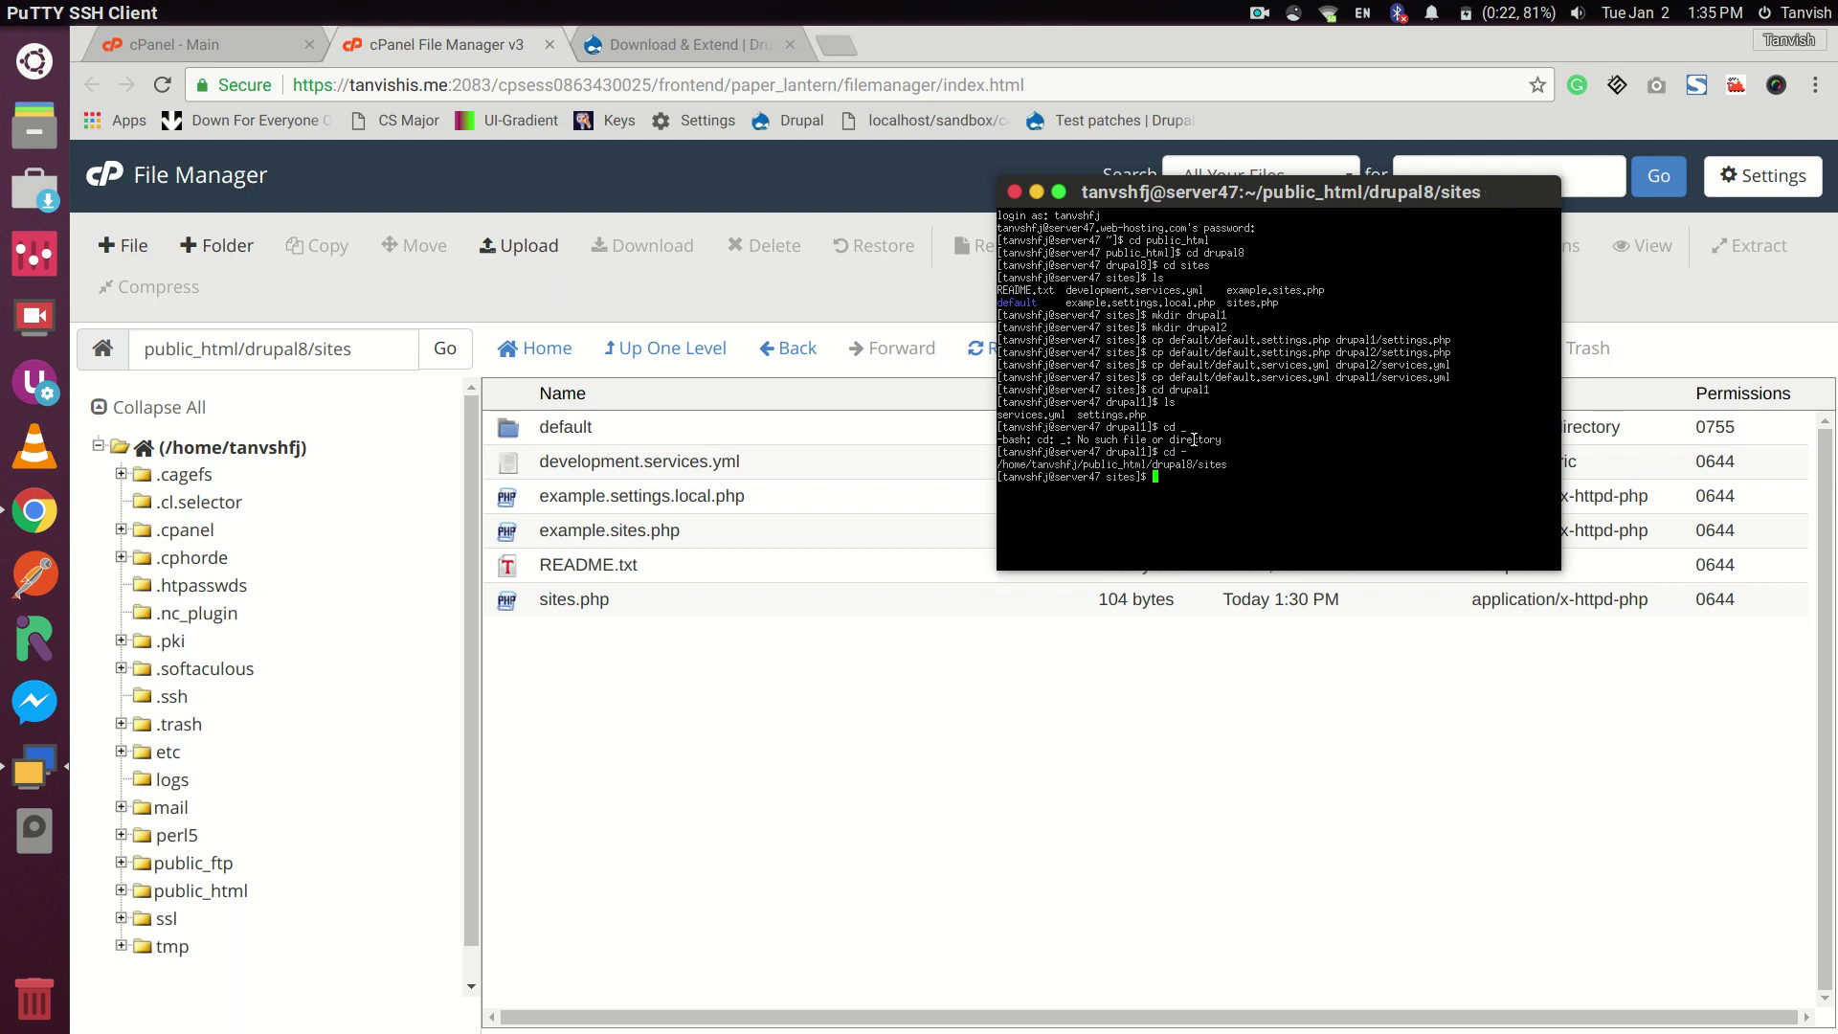
type("cd drp")
key("BackSpace")
type("up")
type("al2")
key("Return")
key("Up")
key("Left")
key("BackSpace")
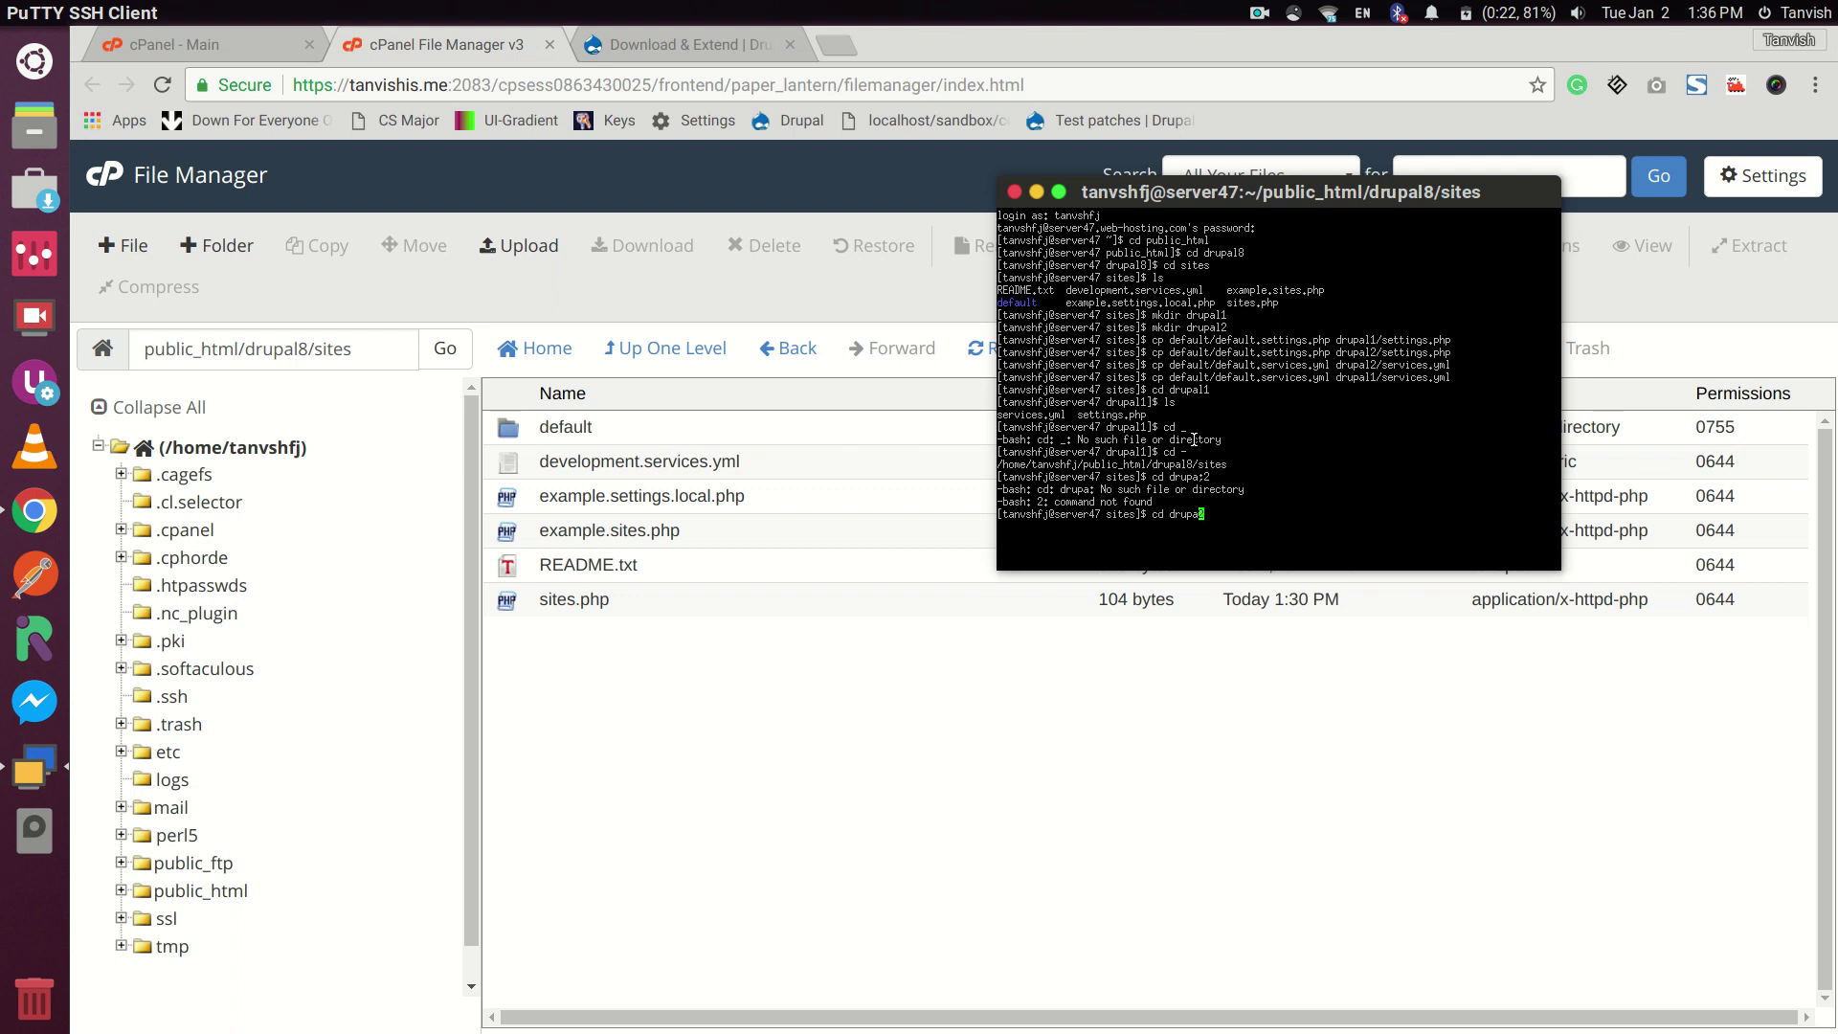
type("l2")
key("Return")
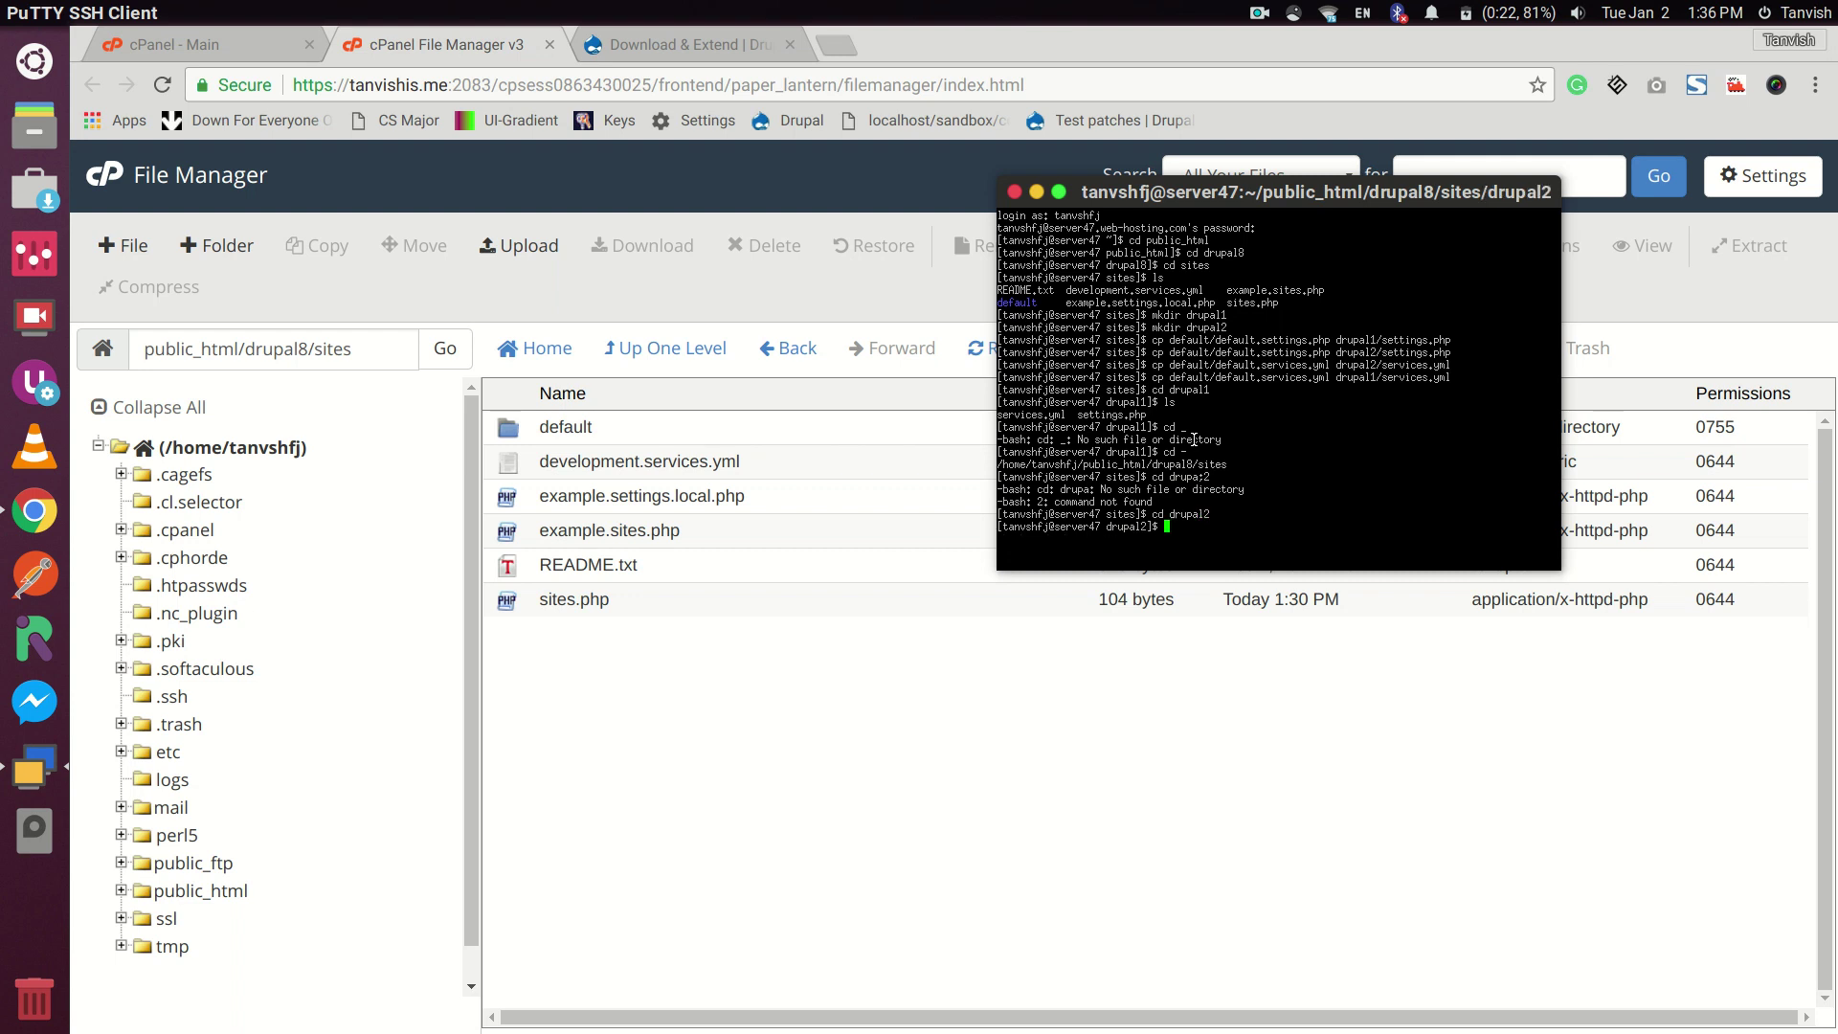
type("ls")
key("Return")
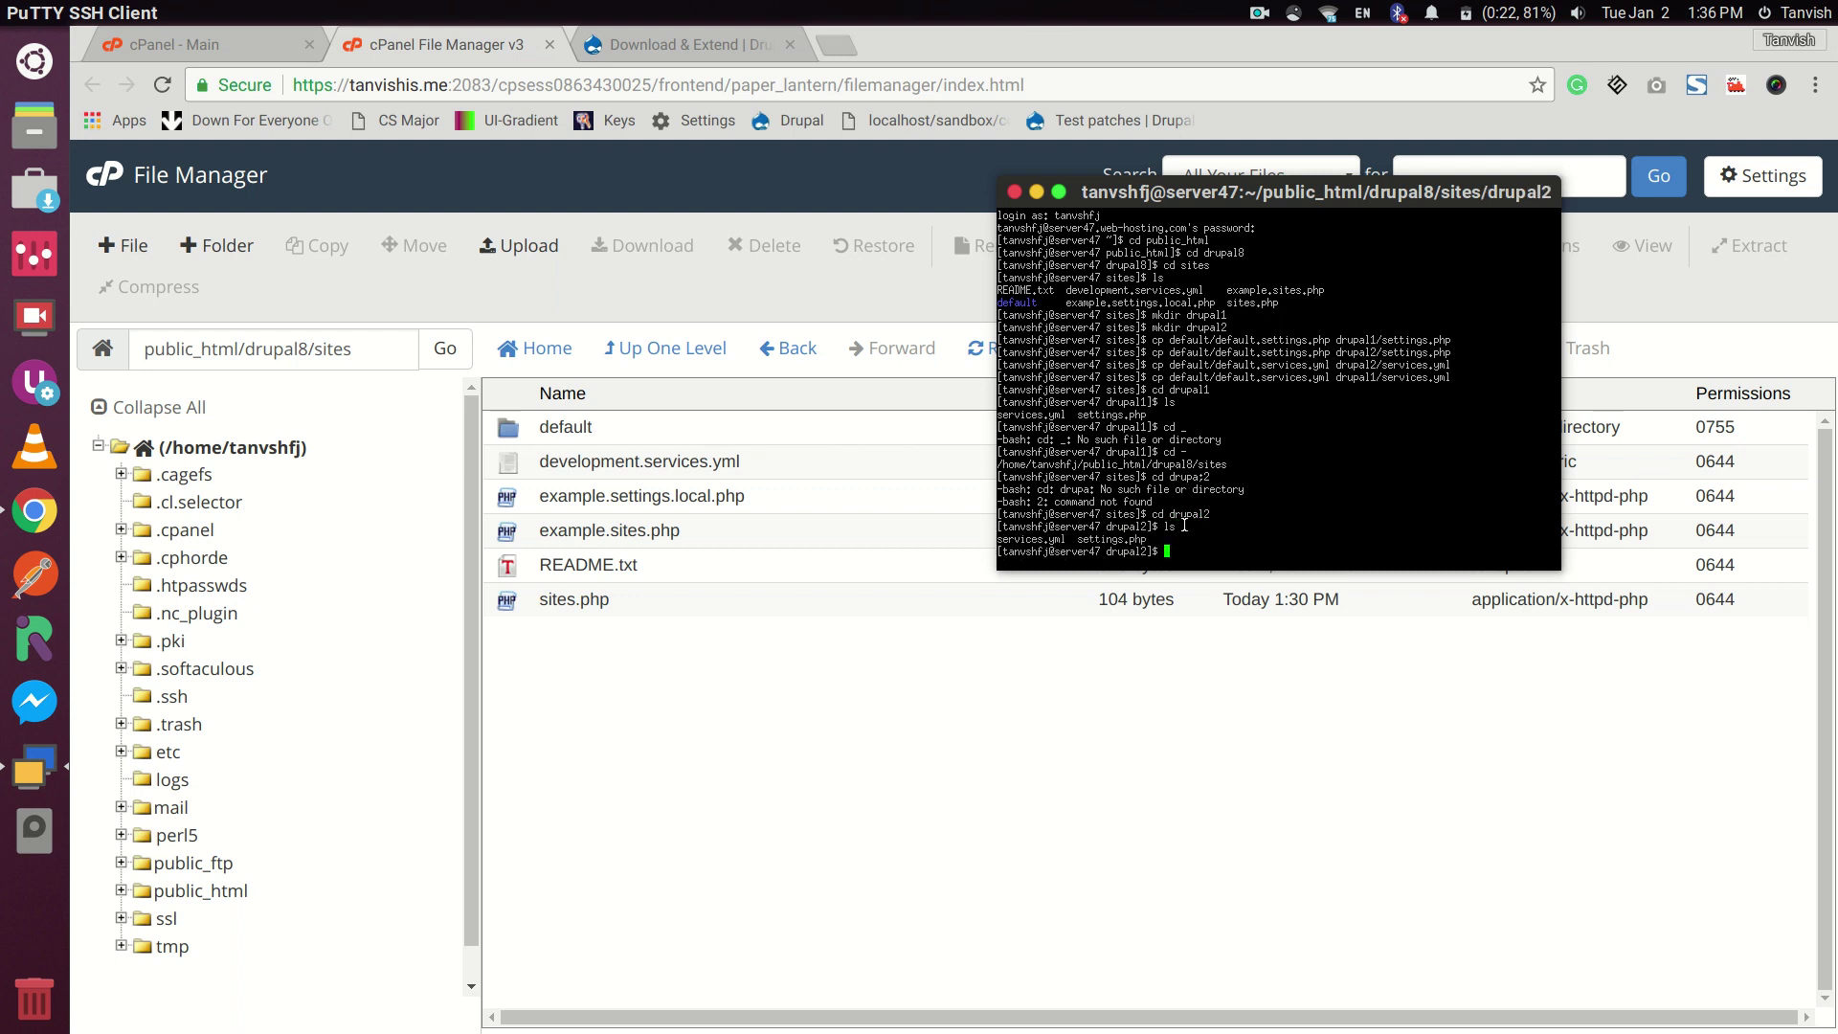
Clear the screen, toggle between sites and drupal2 with cd -, then cd ~ home
type("clear")
key("Return")
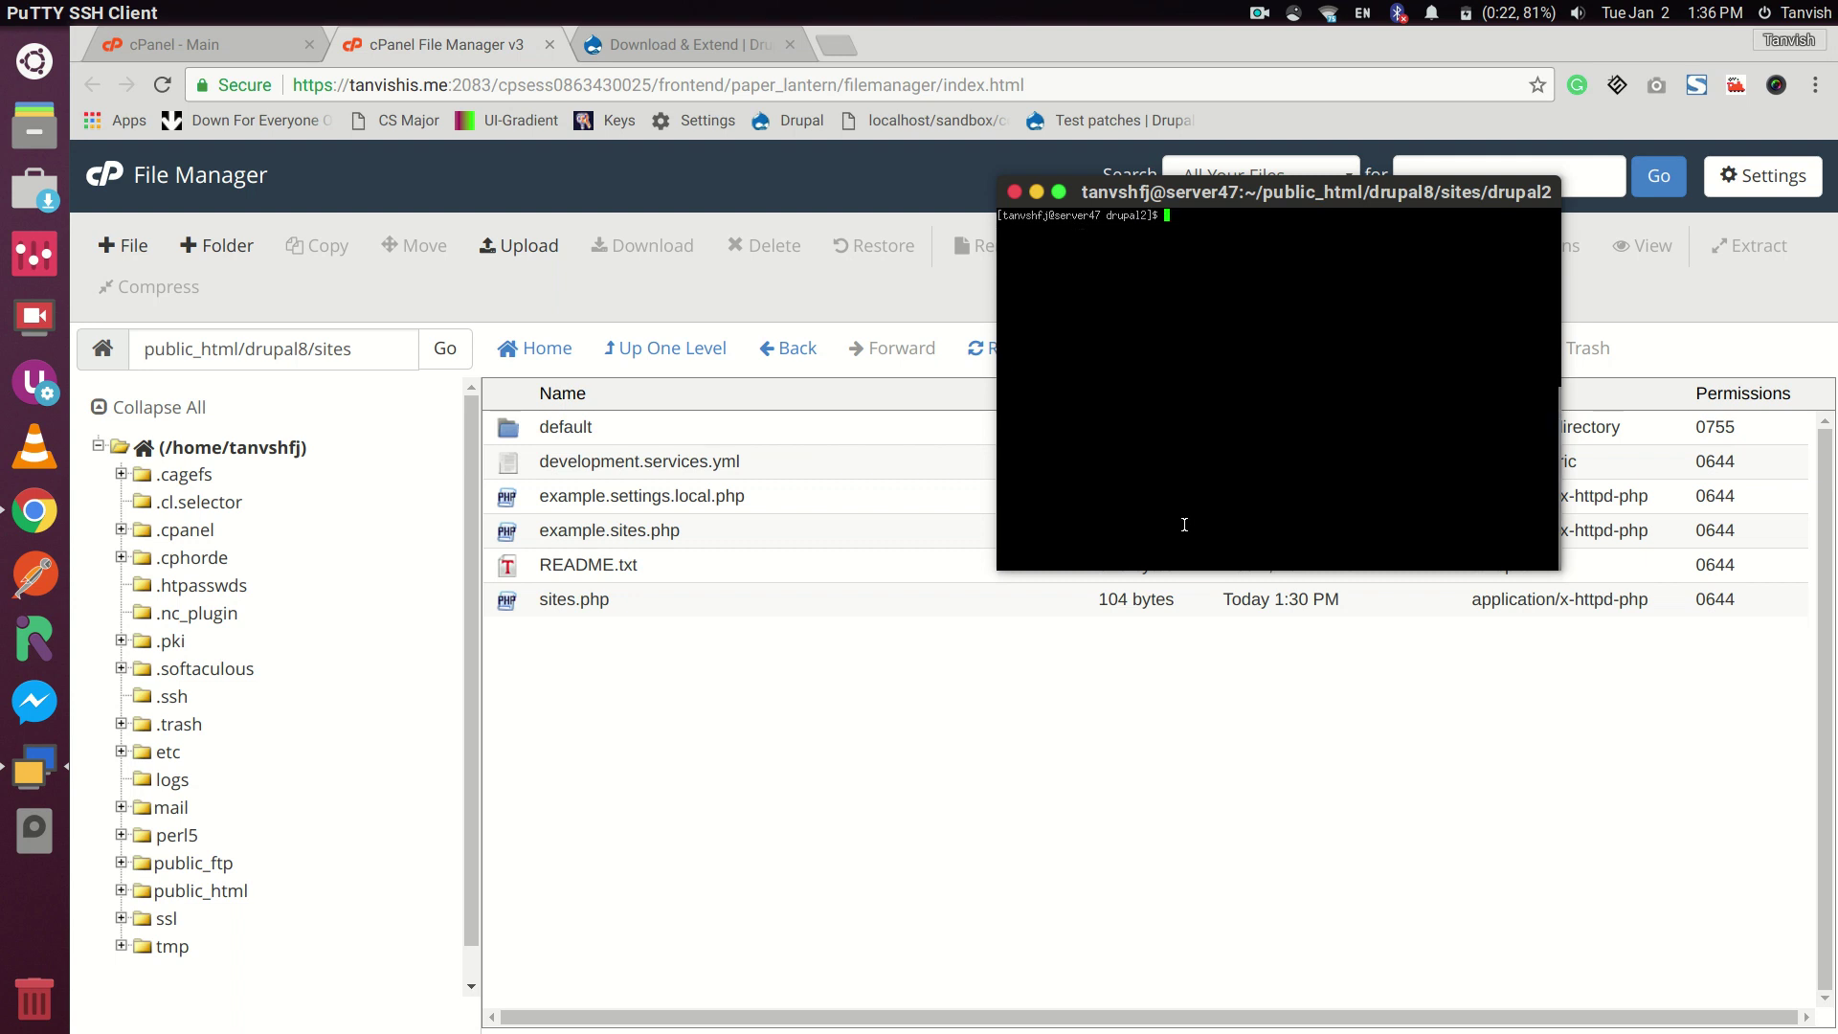
type("cd -")
key("Return")
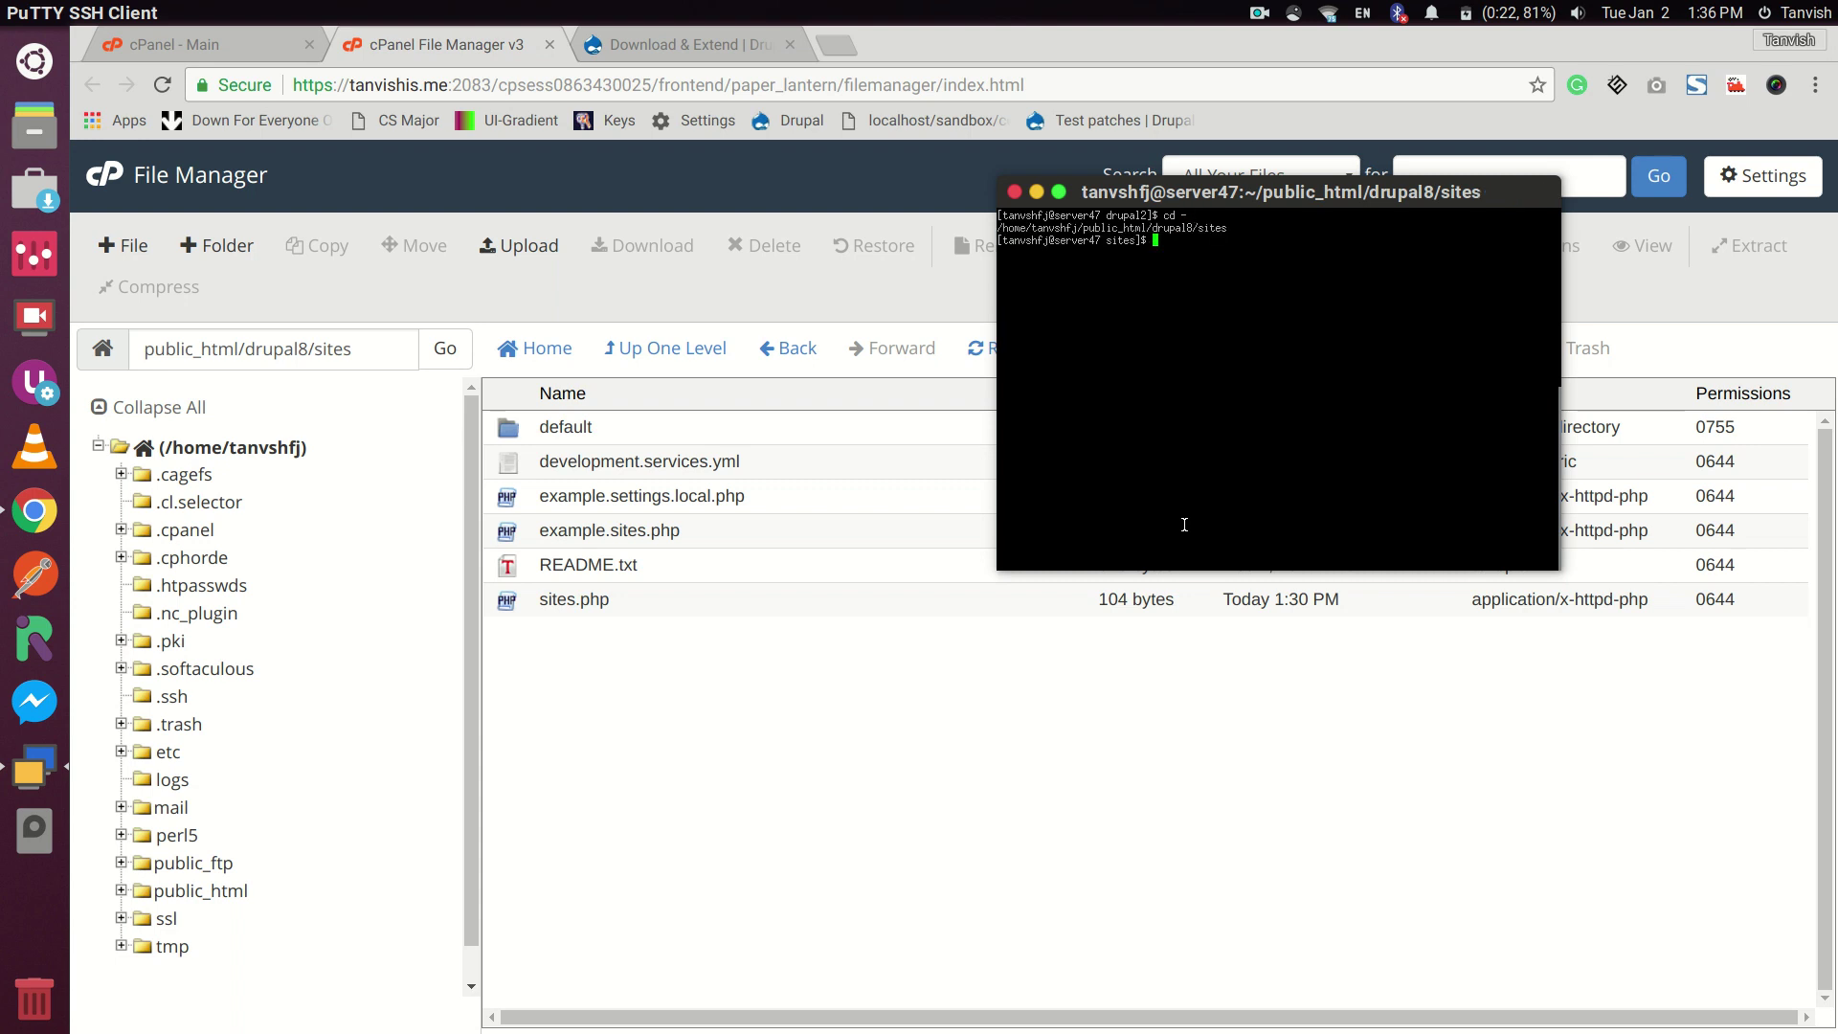
key("Up")
key("Return")
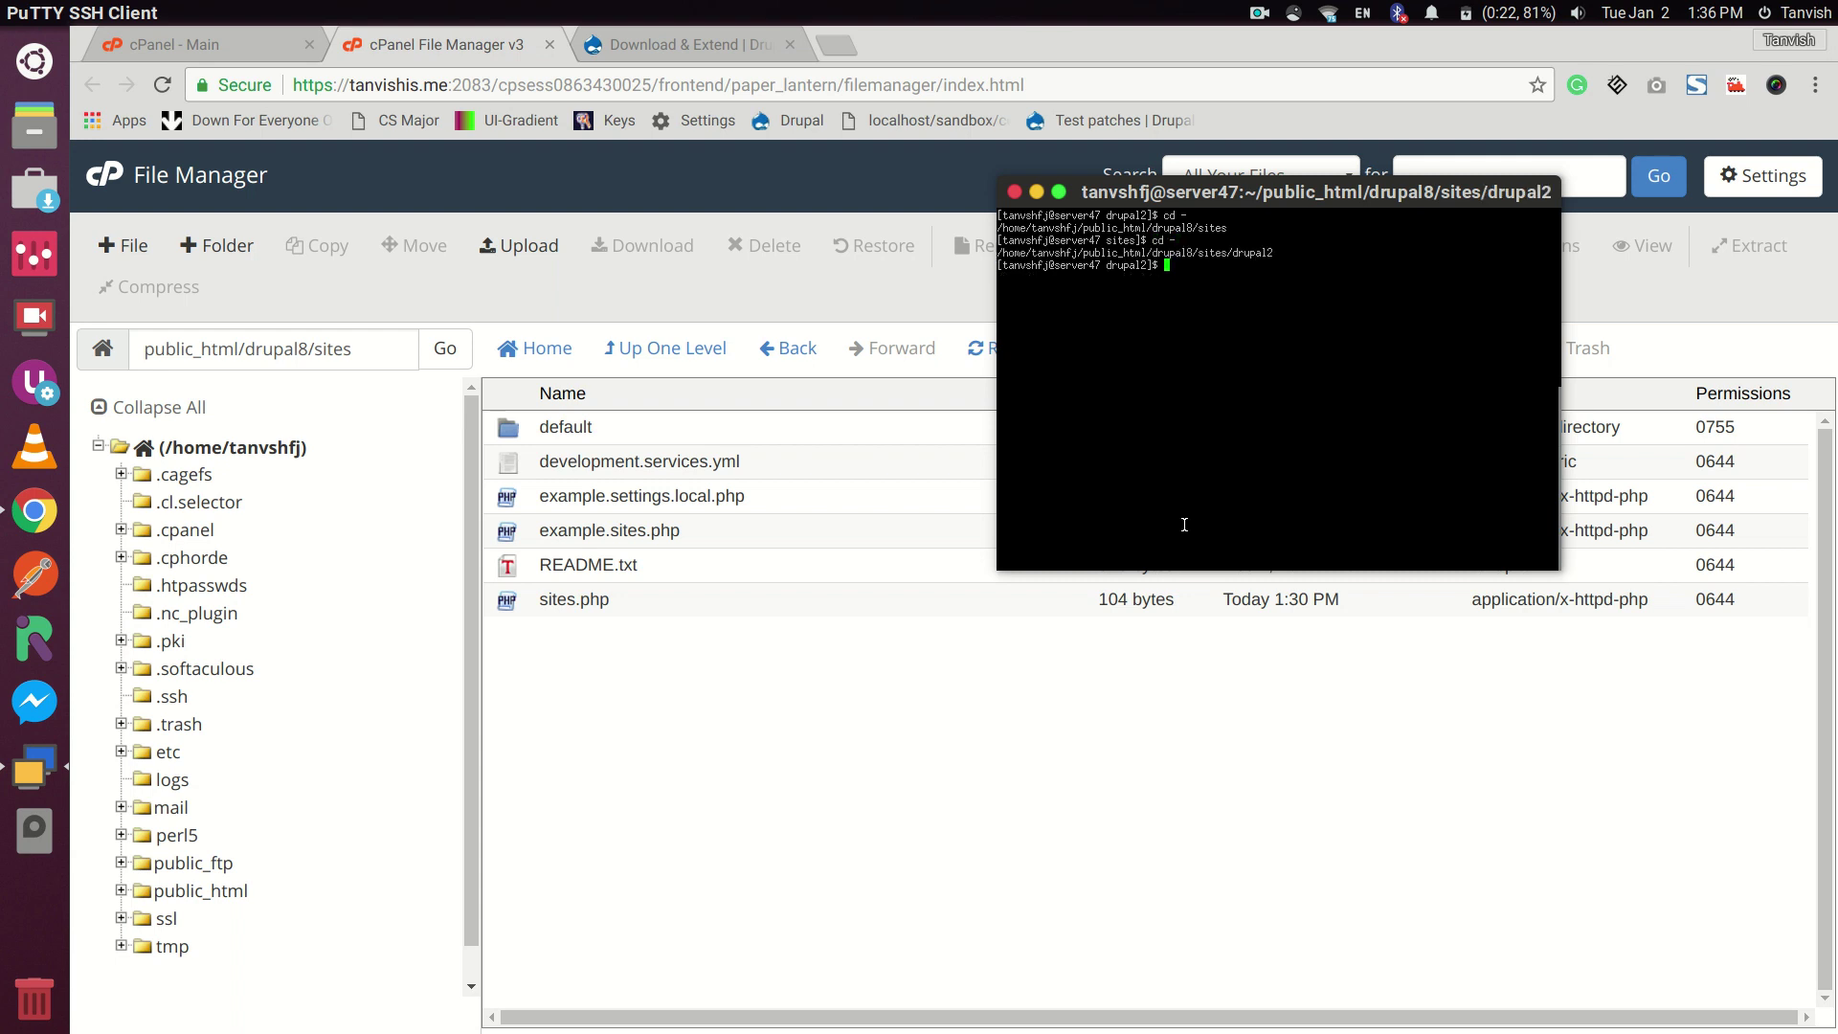
type("cd ~")
key("Return")
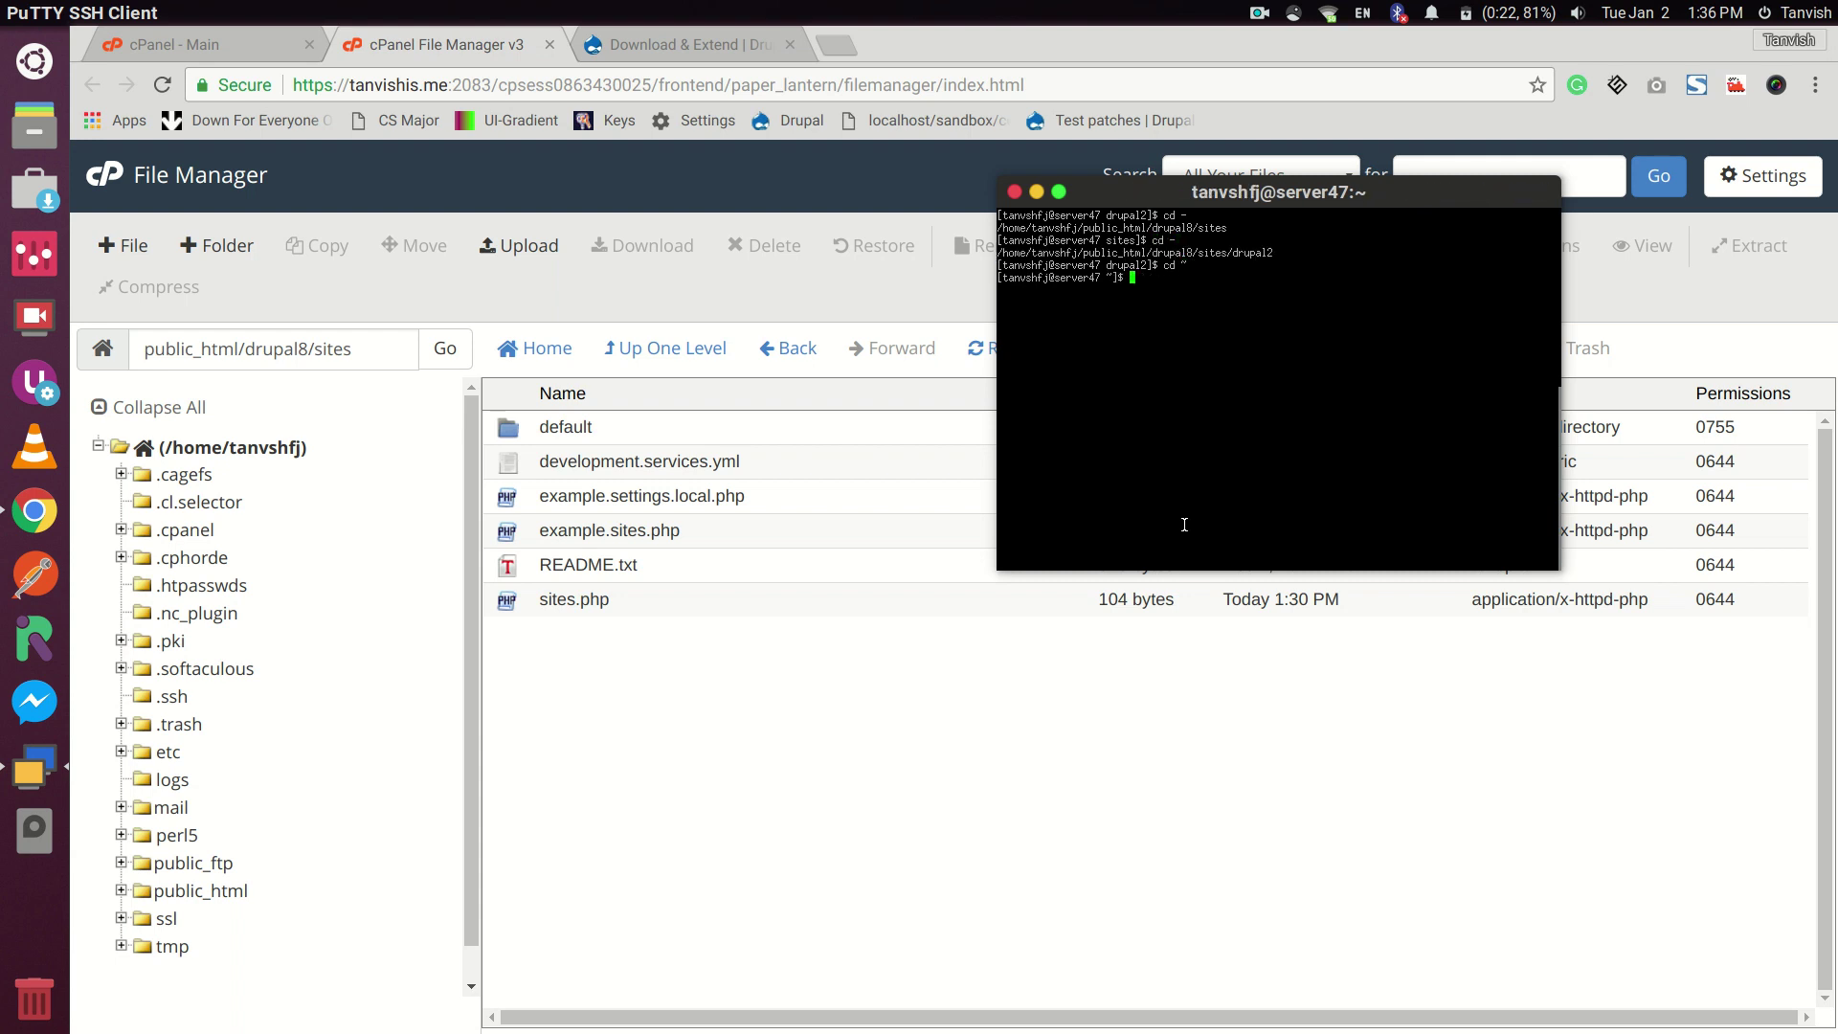
Change into the public_html folder
type("cd public_html")
key("Return")
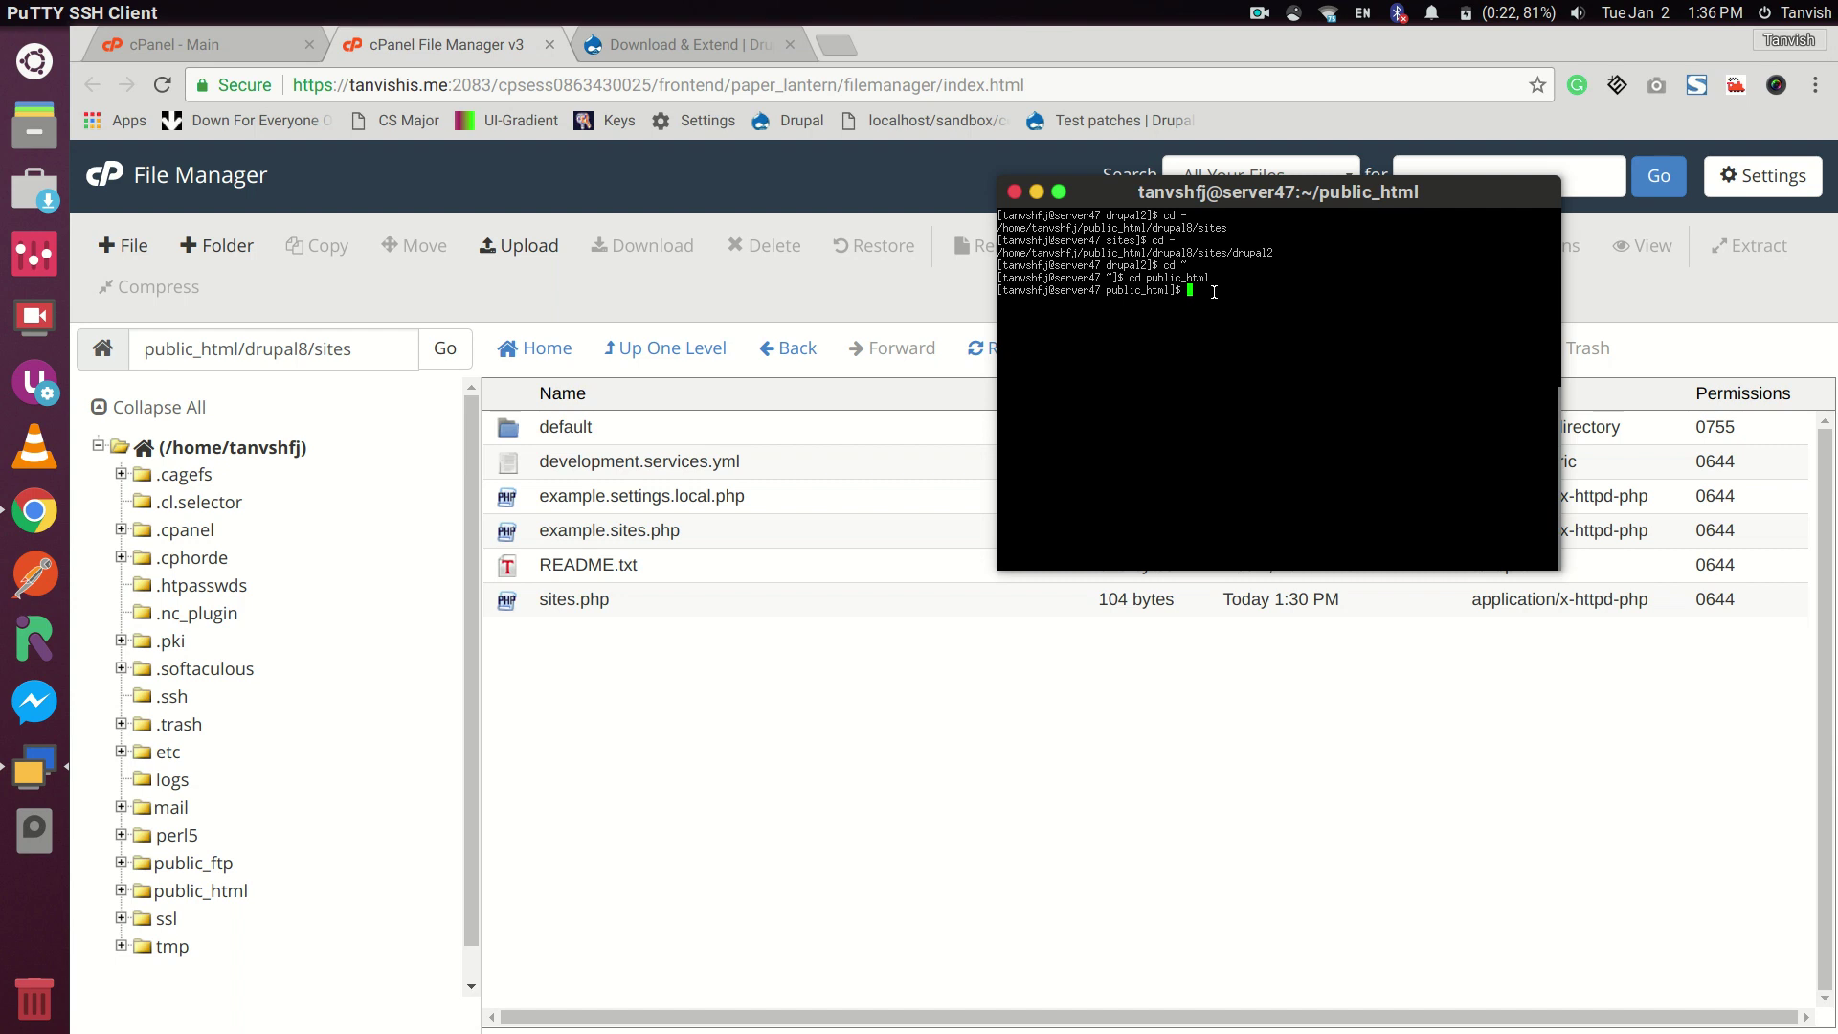
Create drupal1 and drupal2 symlinks to drupal8 with ln -s and verify with ls
type("ln -s drupal8 drupal1")
key("Return")
key("Up")
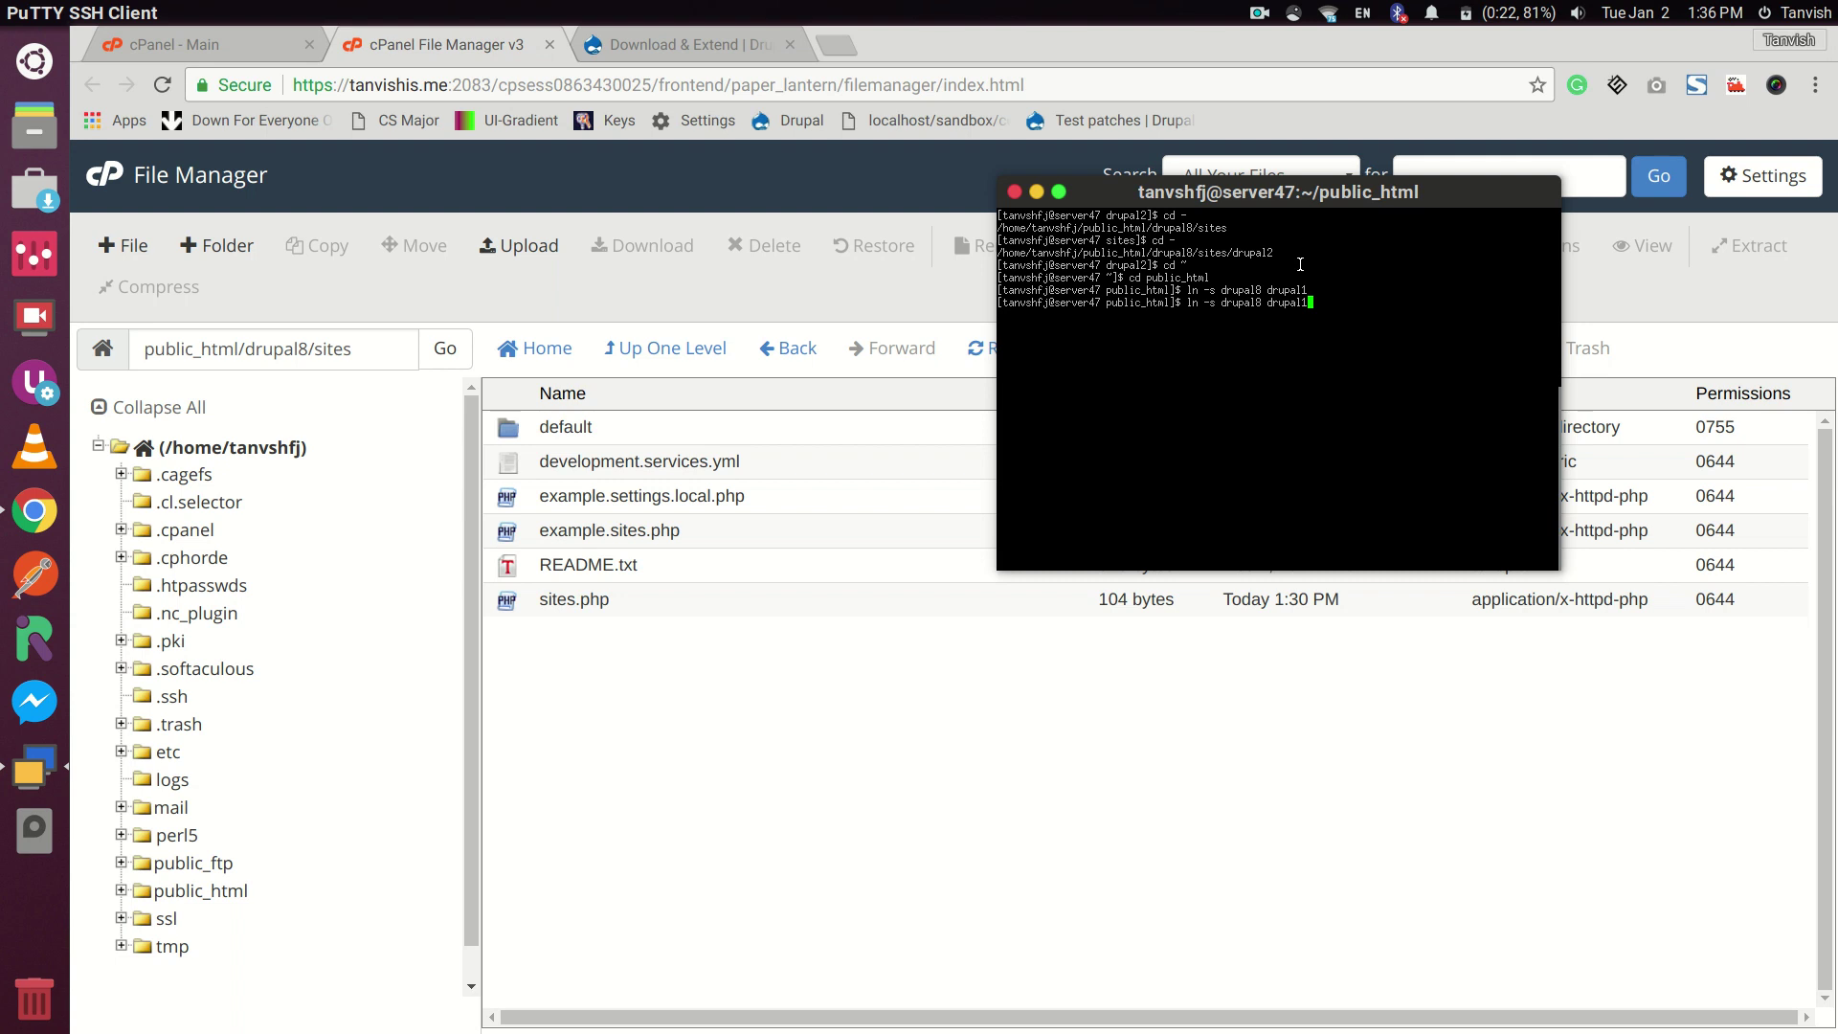
type("2")
key("Return")
type("ls")
key("Return")
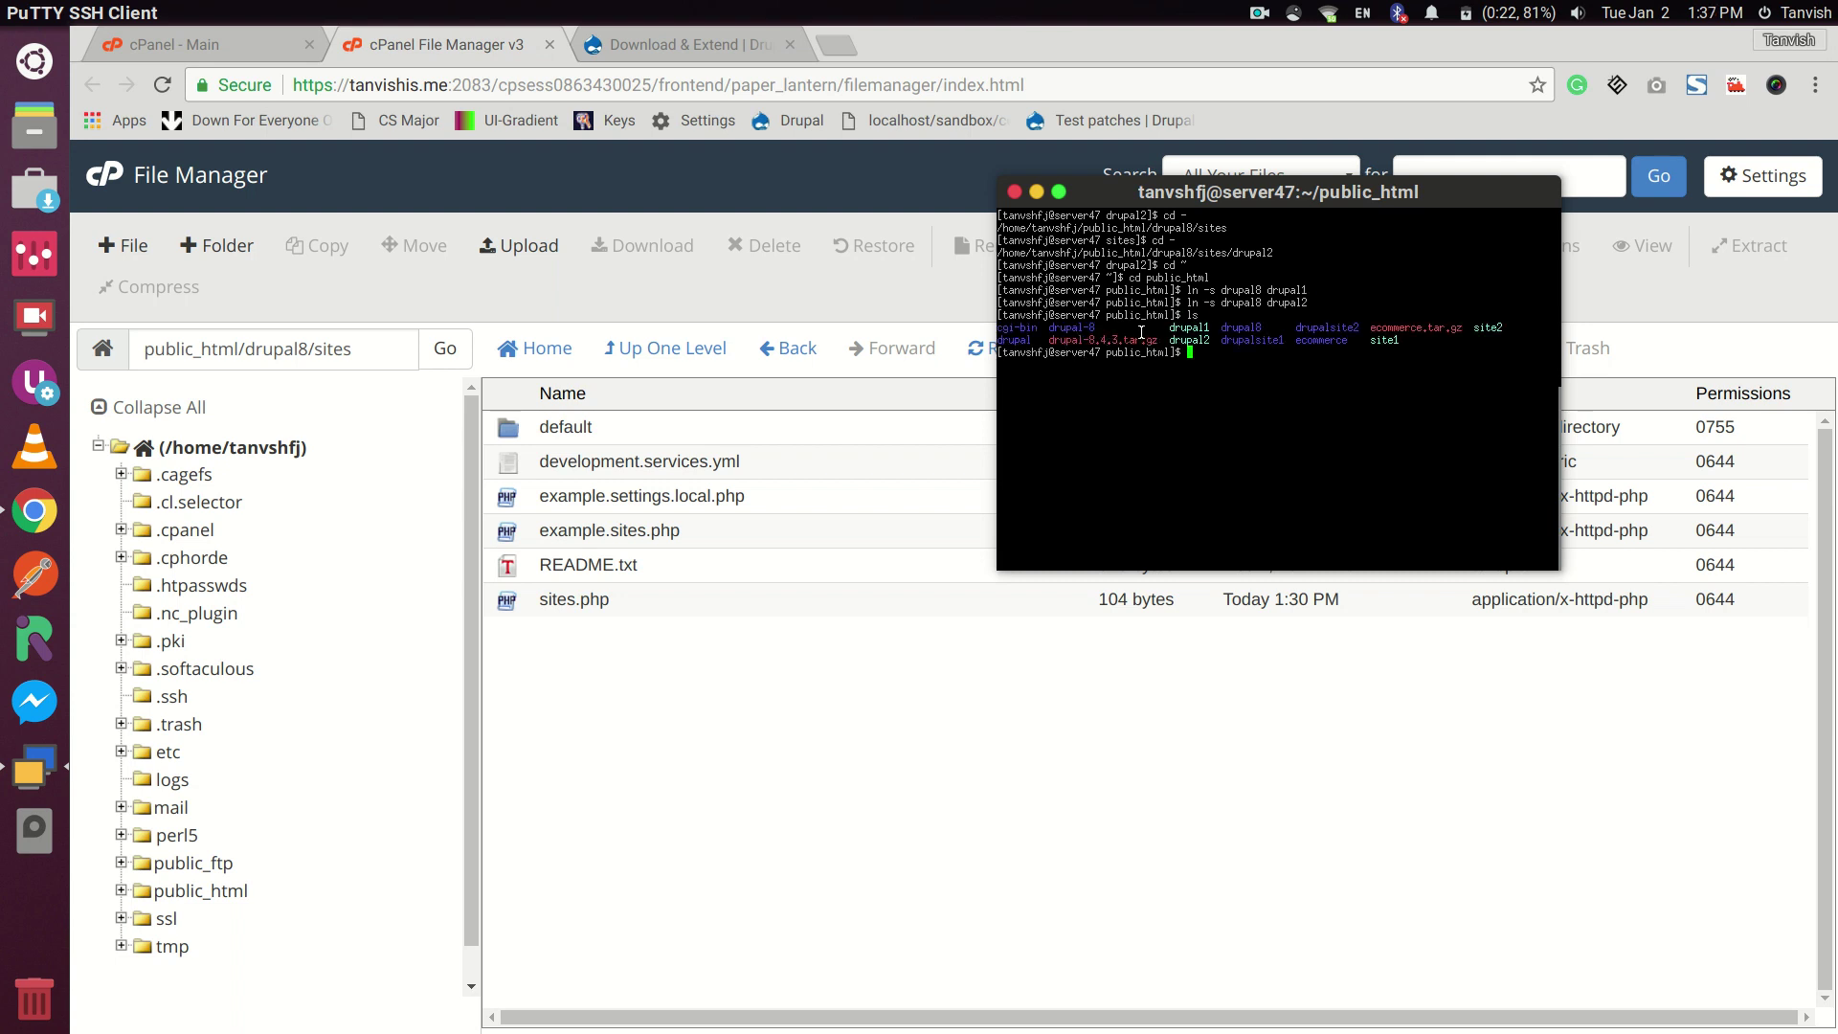
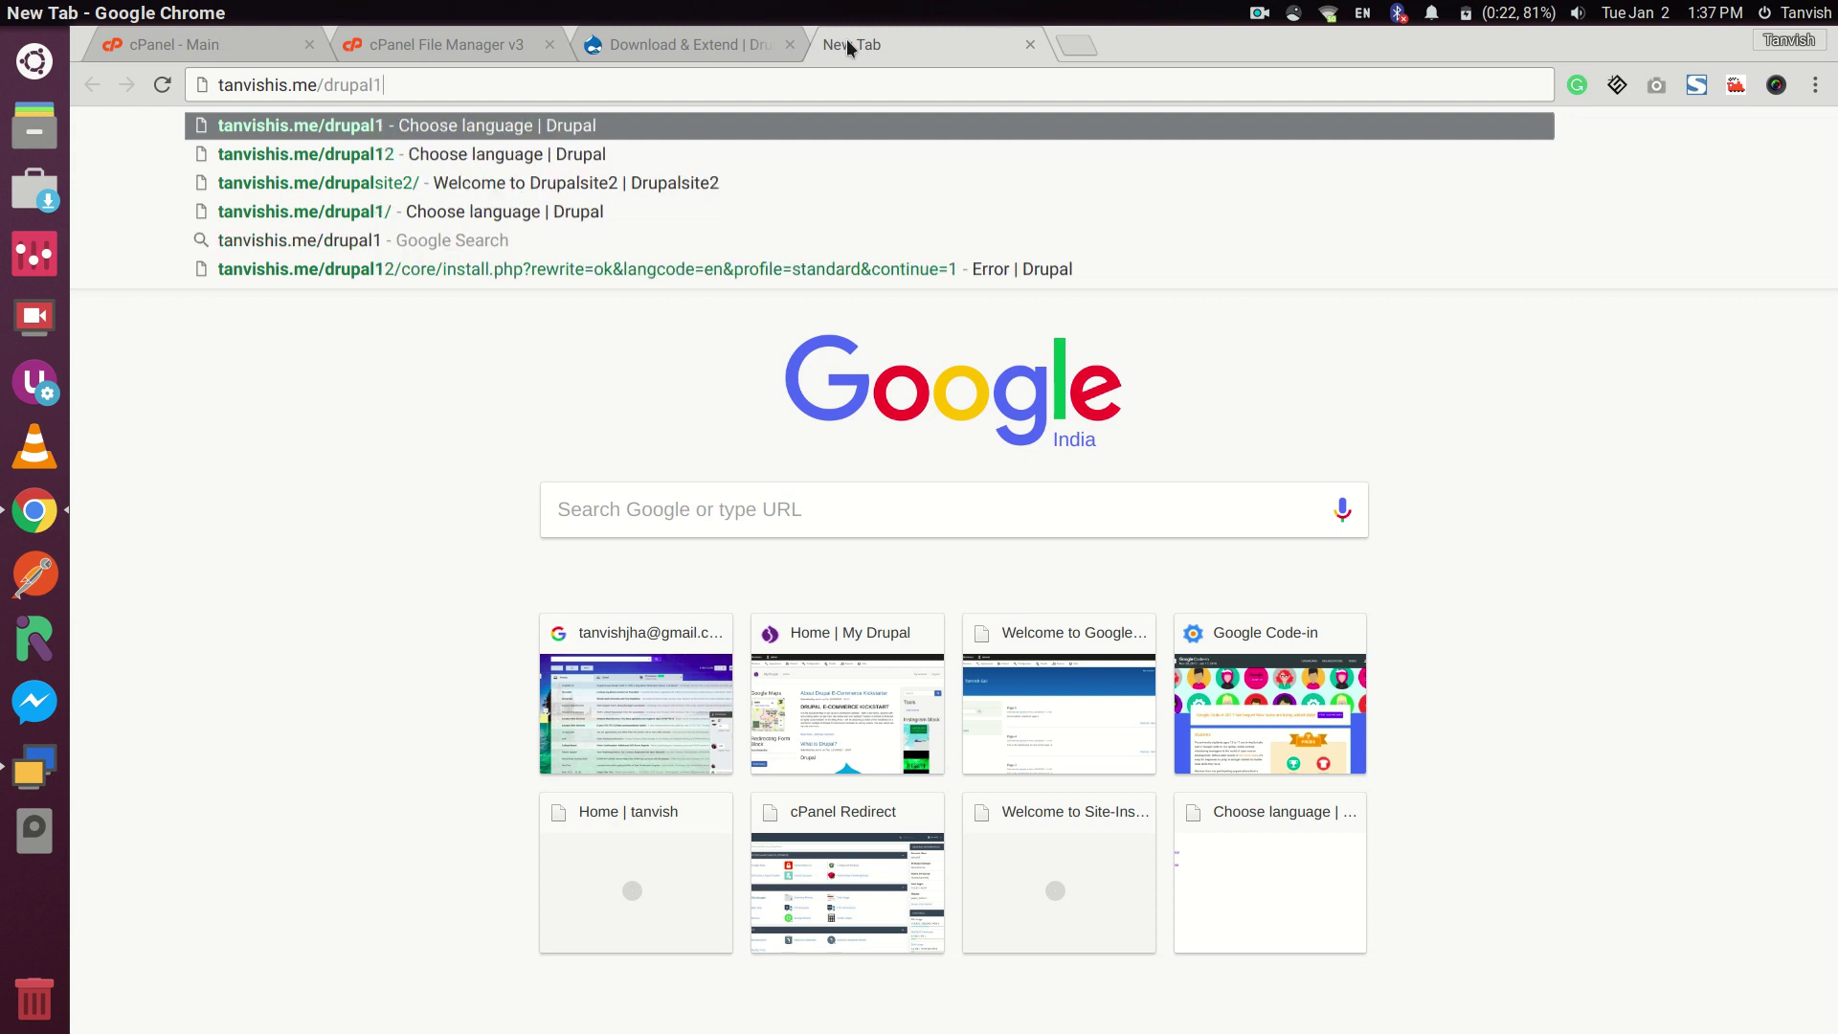
Load tanvishis.me/drupal1 to reach the Drupal 8.4.3 installer's Choose language page
key("Return")
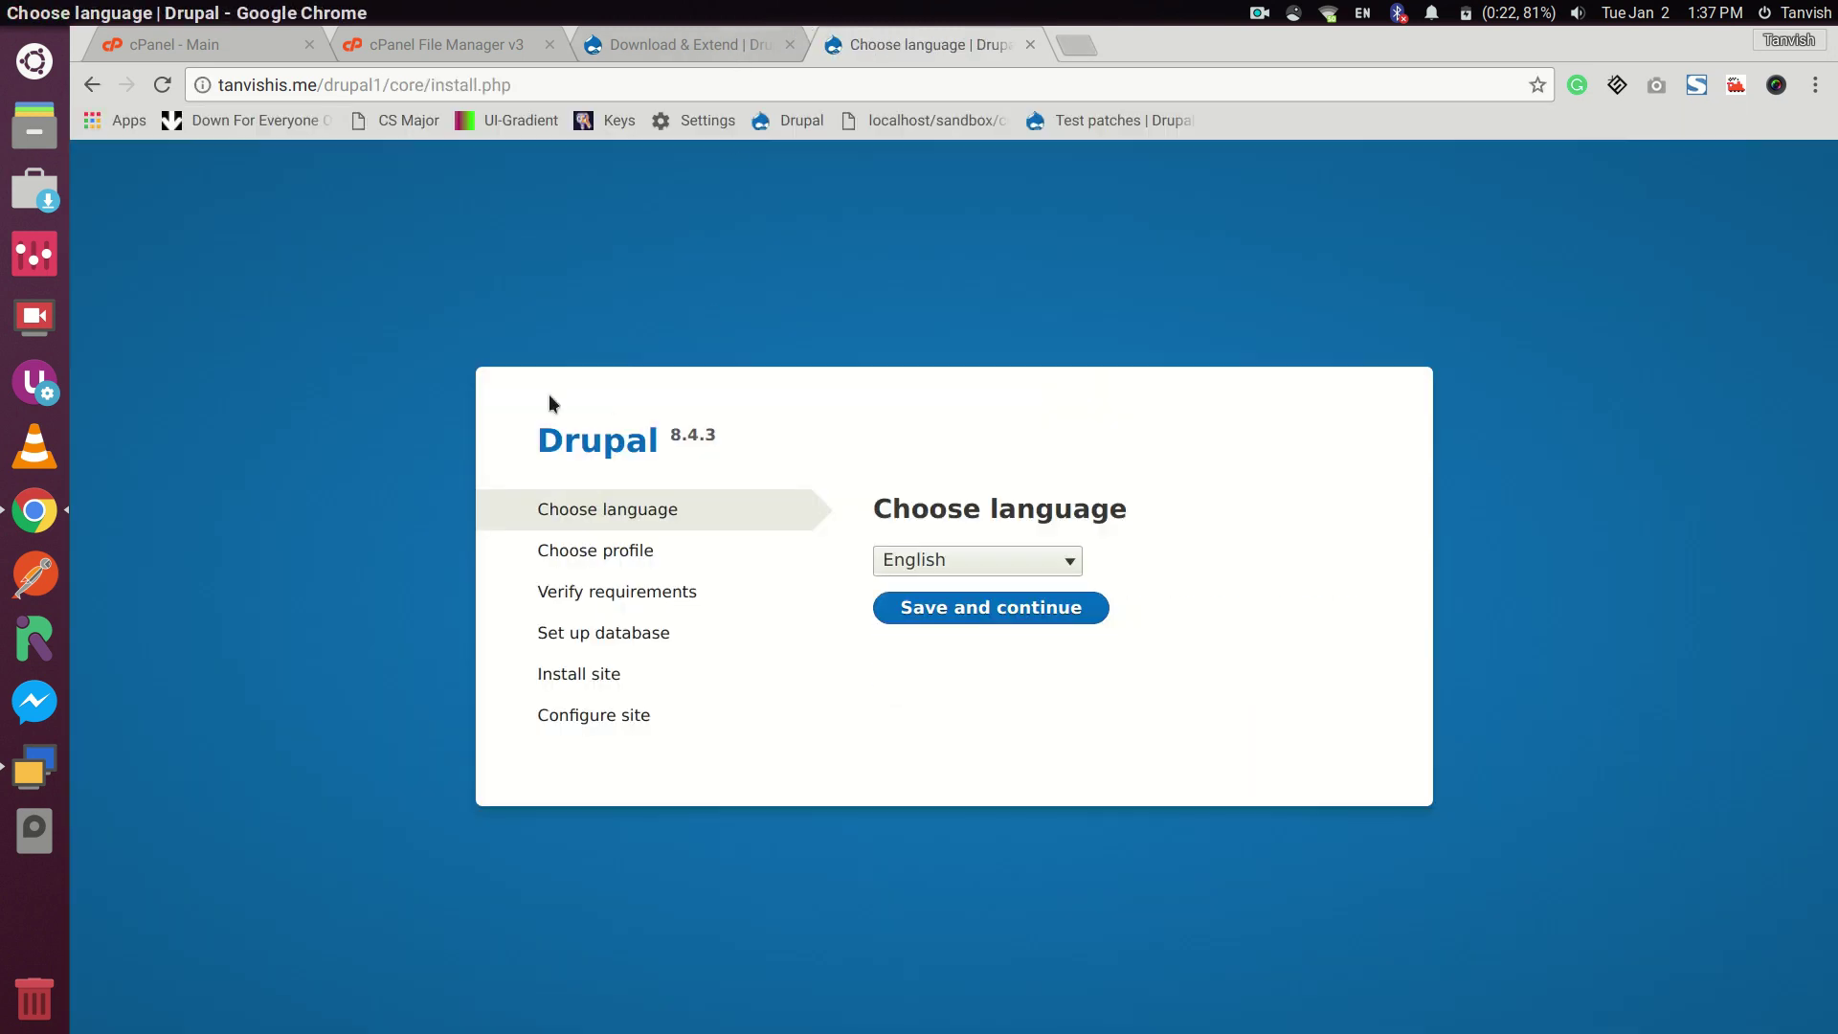
In File Manager, go up two levels to public_html, then open a fresh browser tab
left_click(431, 44)
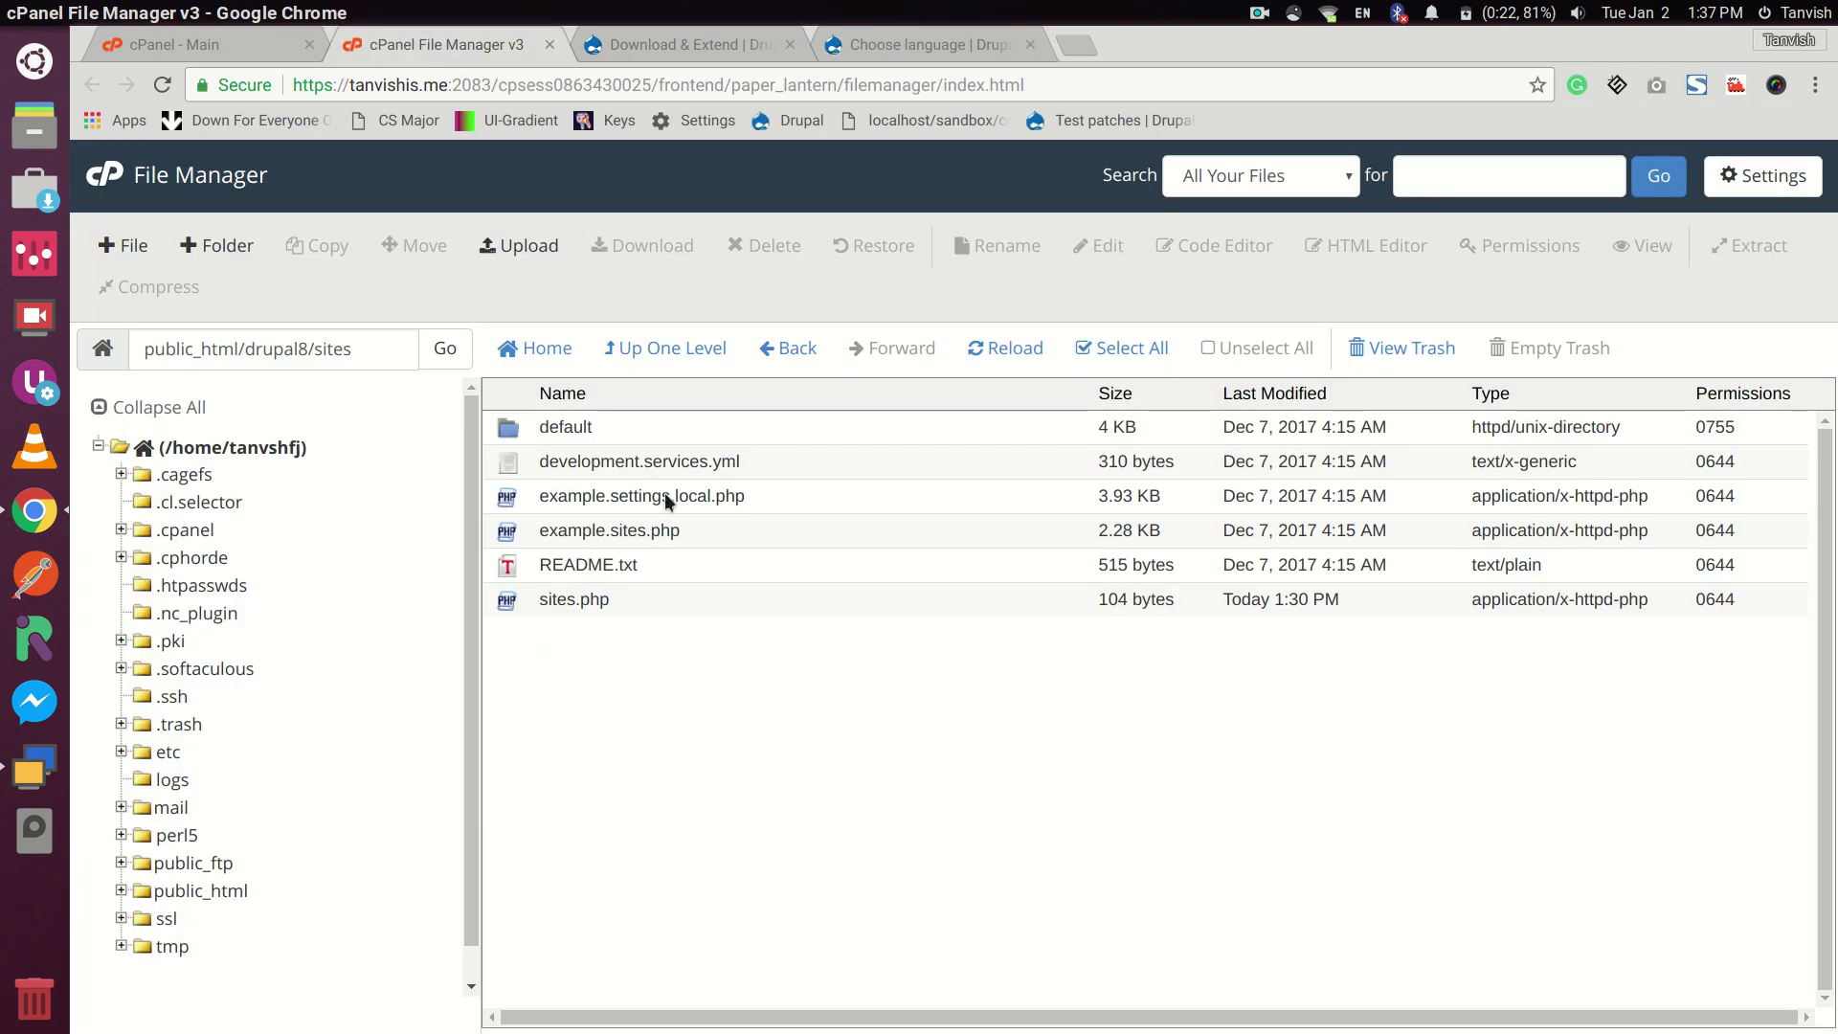
left_click(646, 349)
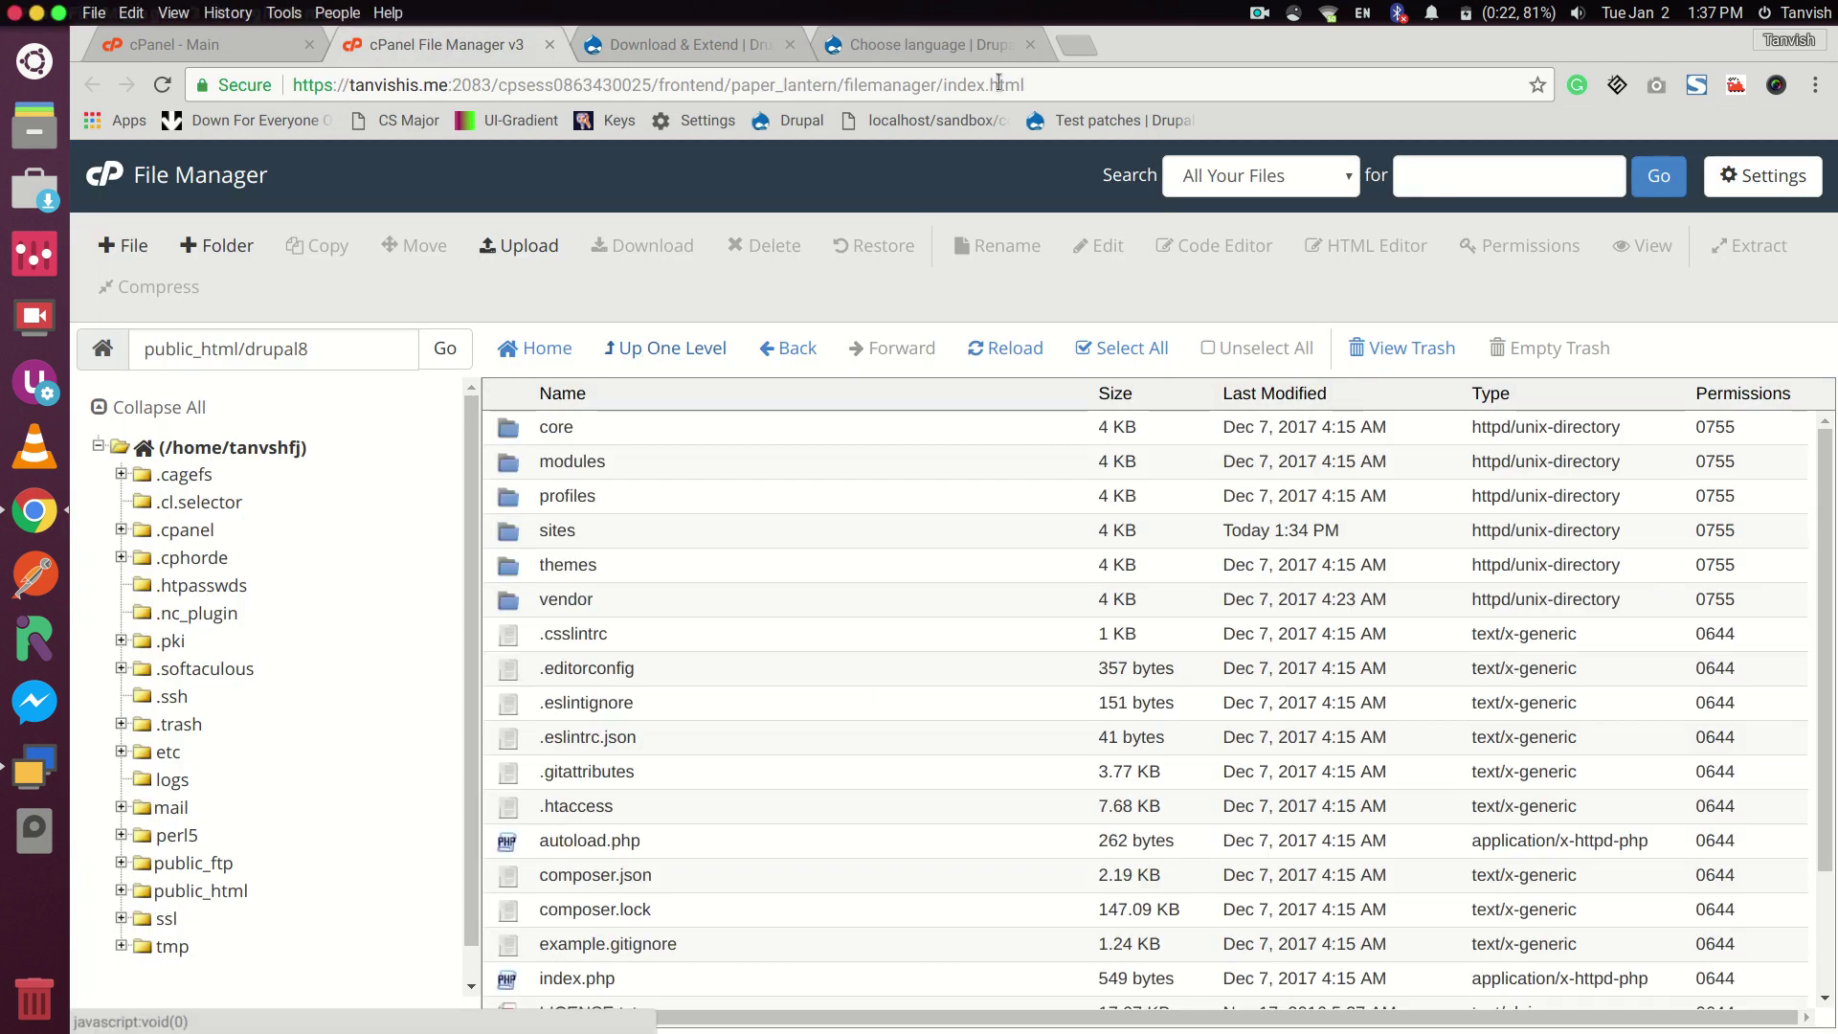
left_click(652, 358)
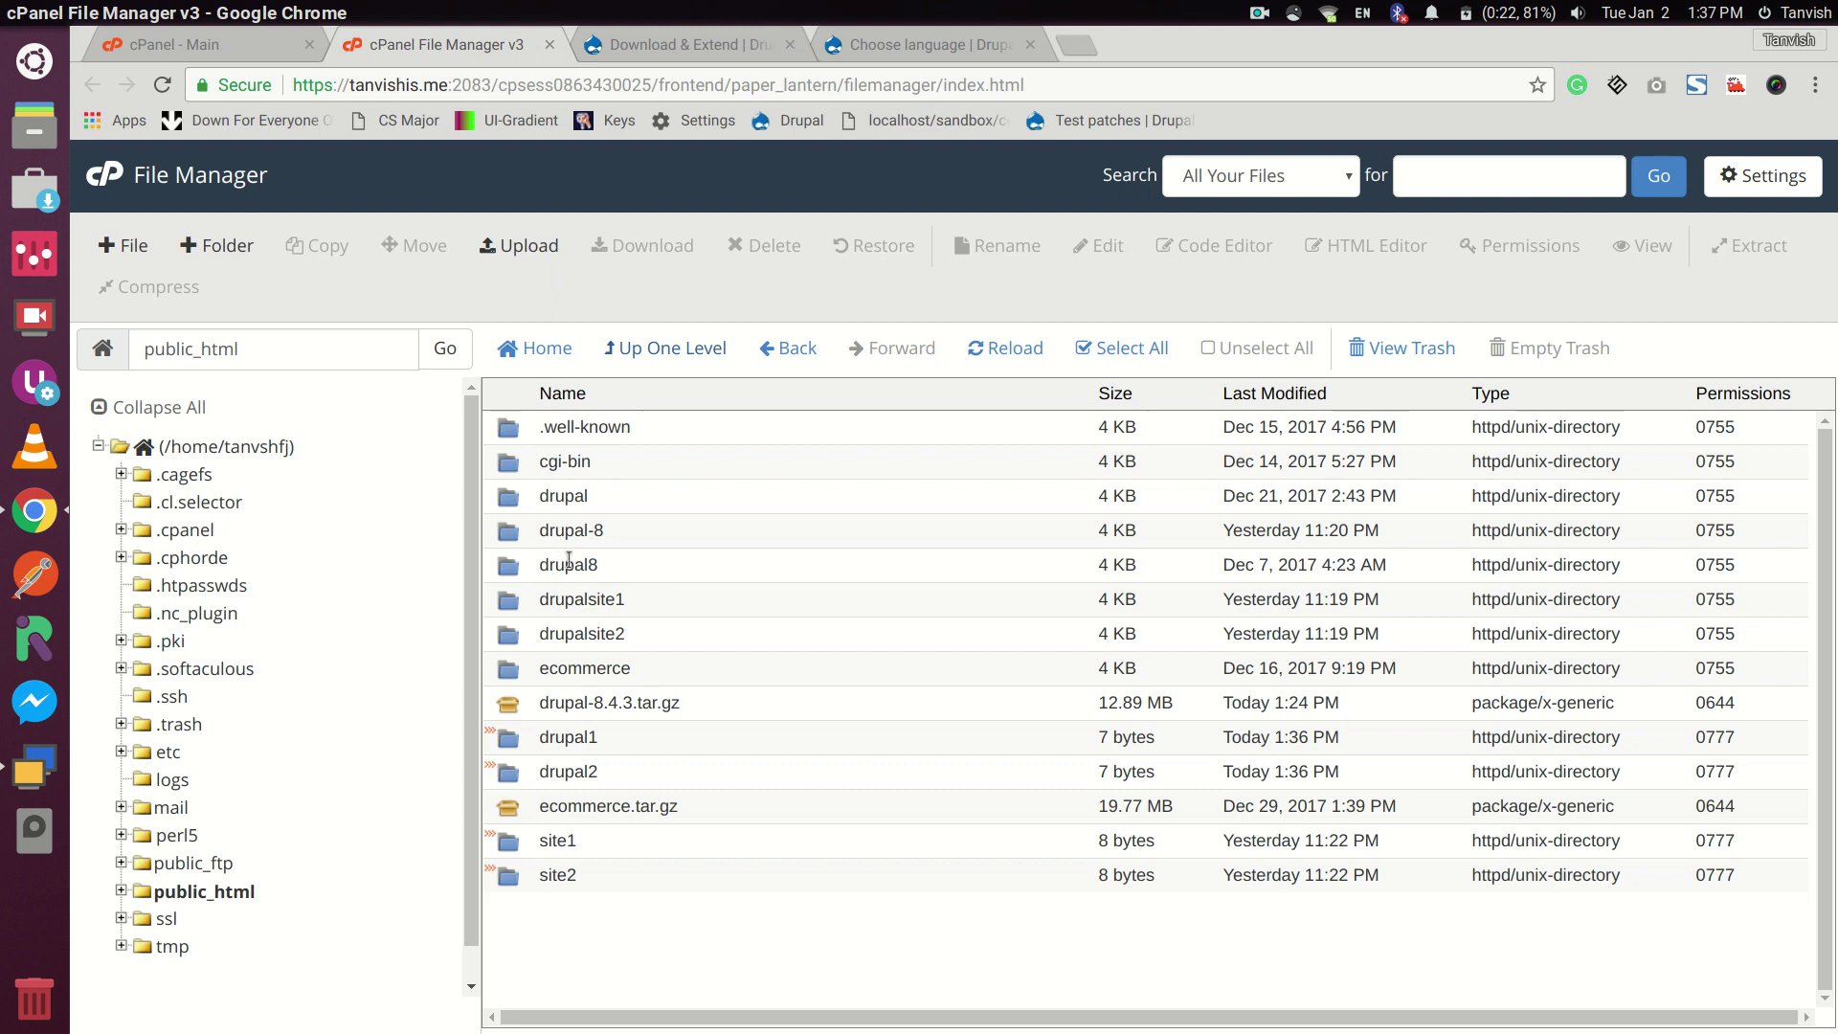
left_click(1085, 44)
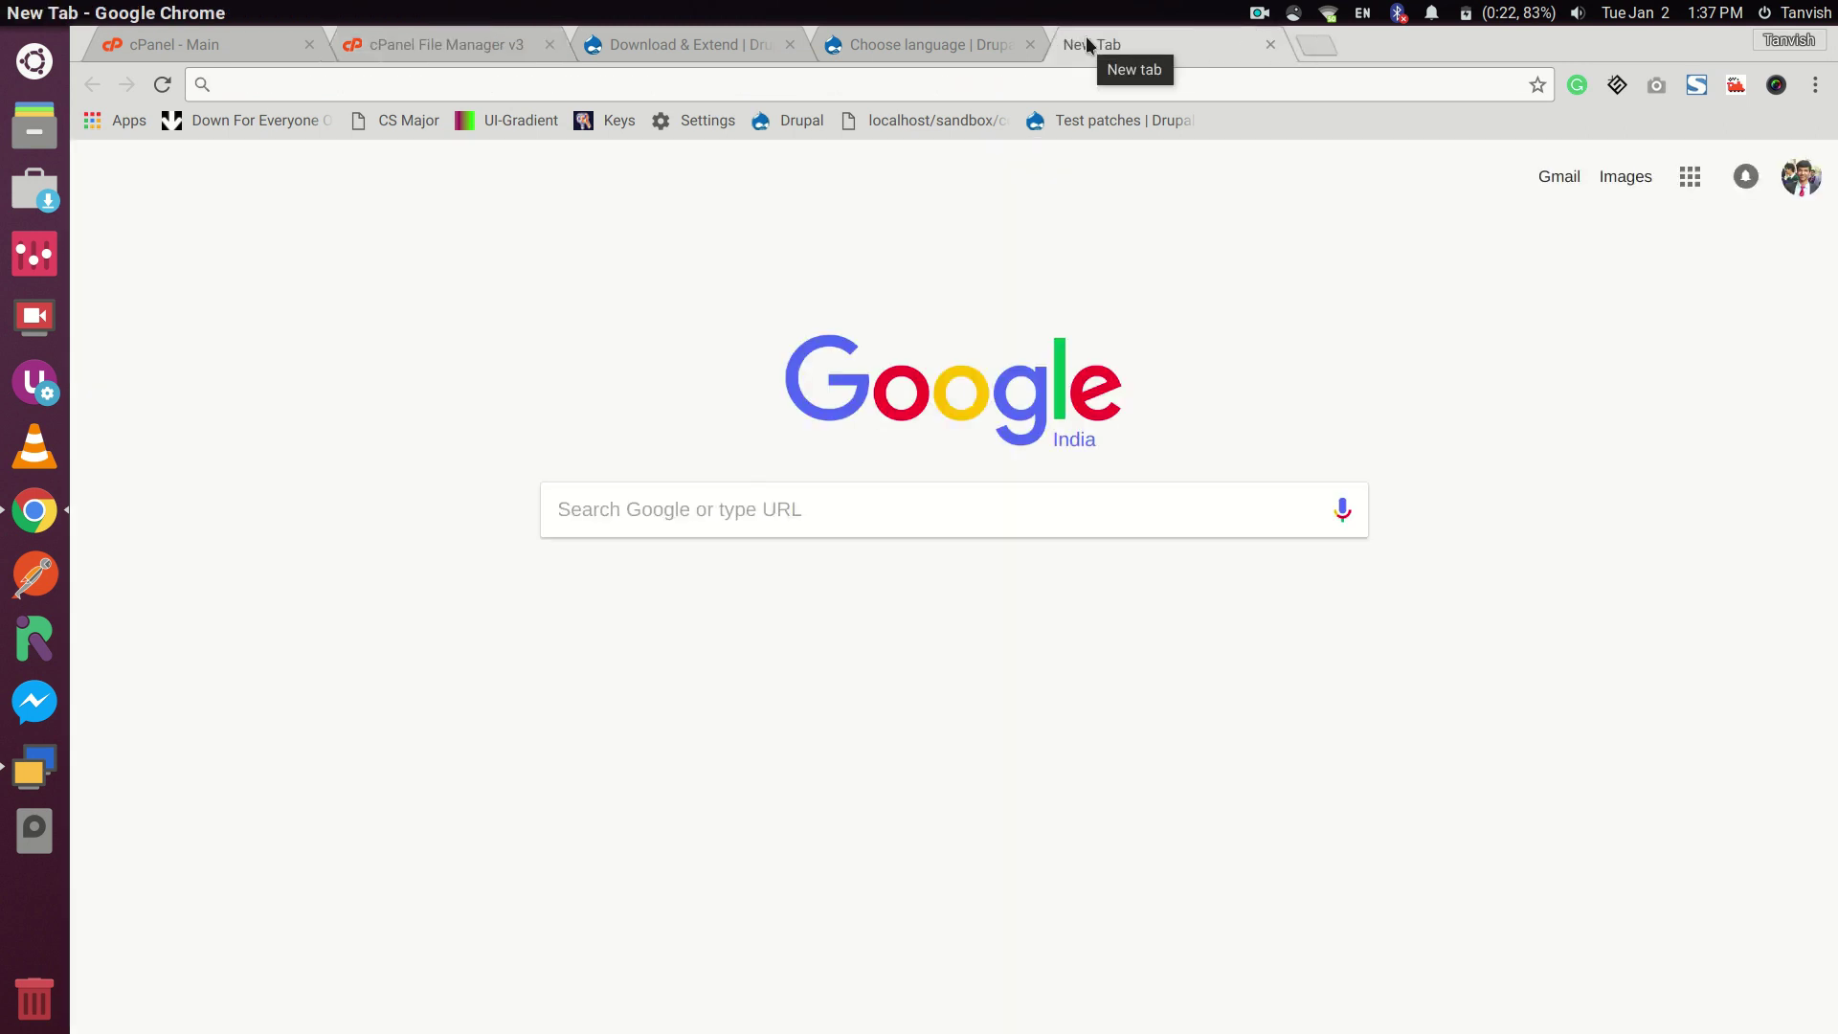
Load tanvishis.me/drupal8, then close that stray installer tab
type("tanvishis.me")
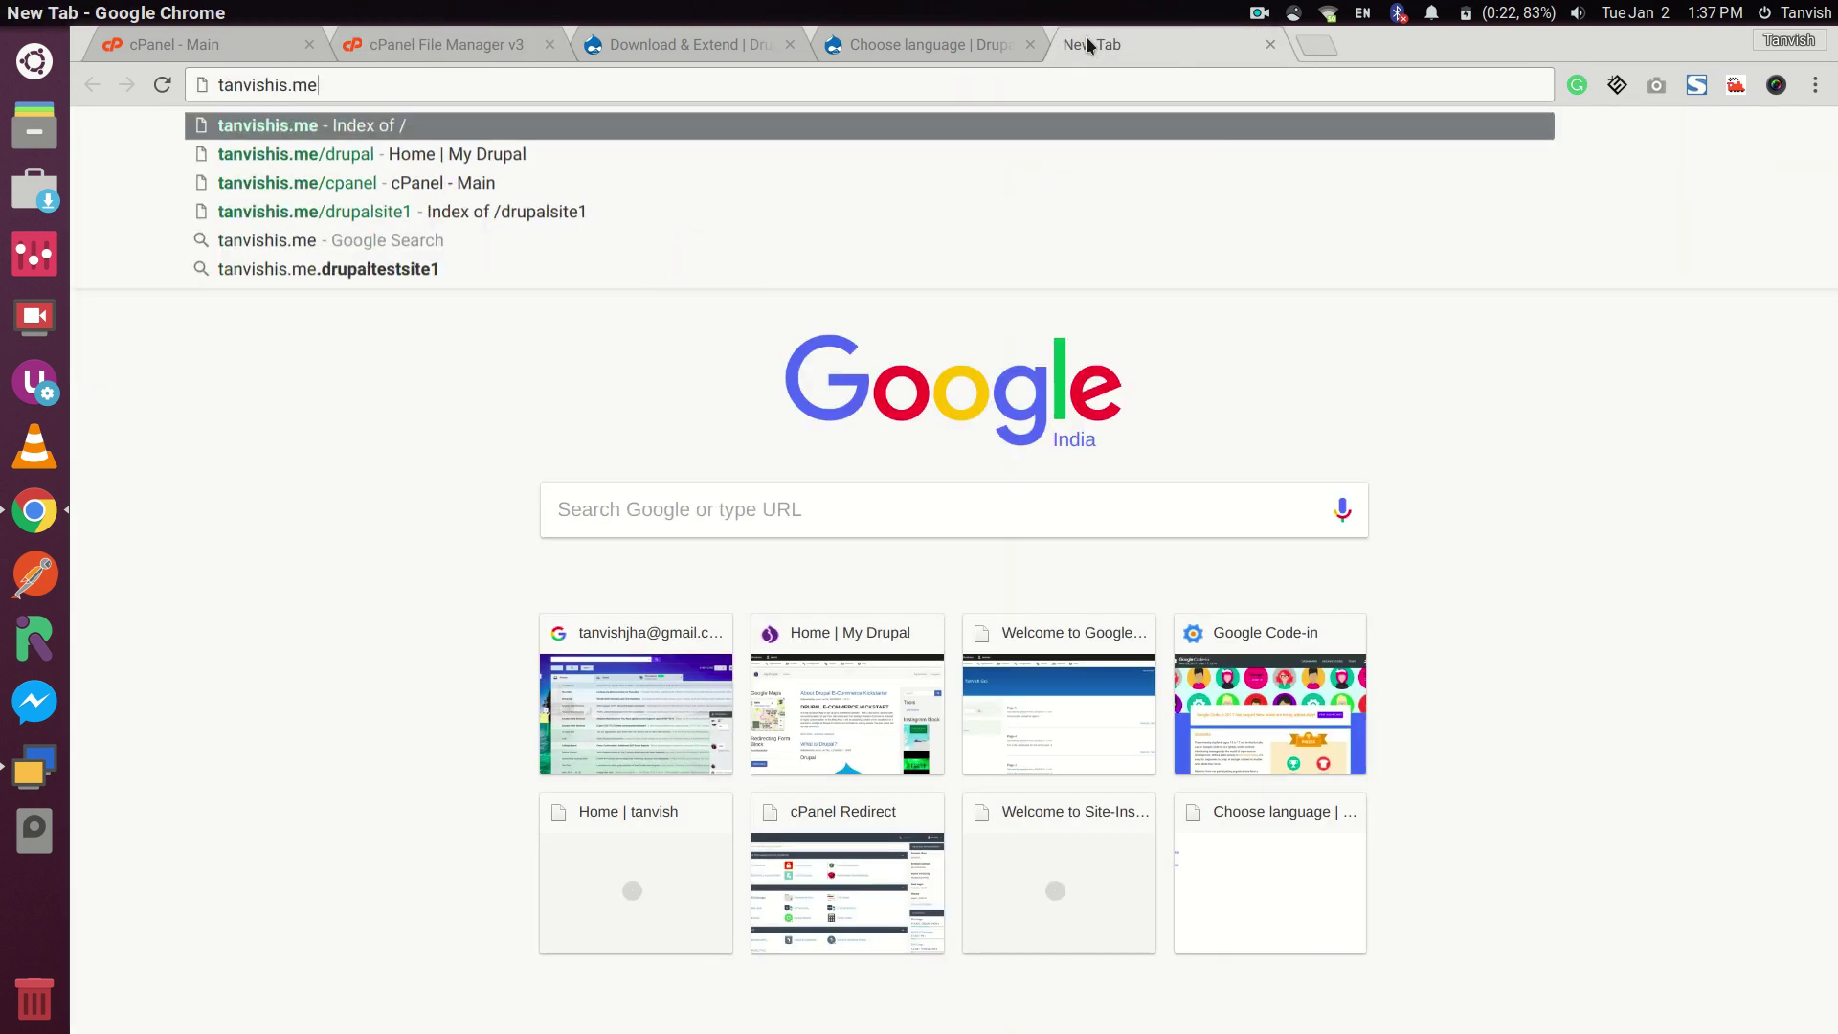
type(".drupal8")
key("Return")
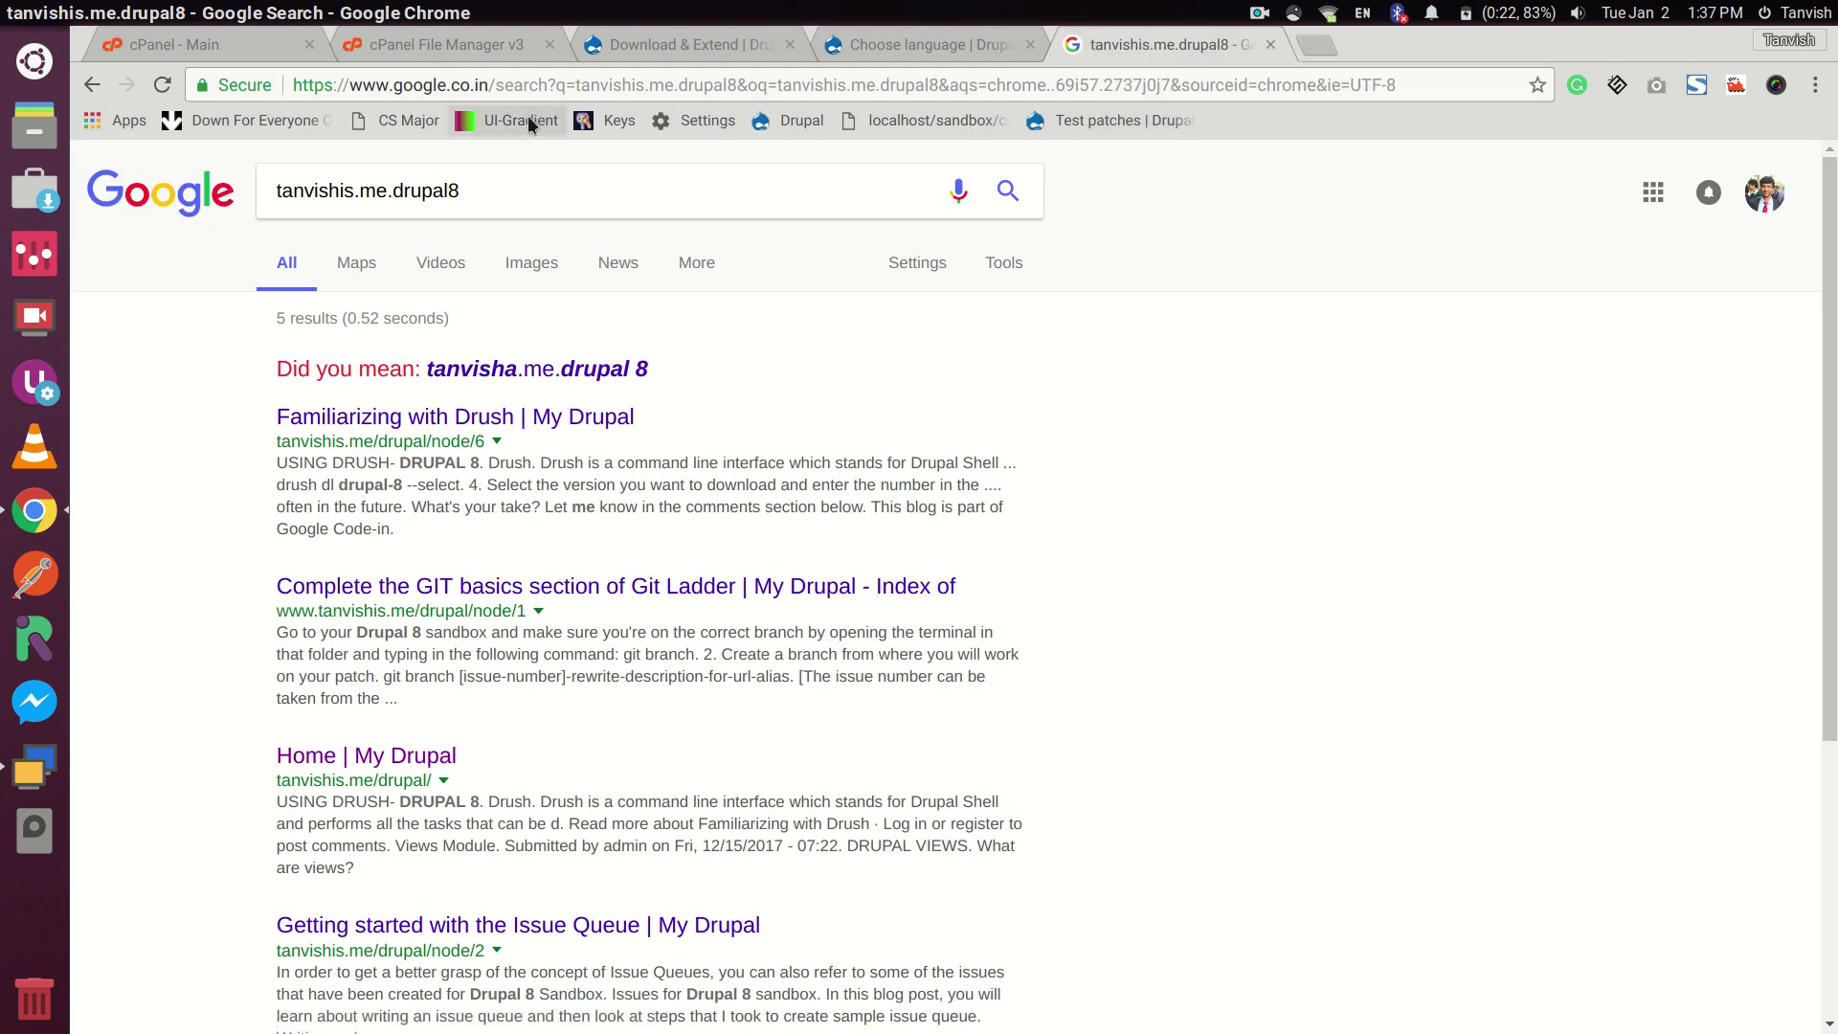
left_click(529, 84)
type("tanvishis.me")
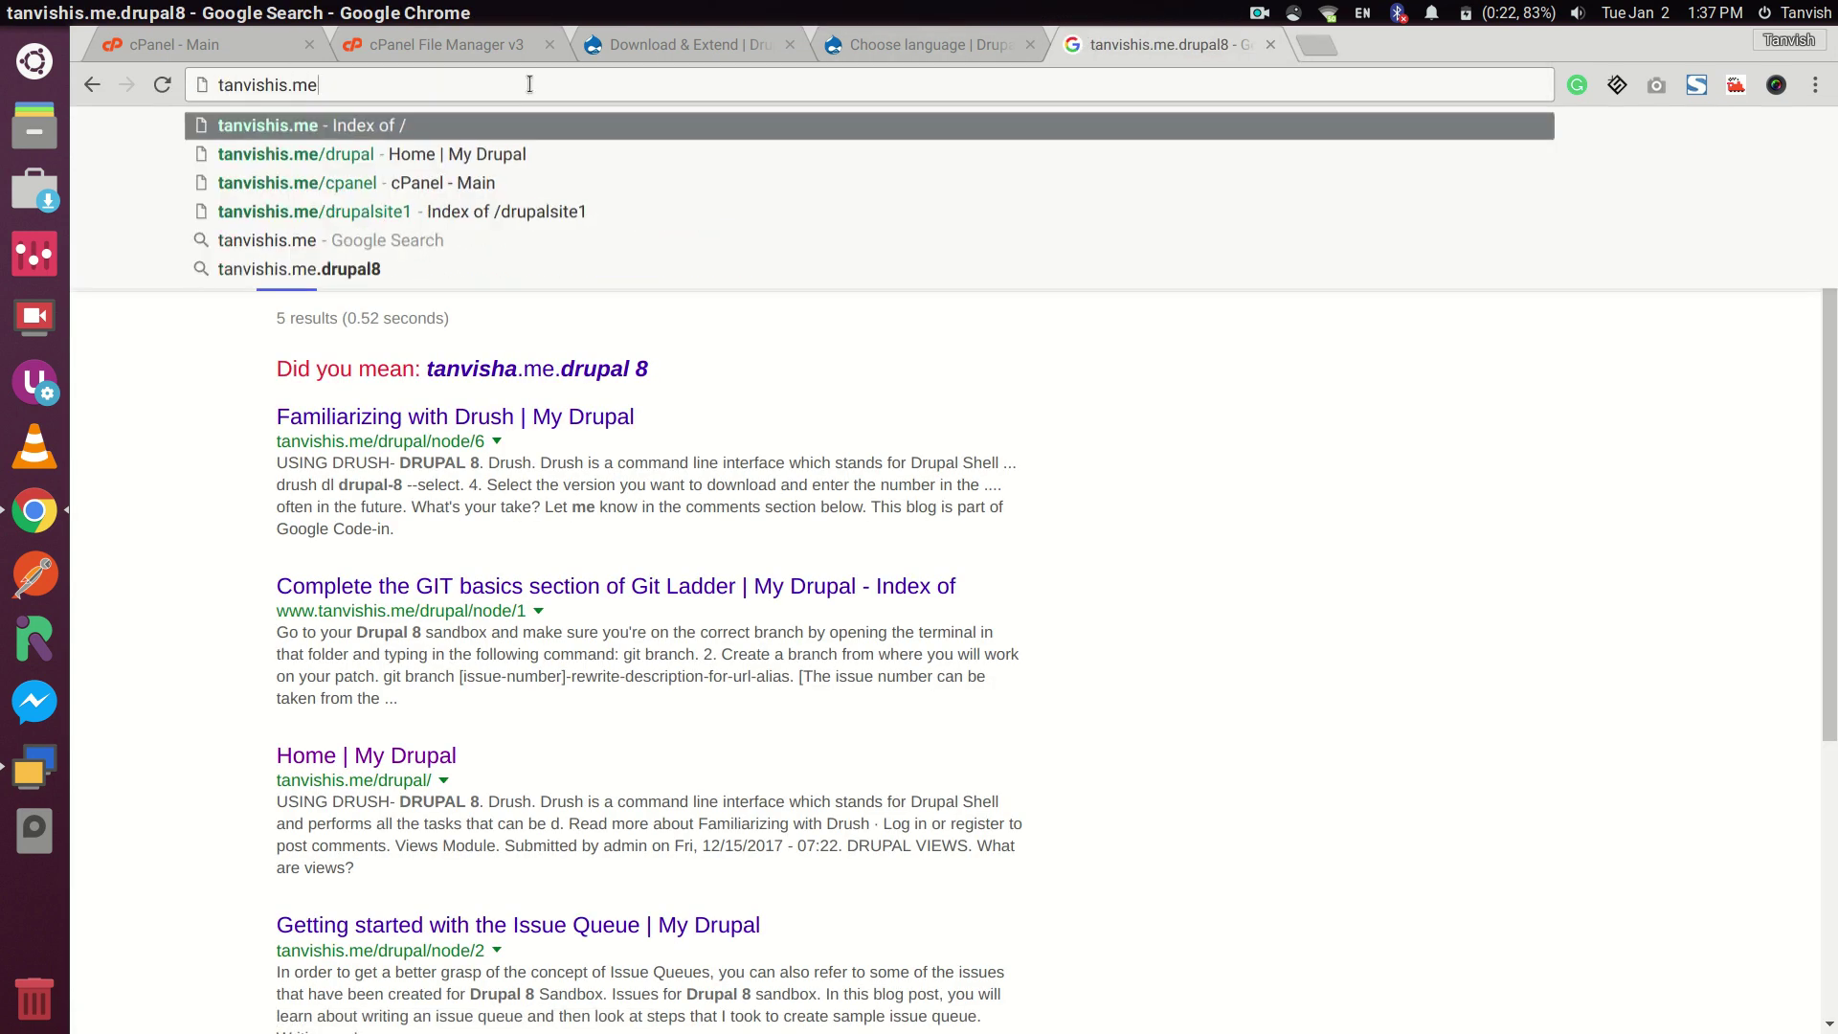
type("/drupal")
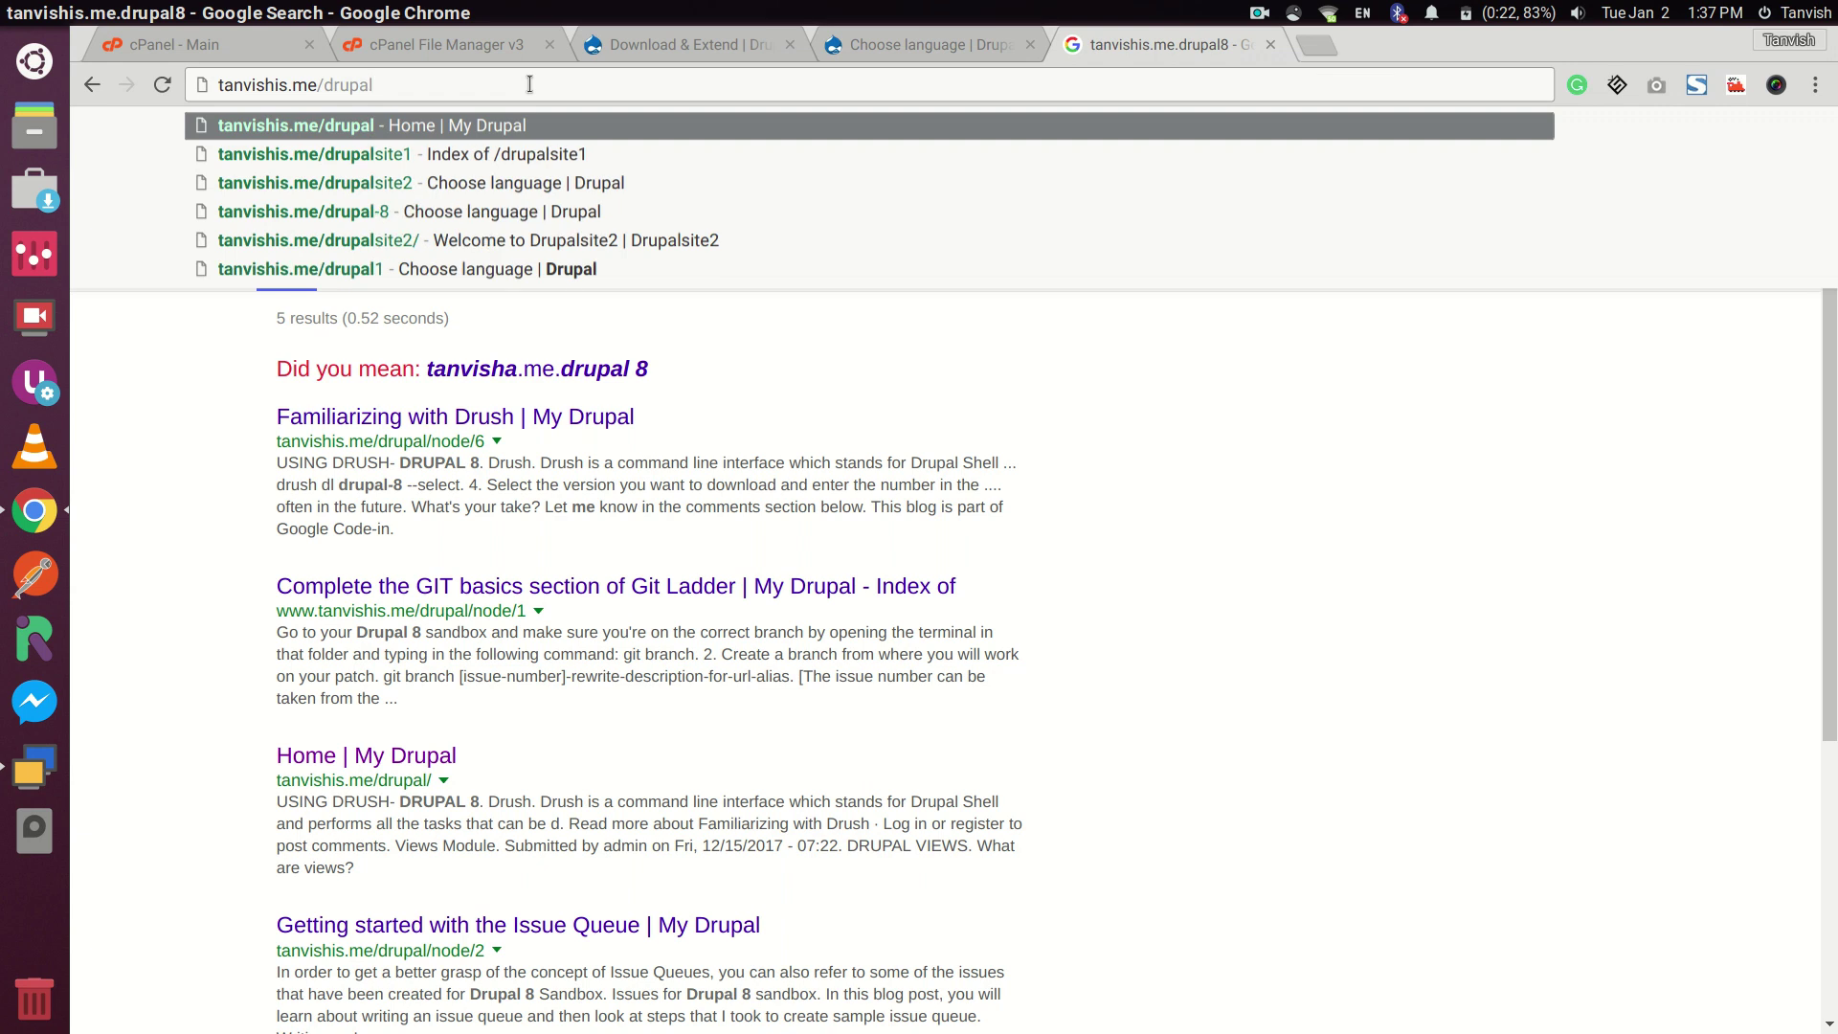
type("8")
key("Return")
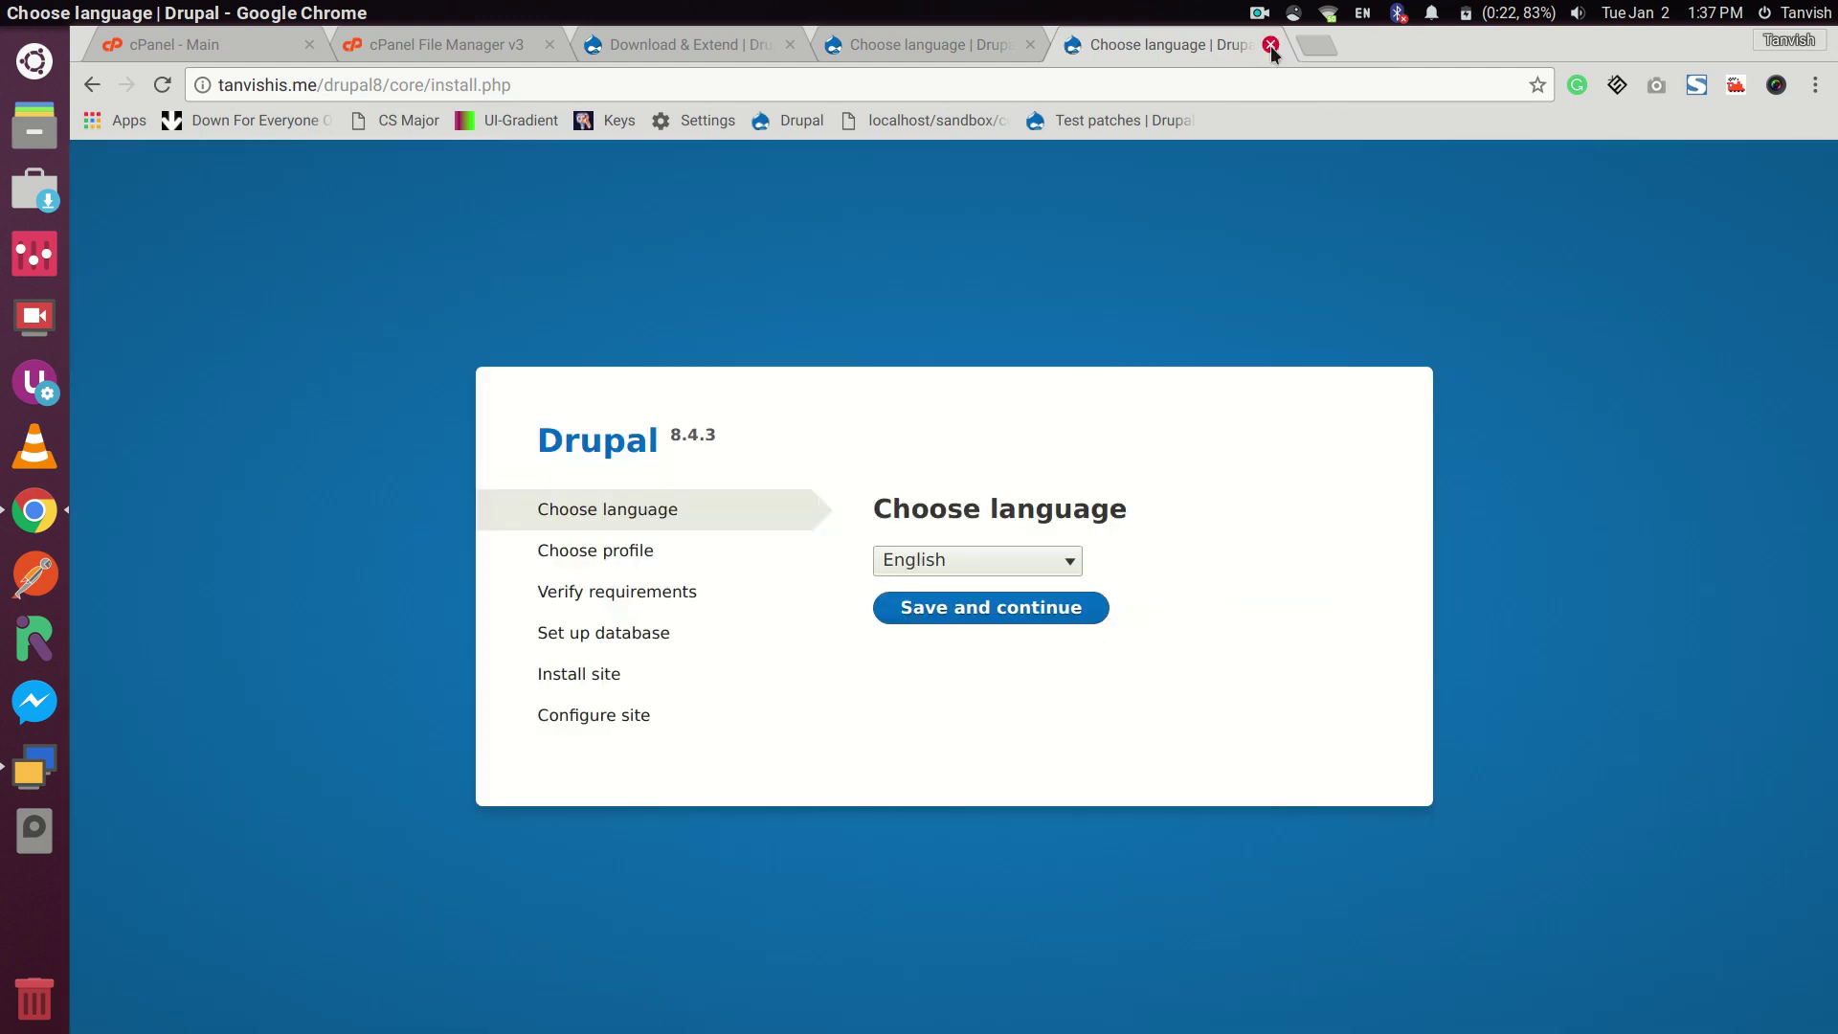
left_click(1271, 45)
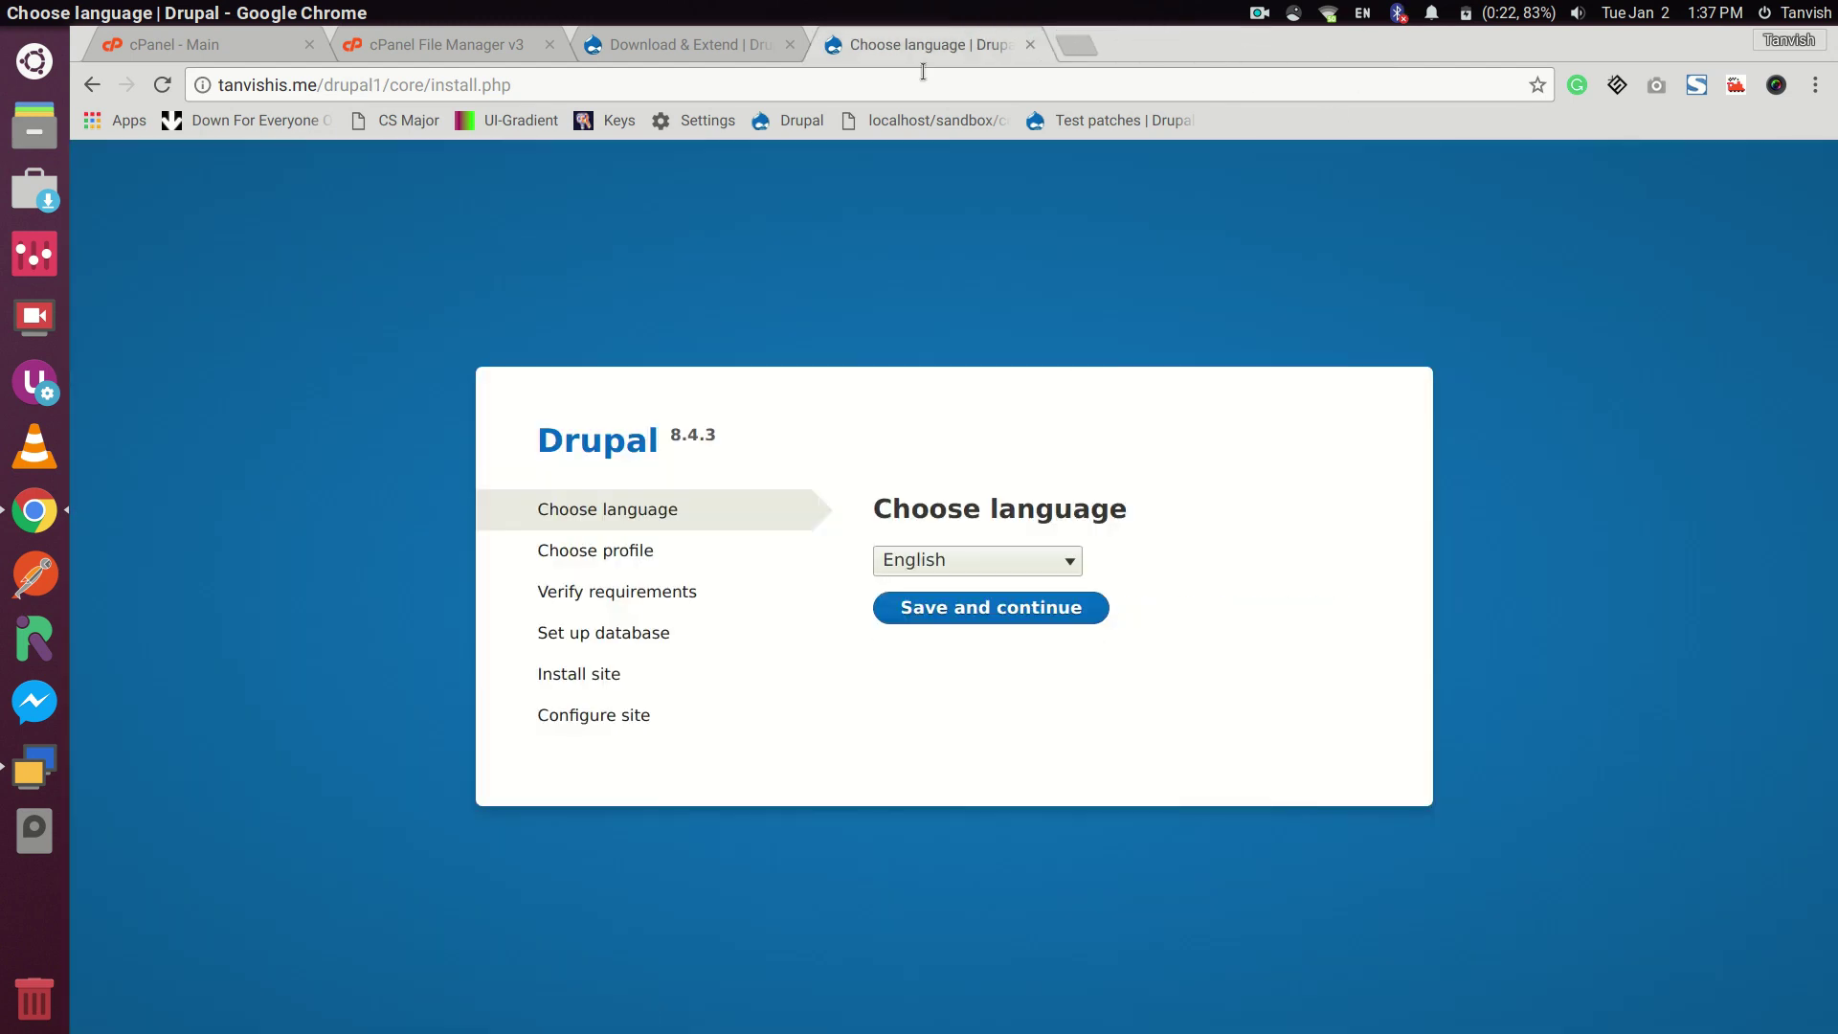
Open tanvishis.me/drupal2 in a new tab to start its installer
left_click(1072, 44)
type("ta")
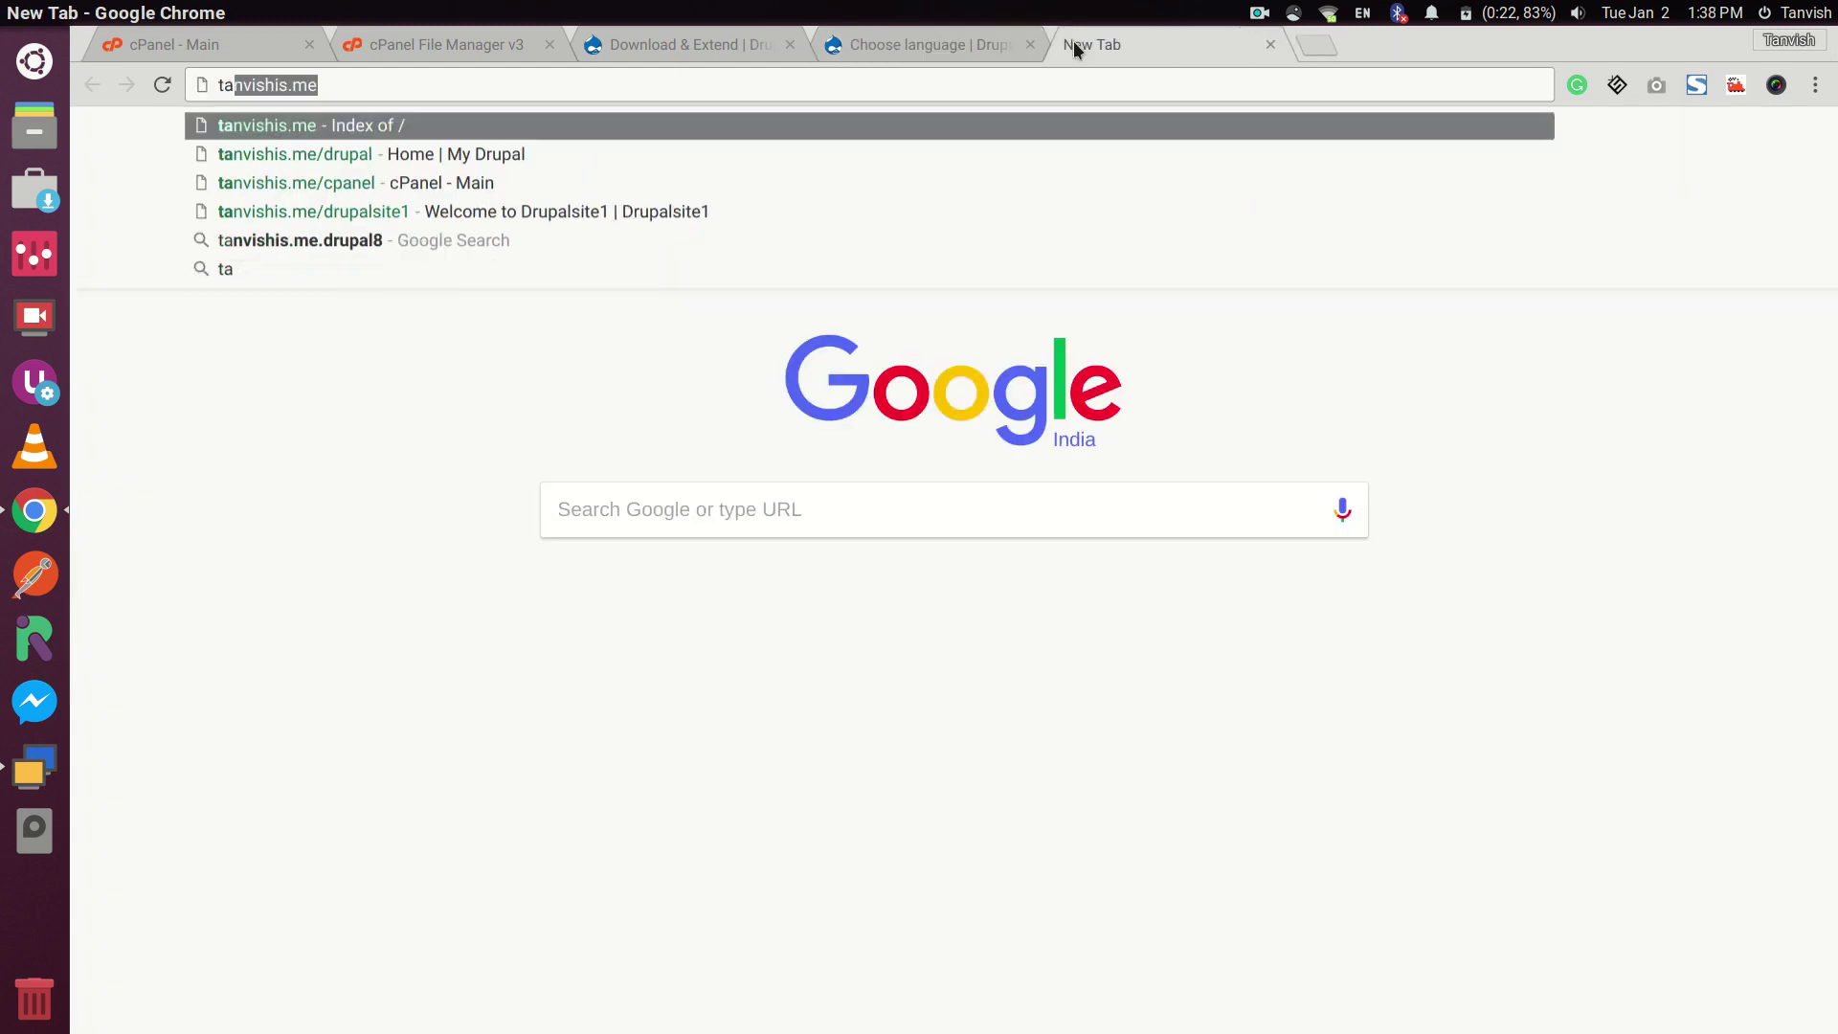
type("nvishis.me/drupal")
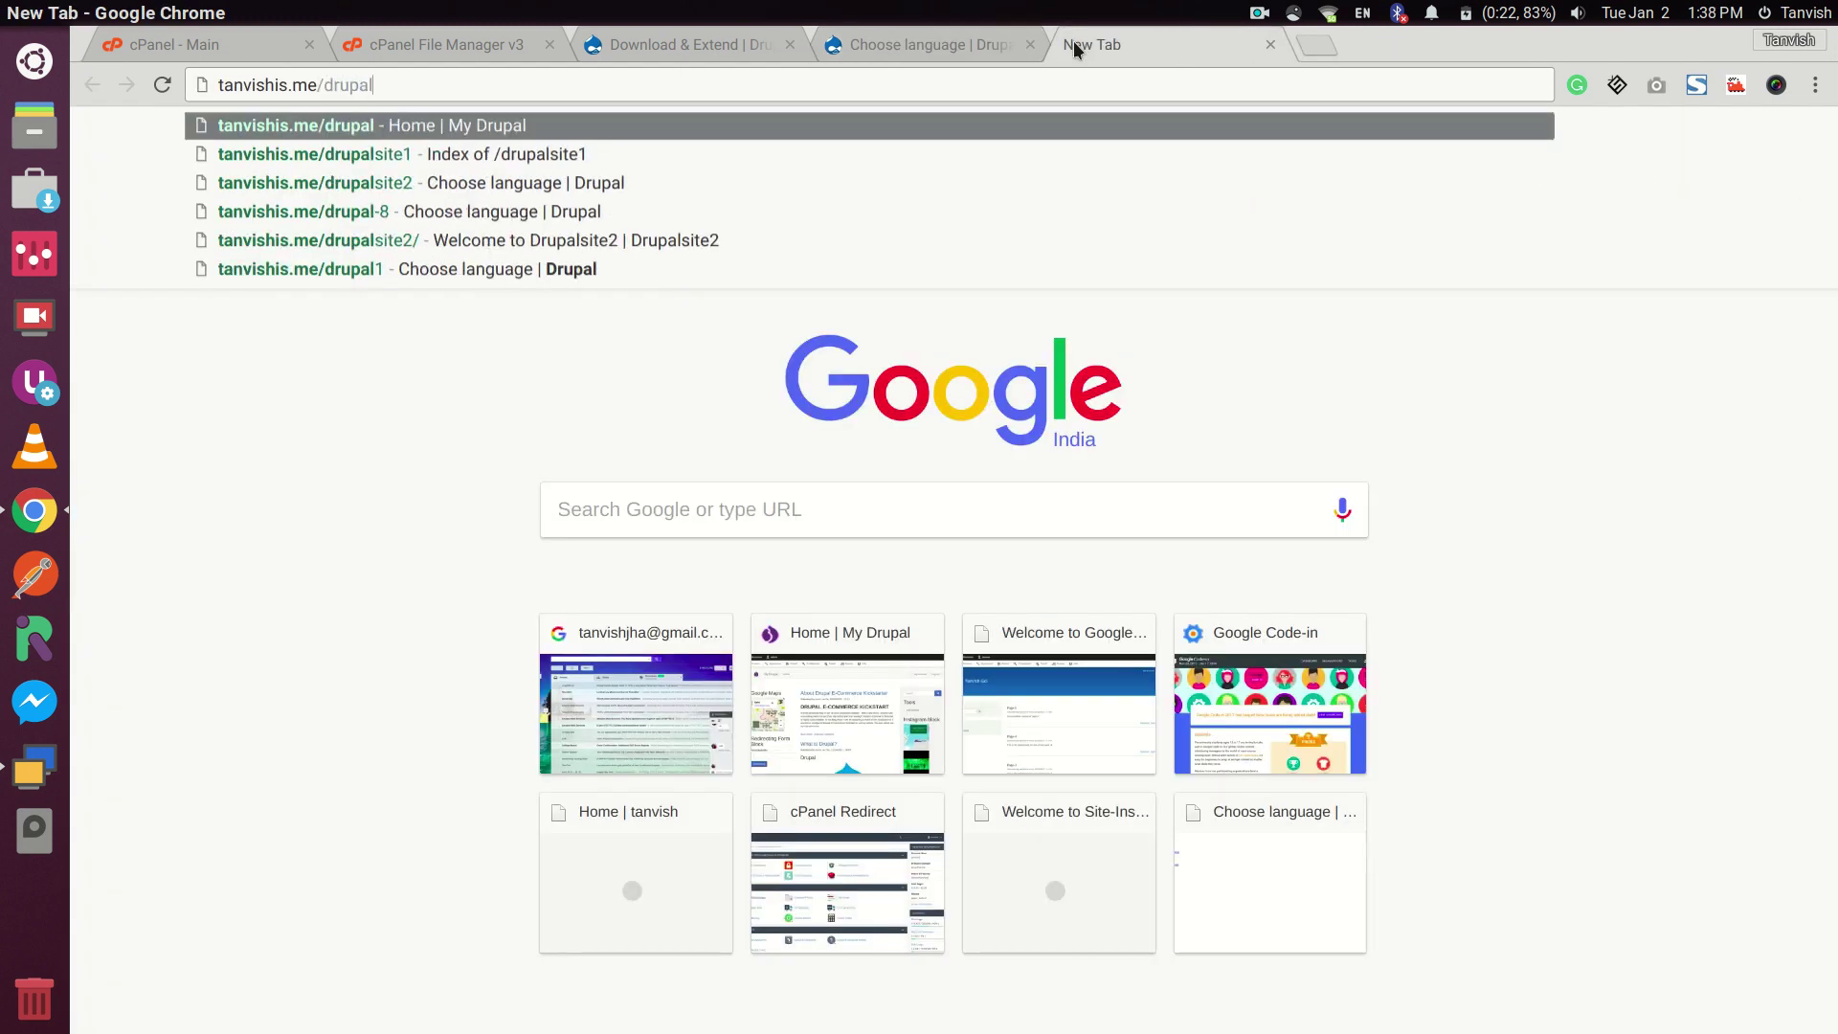
type("2")
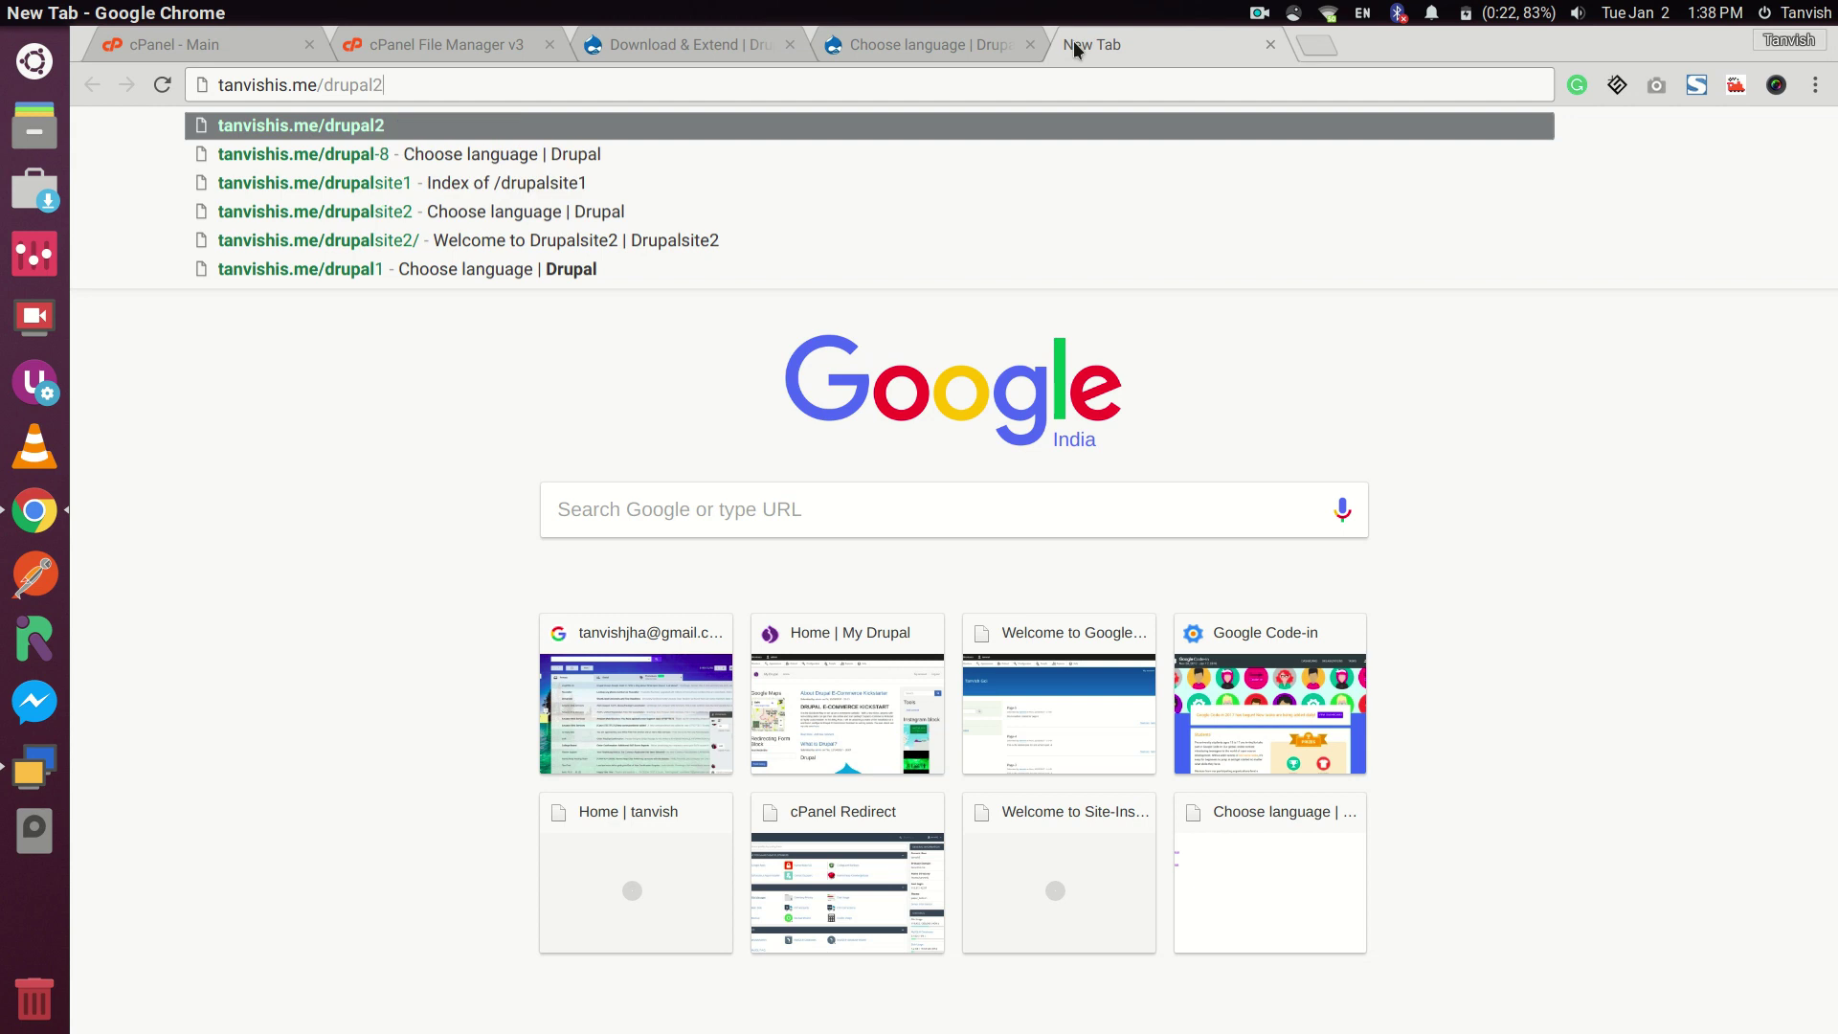
key("Return")
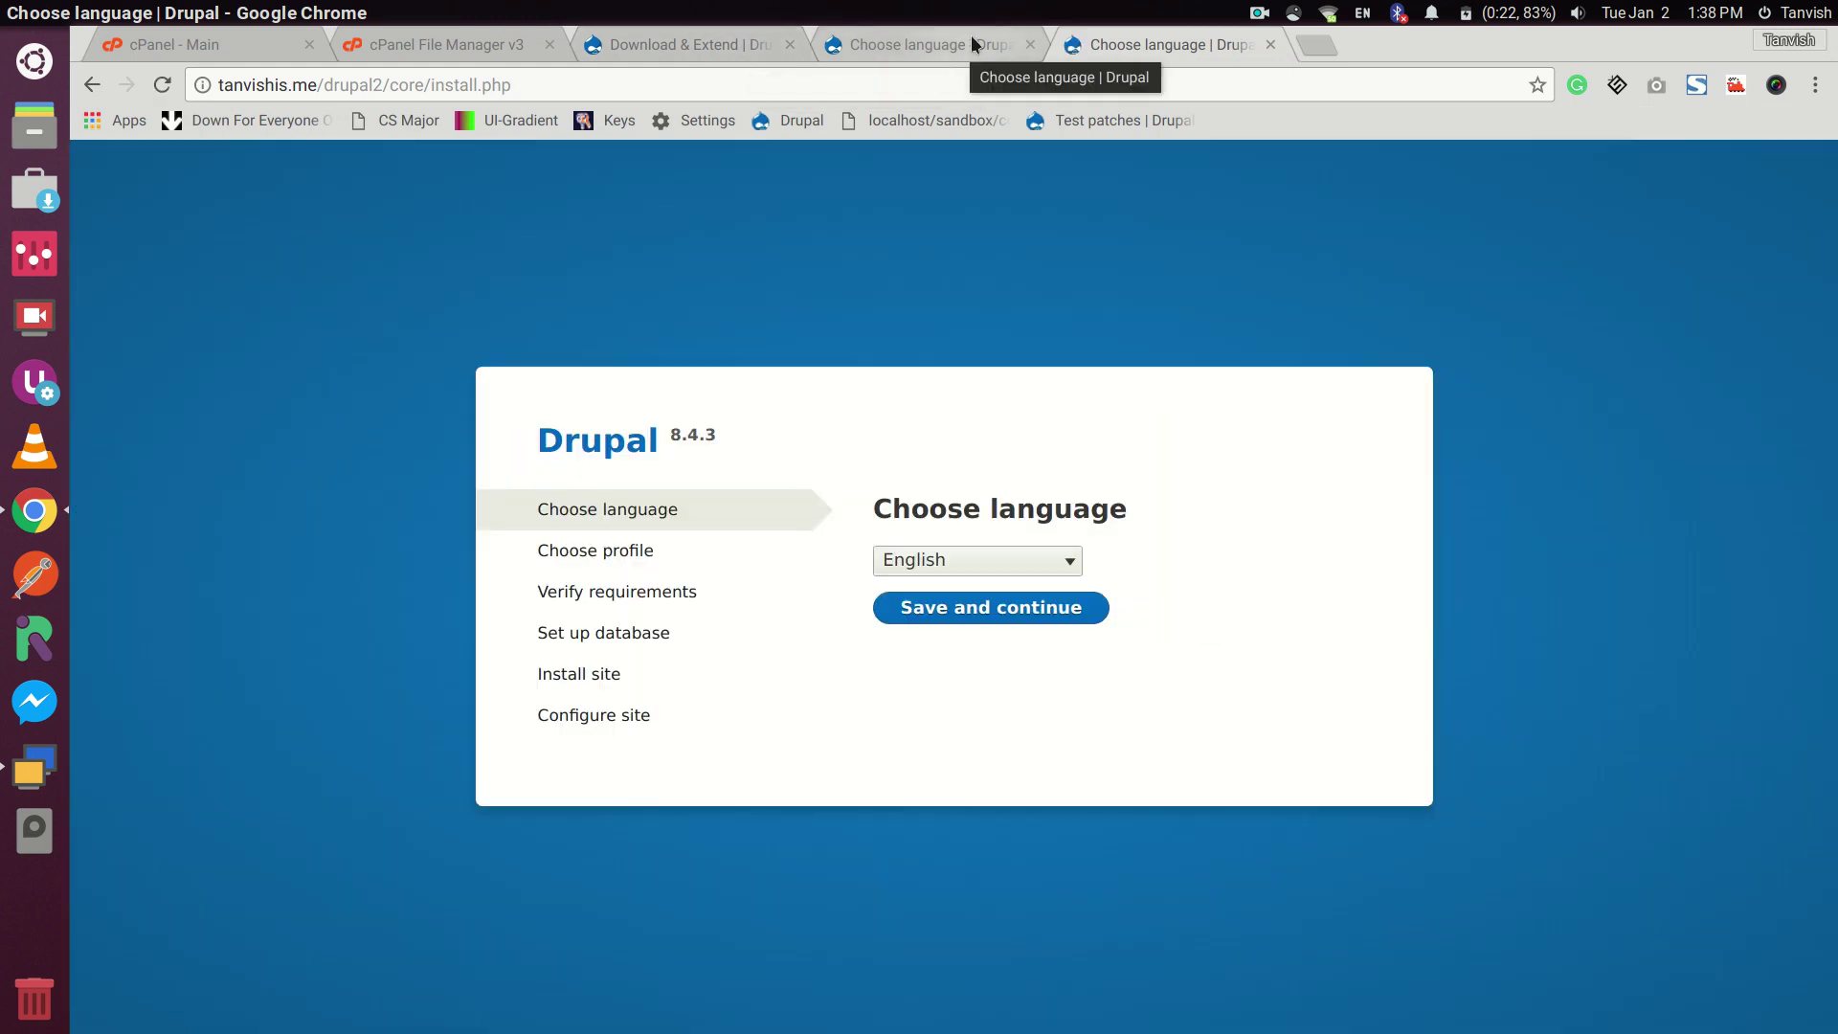
Confirm English and the Standard profile for both the drupal1 and drupal2 installers
left_click(971, 37)
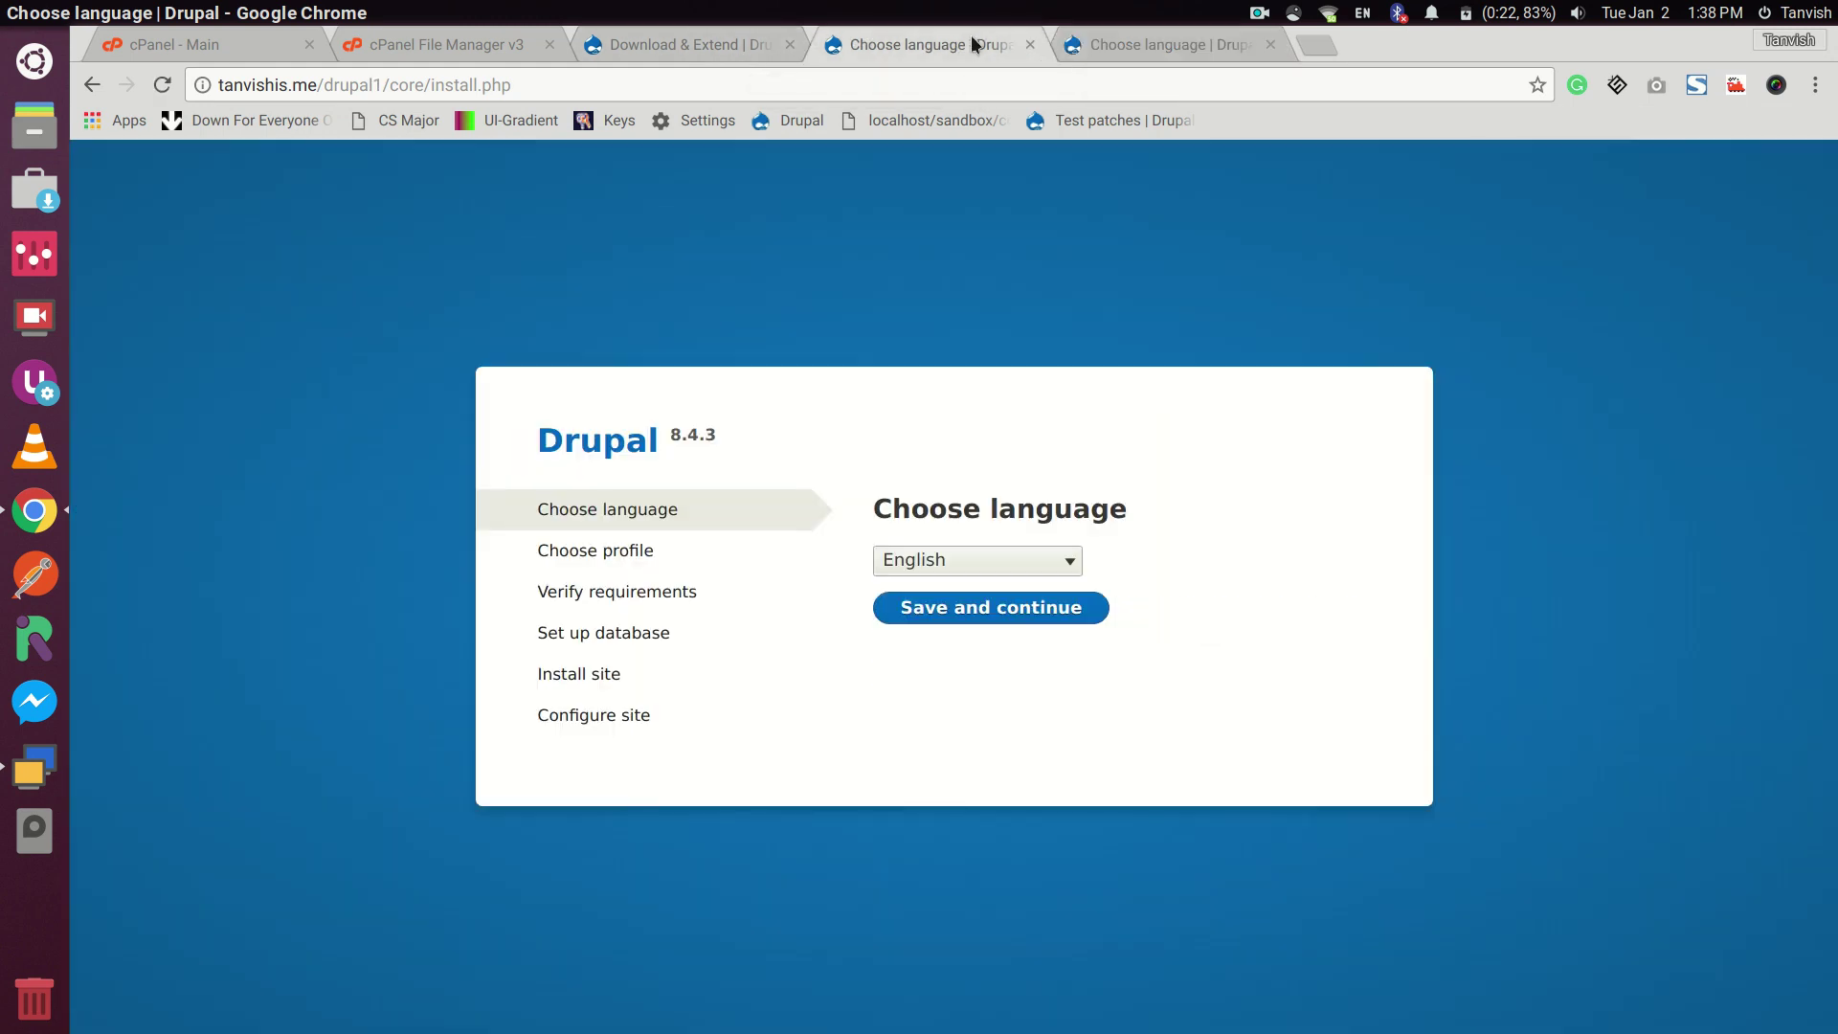
left_click(992, 605)
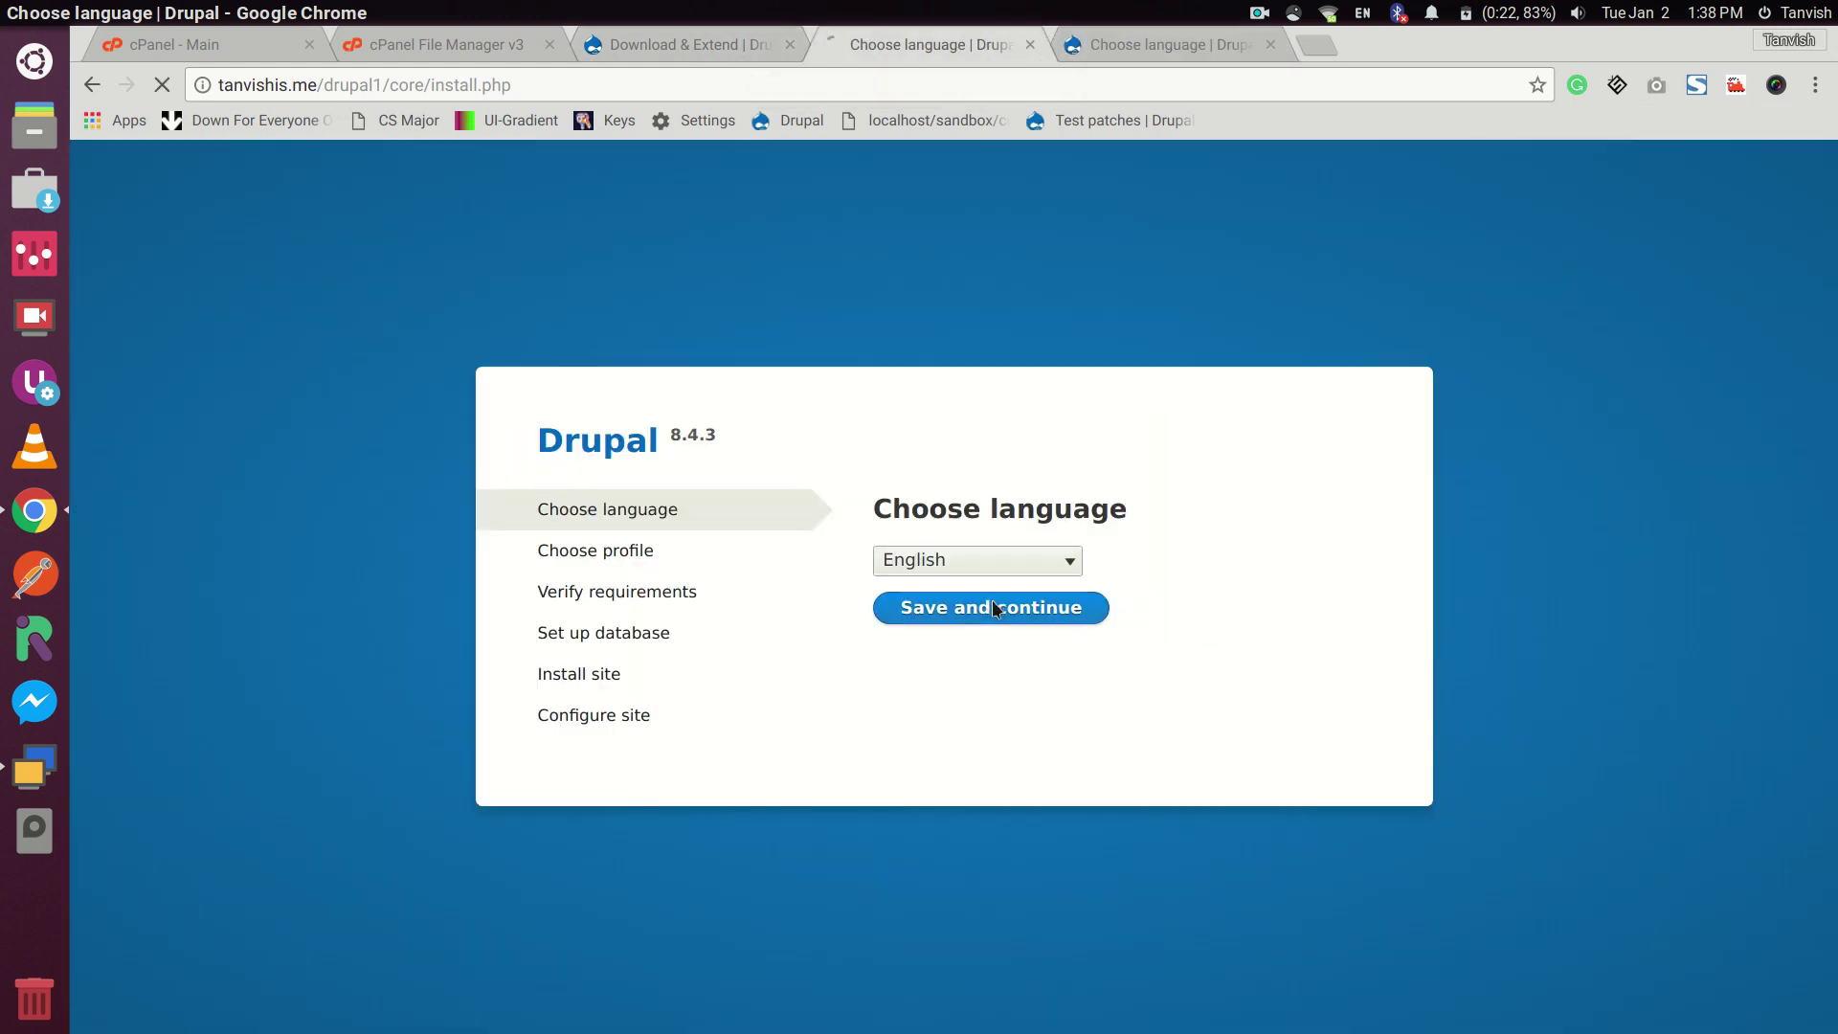
left_click(1162, 54)
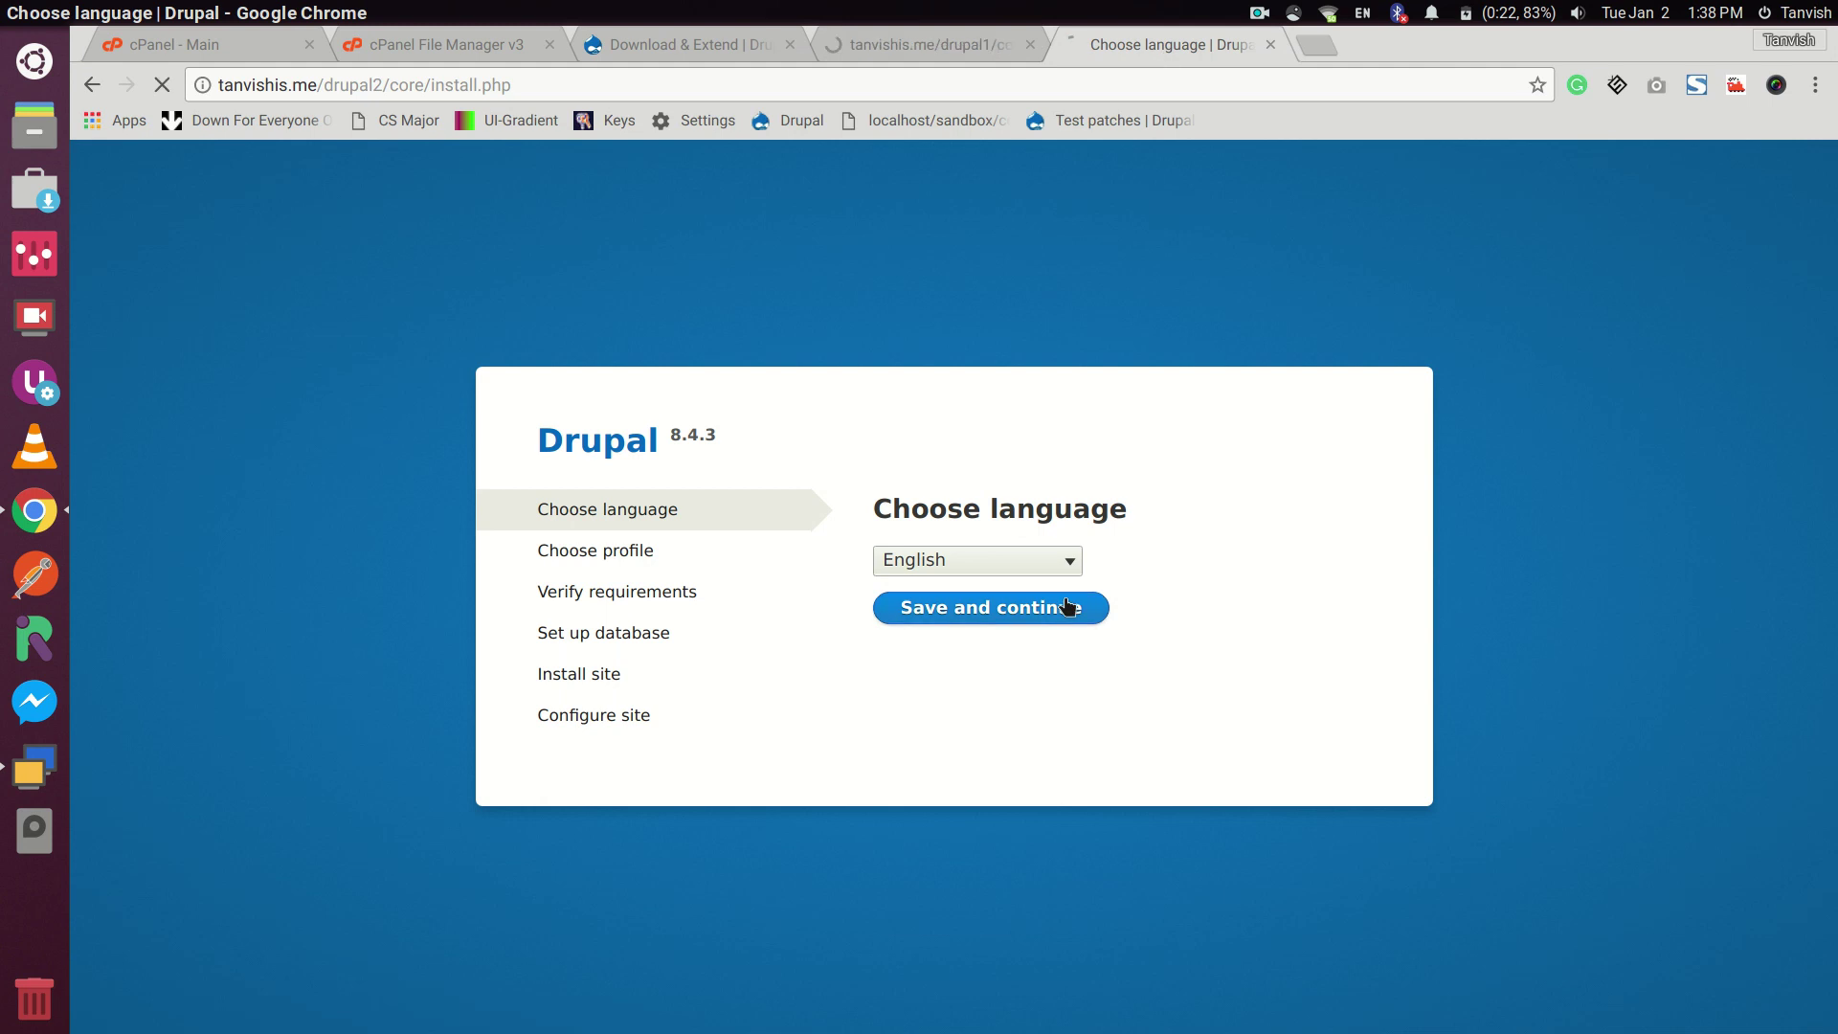
left_click(1066, 607)
left_click(922, 38)
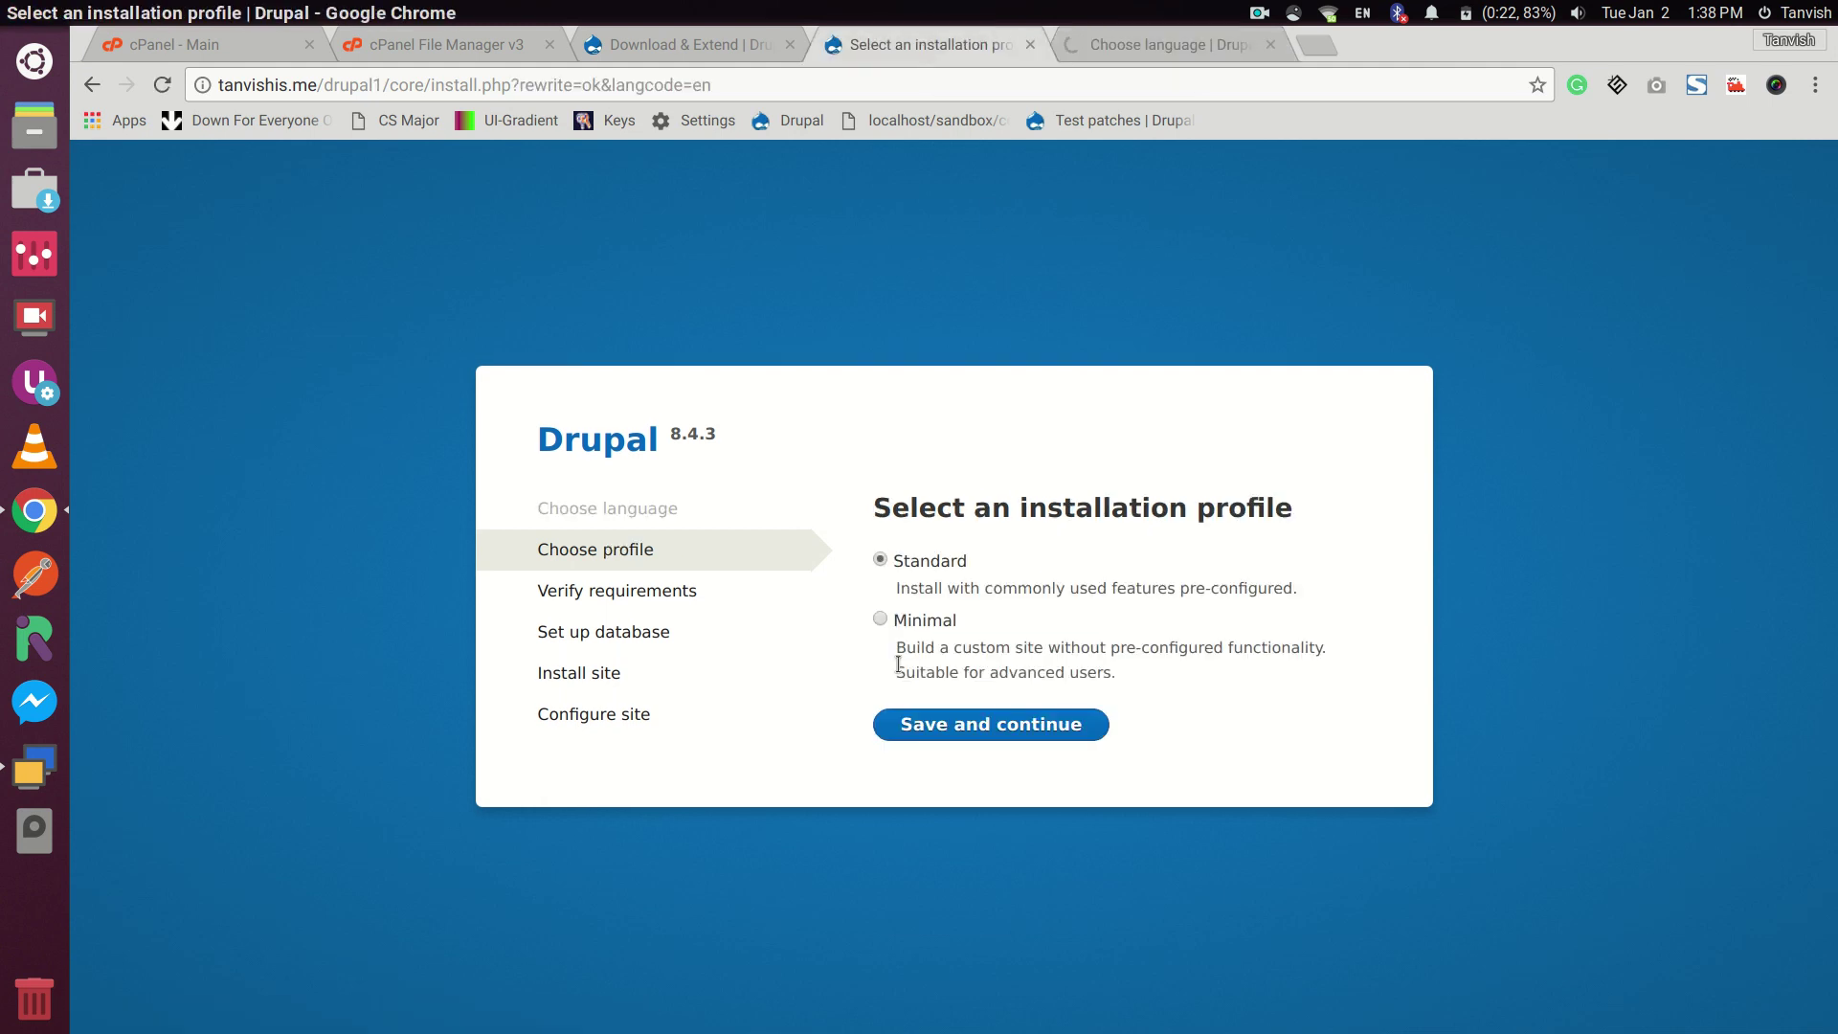
left_click(938, 735)
left_click(1140, 49)
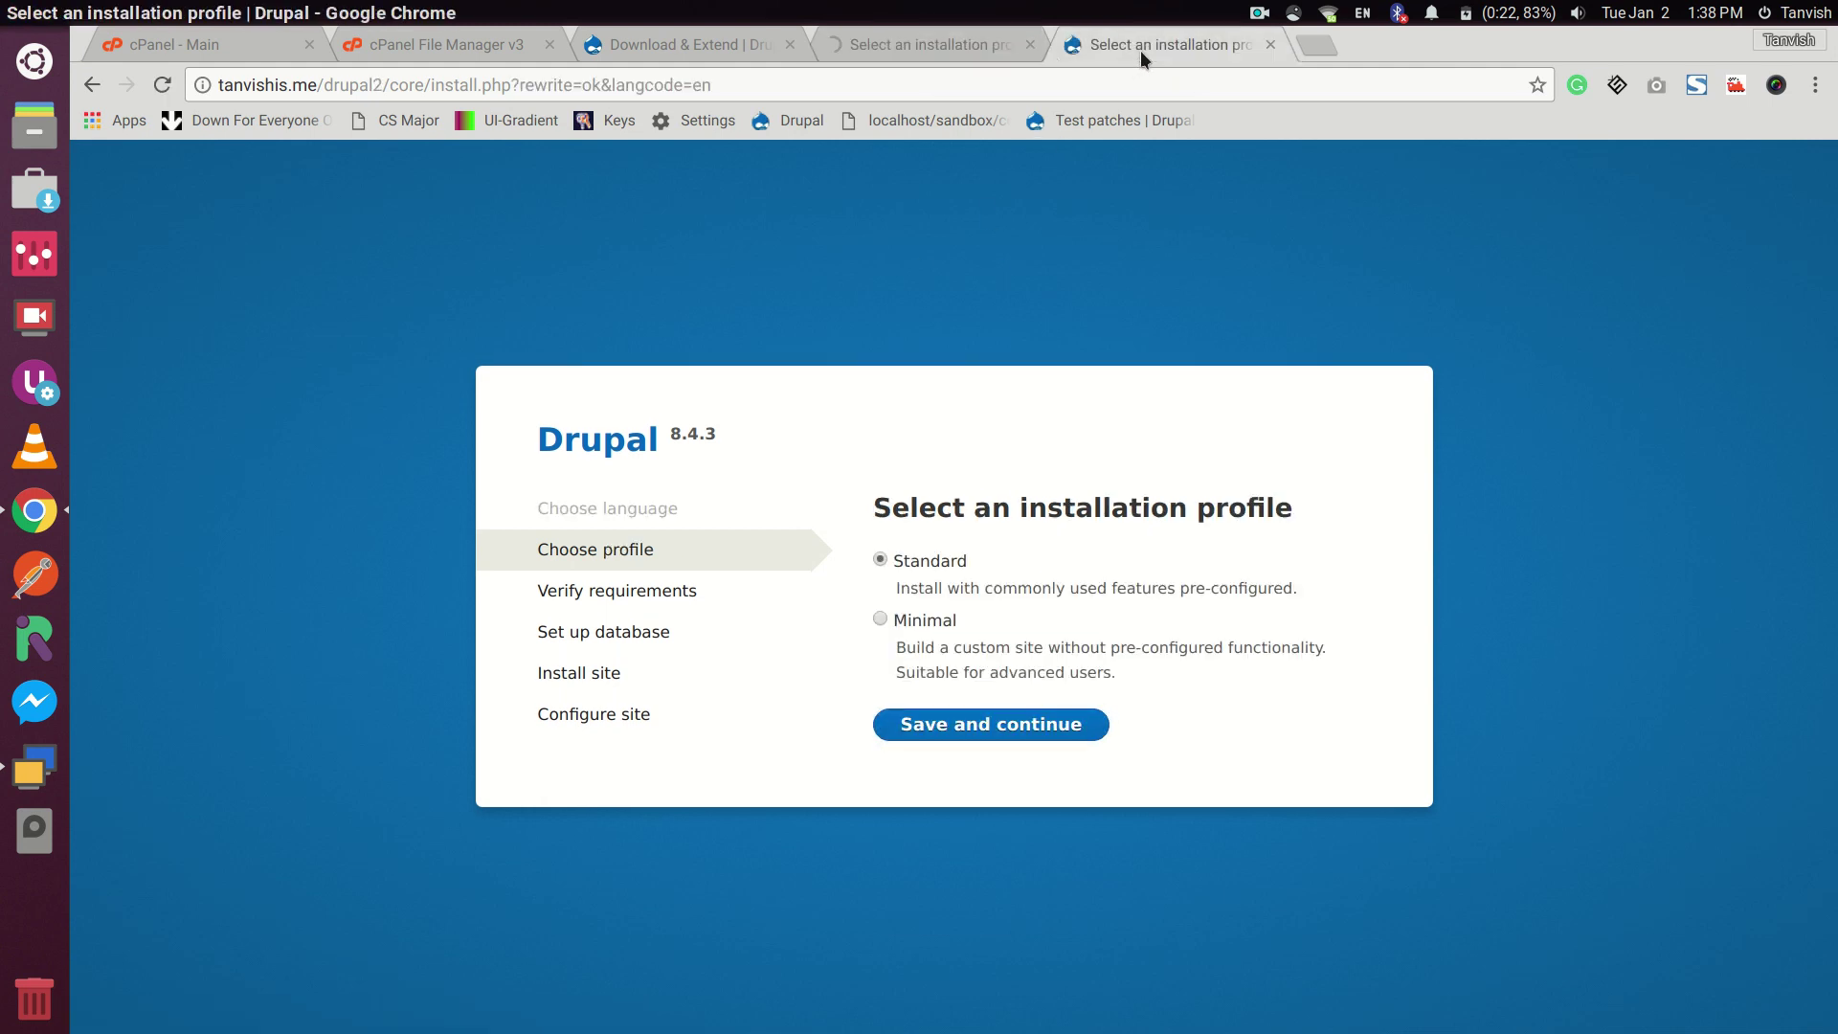
left_click(996, 724)
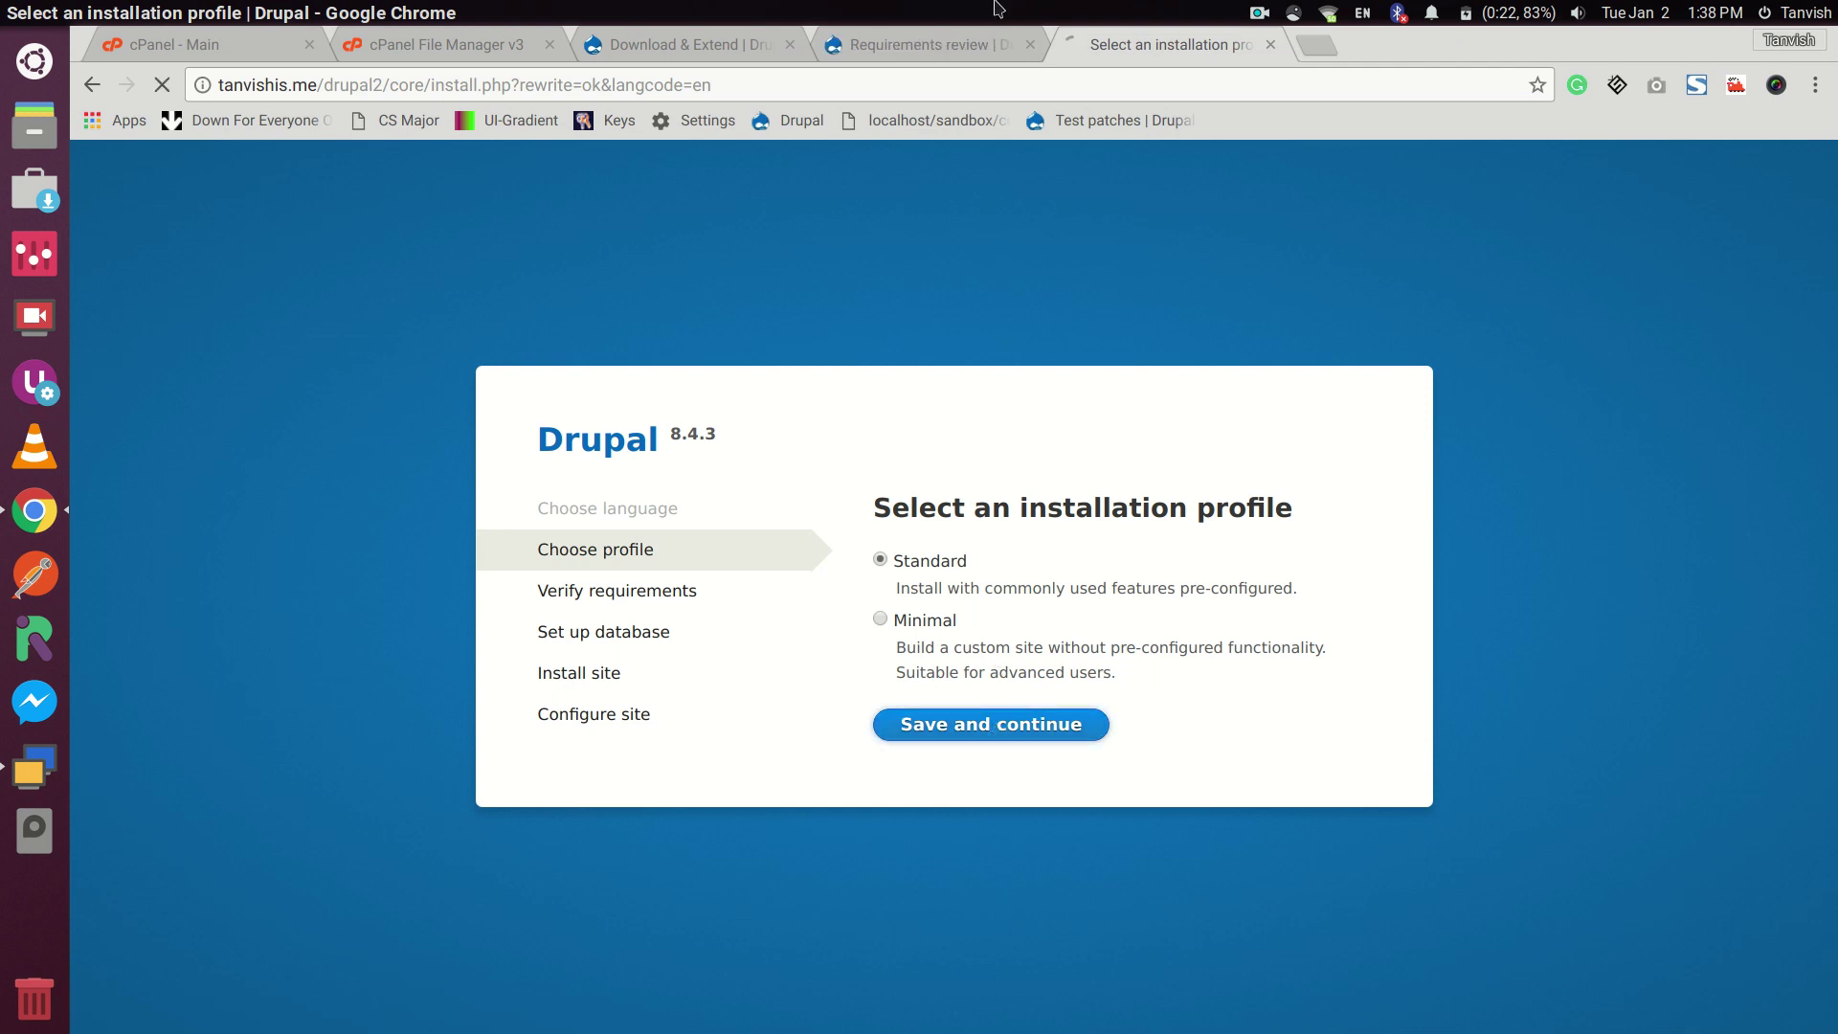
Continue past the requirements review on both drupal1 and drupal2
left_click(955, 36)
scroll(1043, 514, "down", 5)
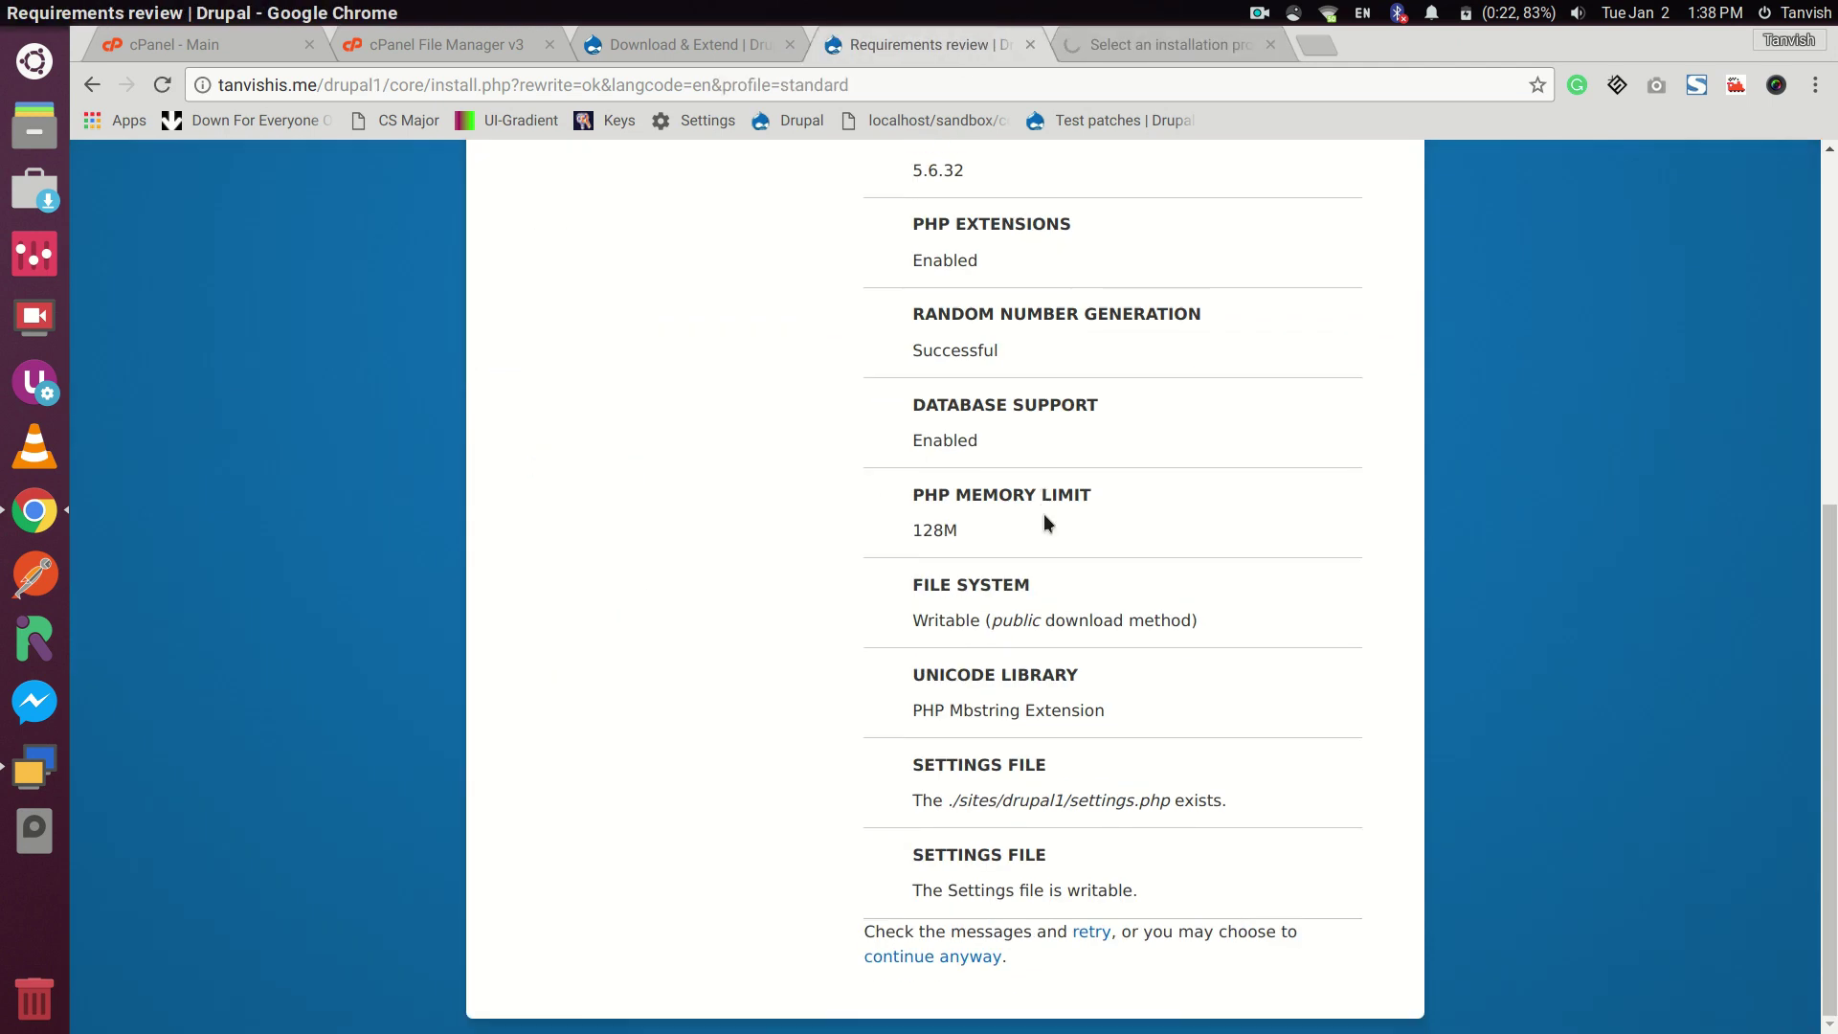
left_click(926, 957)
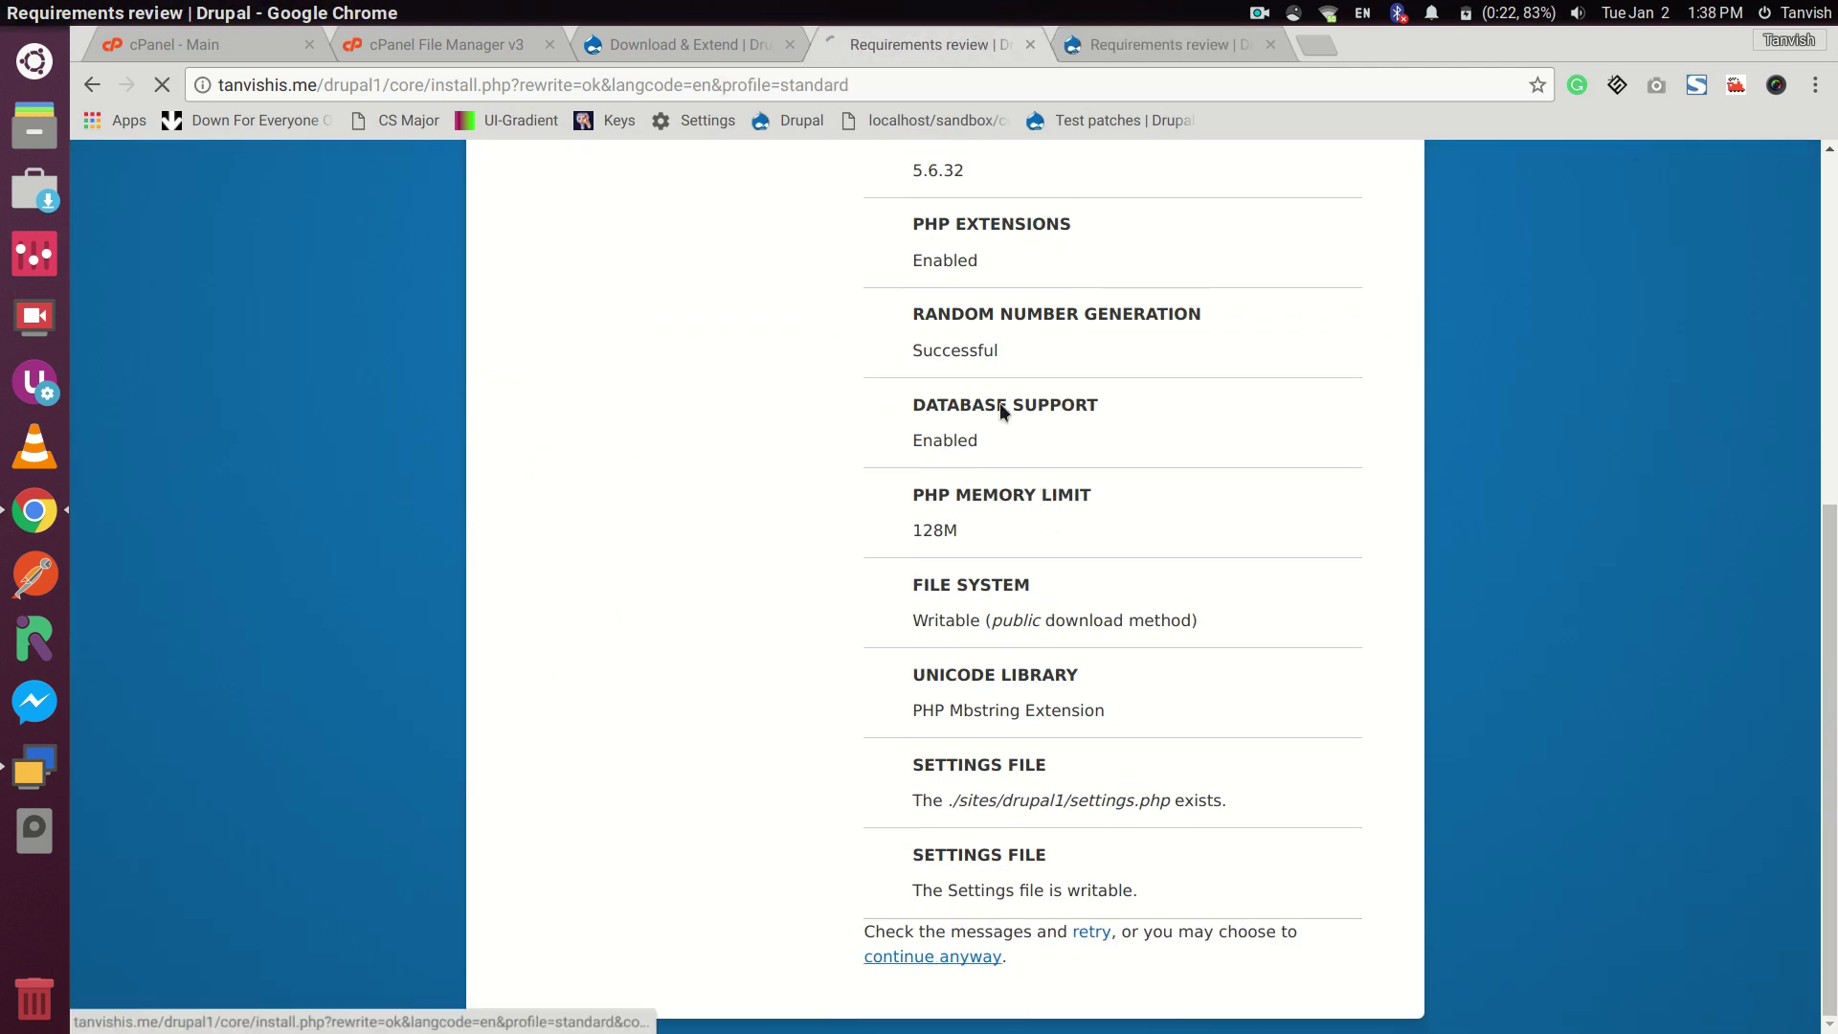
left_click(1135, 46)
scroll(1125, 366, "down", 5)
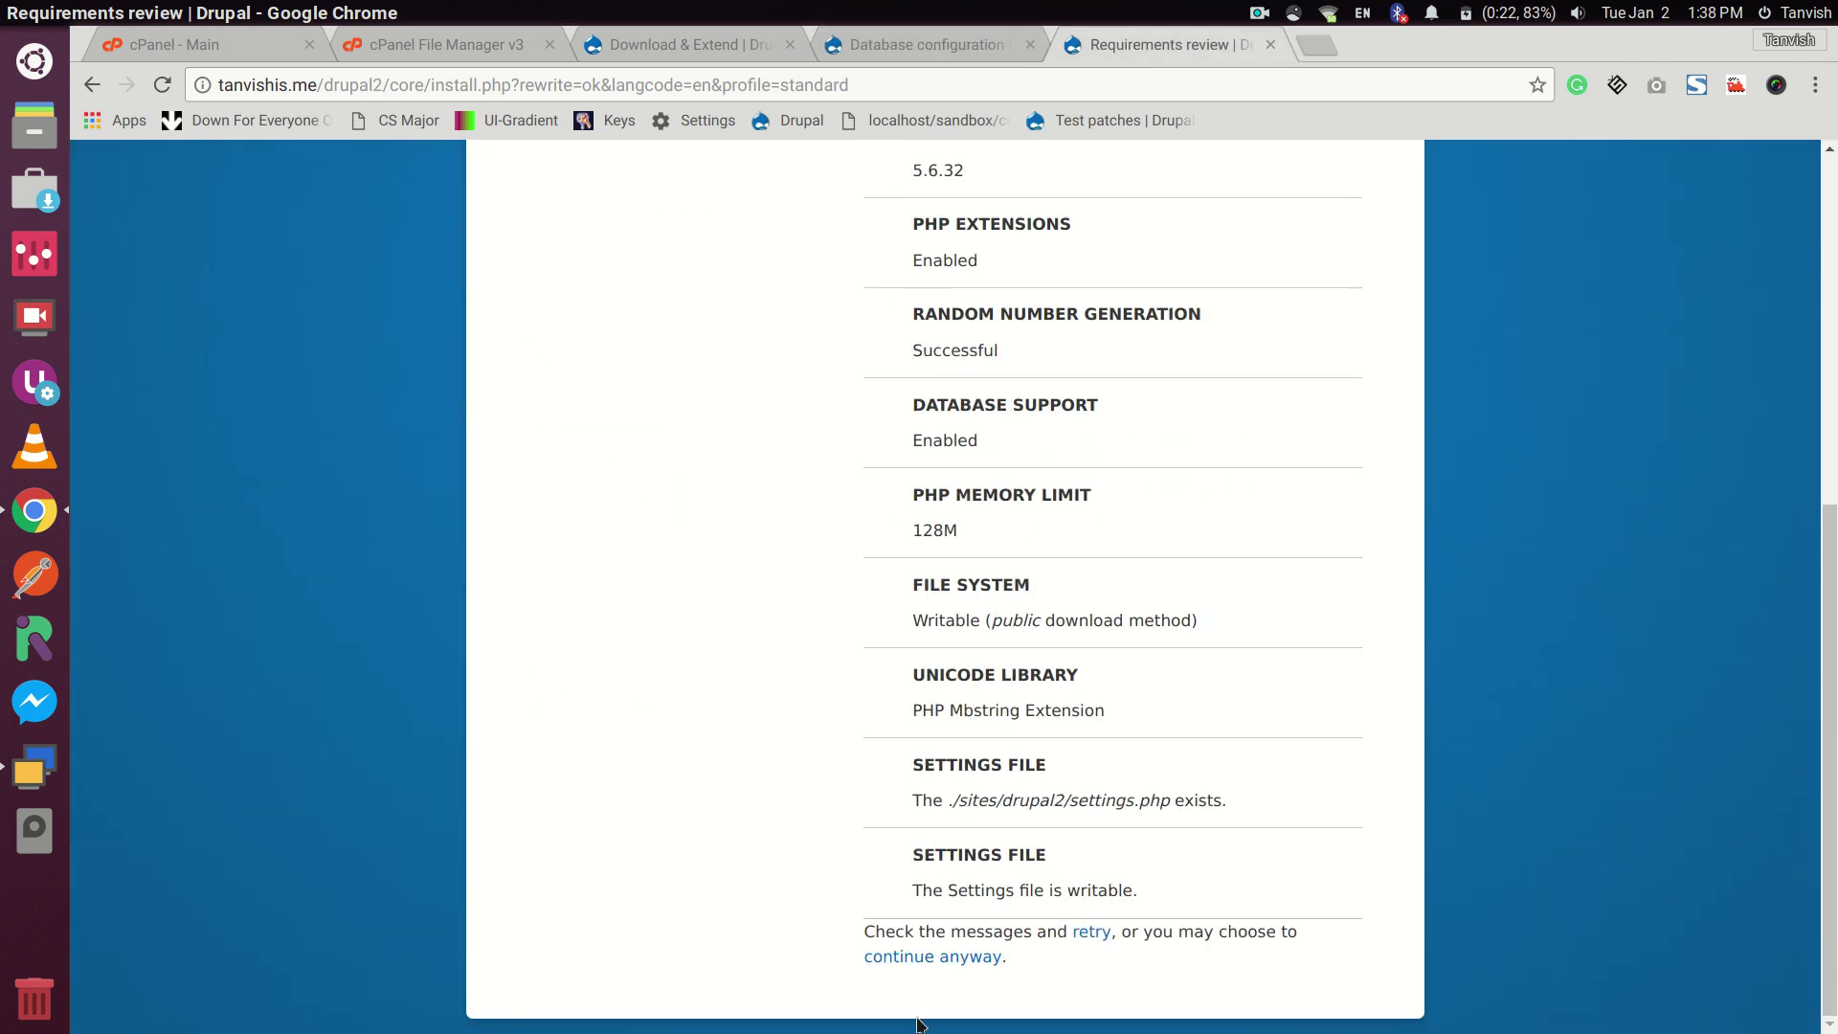
left_click(956, 961)
Select SQLite as the database for drupal1 and drupal2 and save each
left_click(968, 44)
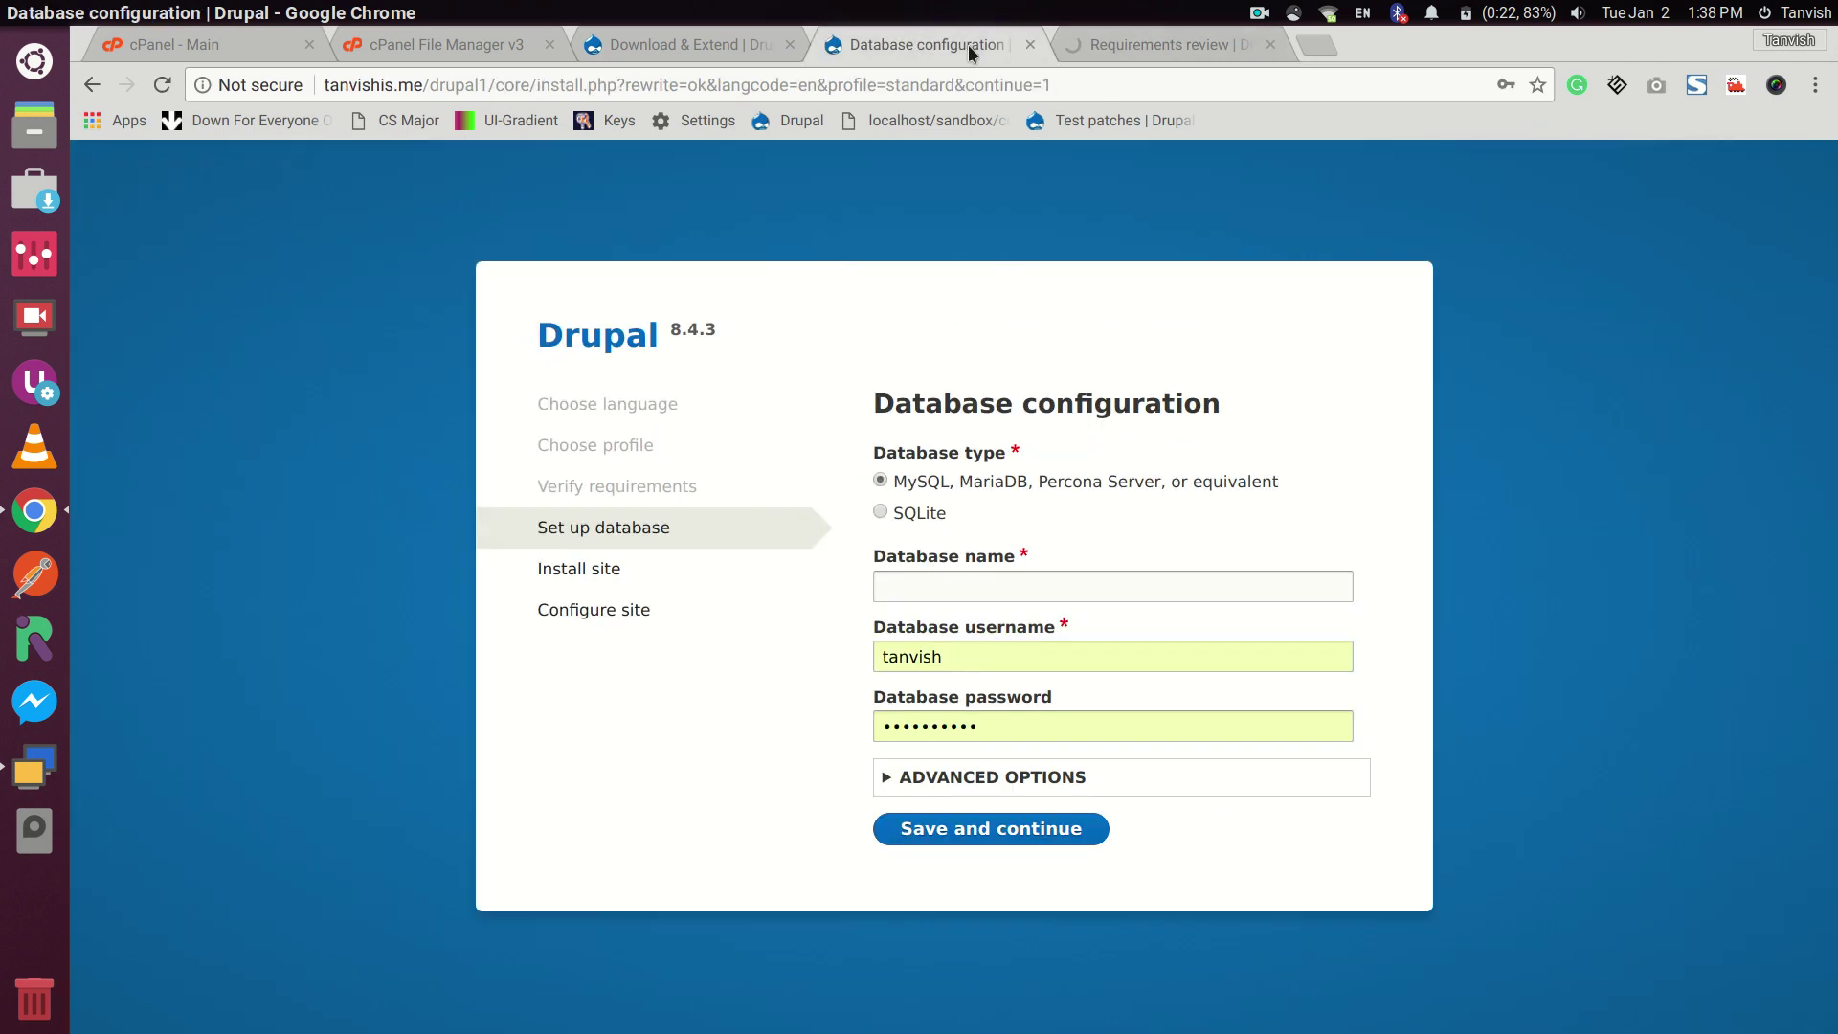
left_click(881, 511)
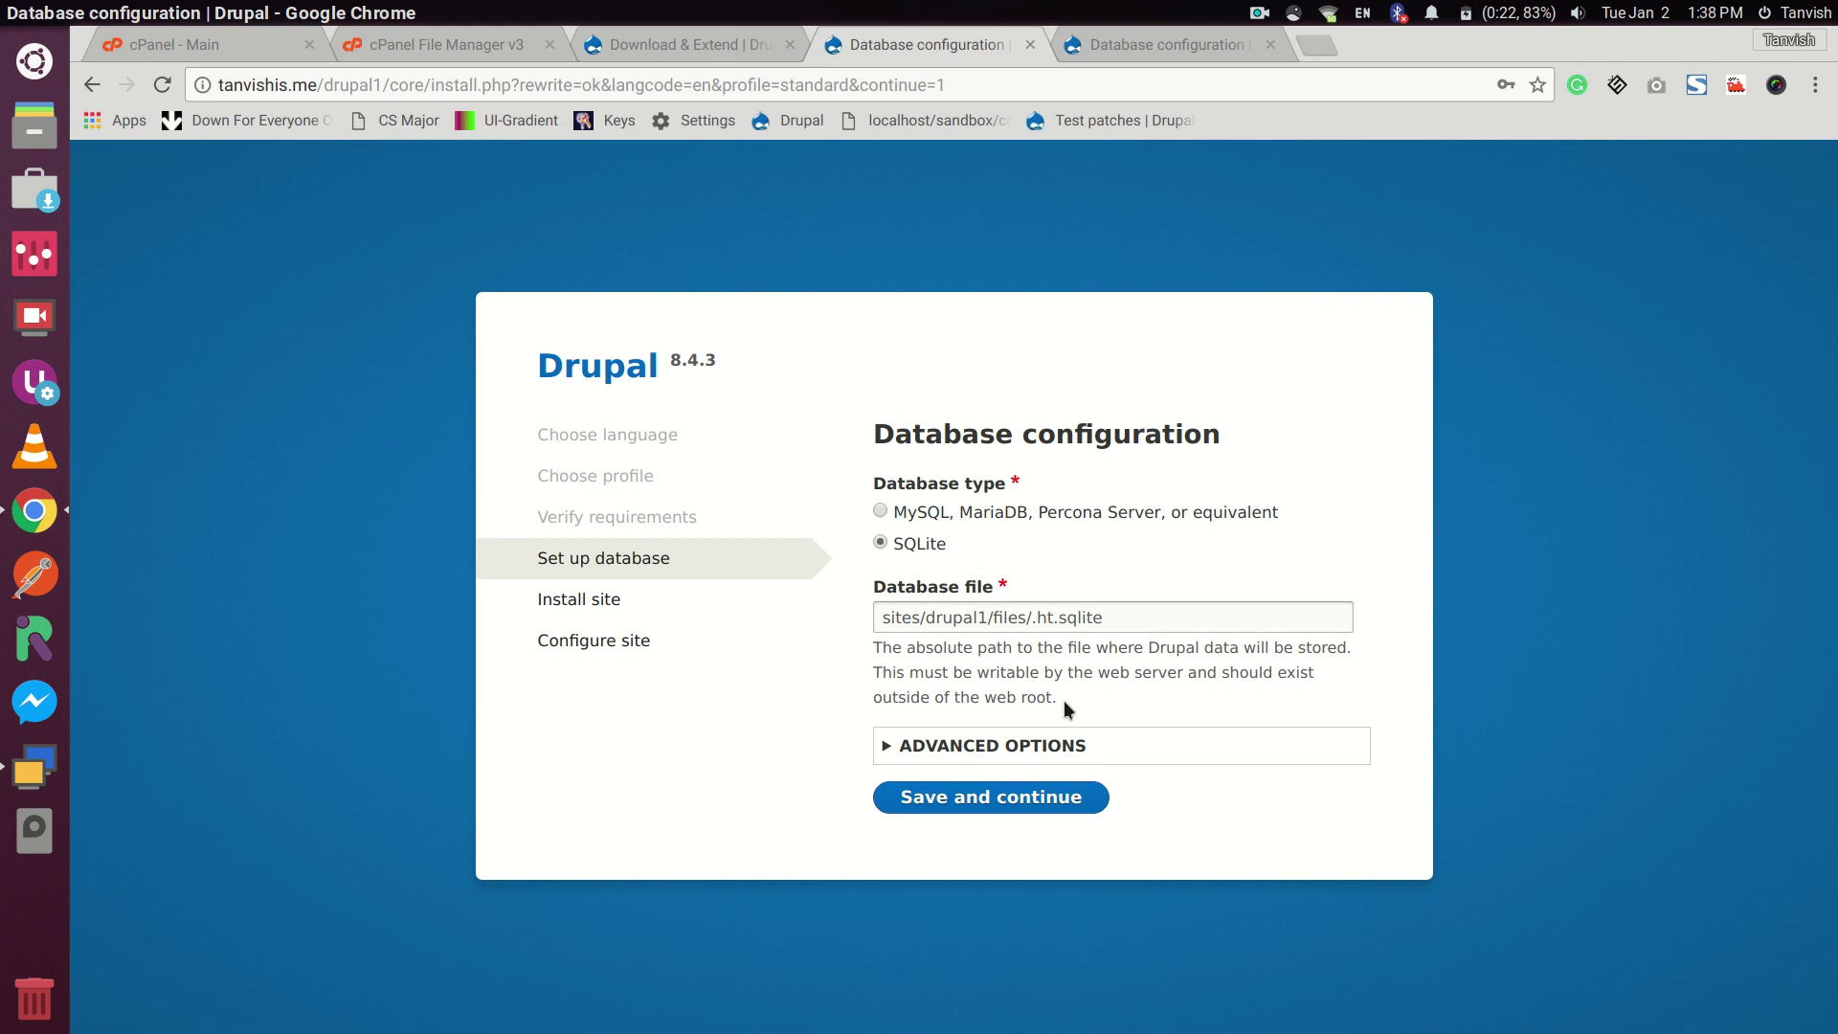
left_click(1030, 797)
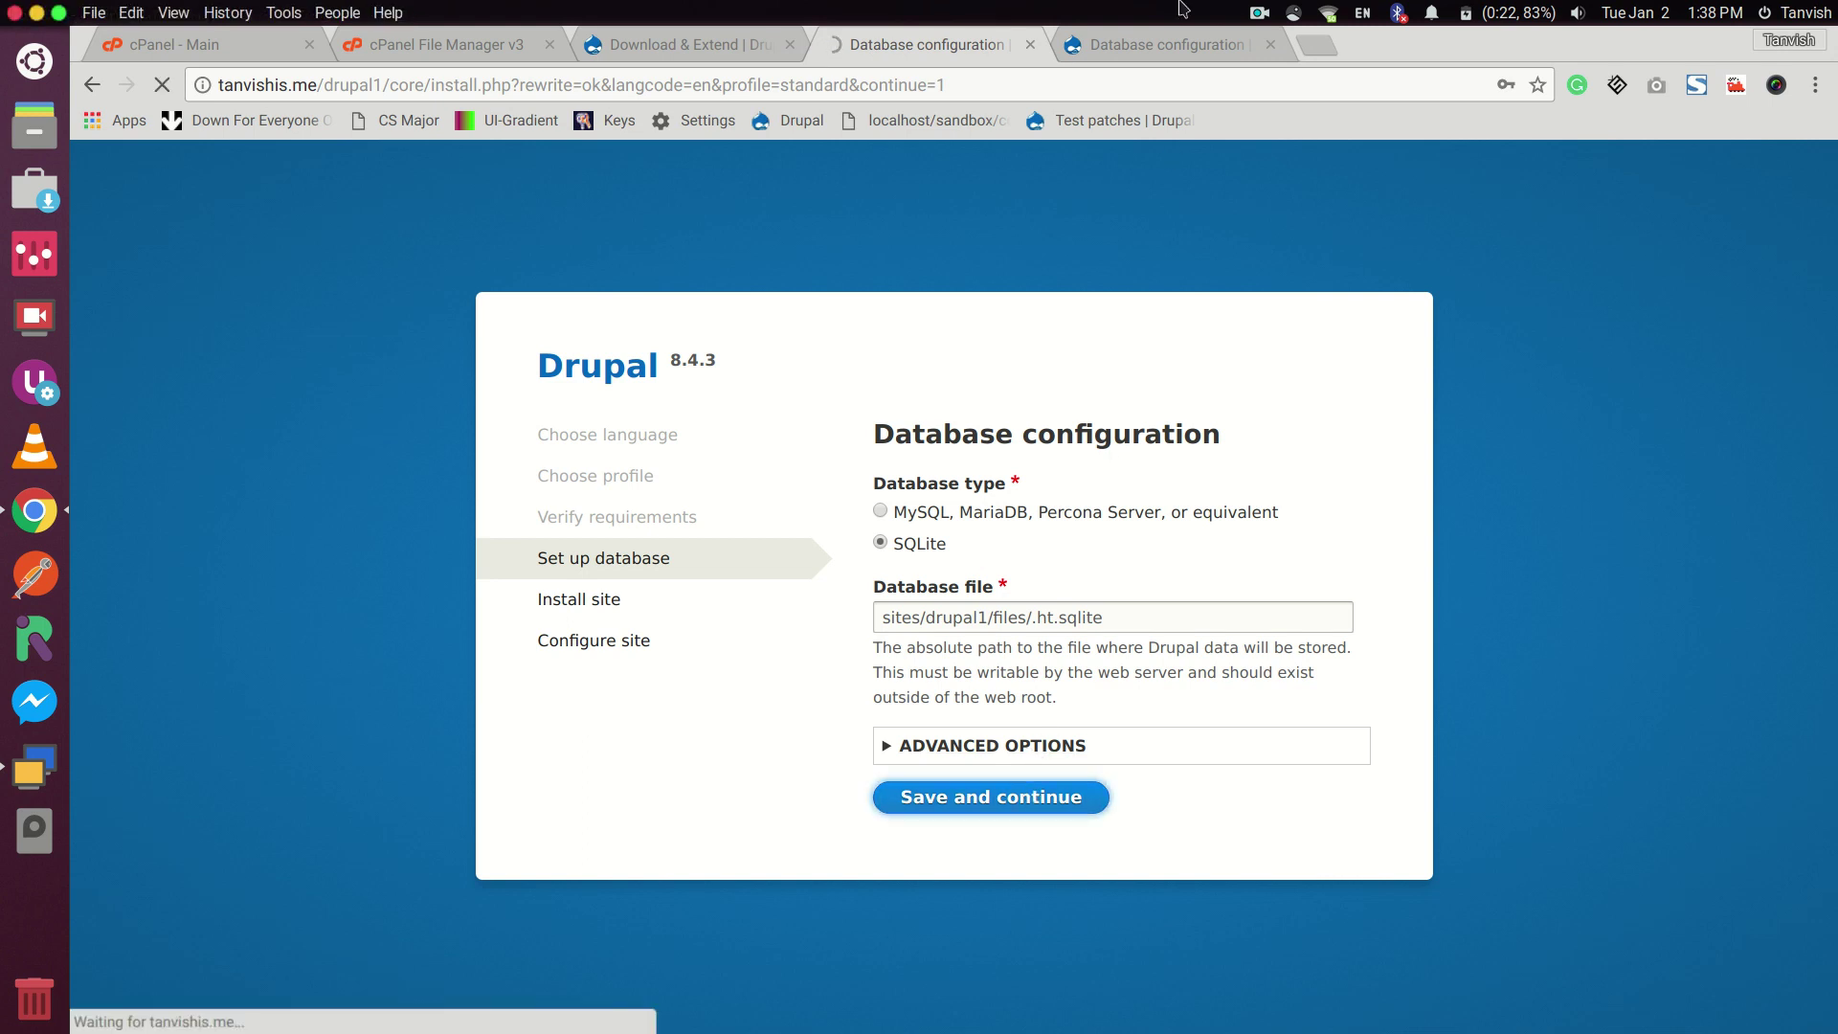
left_click(1151, 48)
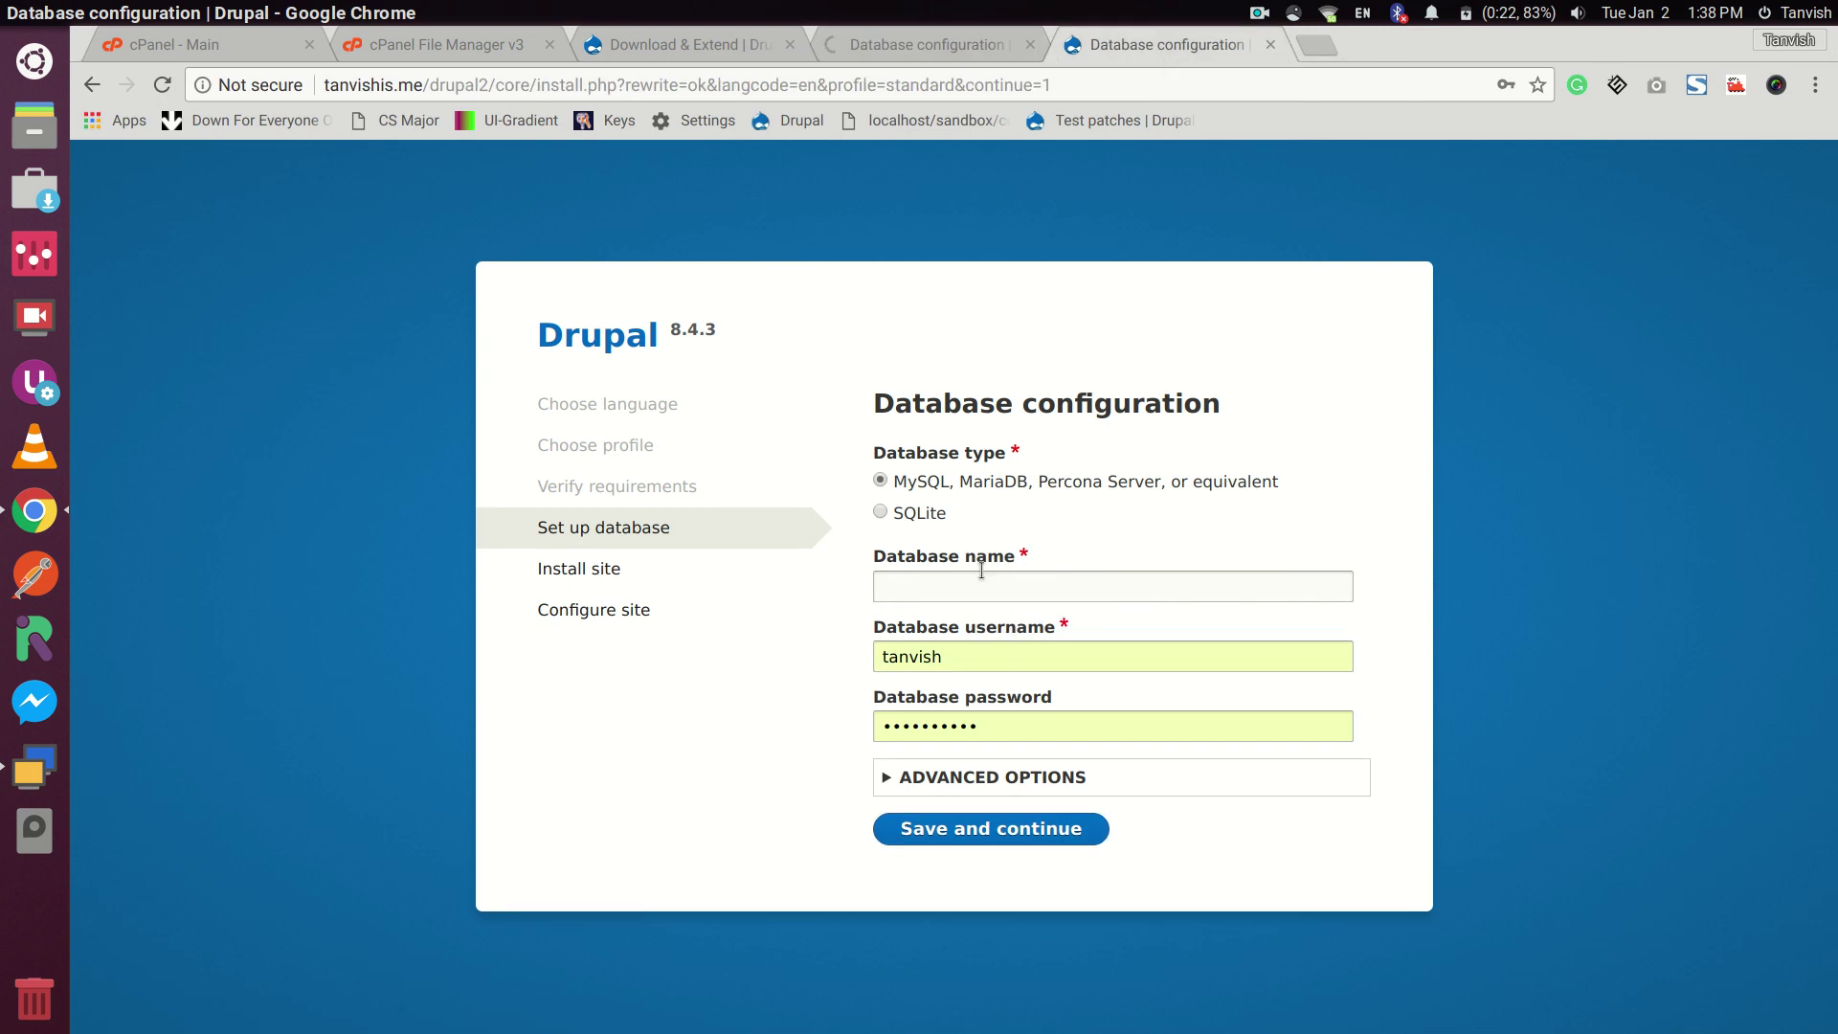
left_click(910, 514)
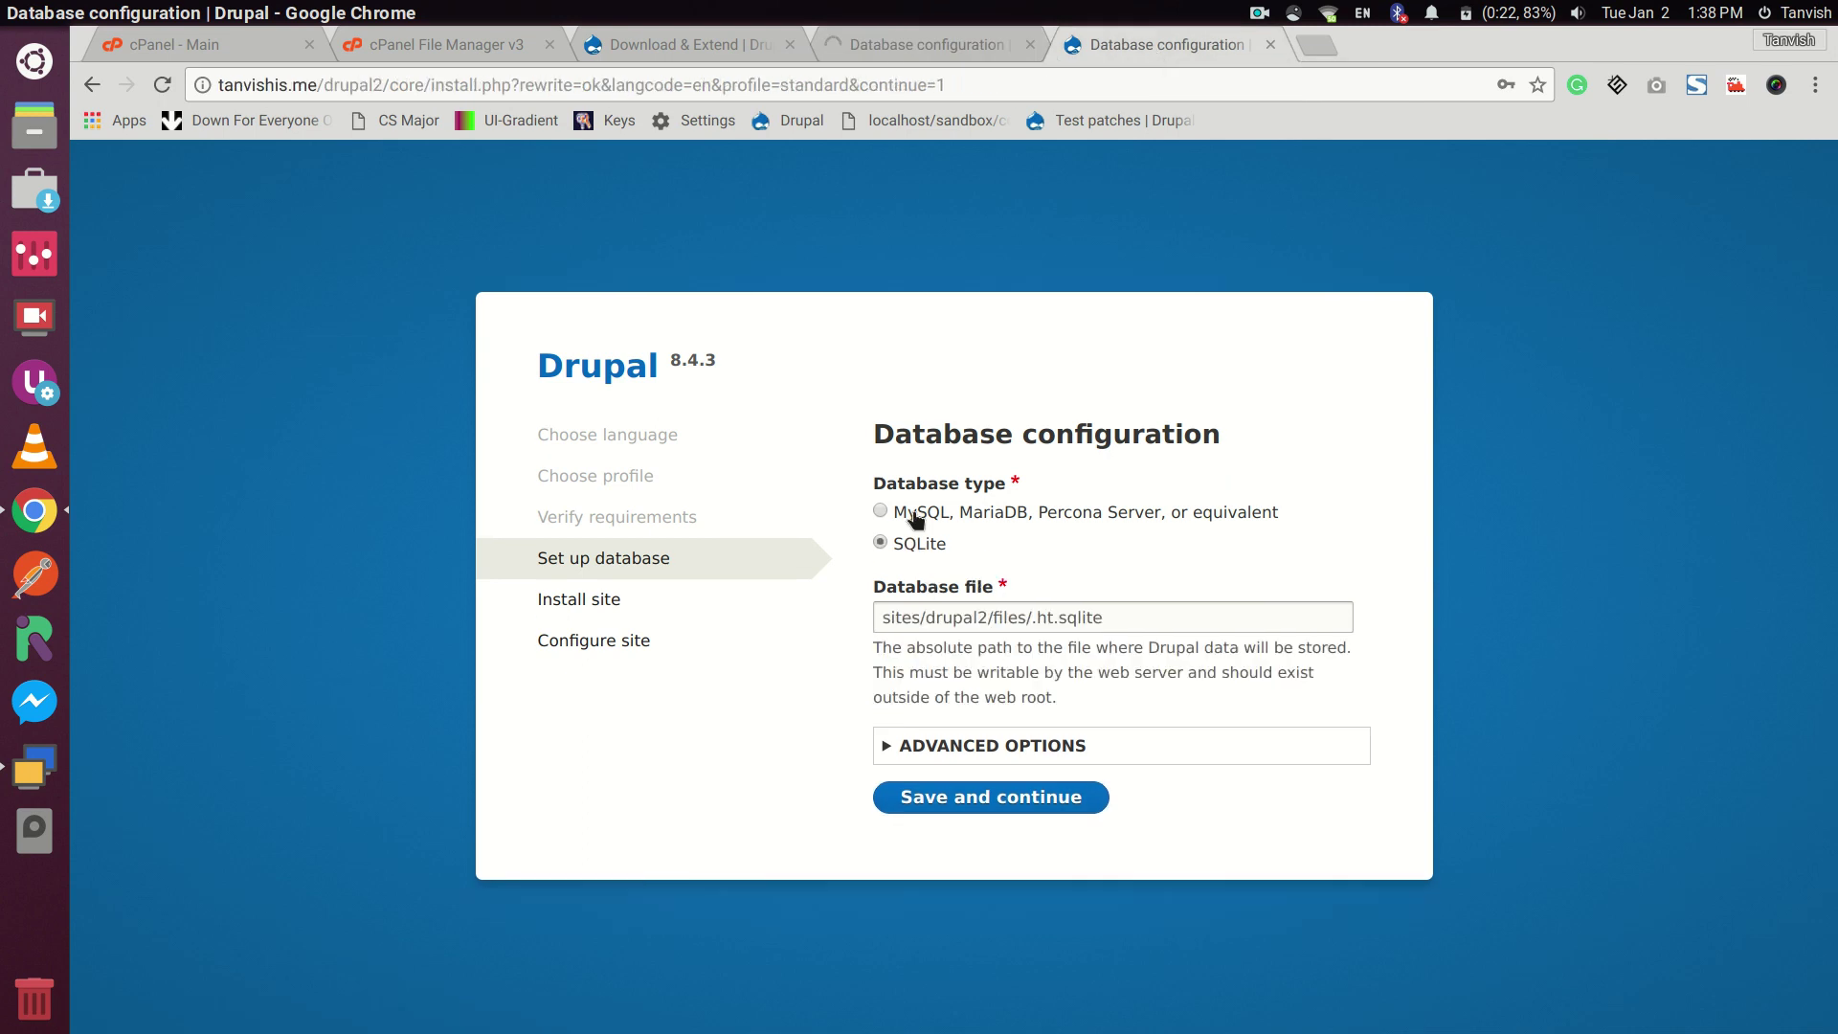
left_click(986, 802)
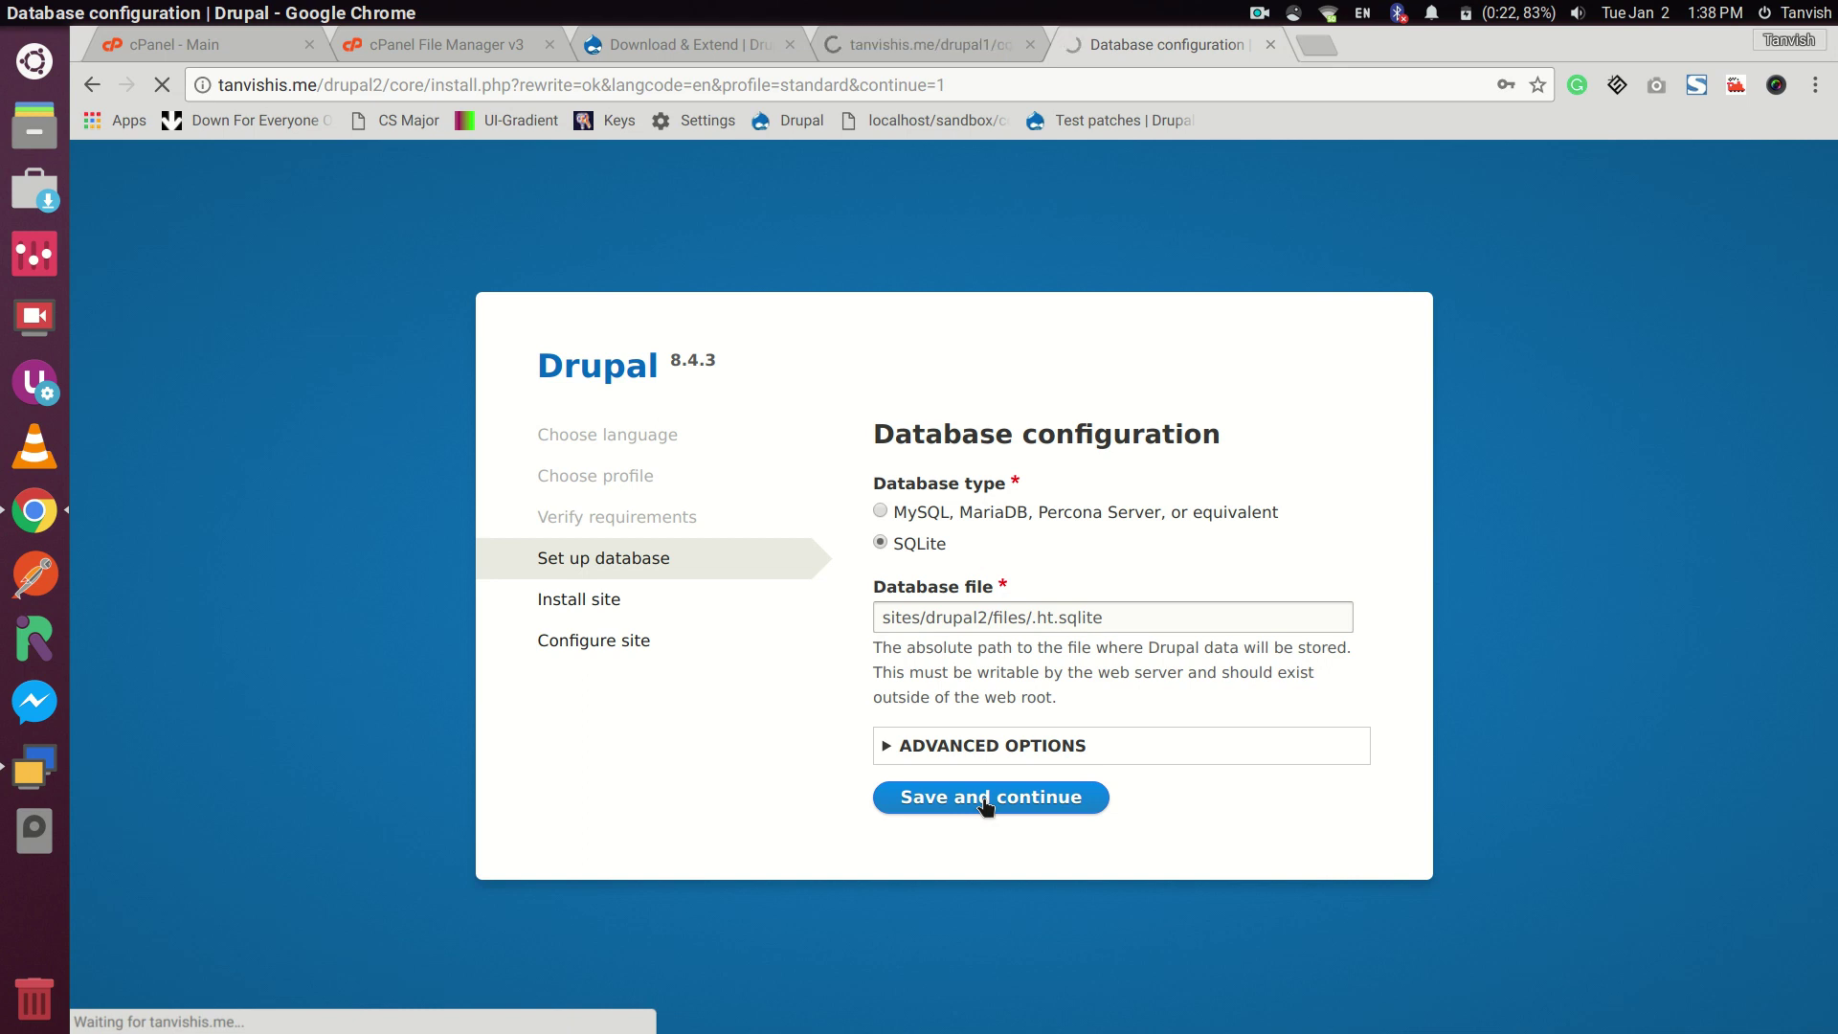
left_click(963, 53)
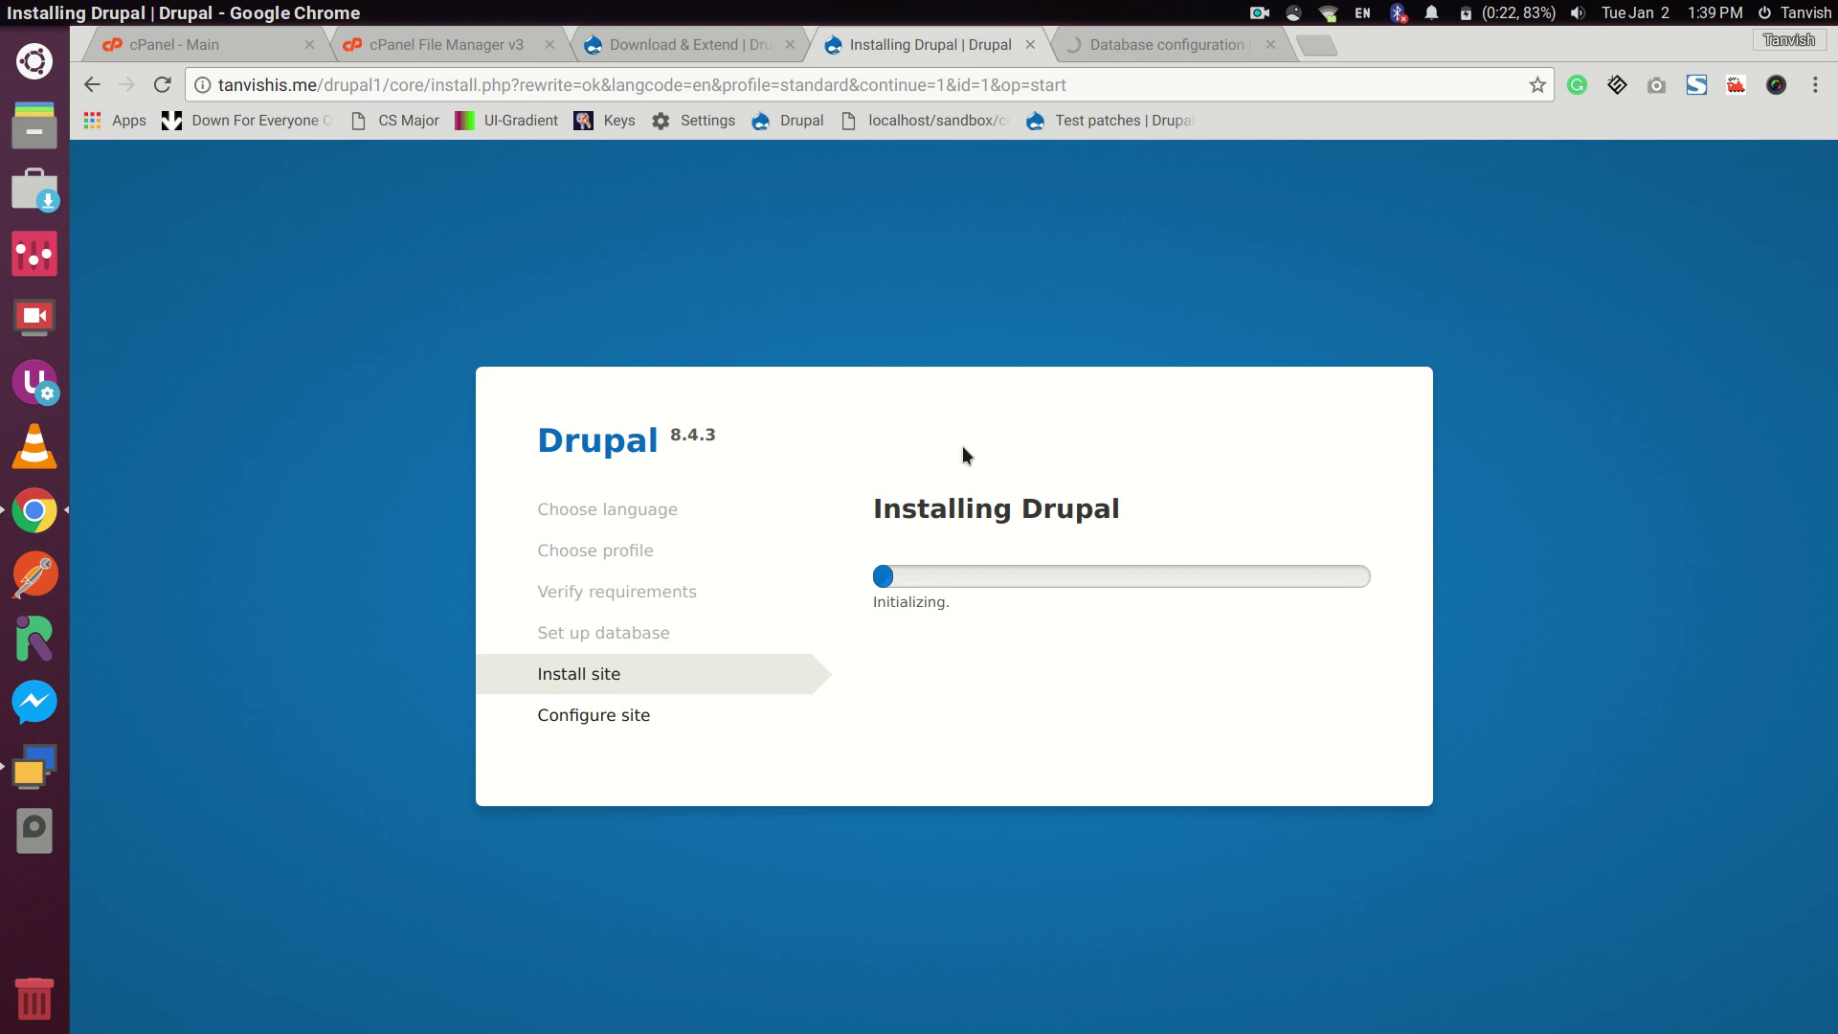
Wait for drupal2's install to reach 40 of 40, then return to drupal1's Configure site form
left_click(1258, 13)
left_click(1261, 12)
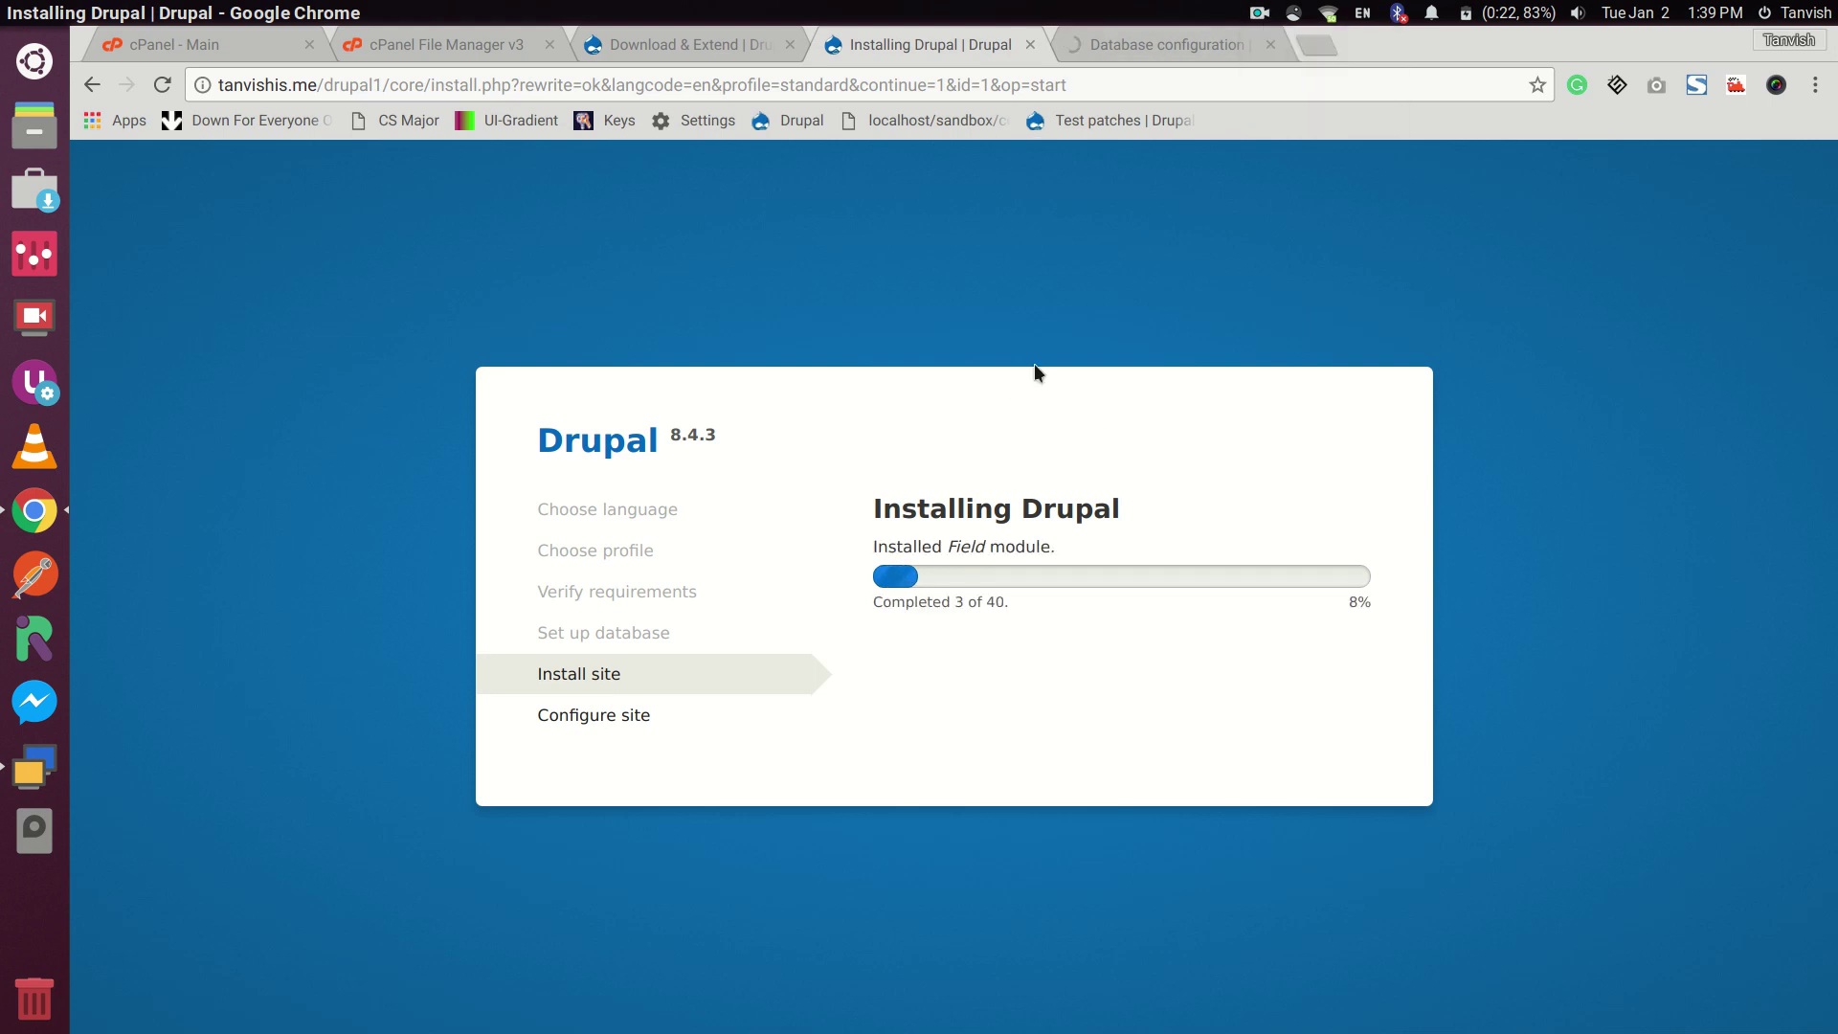
left_click(1215, 48)
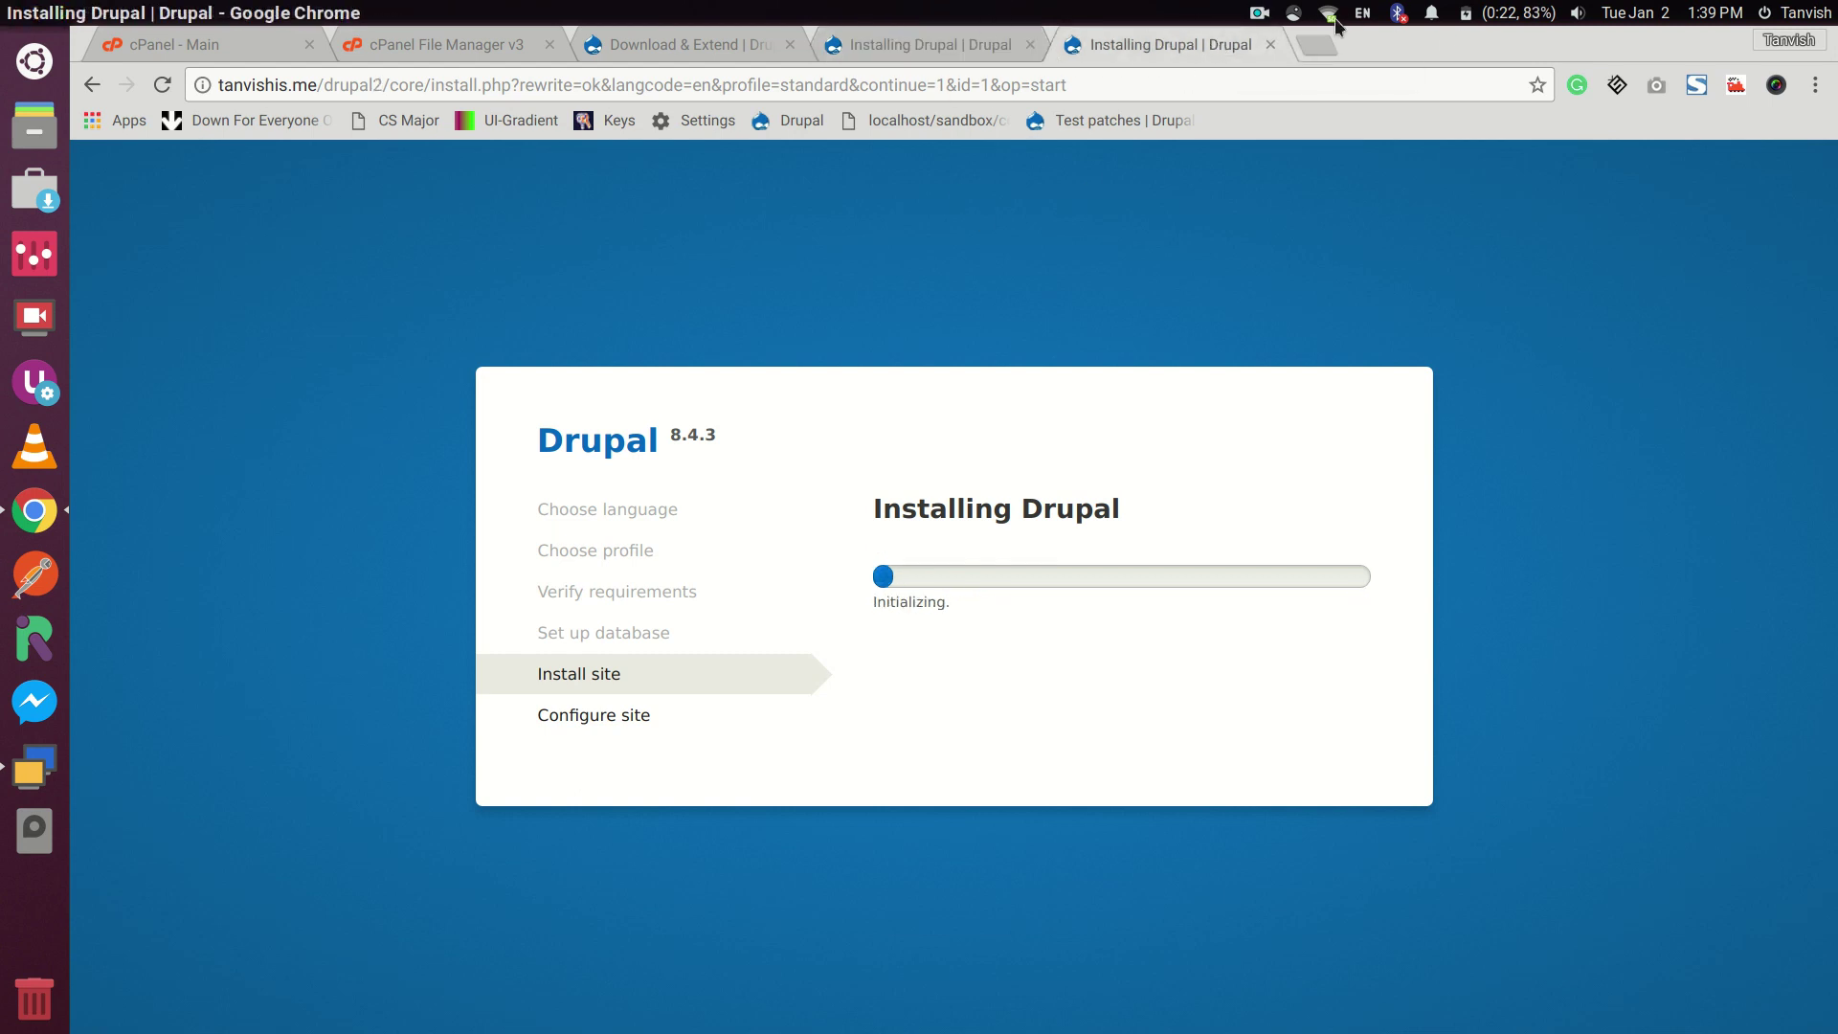
left_click(1260, 12)
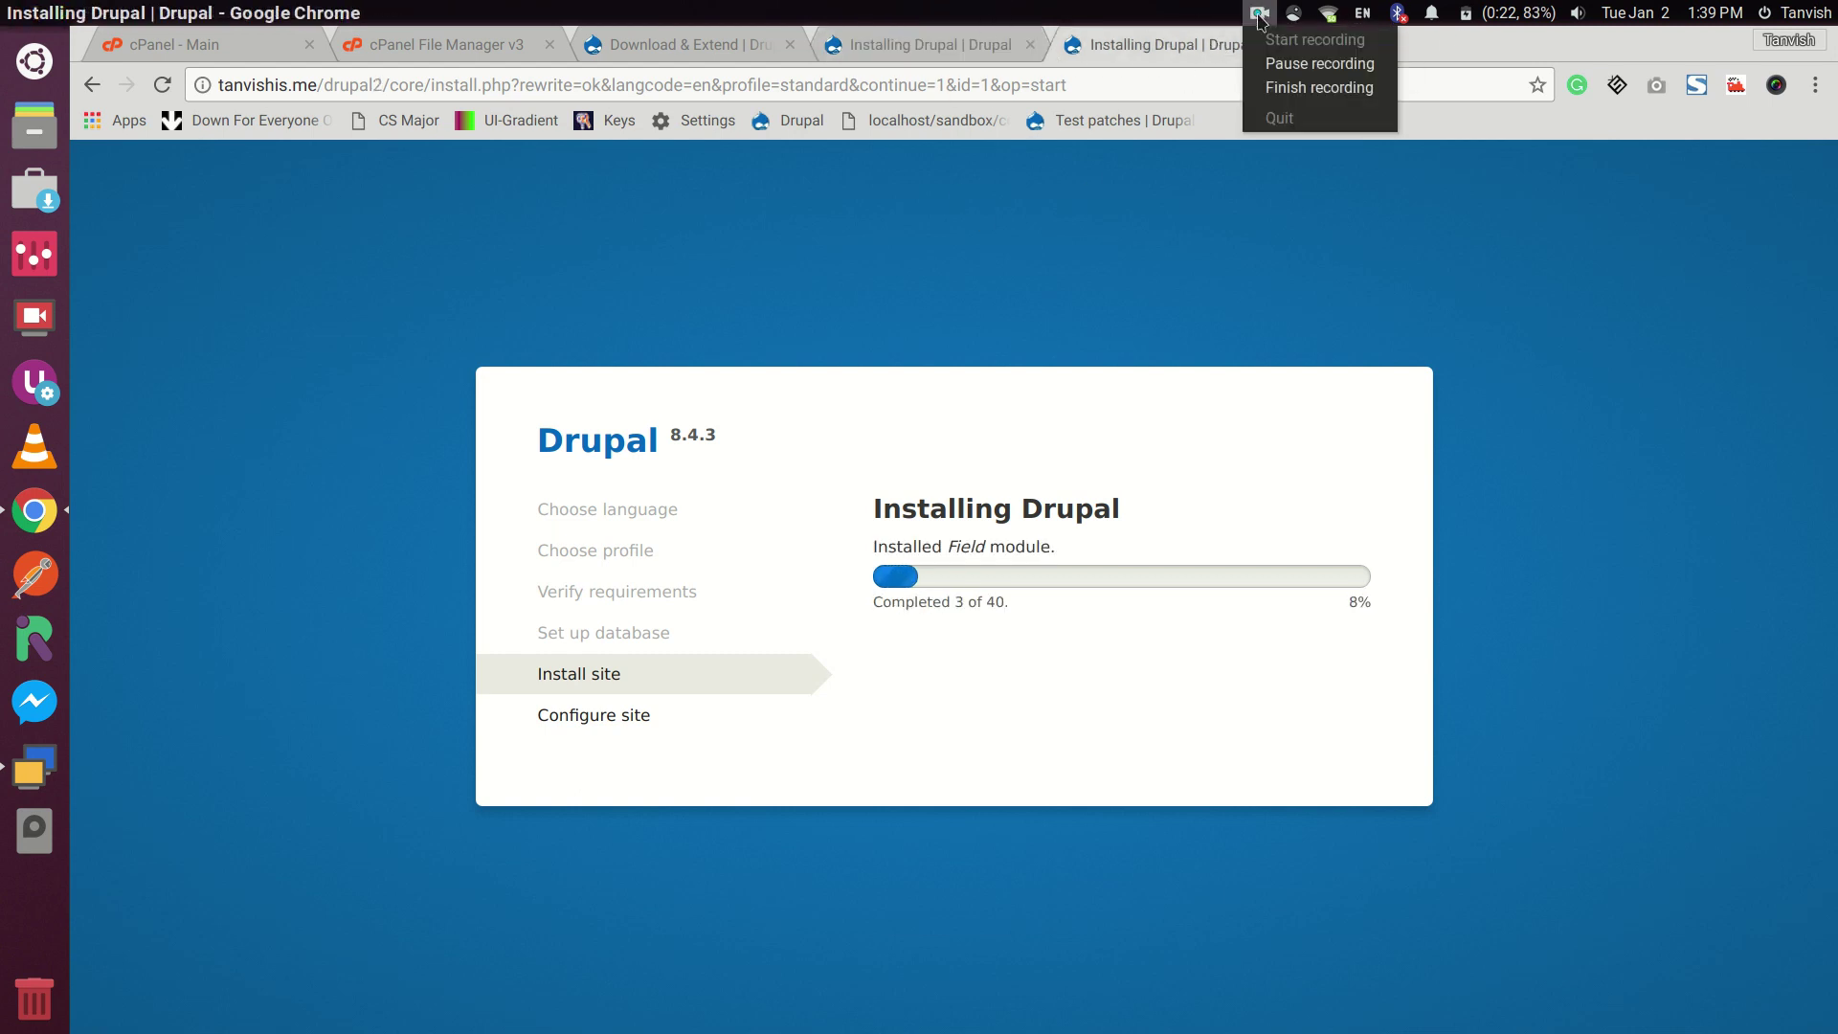
left_click(1271, 65)
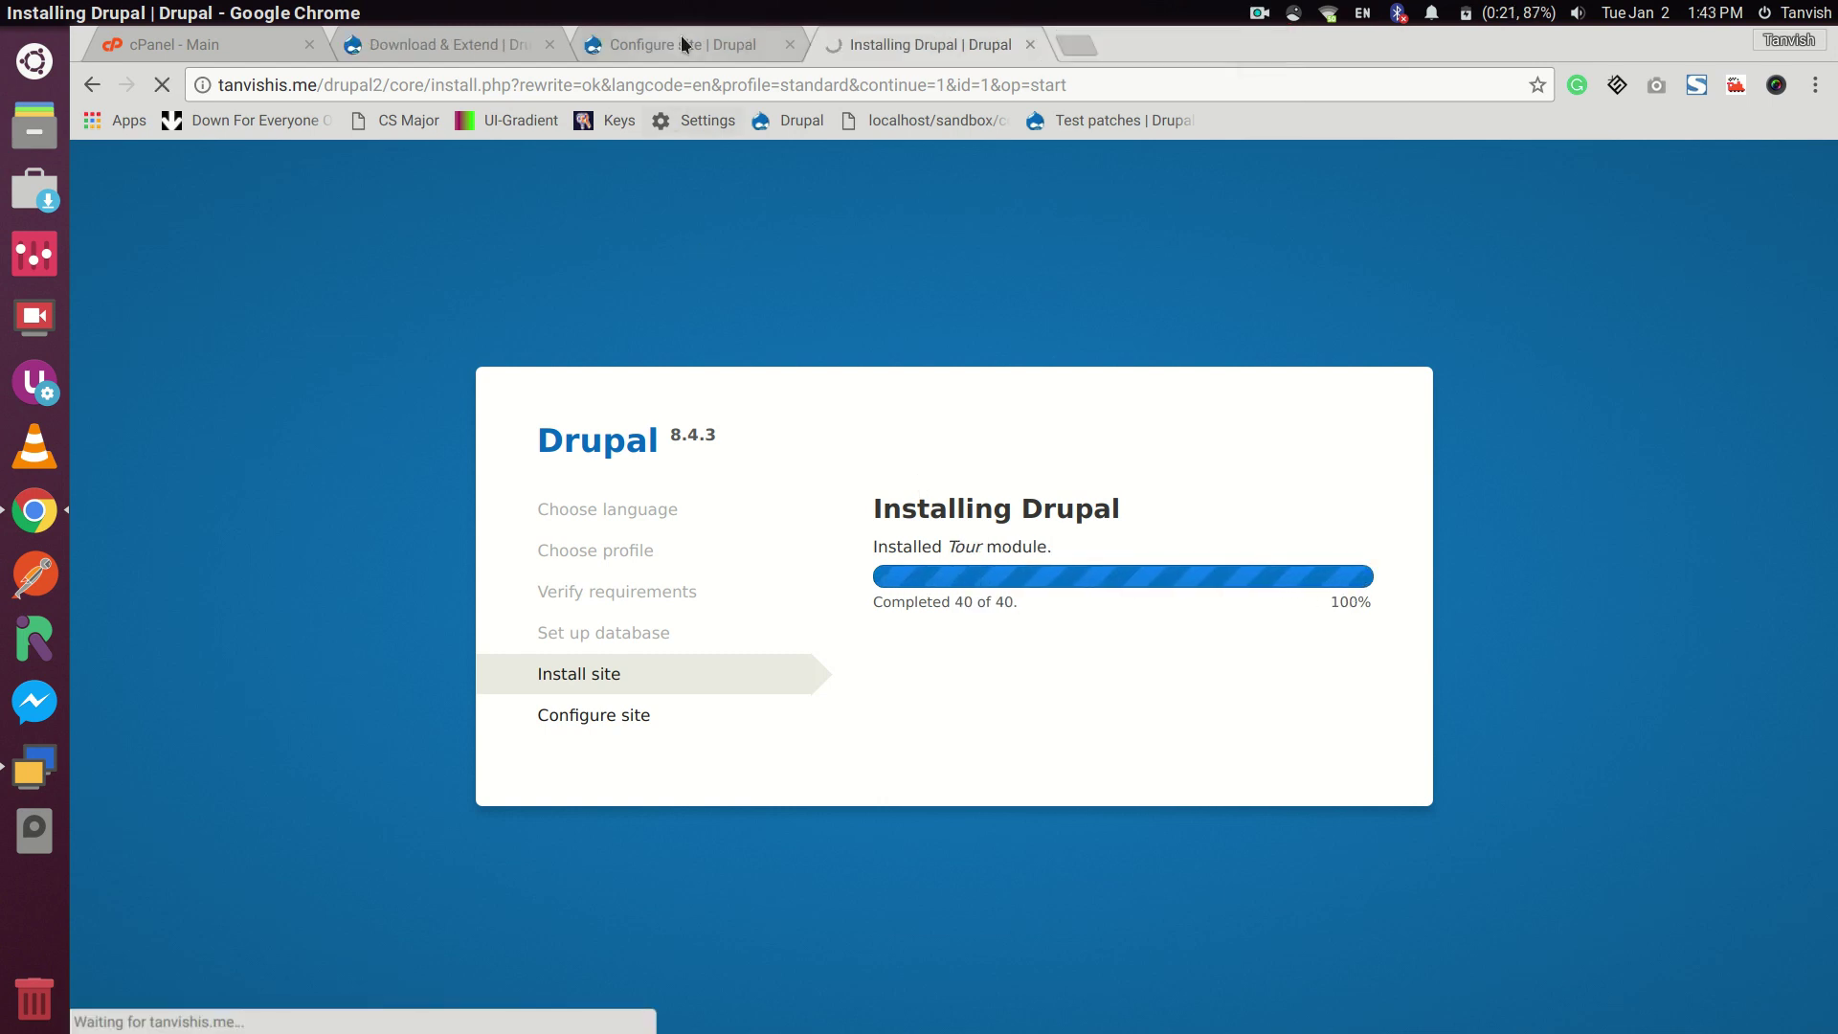
left_click(745, 38)
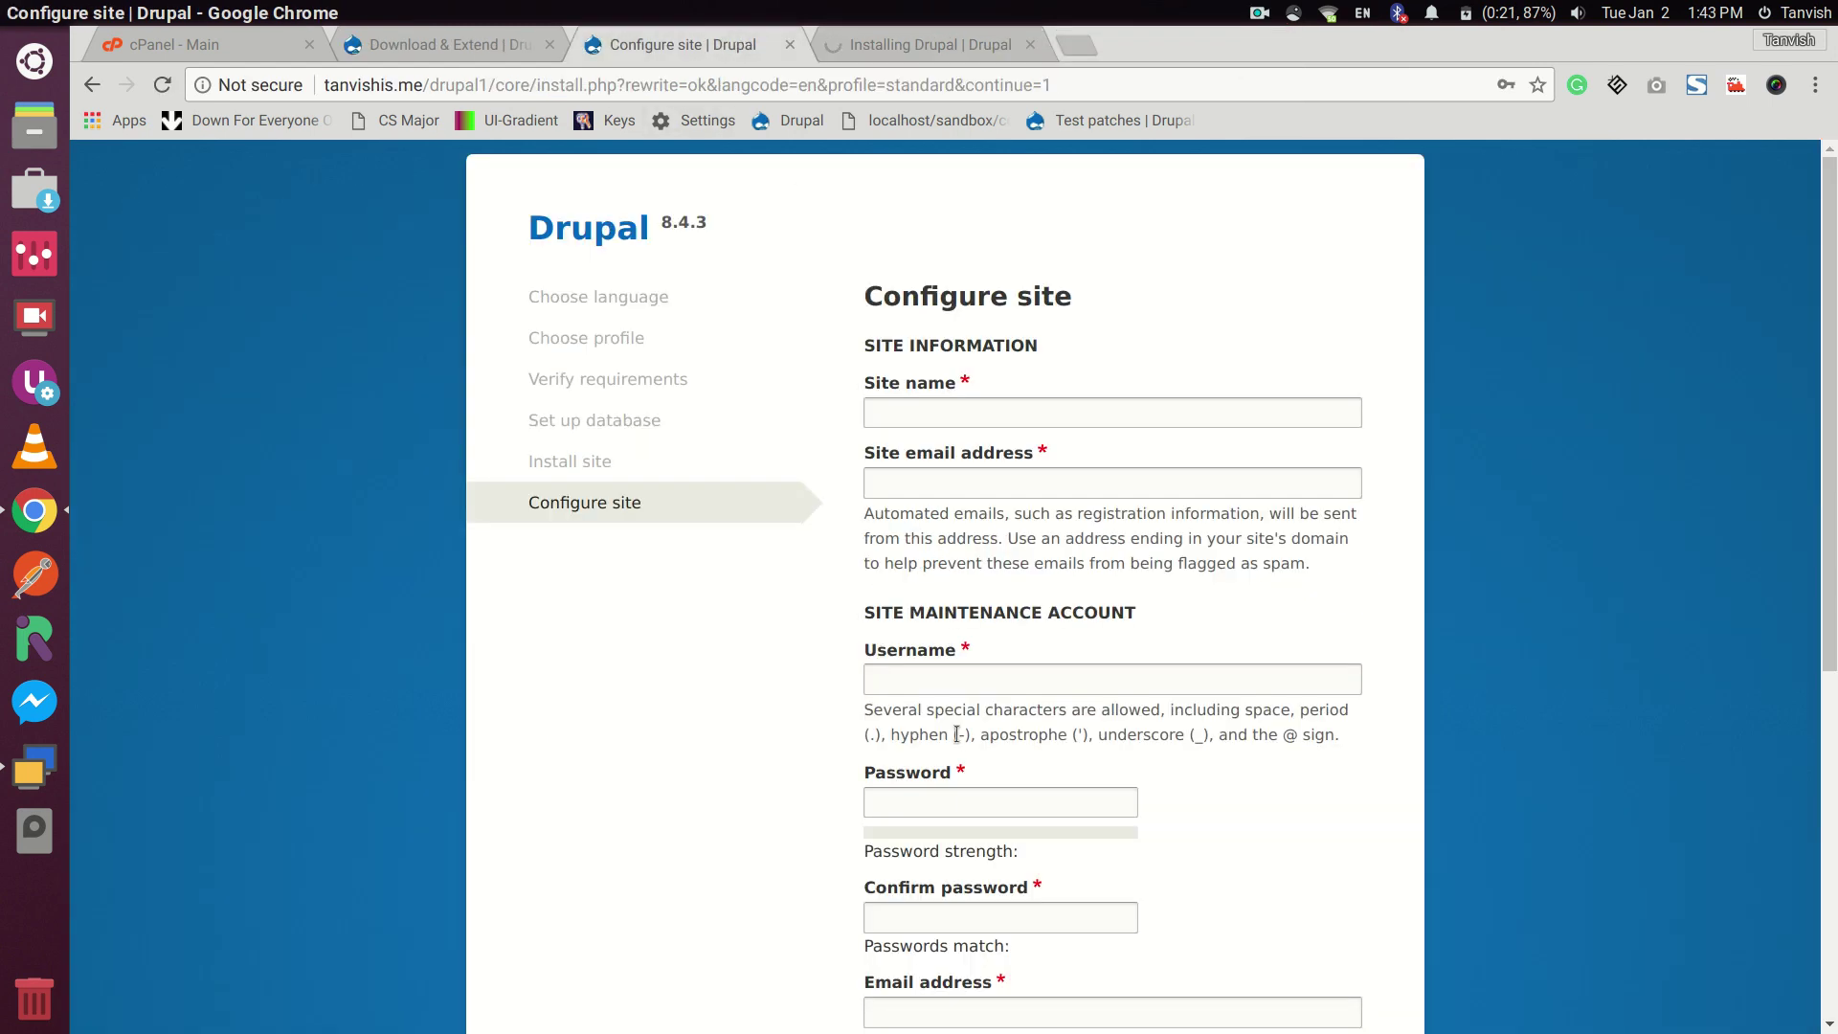
Name the site Drupal1 and fill in the saved site e-mail and username
left_click(1034, 399)
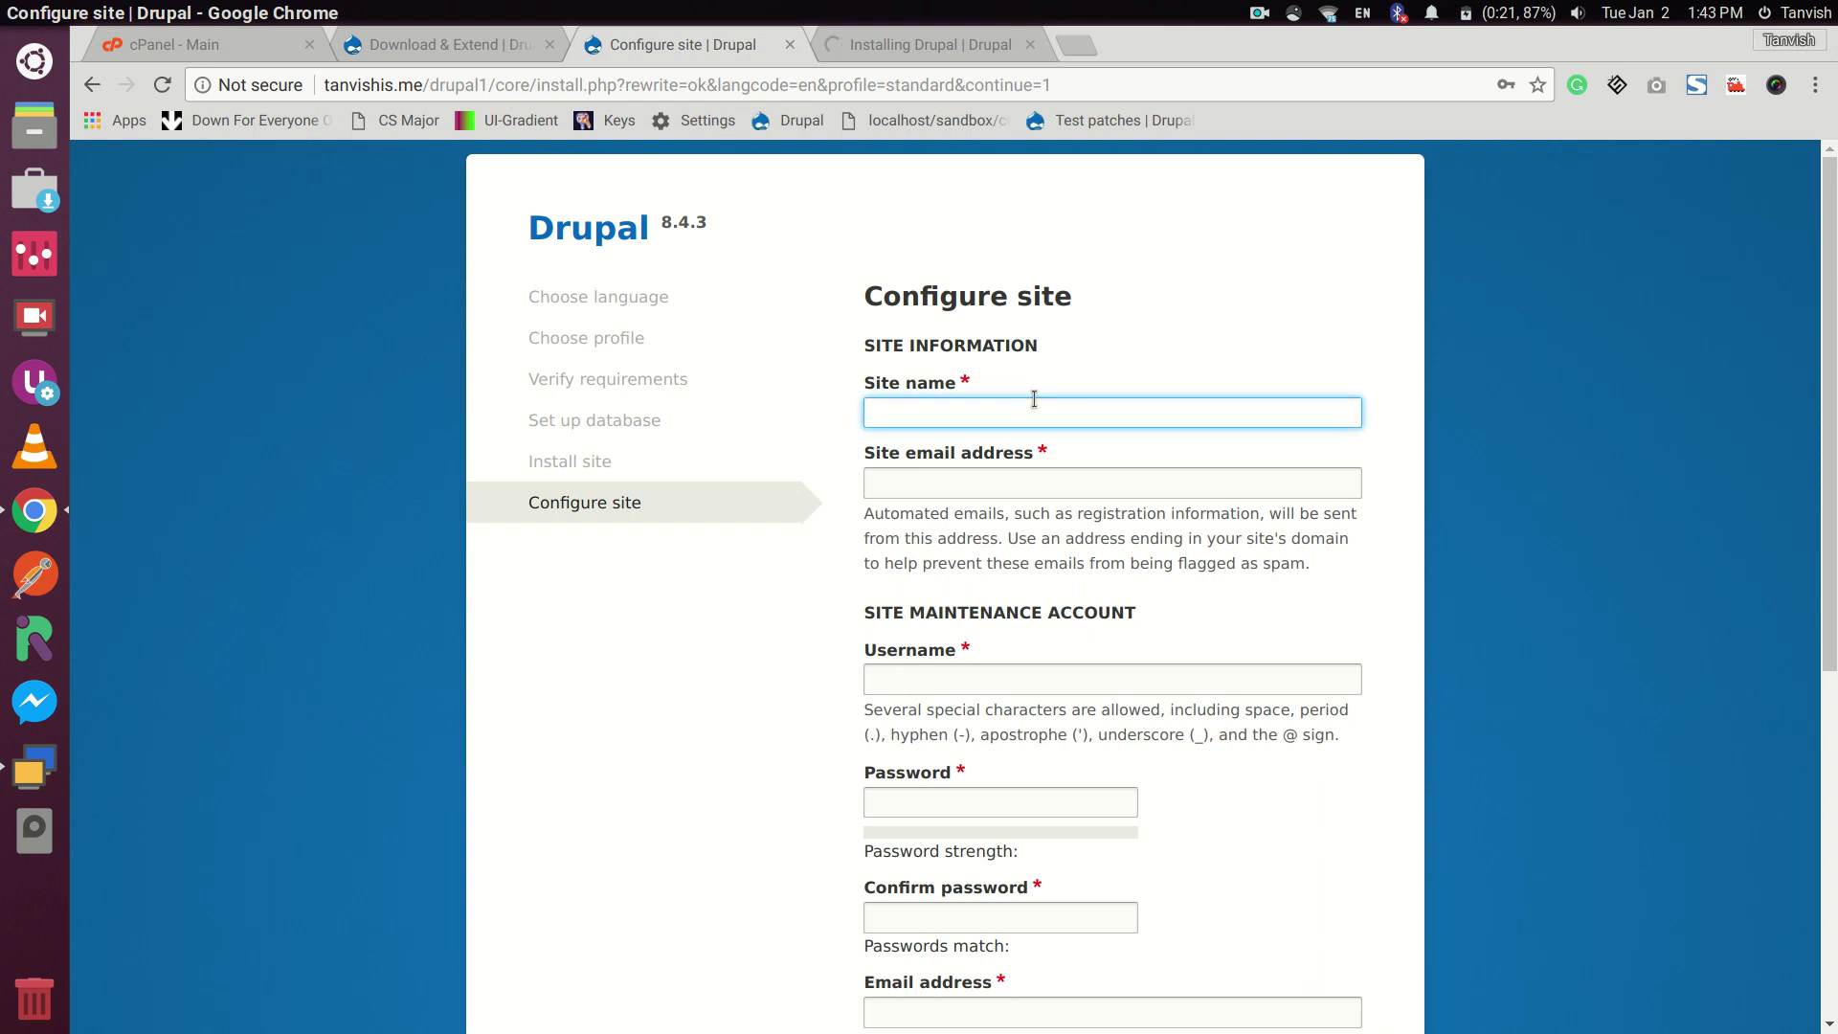
type("Drupal")
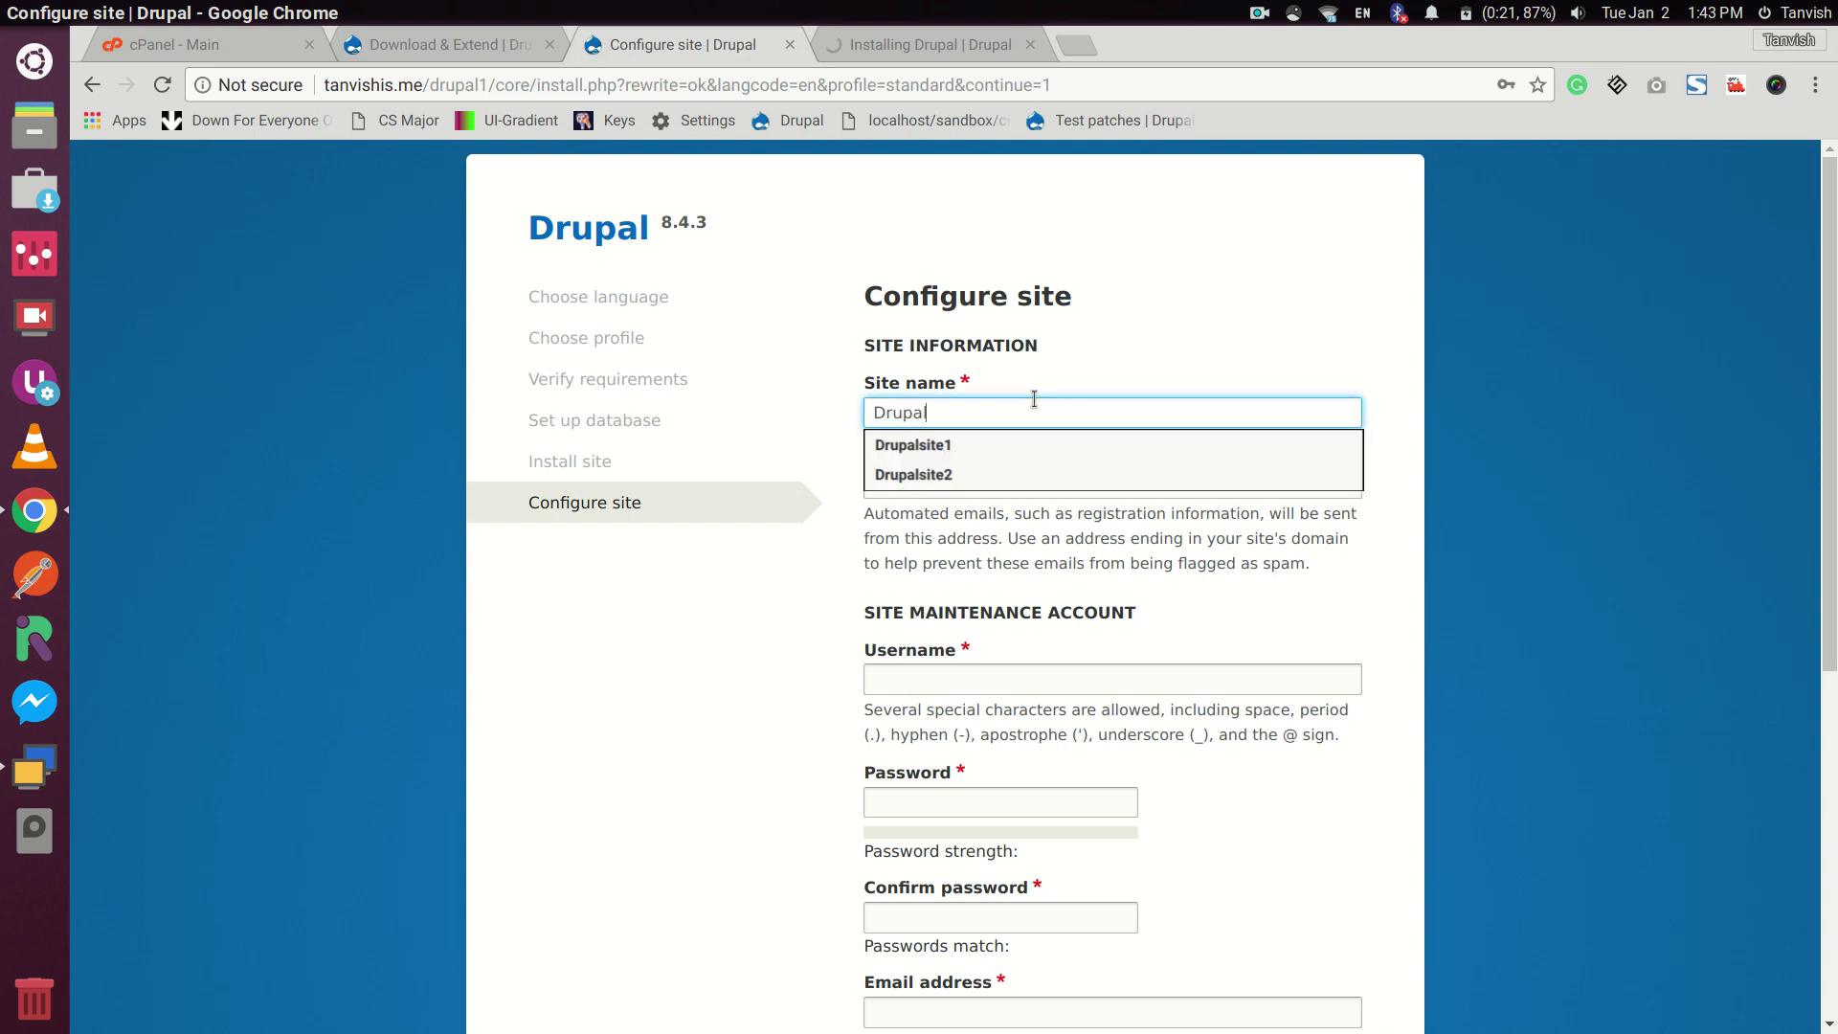
type("1")
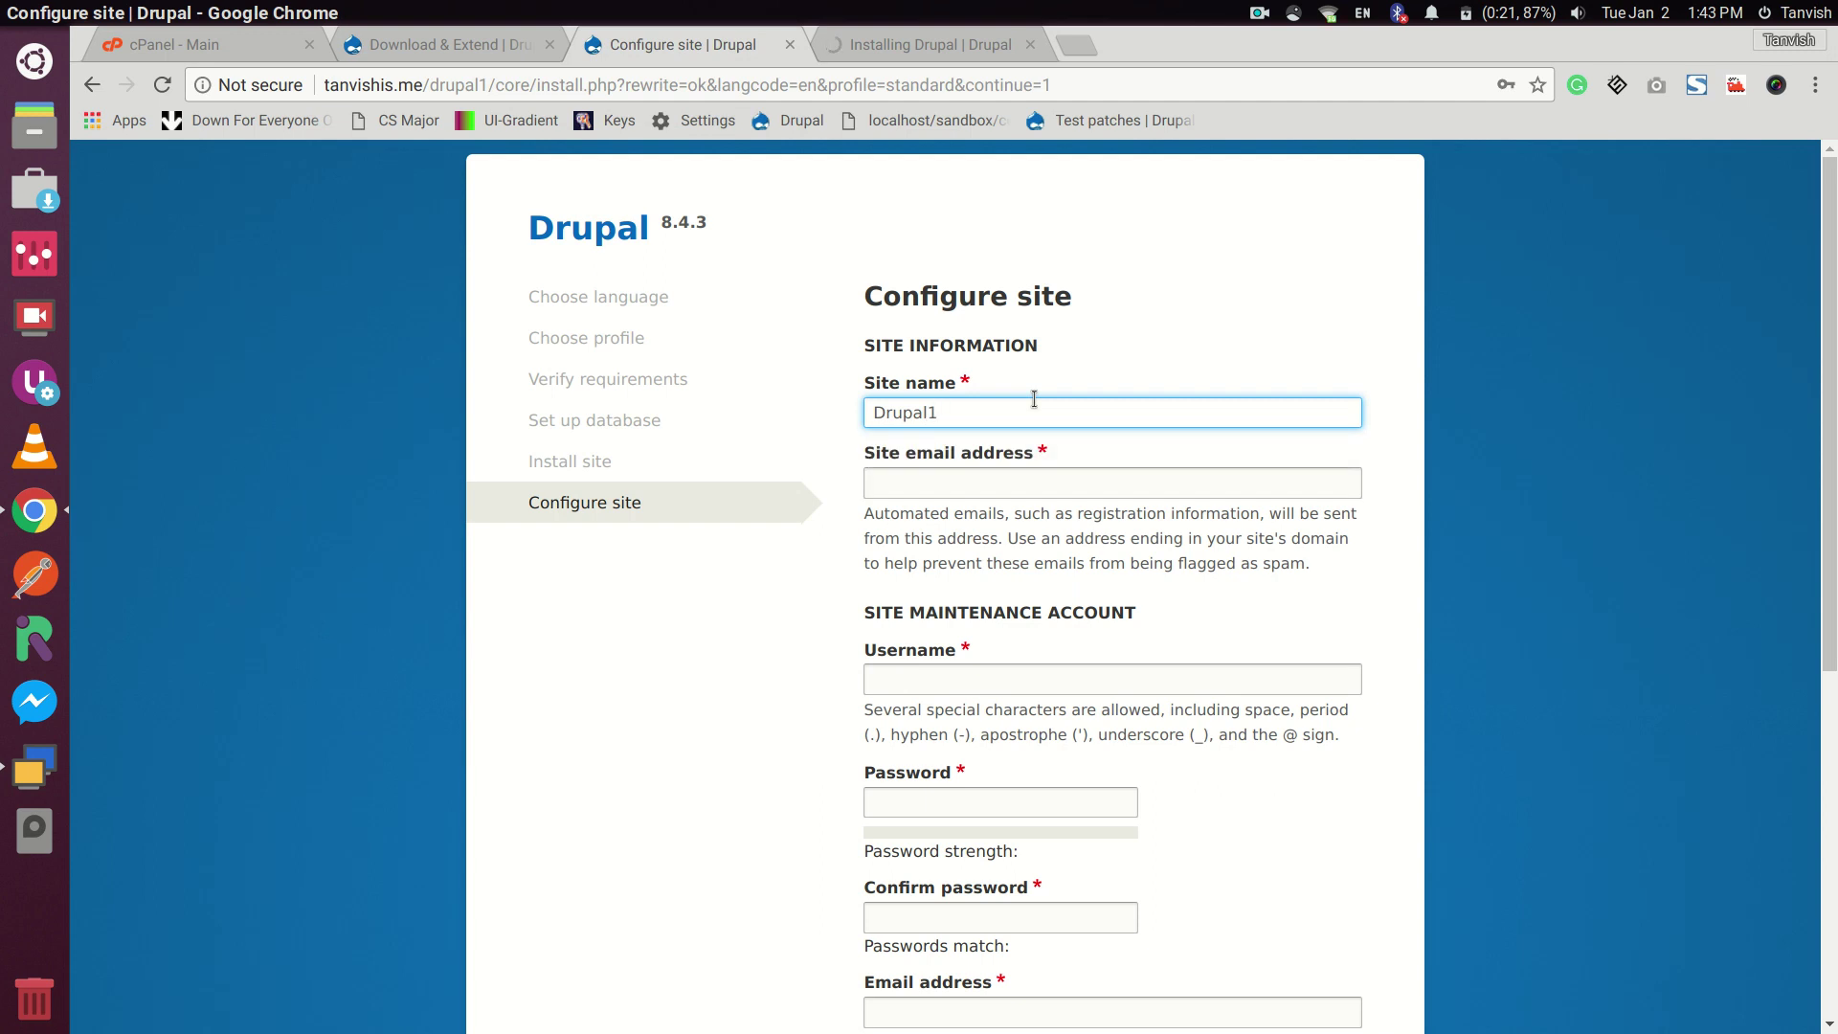
key("Tab")
type("ta")
key("Down")
key("Return")
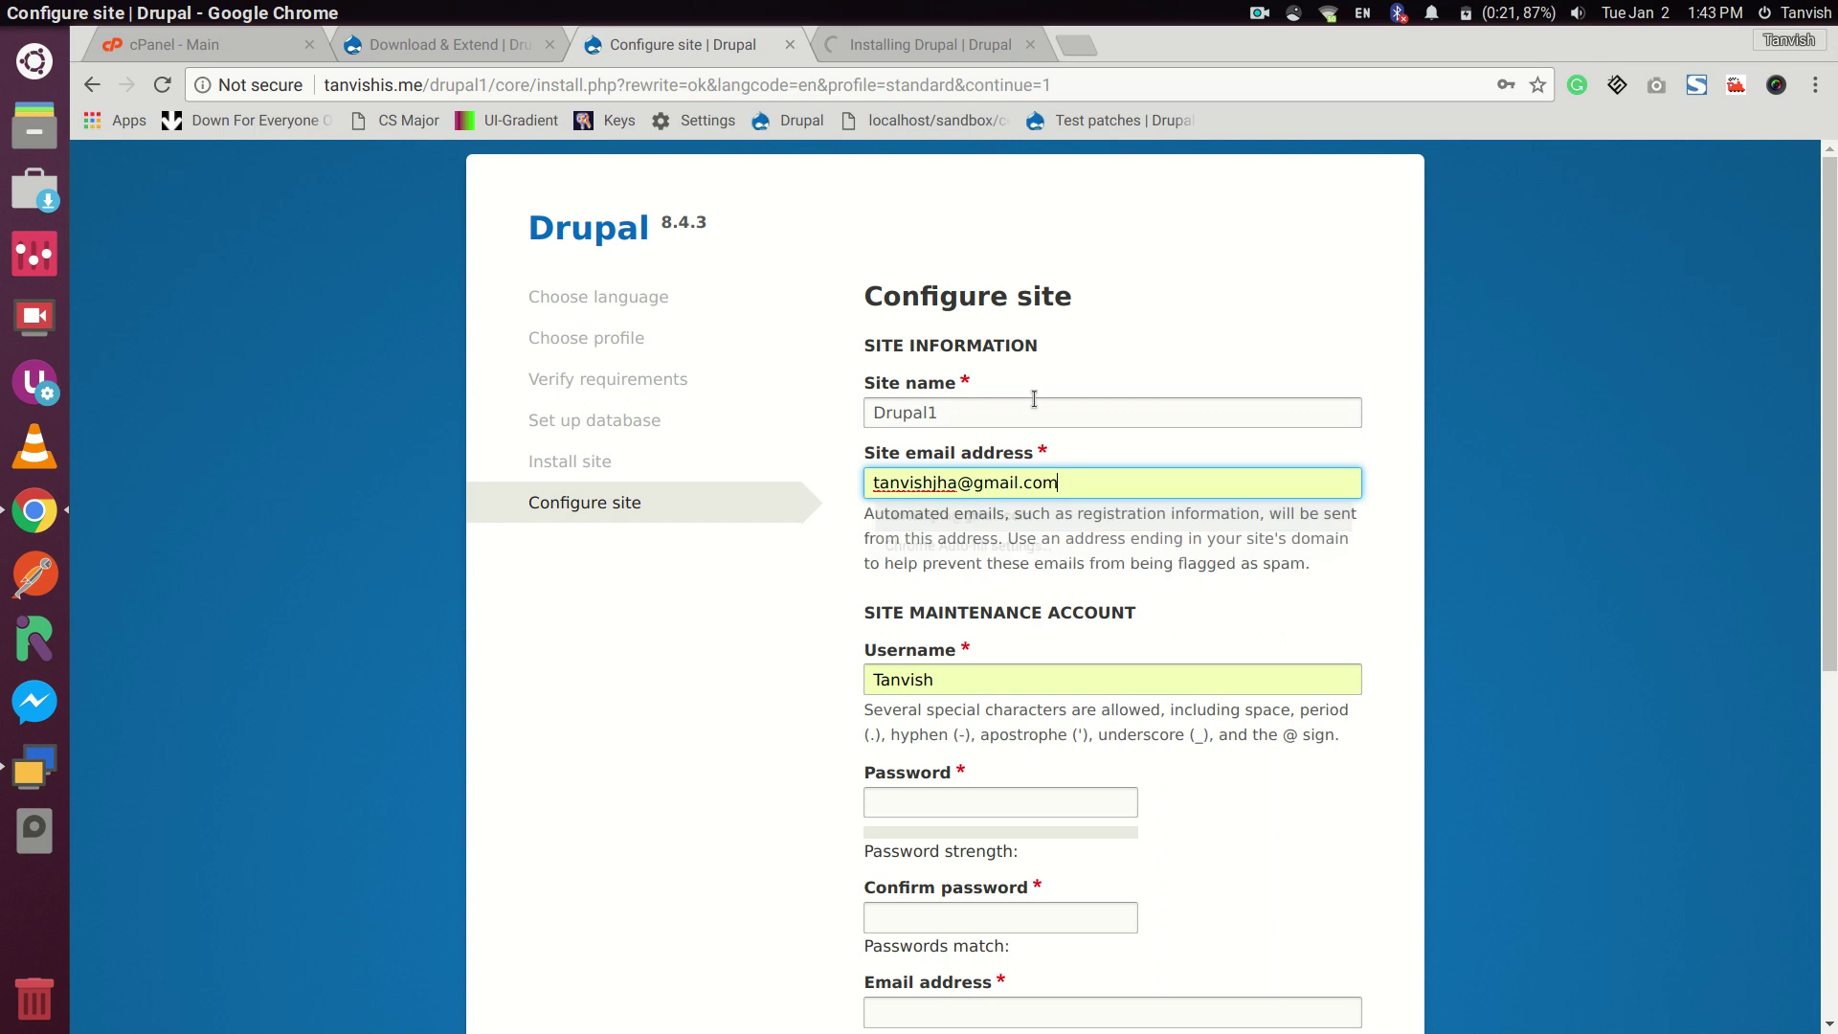
Enter and confirm the maintenance account password, then submit the form
key("Tab")
key("Tab")
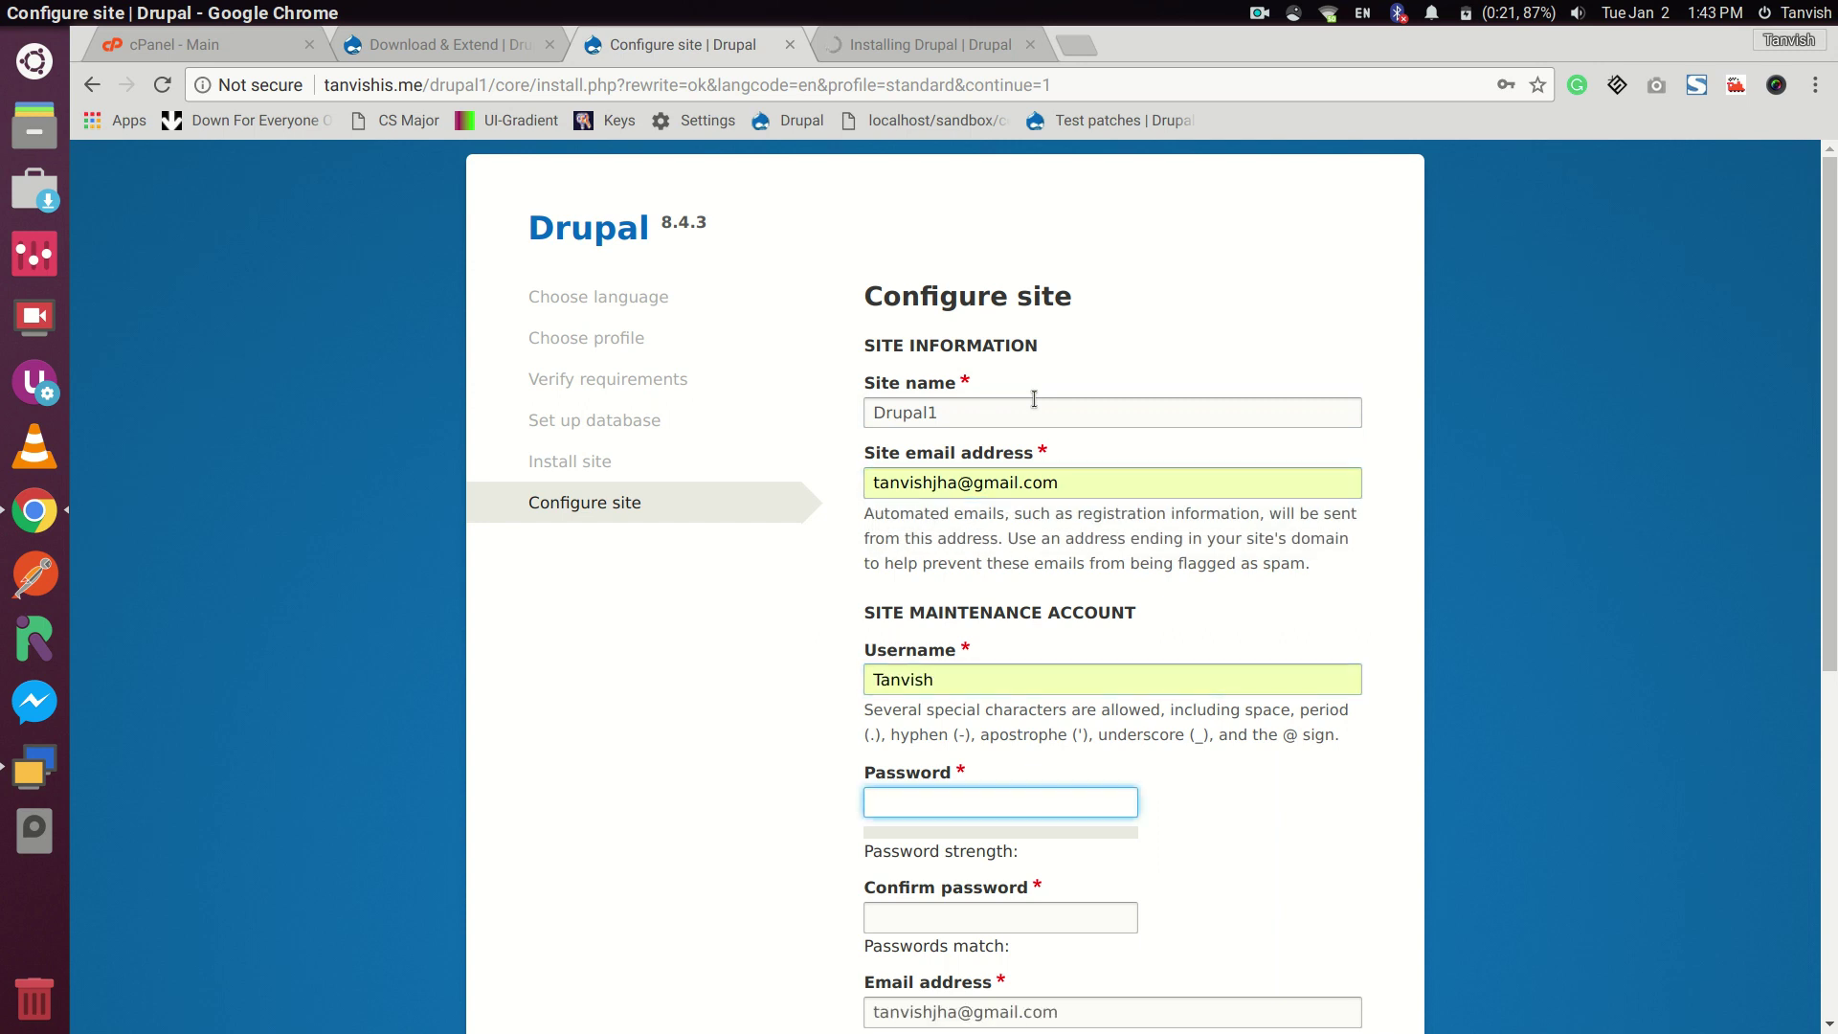
type("•••••••")
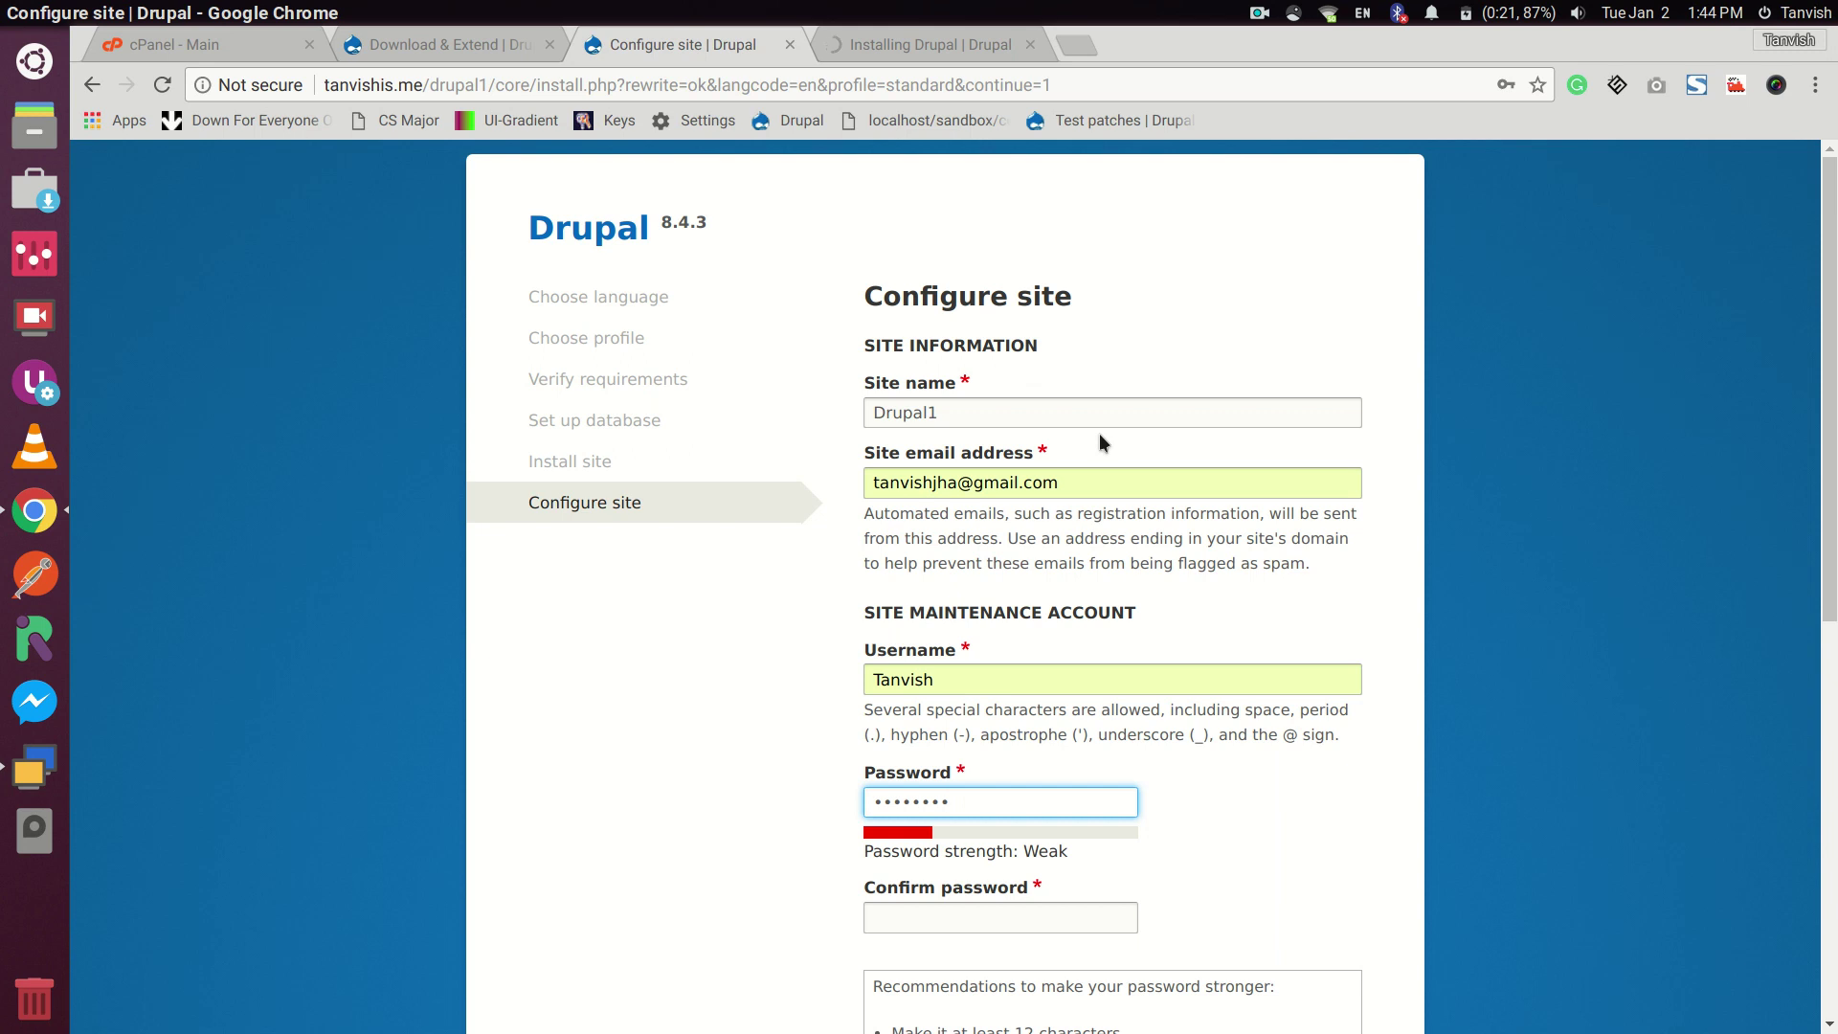
key("BackSpace")
key("Tab")
type("••••")
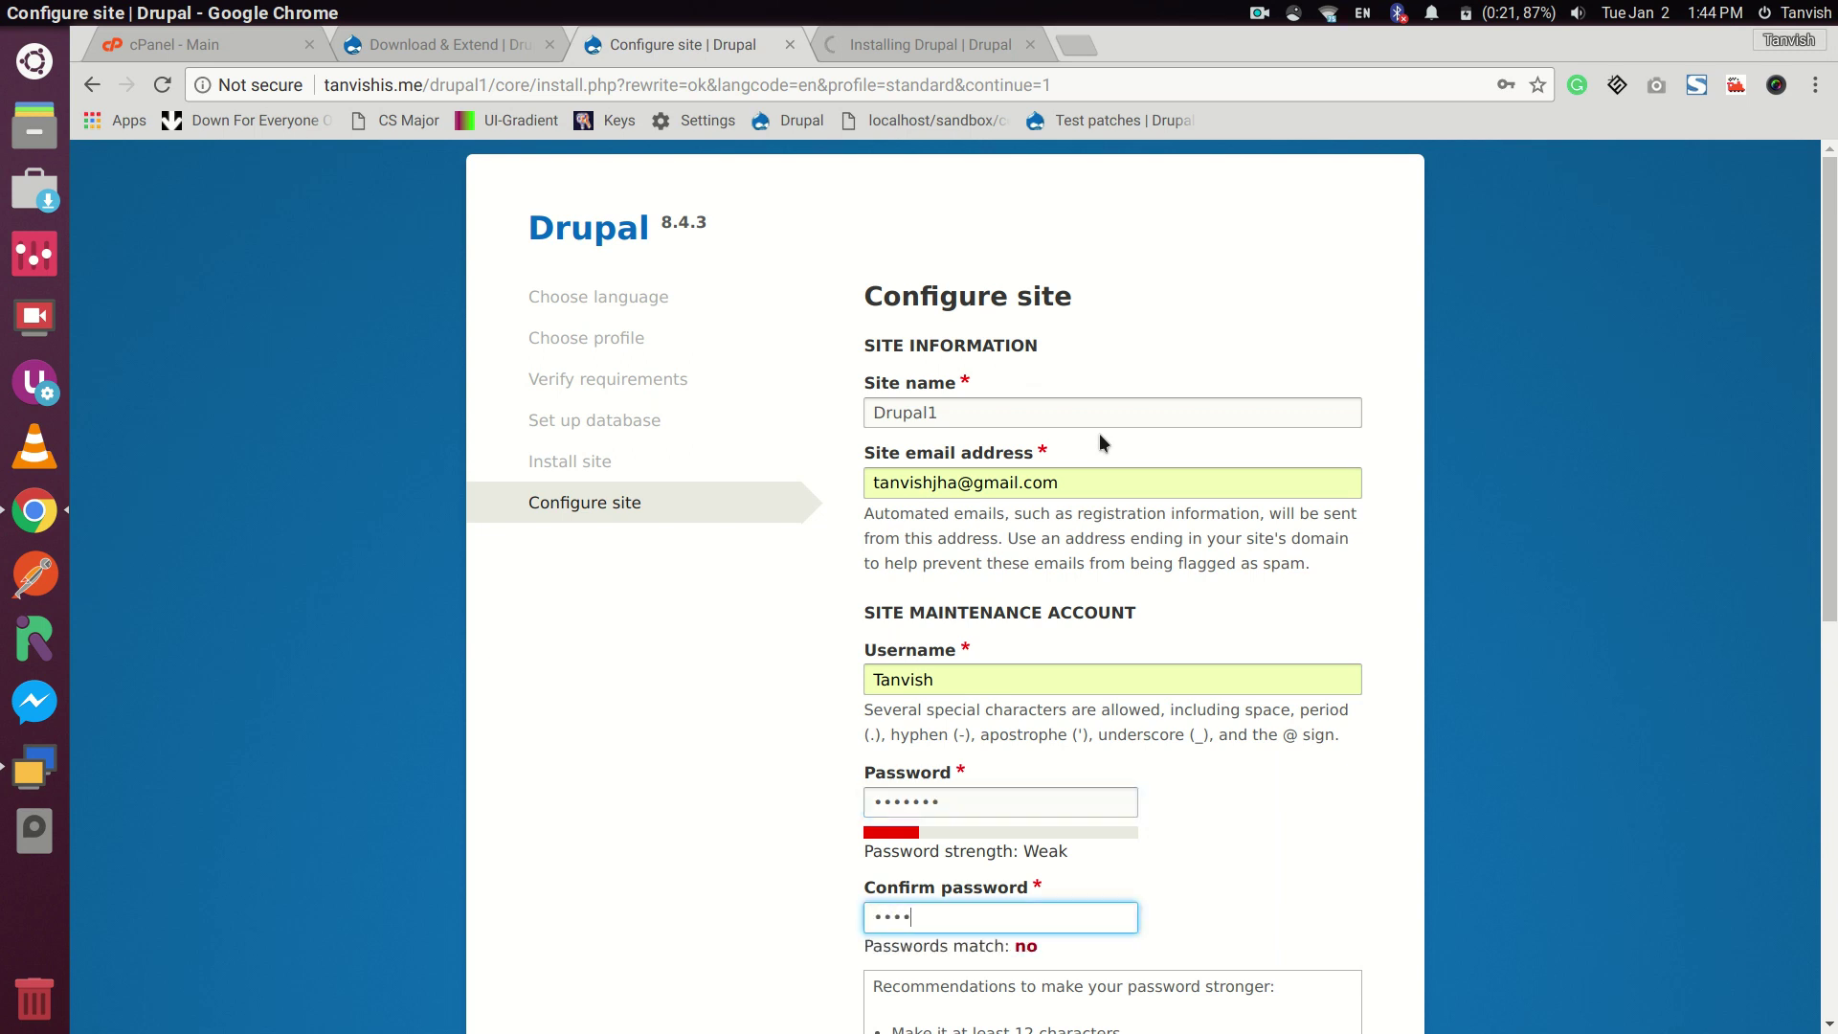
type("•••")
scroll(1265, 612, "down", 8)
left_click(894, 935)
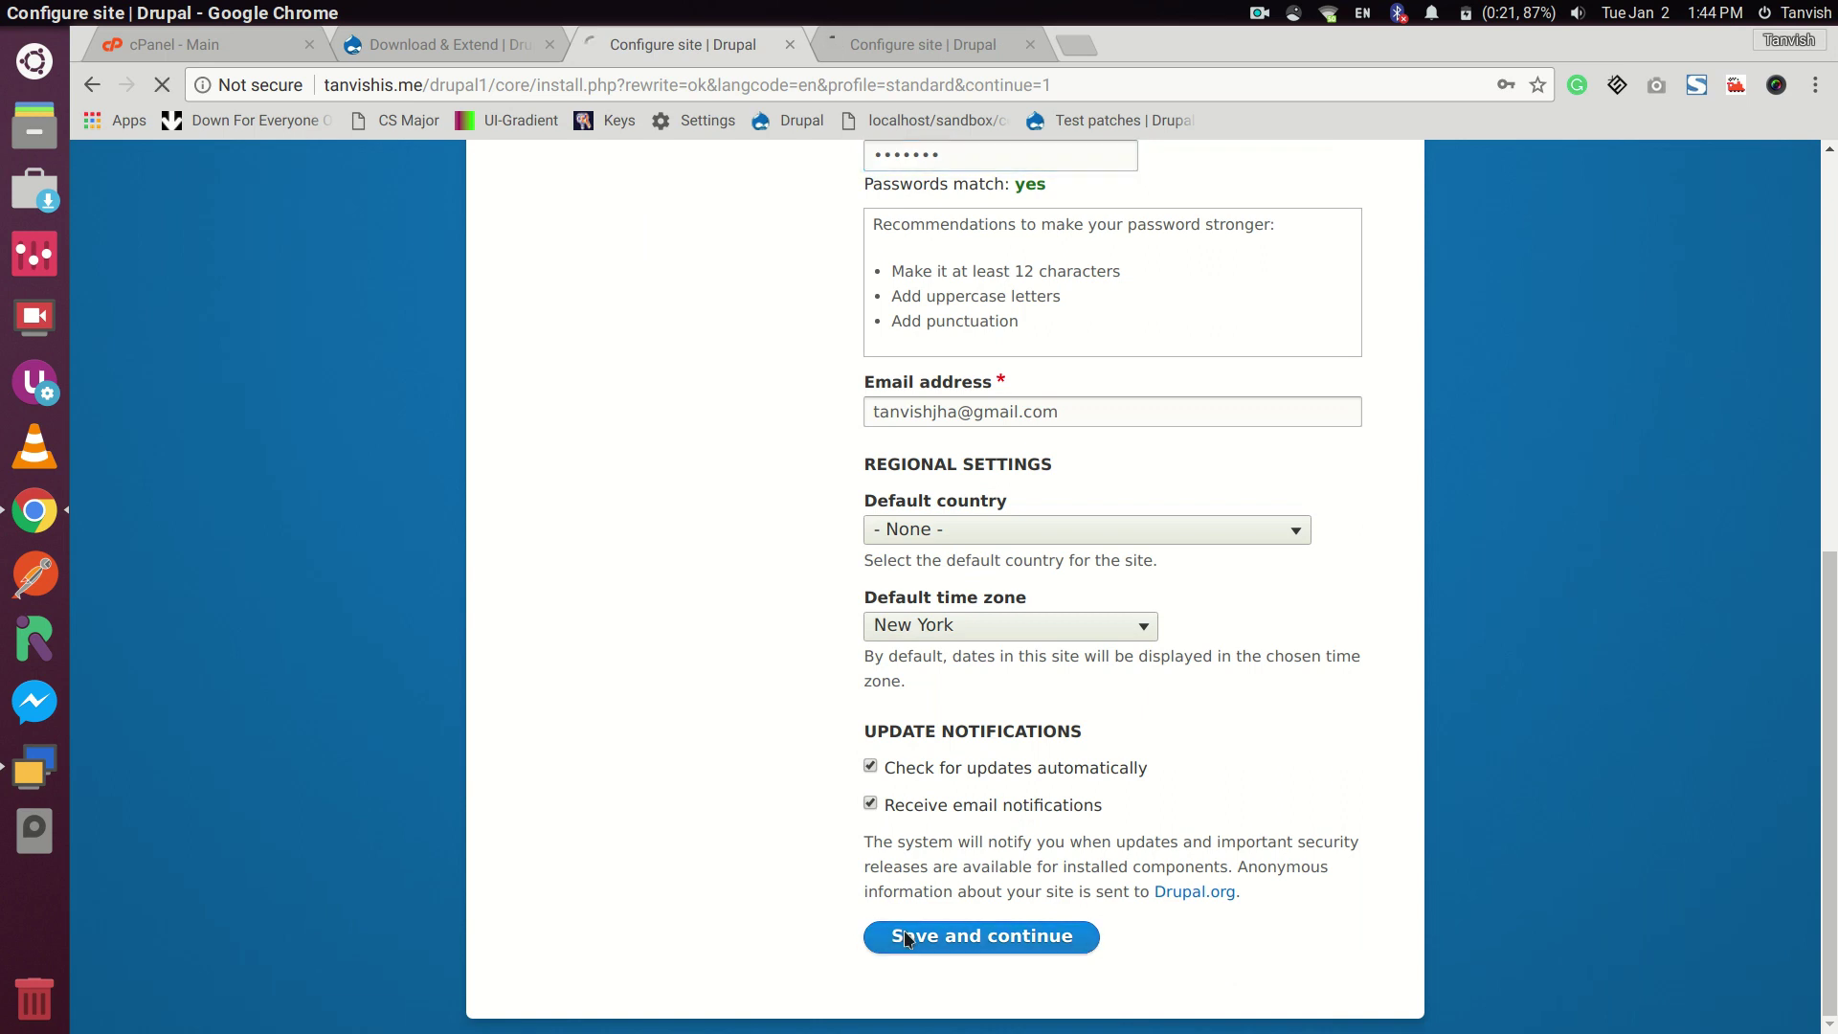
On the drupal2 tab, name the site Drupal2 and fill in the saved e-mail and username
left_click(903, 36)
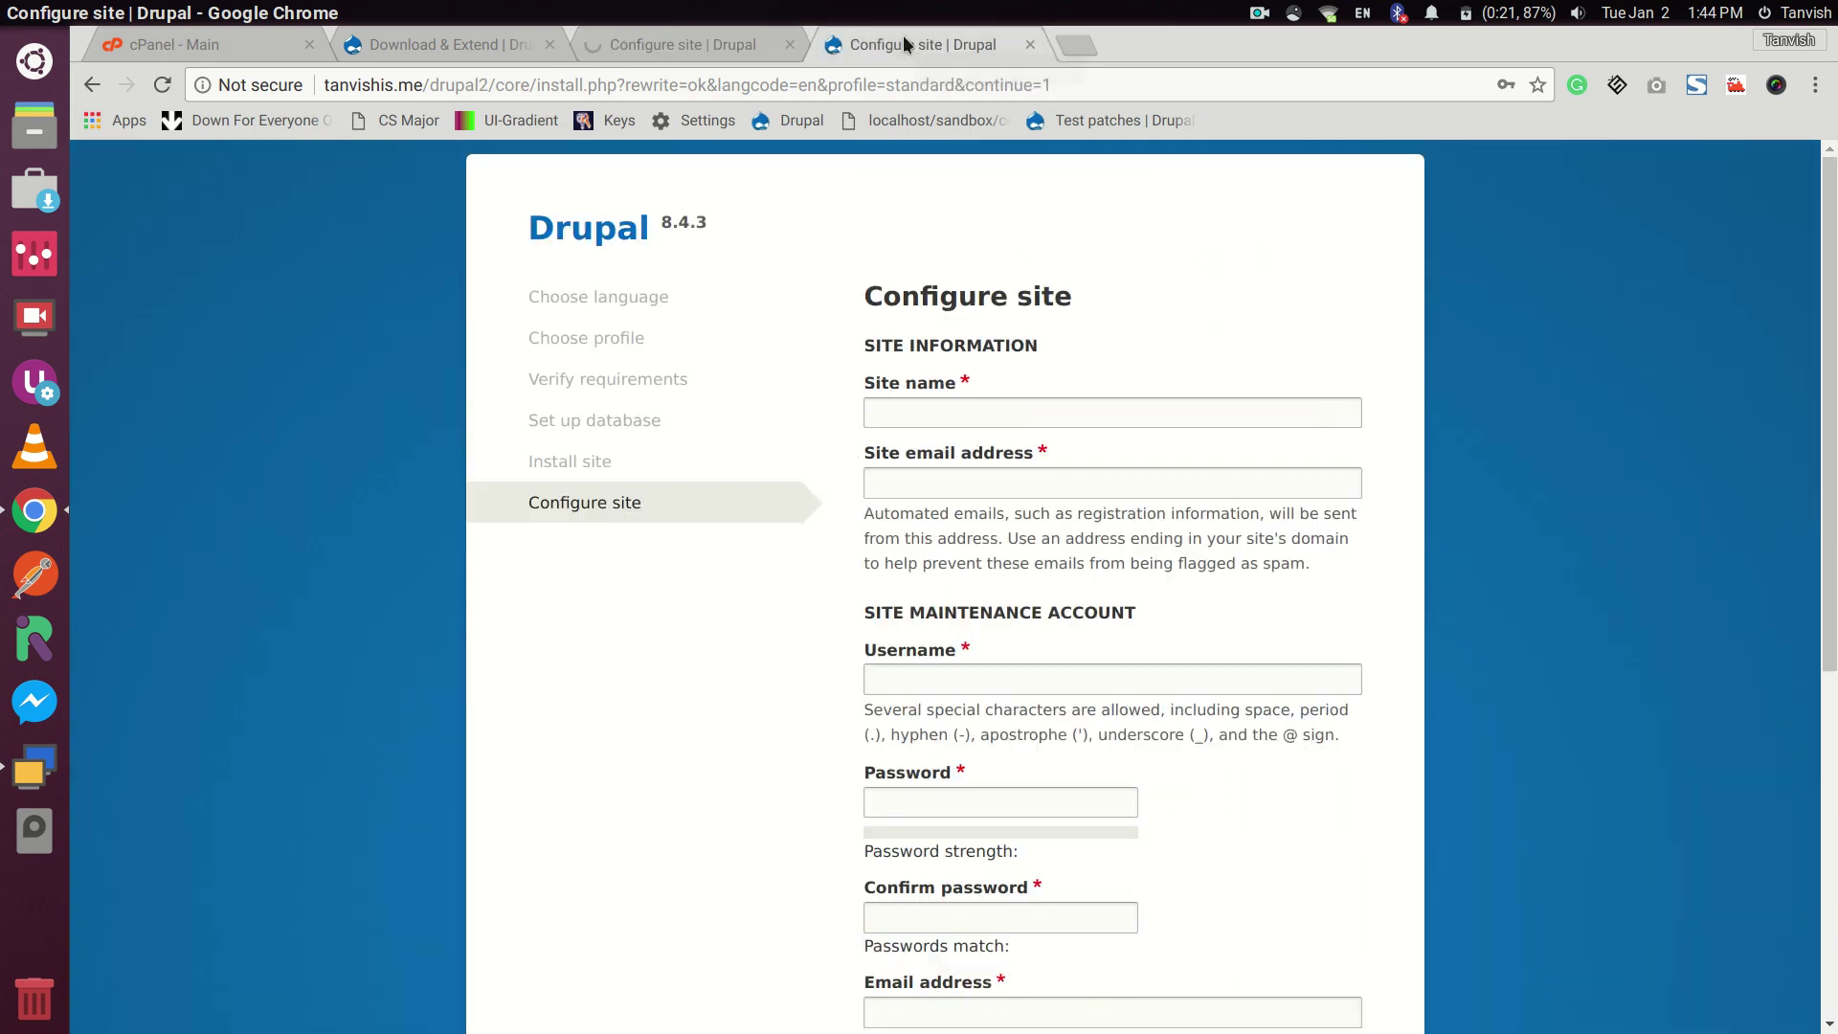
left_click(981, 417)
type("S")
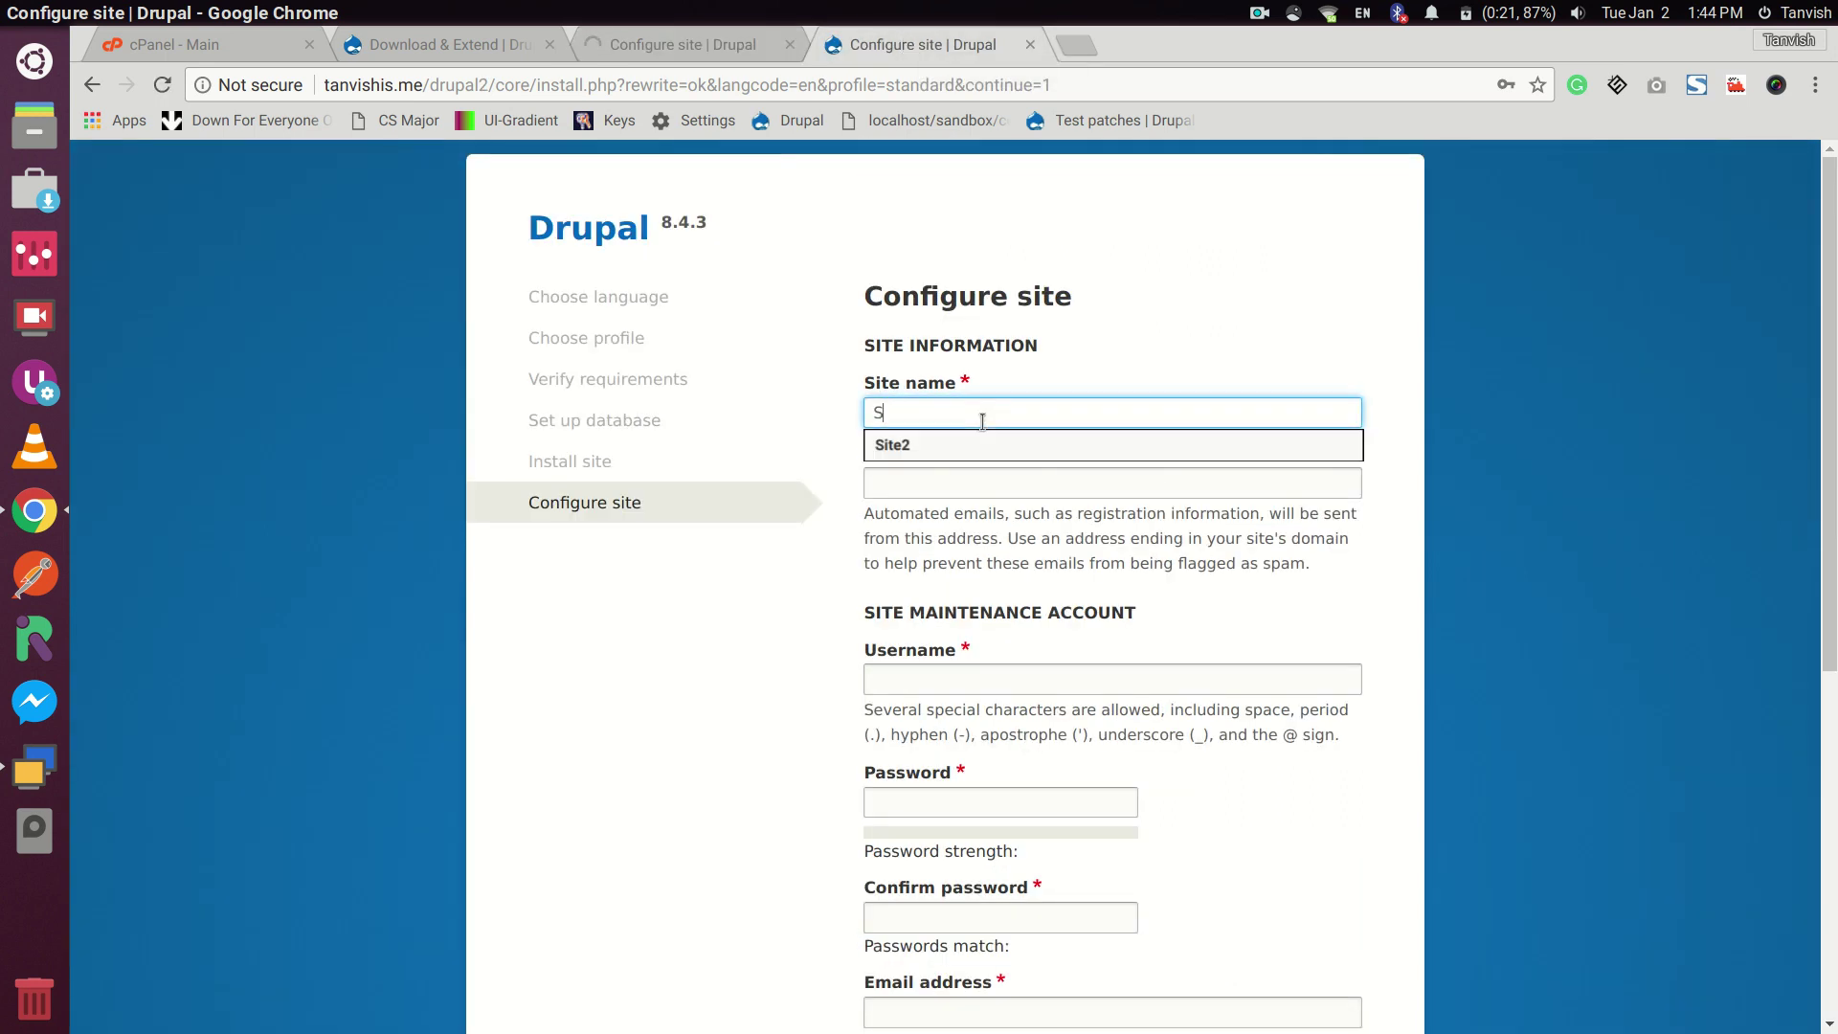
key("BackSpace")
type("Drupal")
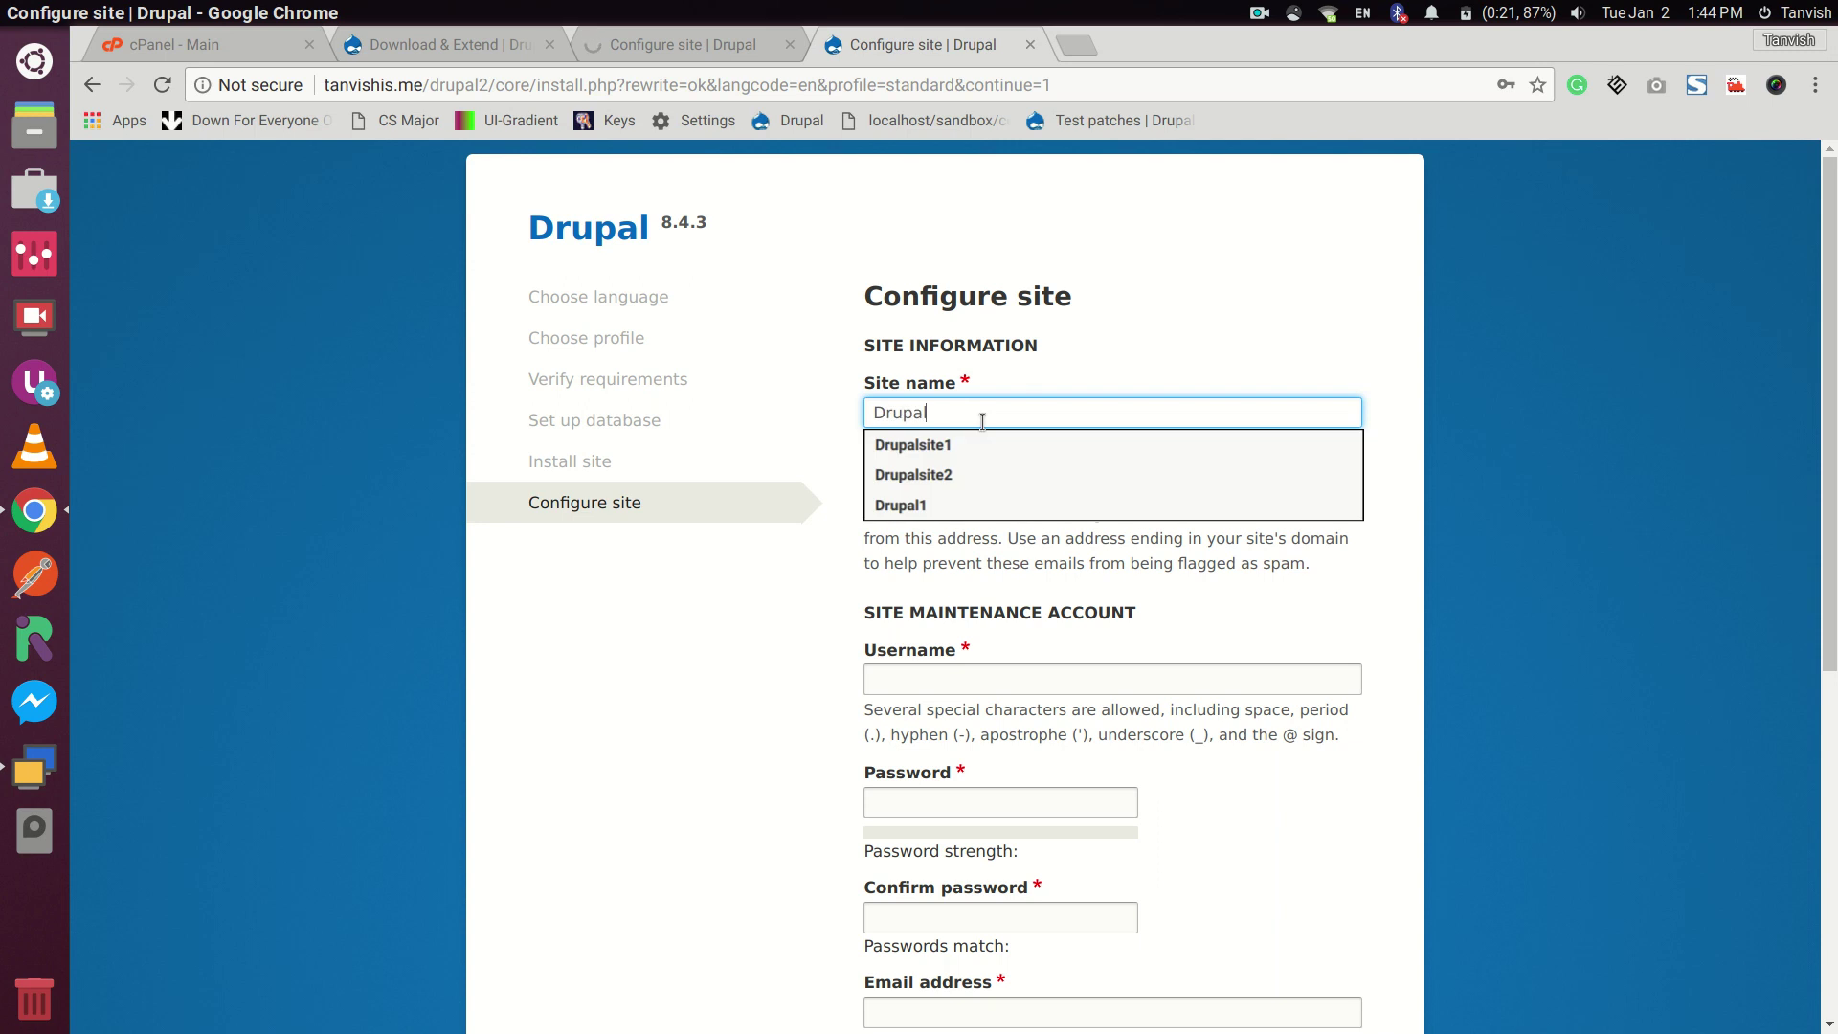
type("2")
type("ta")
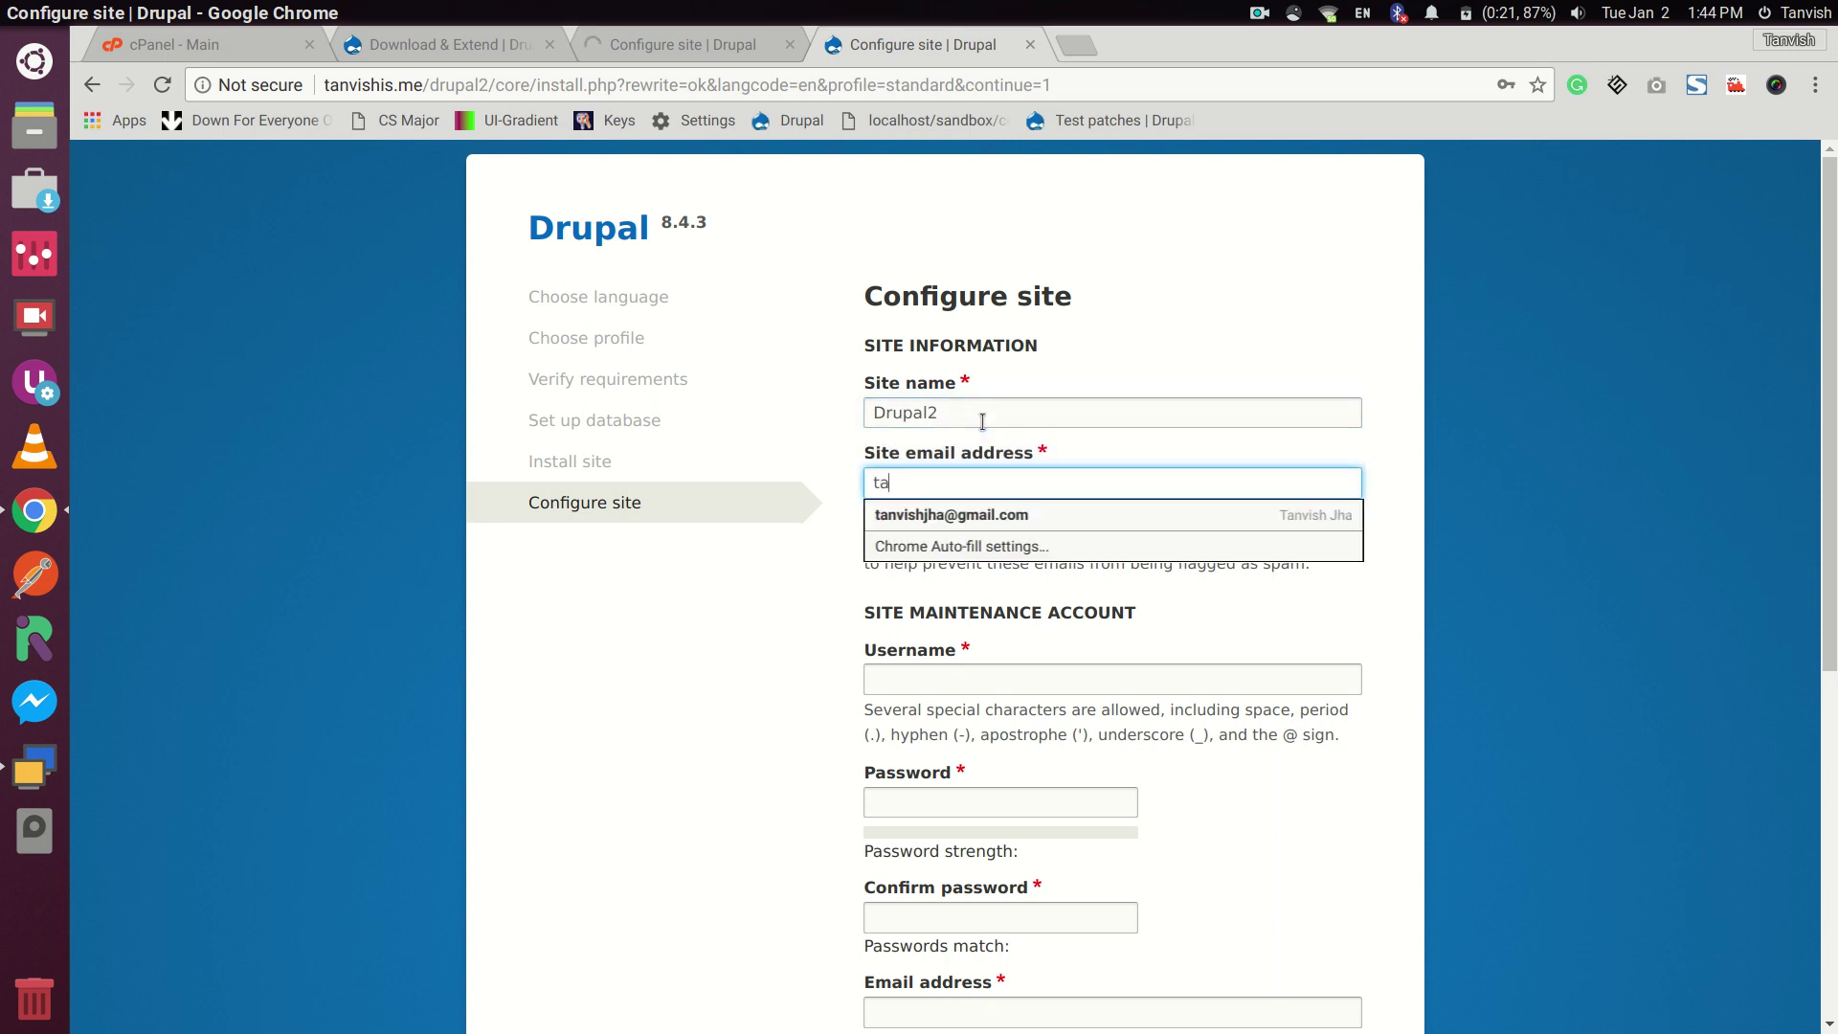
key("Down")
key("Return")
Enter and confirm the maintenance password, then submit the Drupal2 configuration
key("Tab")
key("Tab")
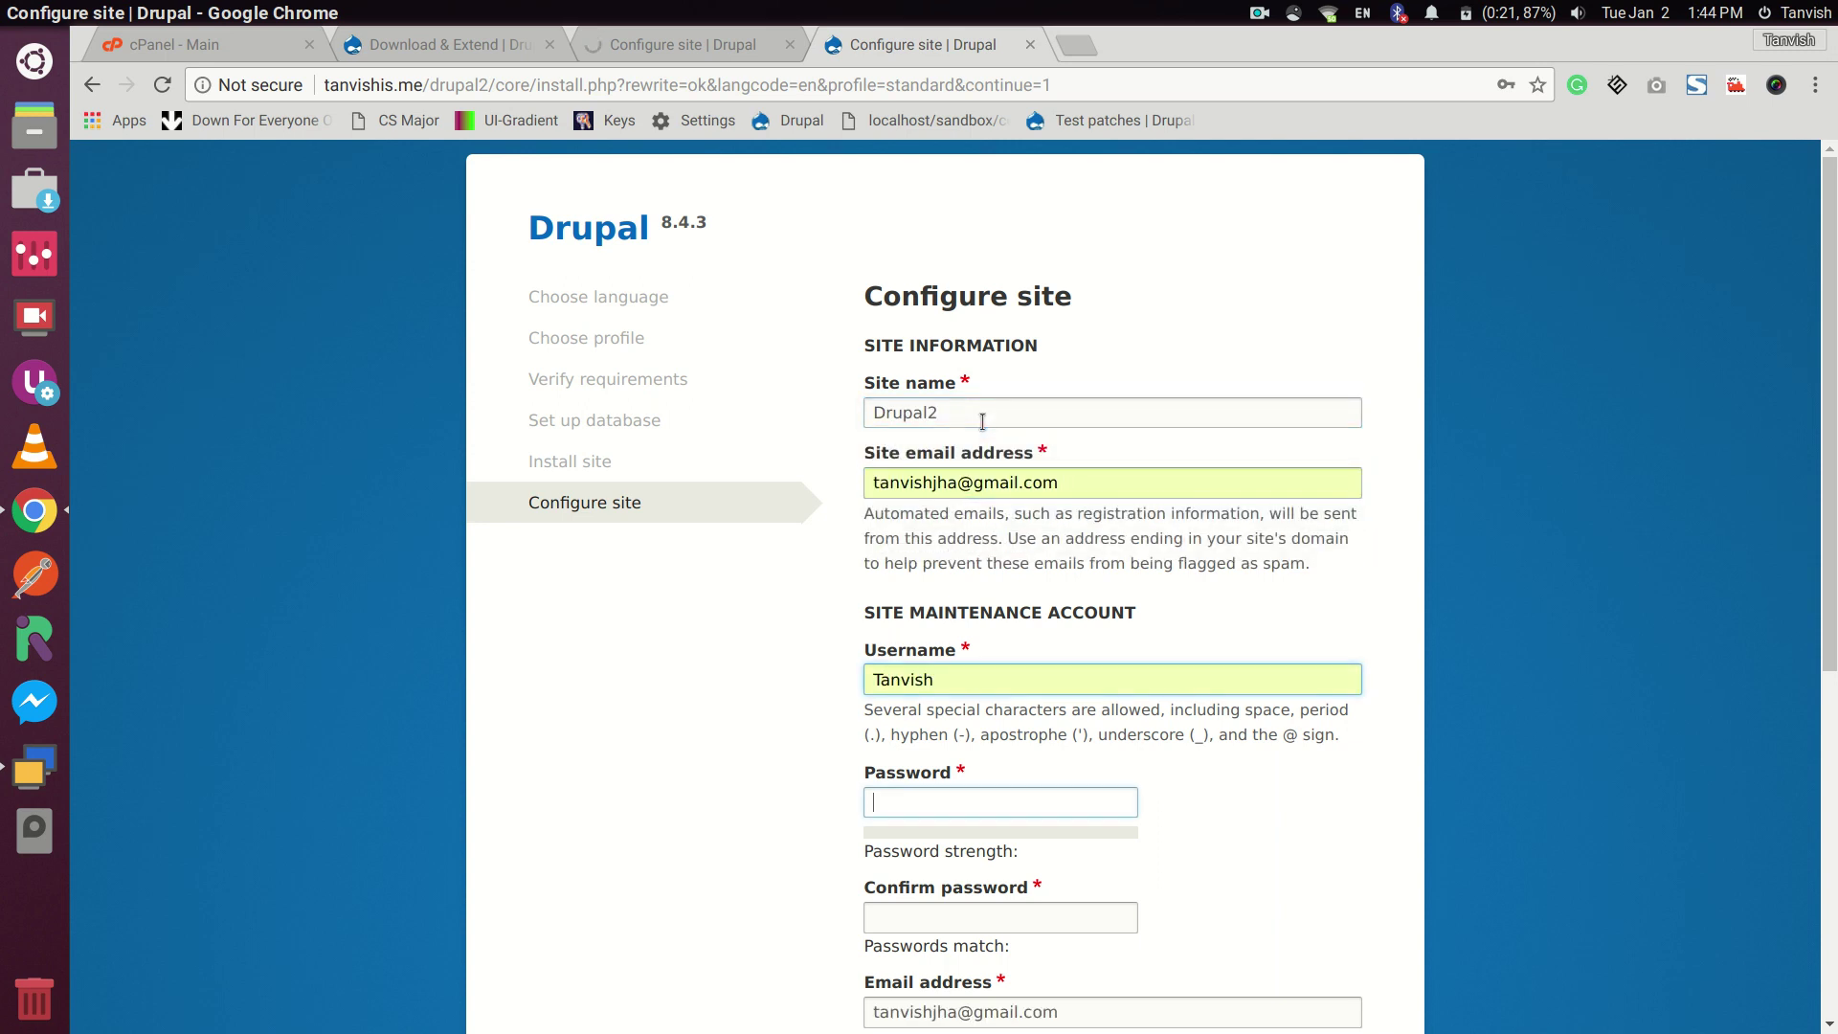
type("•••••••")
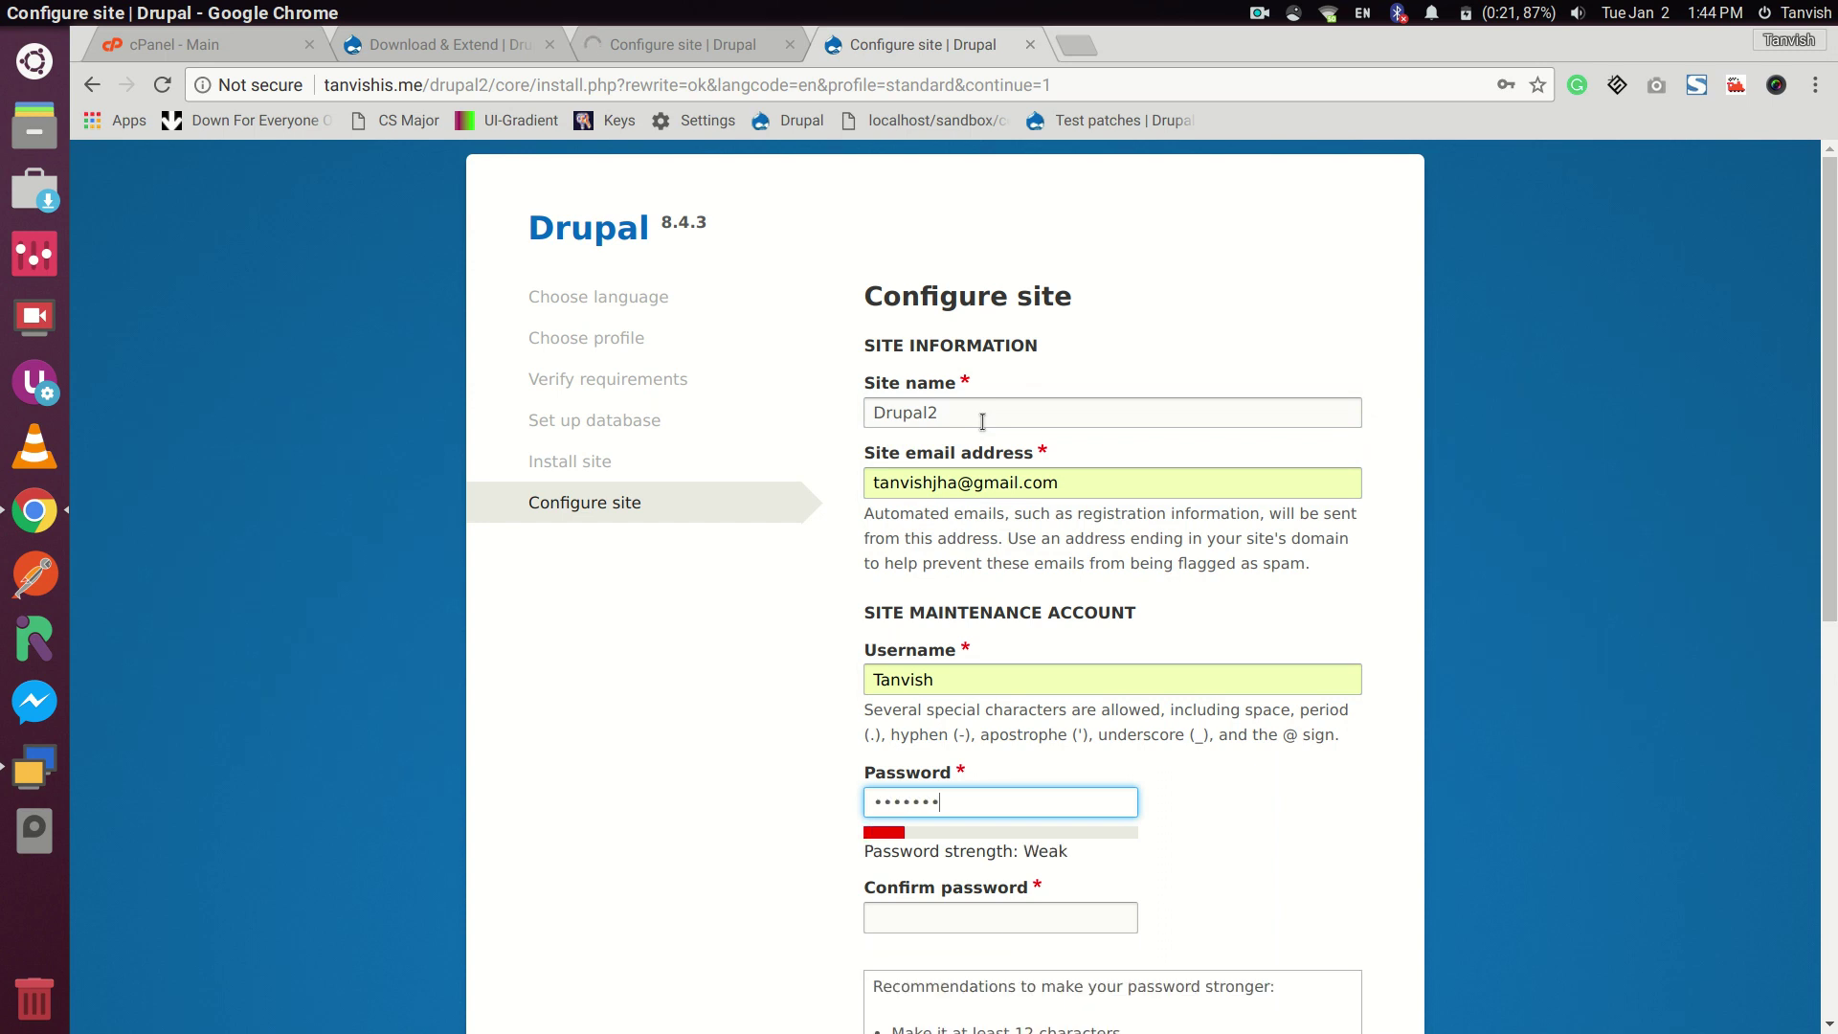
key("Tab")
type("••••")
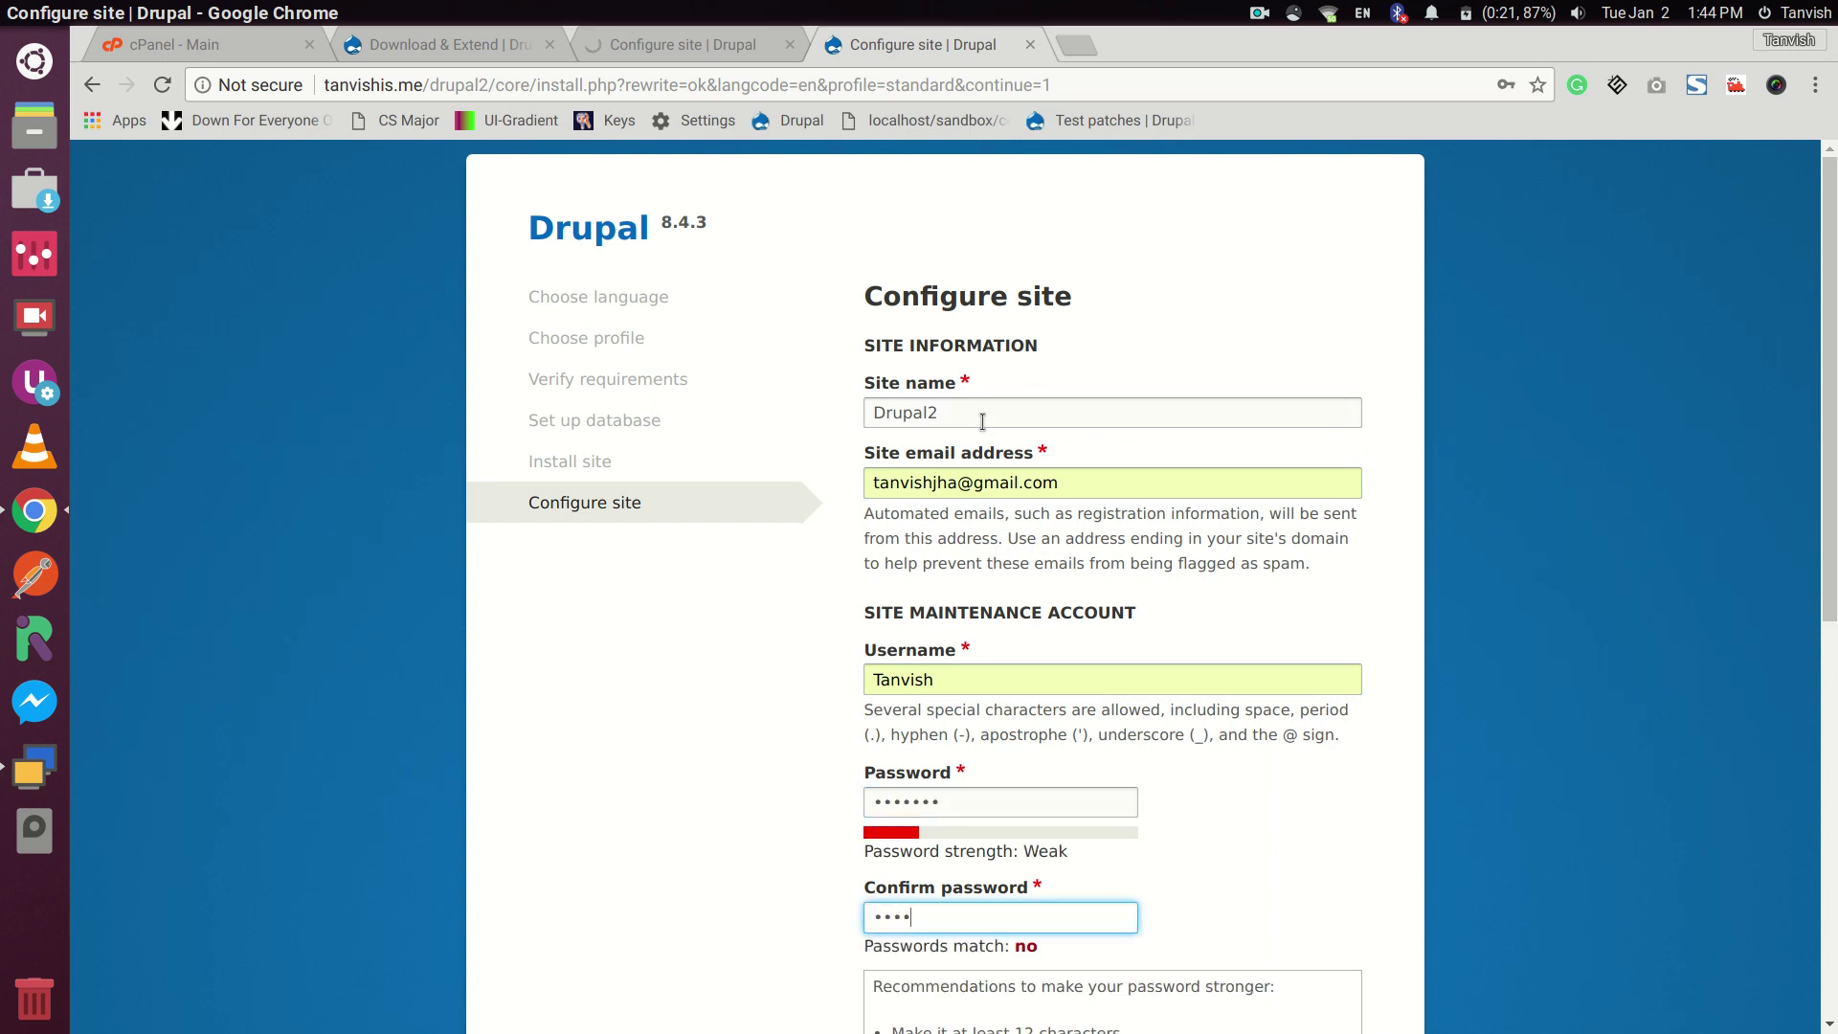
type("•••")
scroll(661, 759, "down", 8)
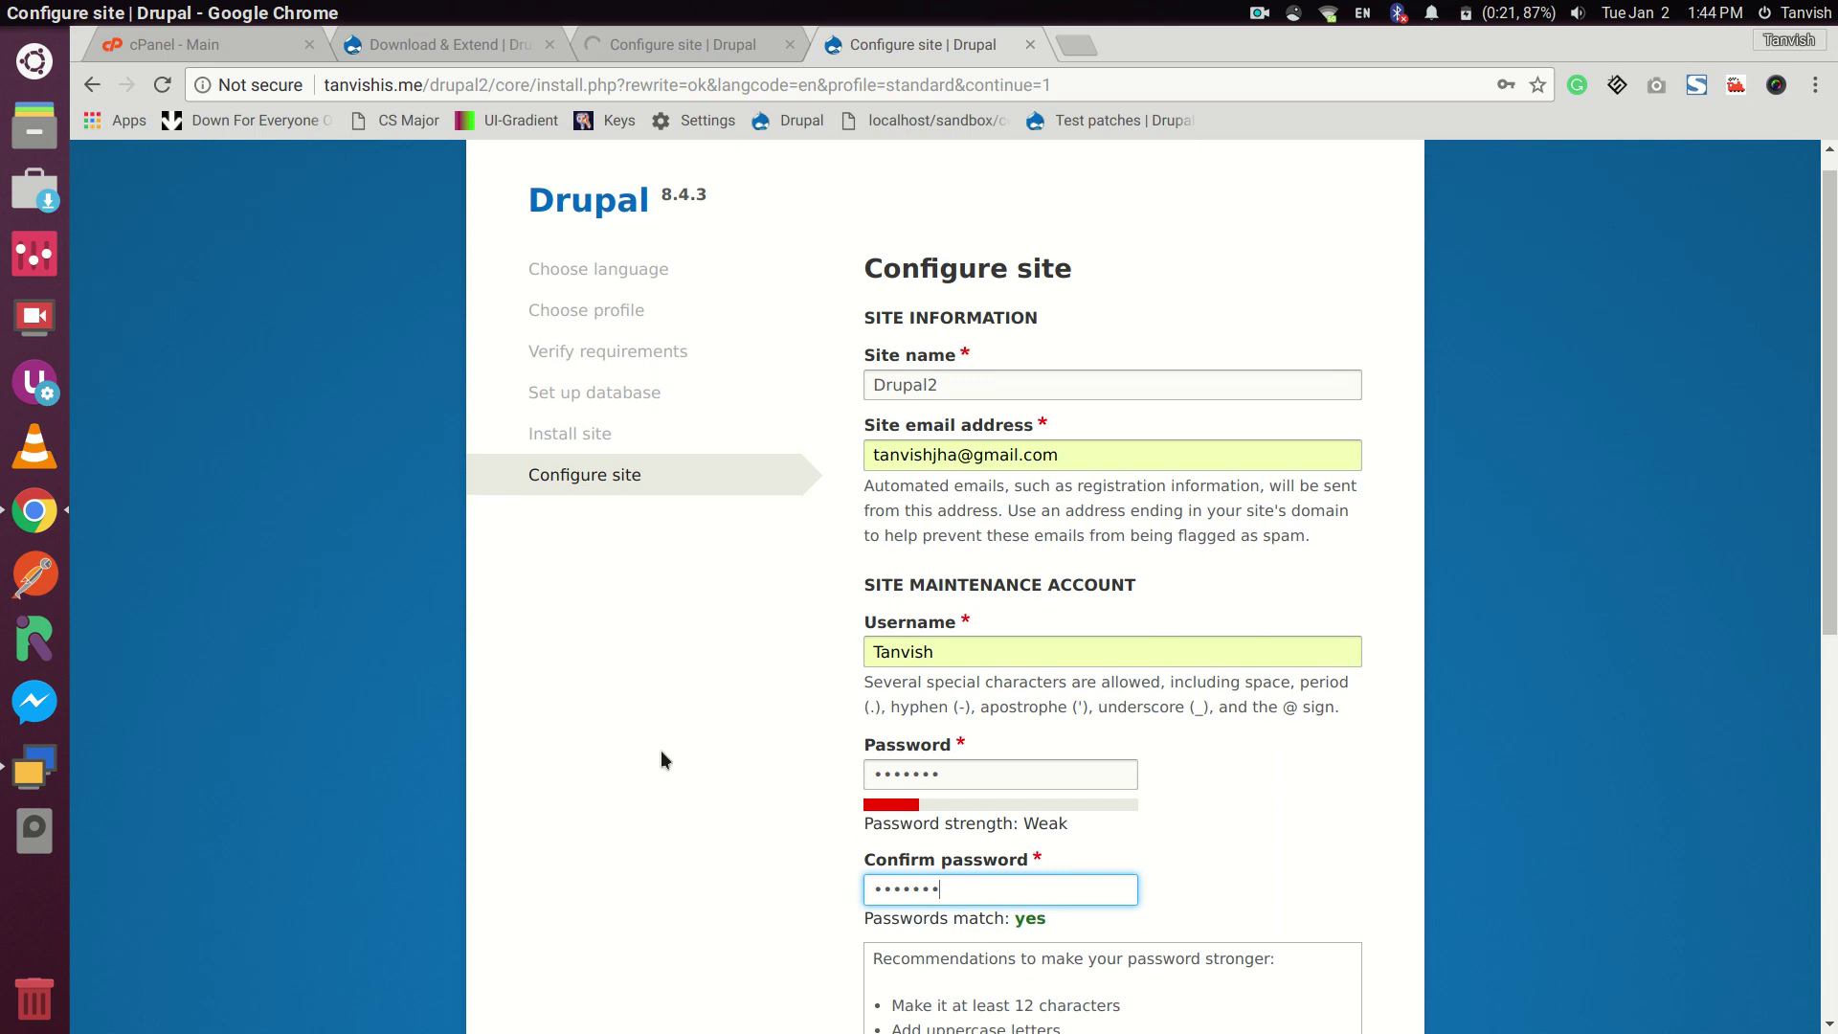
left_click(952, 937)
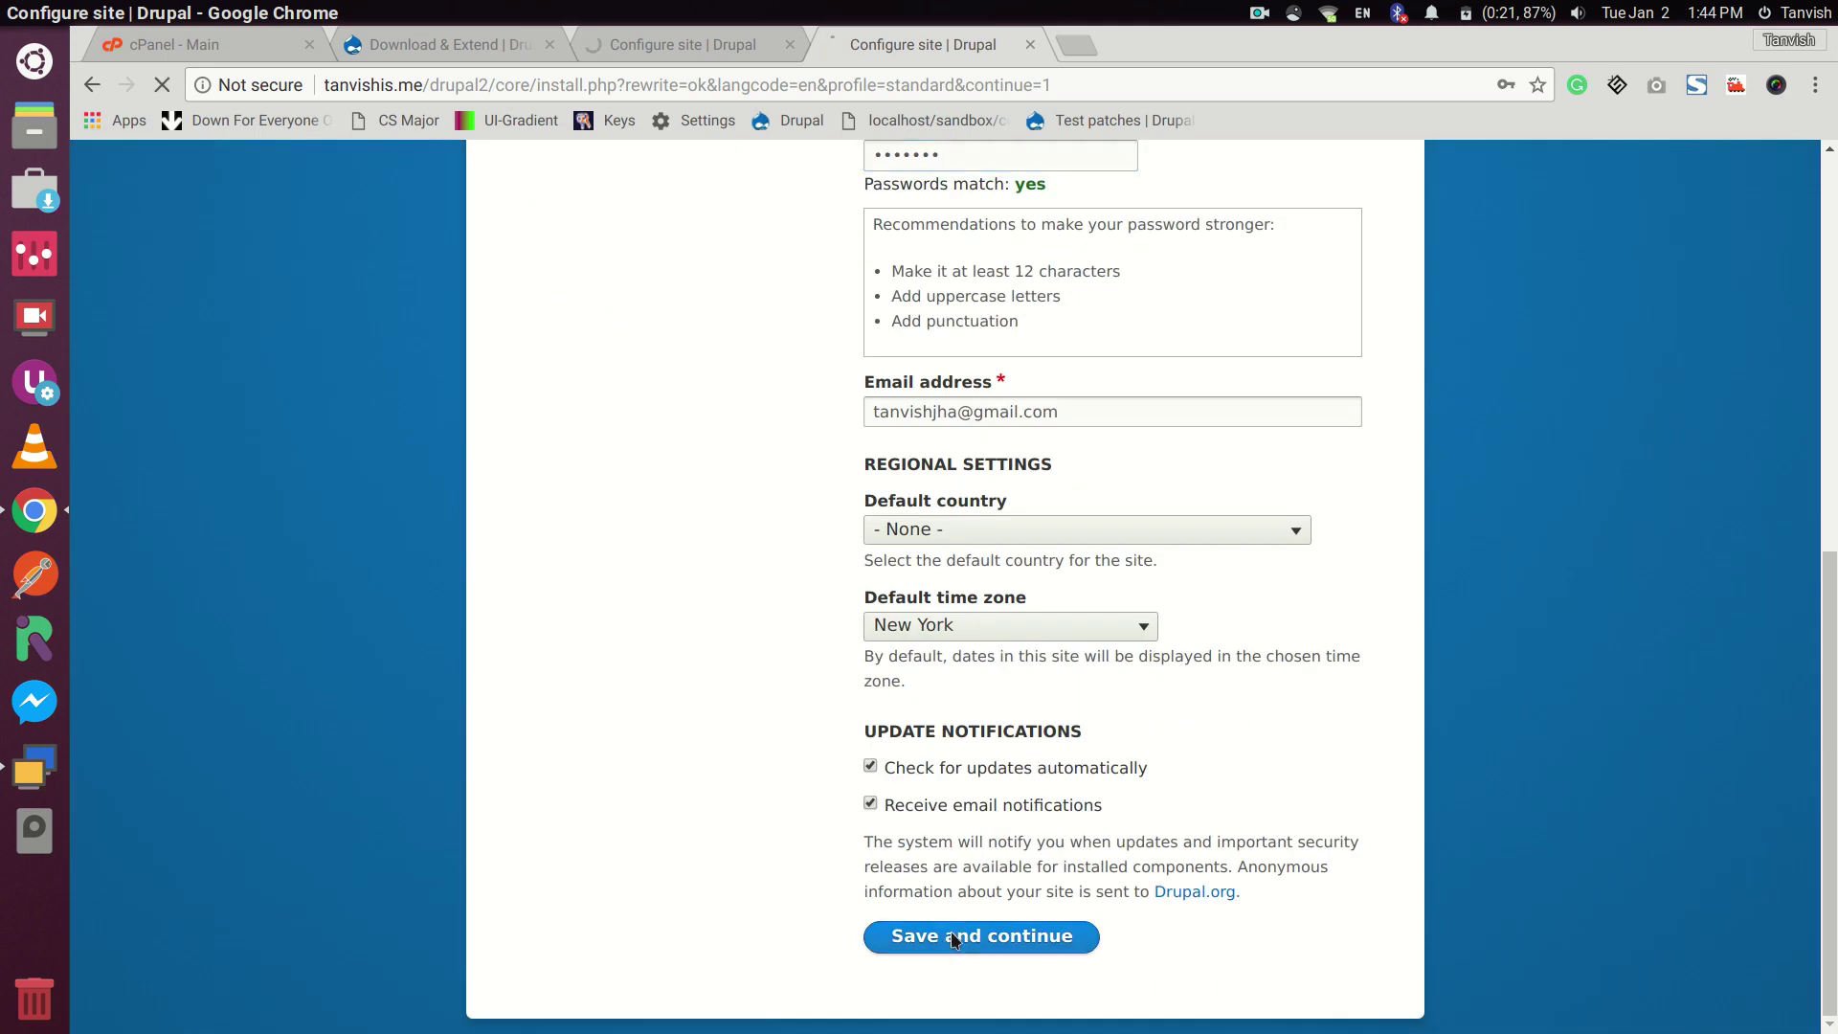
left_click(694, 41)
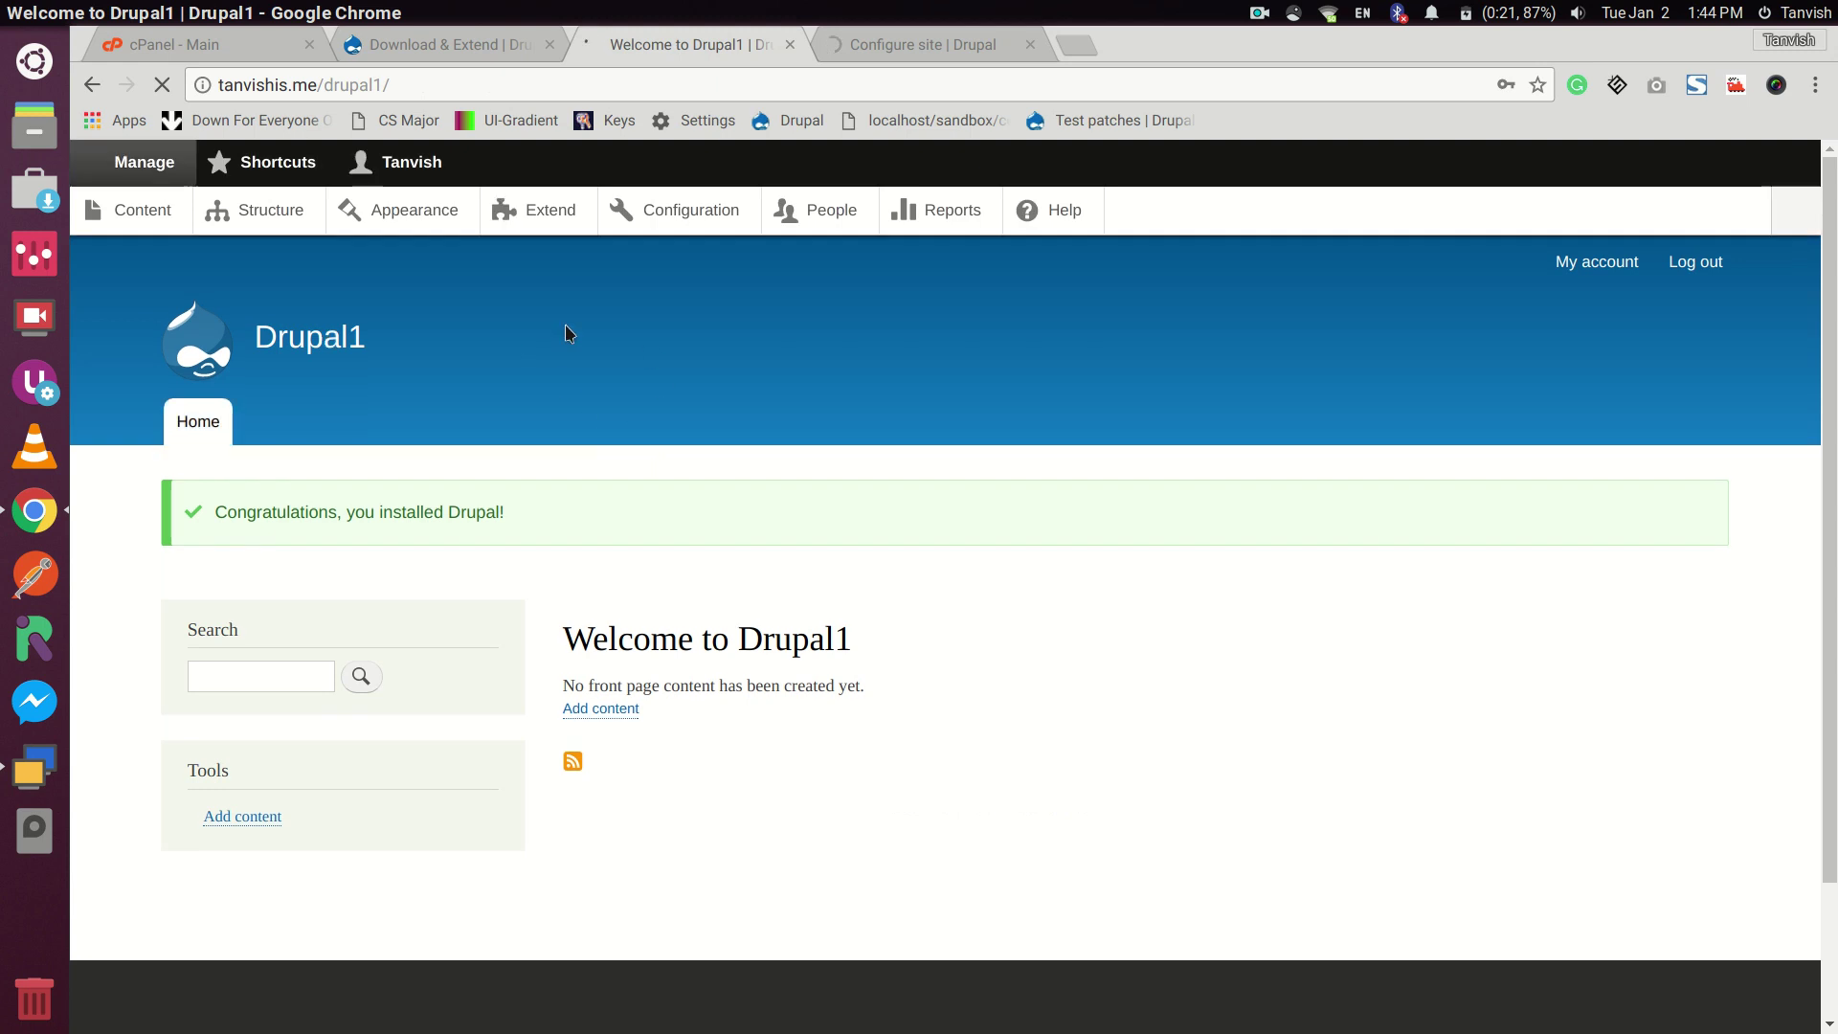
left_click(1340, 287)
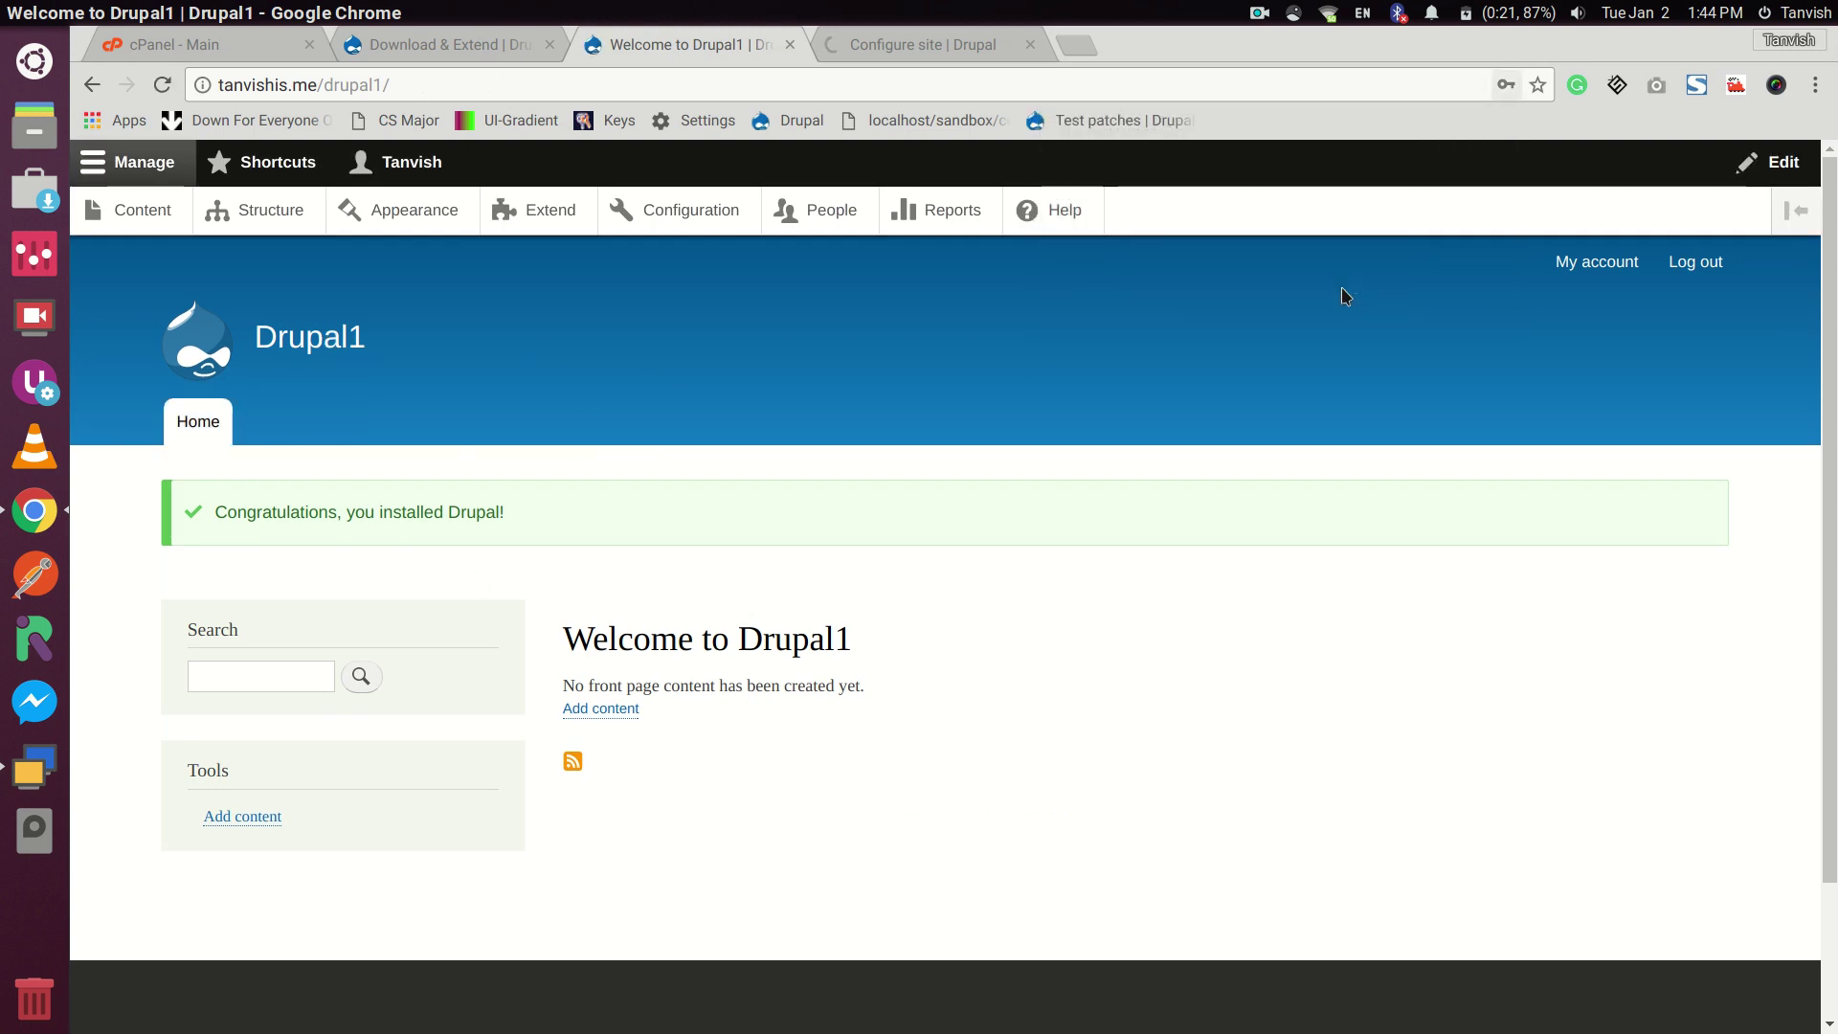
left_click(909, 42)
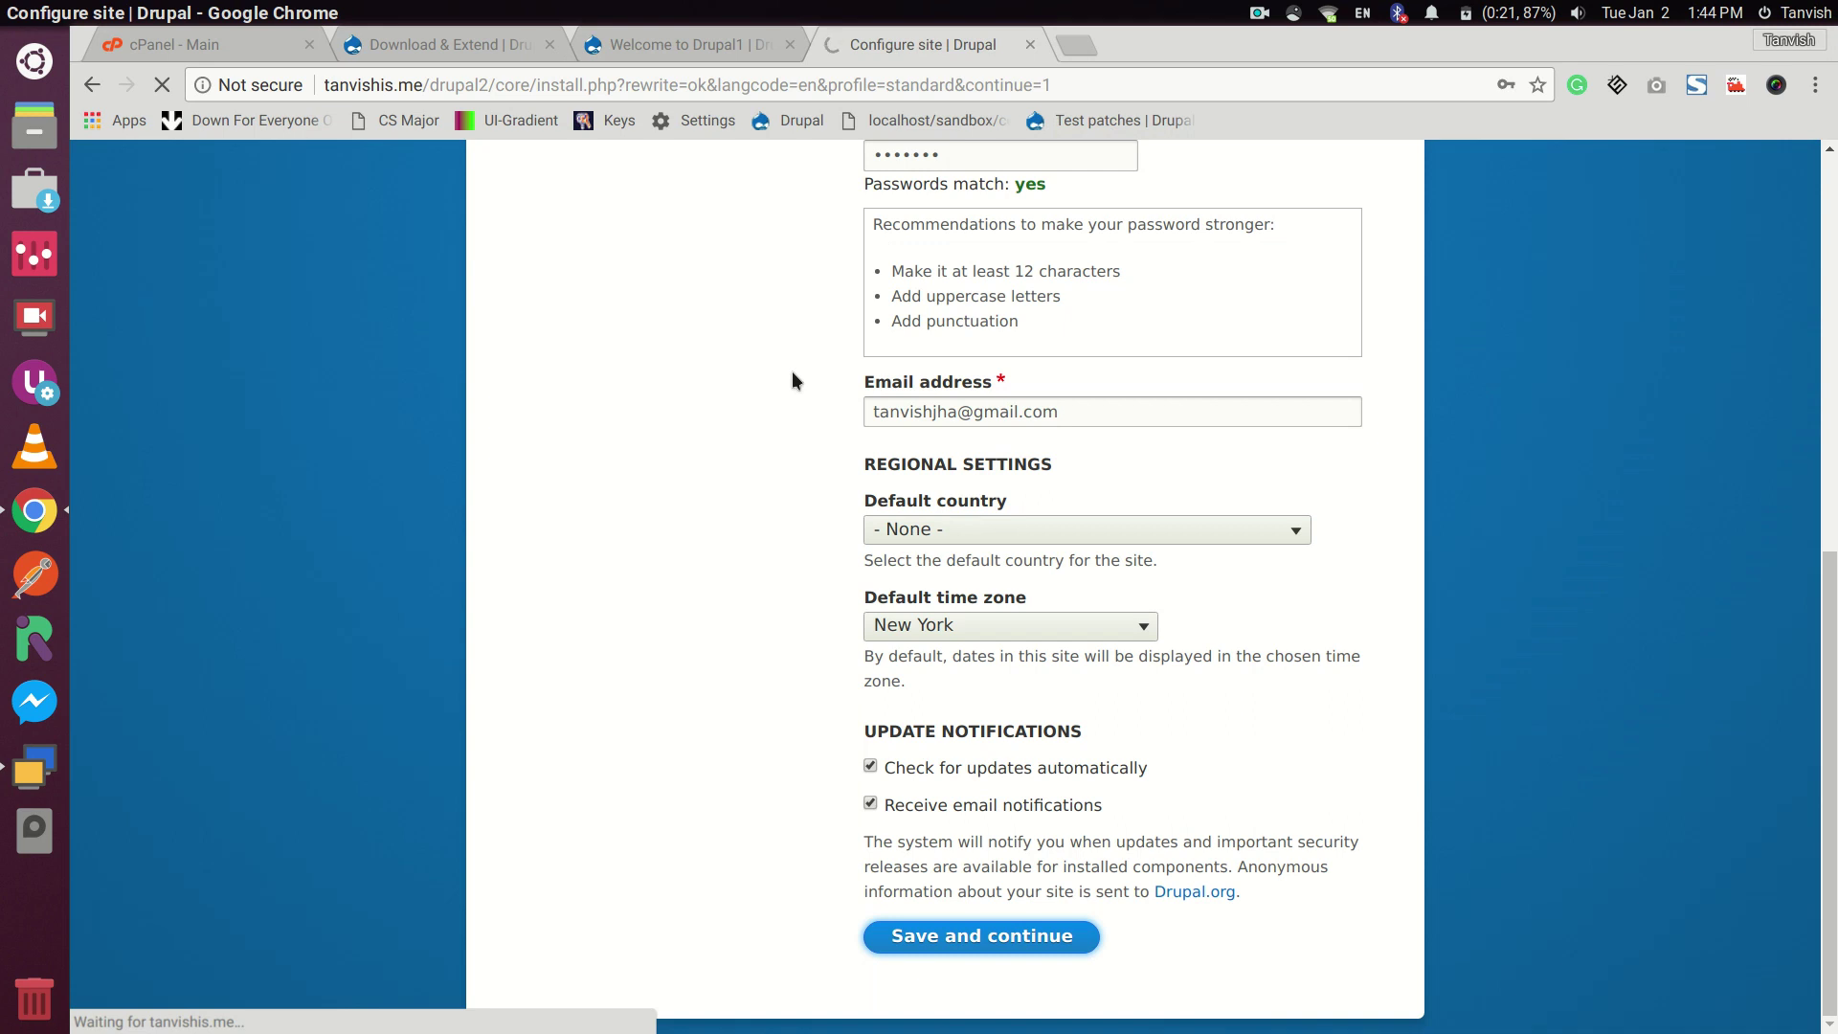
Let Chrome save the Drupal2 login credentials
left_click(744, 40)
left_click(886, 36)
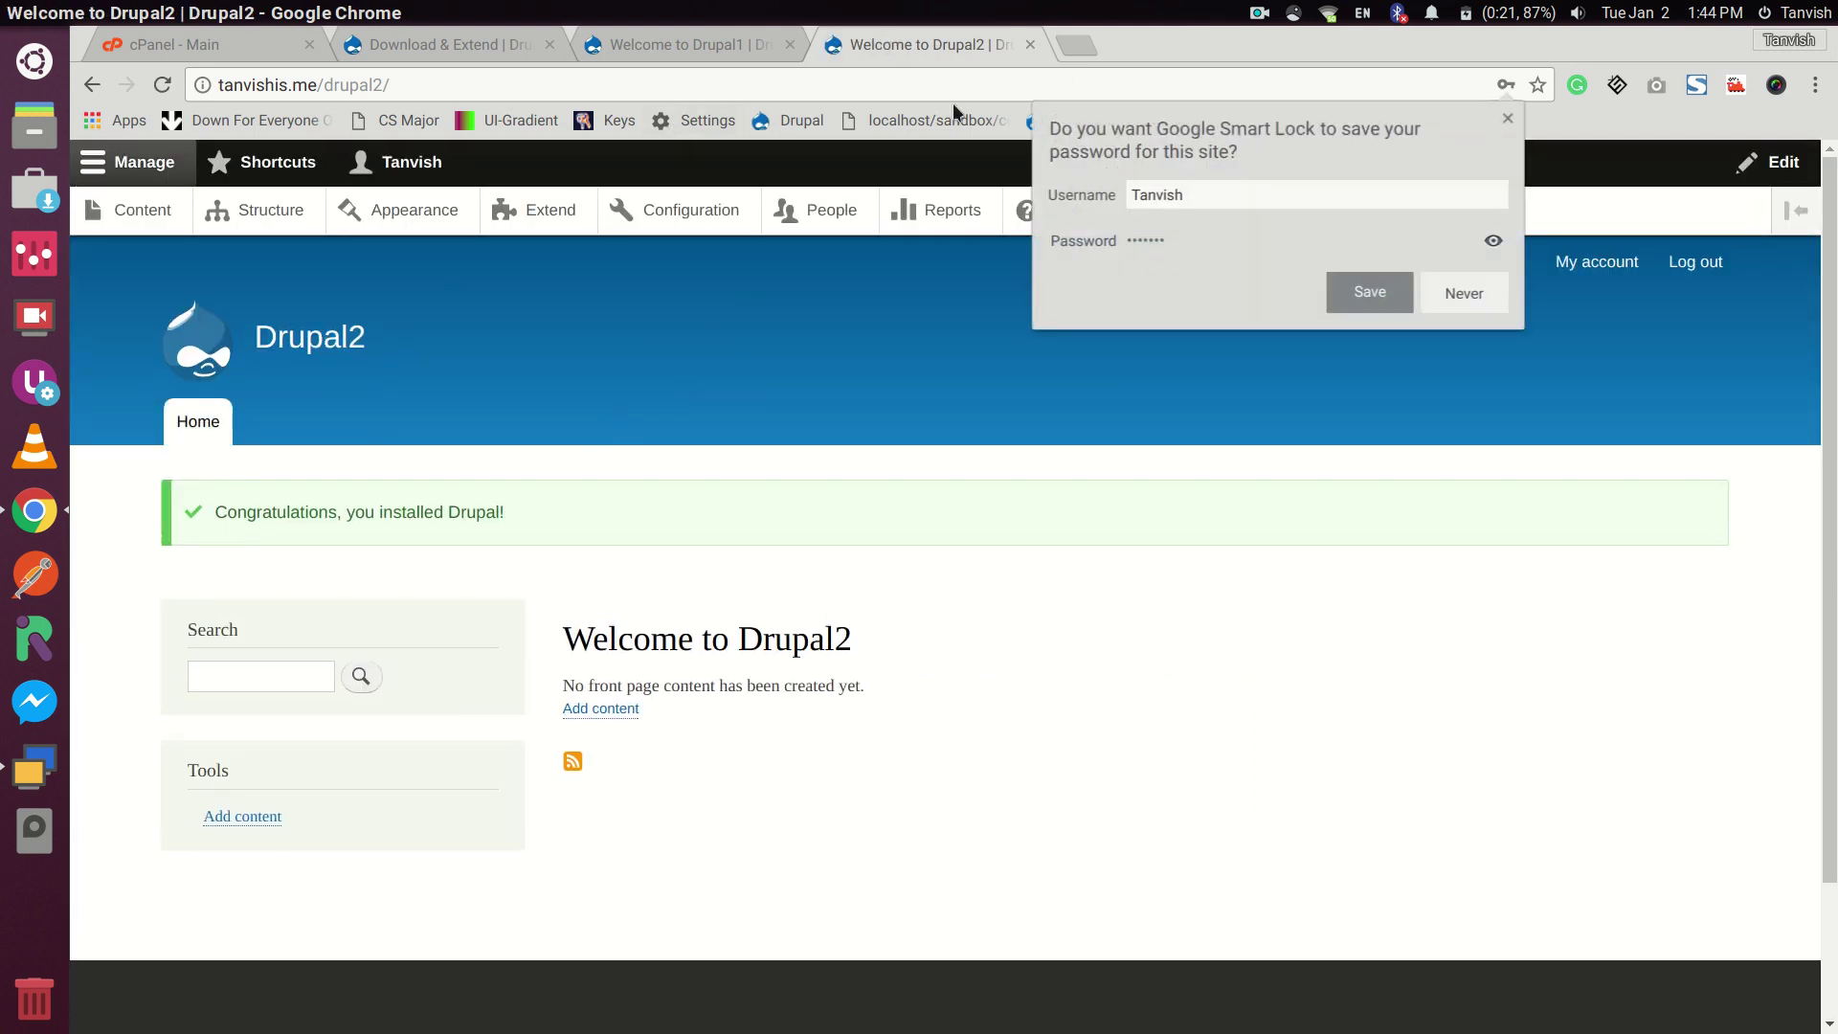
left_click(1366, 293)
Reload the Drupal1 and Drupal2 home pages to confirm both sites load
left_click(679, 46)
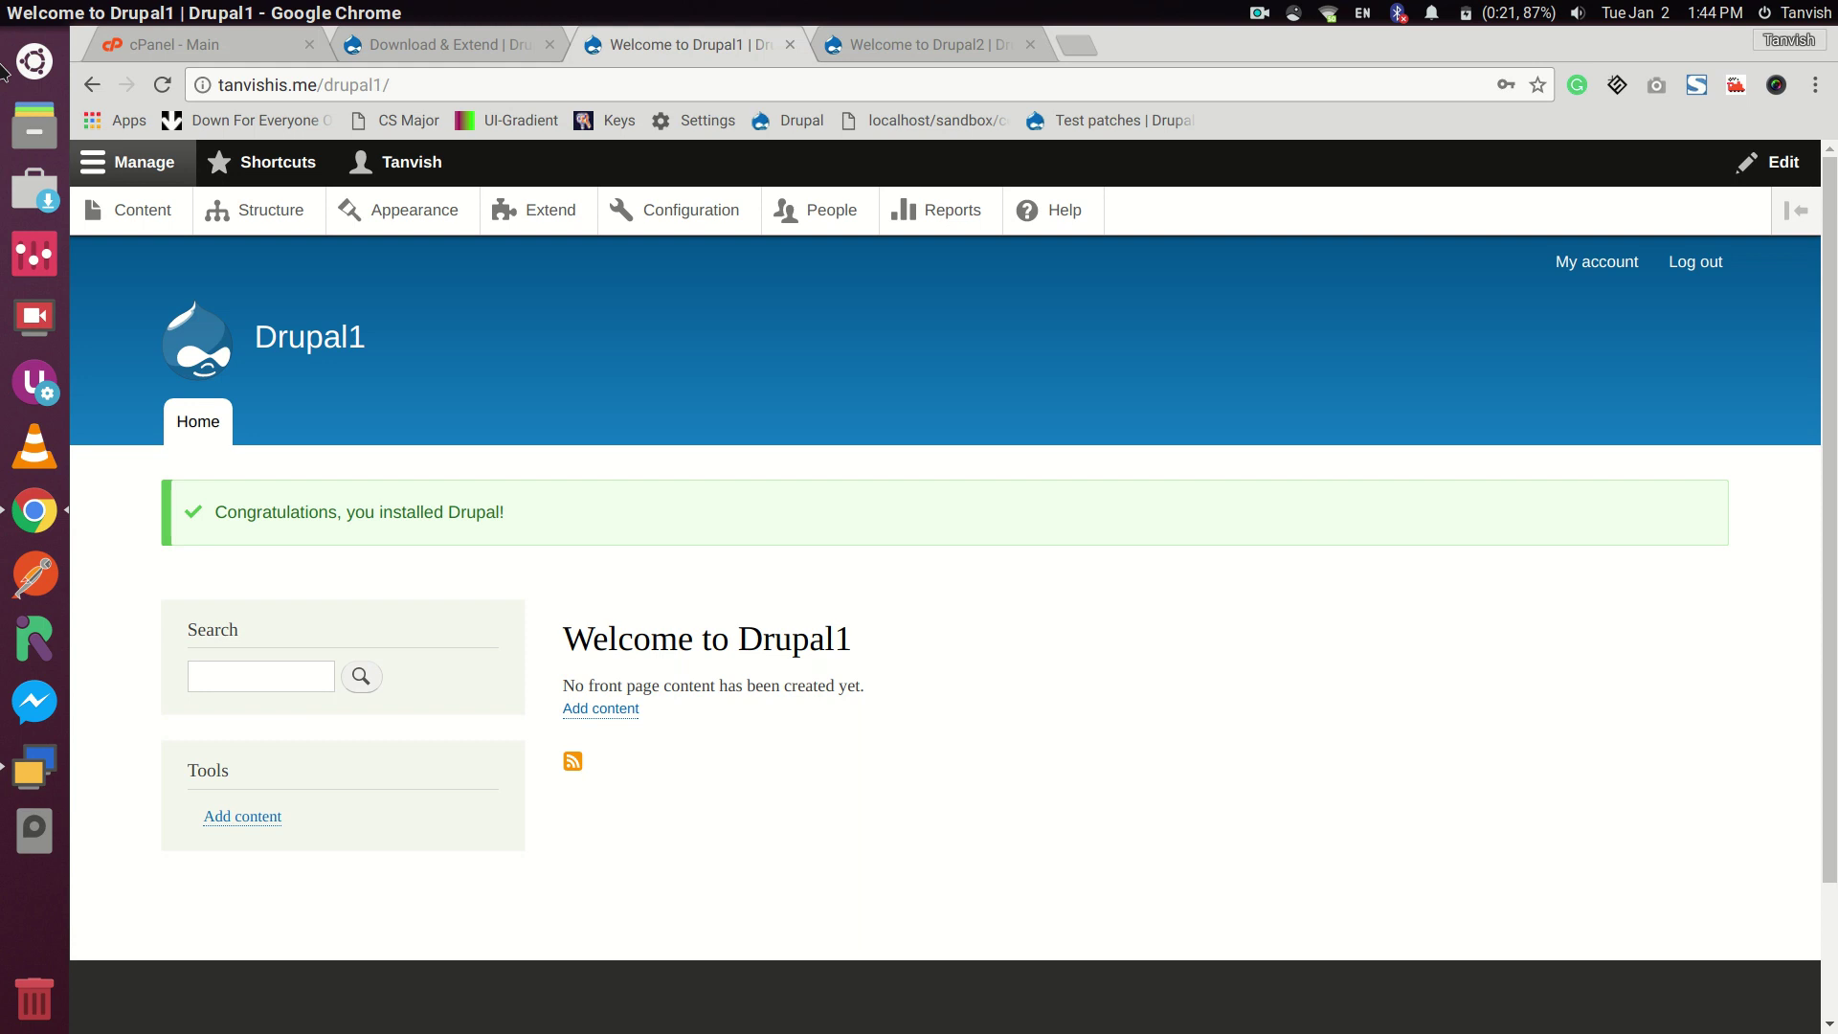
left_click(162, 88)
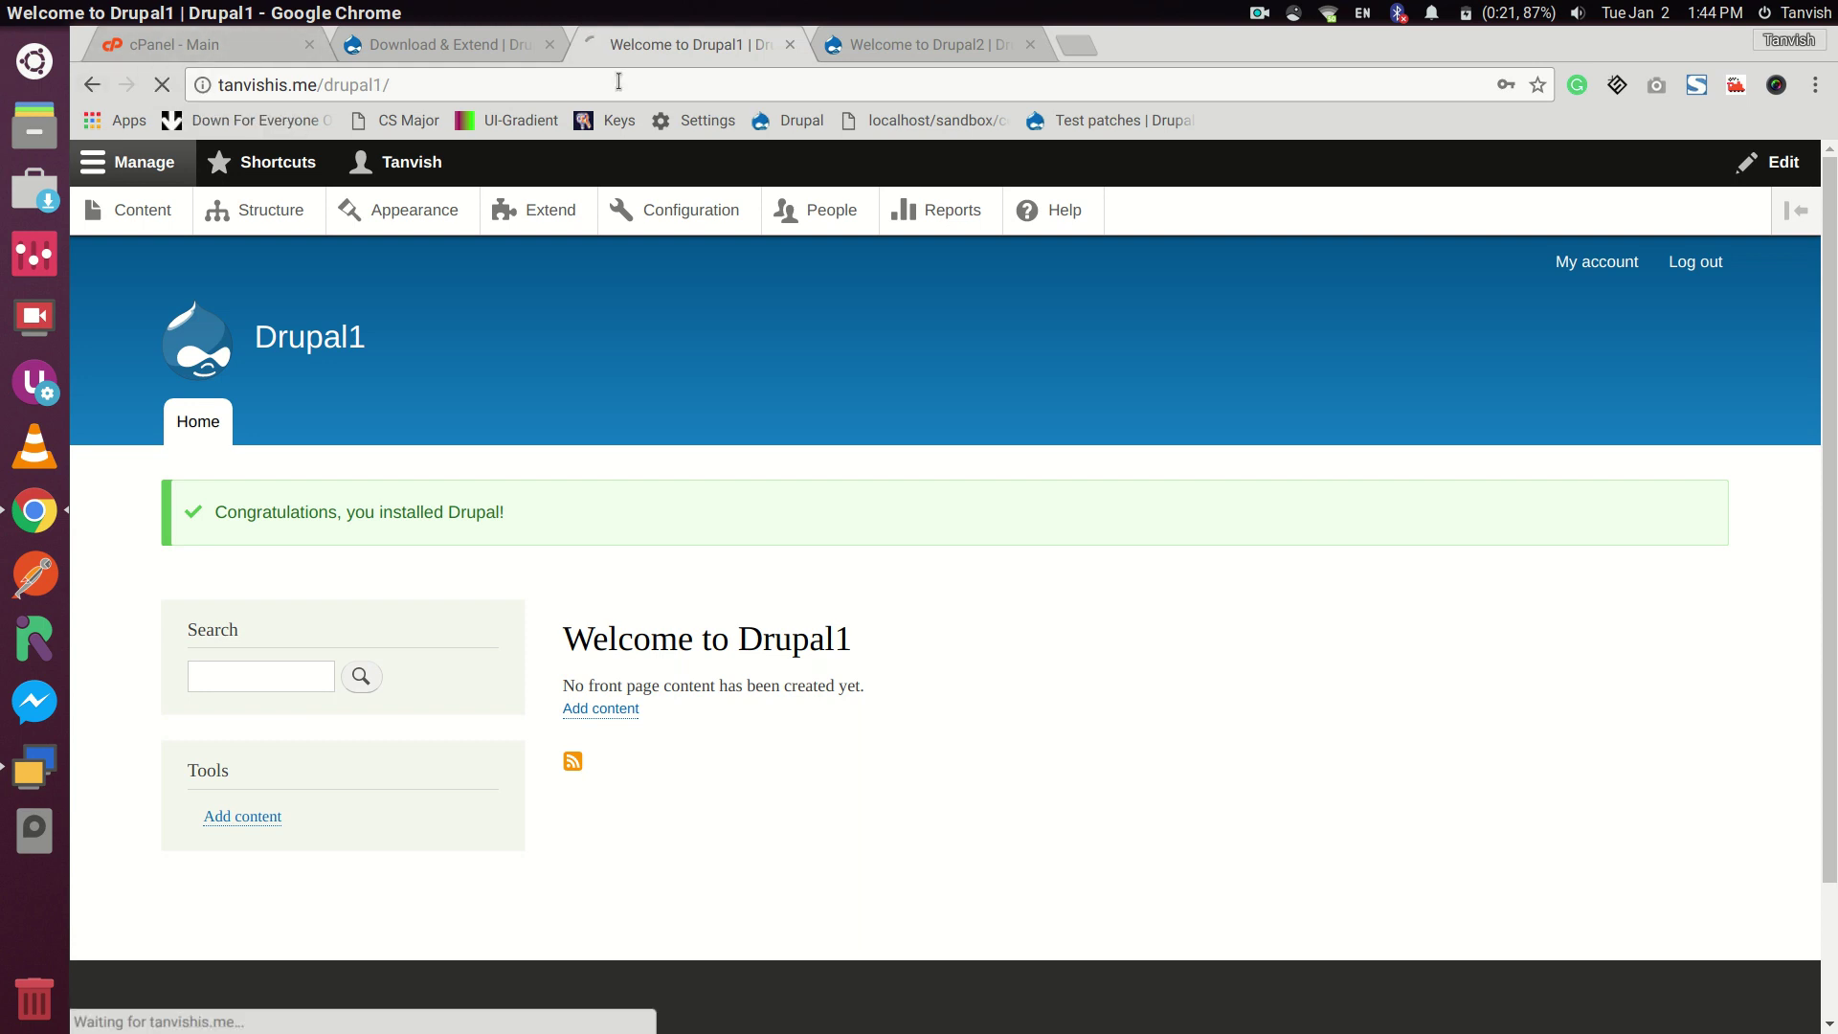
left_click(907, 47)
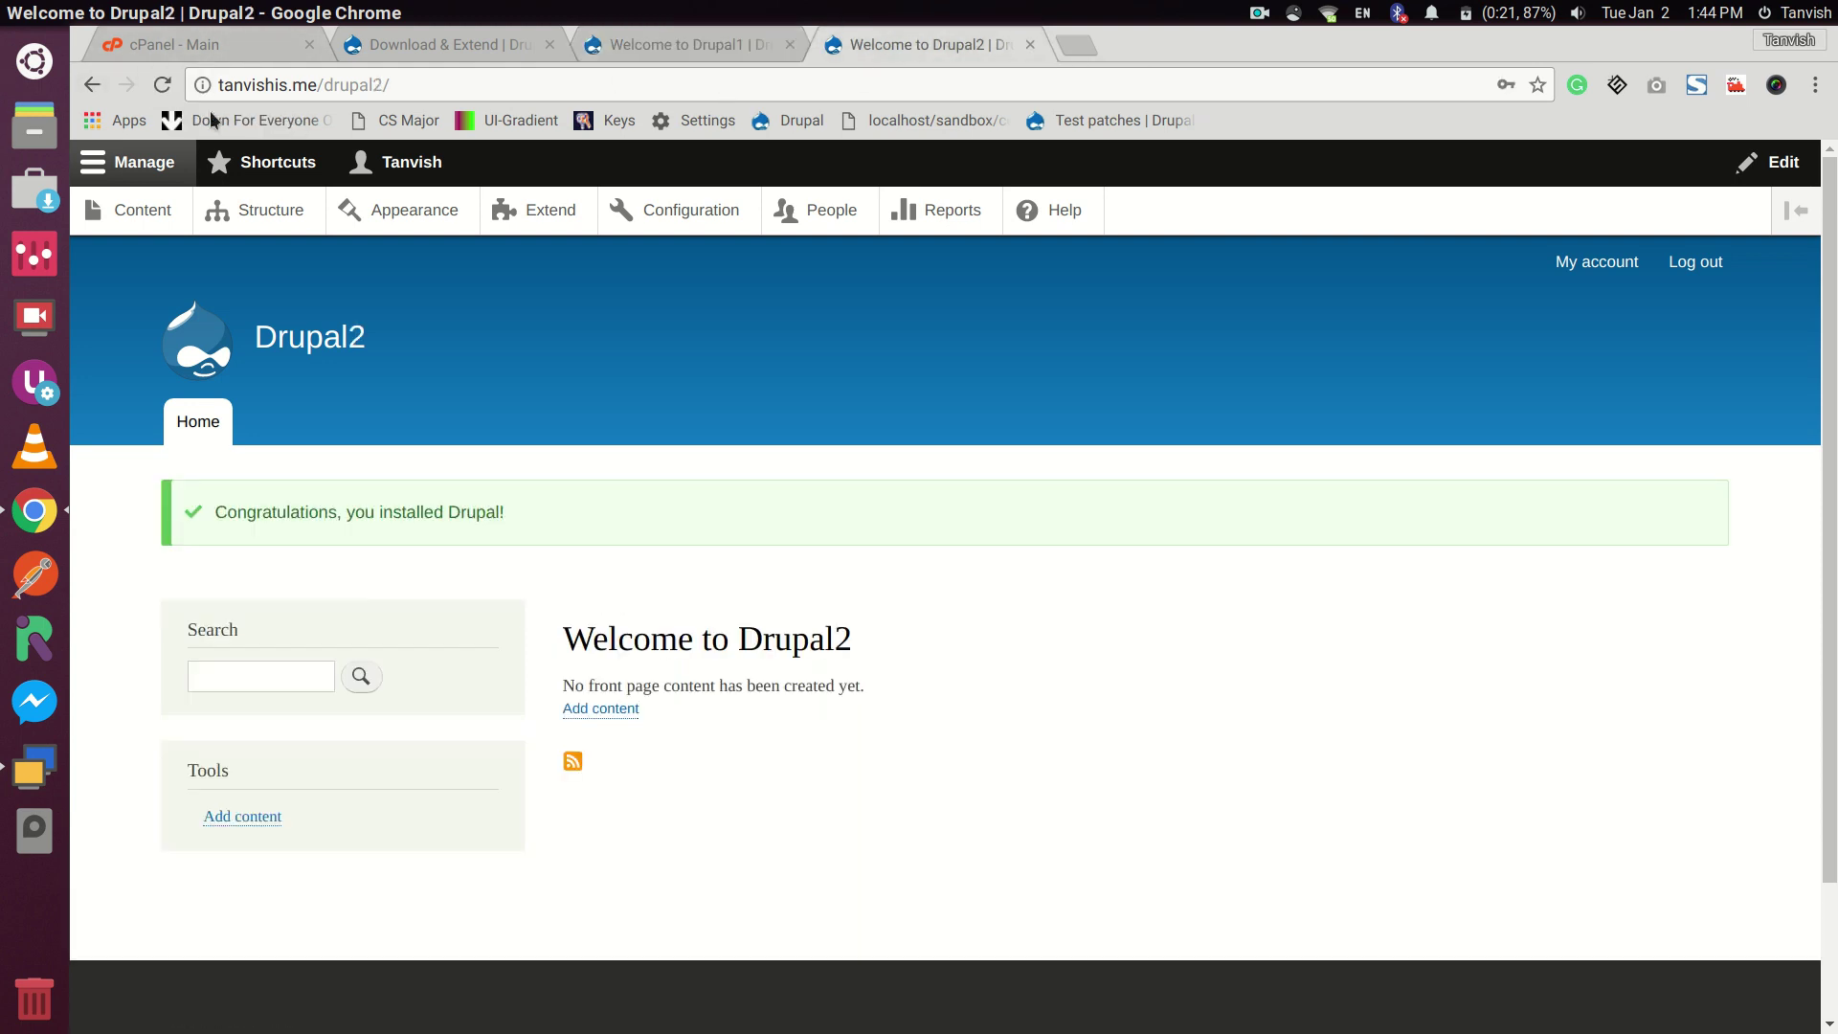
left_click(165, 86)
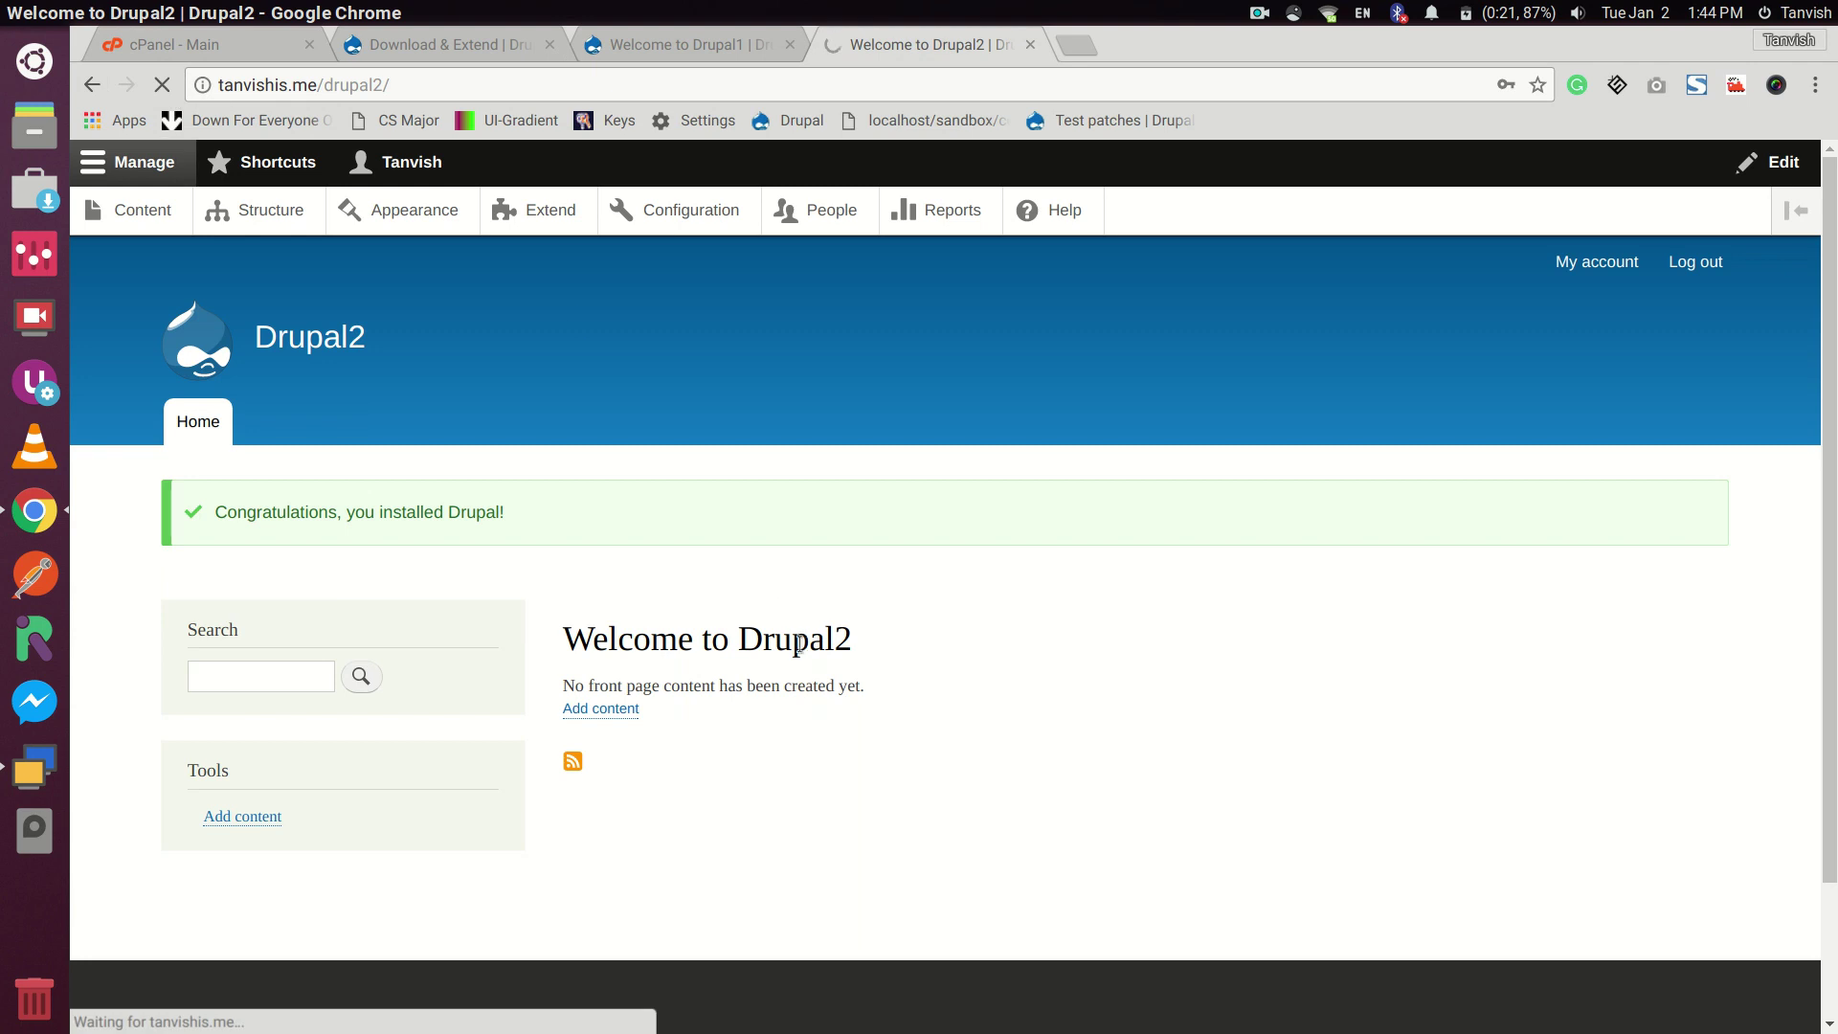